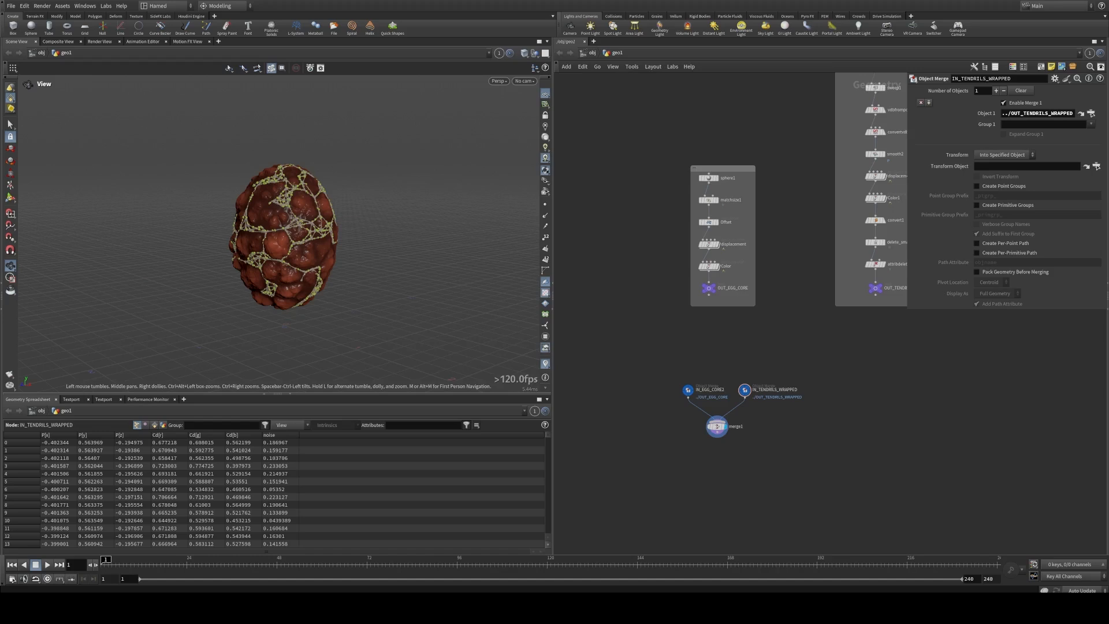
Step: Resize the panes to give the network editor more width and make the geometry spreadsheet shorter
{"action": "left_click_drag", "start_coordinate": [358, 269], "coordinate": [317, 257]}
{"action": "right_click_drag", "start_coordinate": [317, 257], "coordinate": [404, 259]}
{"action": "middle_click_drag", "start_coordinate": [369, 246], "coordinate": [364, 253]}
{"action": "left_click_drag", "start_coordinate": [364, 254], "coordinate": [306, 255]}
{"action": "left_click_drag", "start_coordinate": [550, 332], "coordinate": [401, 332]}
{"action": "right_click_drag", "start_coordinate": [246, 279], "coordinate": [313, 275]}
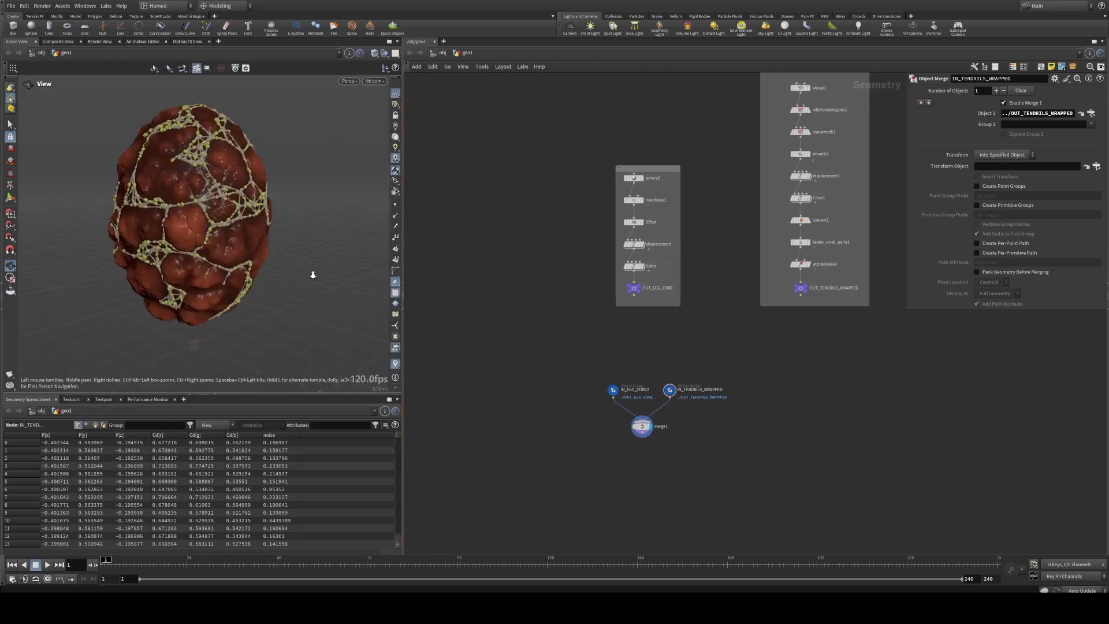
{"action": "middle_click_drag", "start_coordinate": [274, 272], "coordinate": [293, 294]}
{"action": "right_click_drag", "start_coordinate": [292, 294], "coordinate": [265, 292]}
{"action": "left_click_drag", "start_coordinate": [238, 395], "coordinate": [239, 434]}
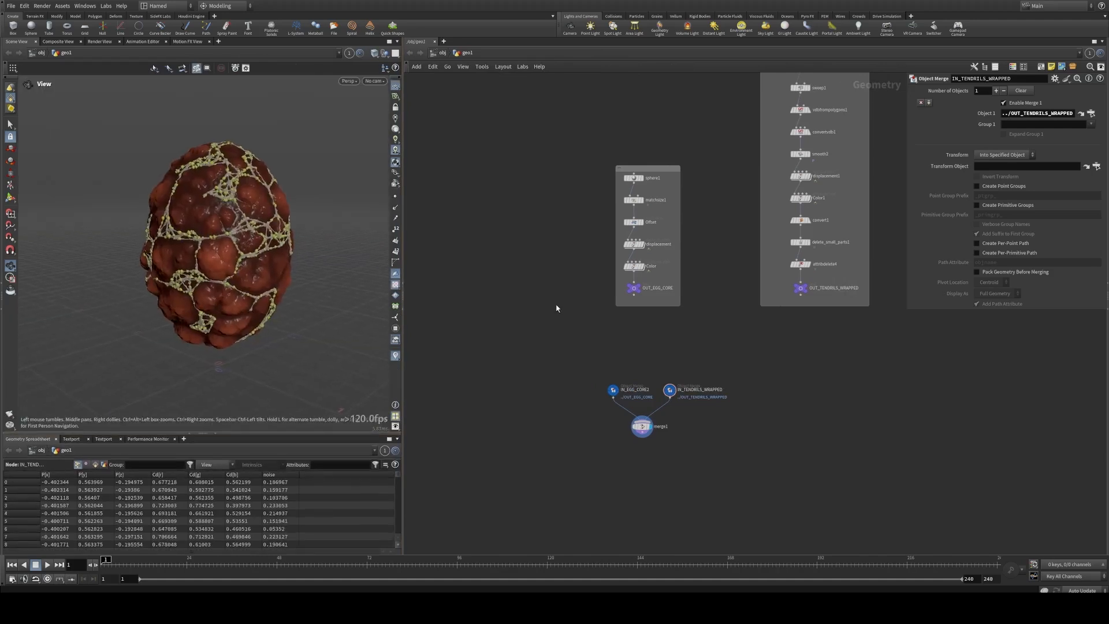
{"action": "middle_click_drag", "start_coordinate": [611, 319], "coordinate": [592, 311]}
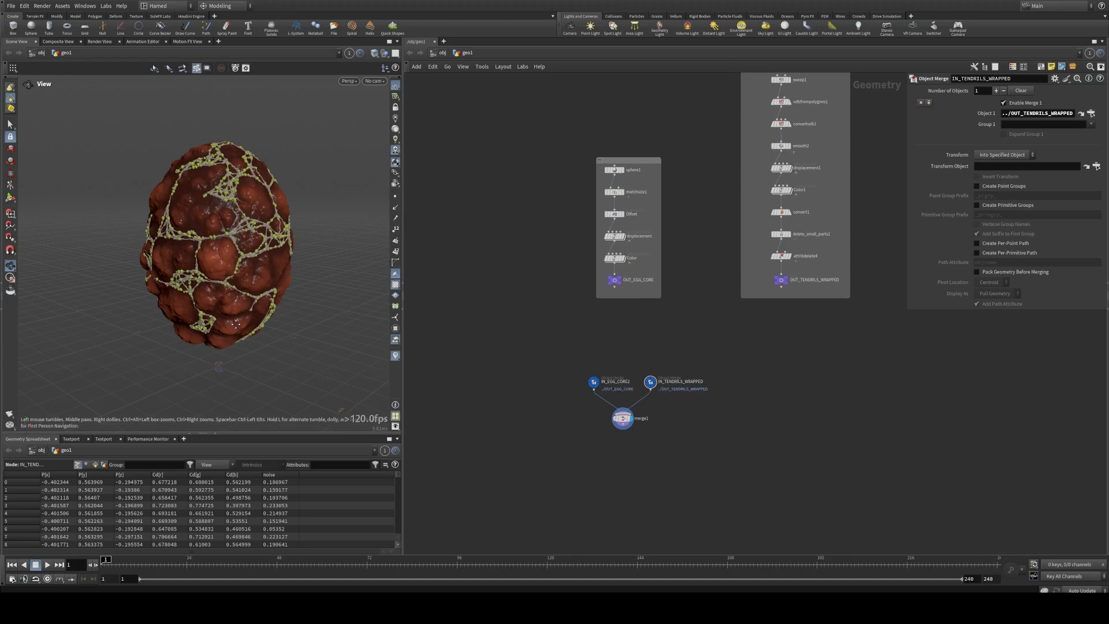
{"action": "right_click_drag", "start_coordinate": [235, 325], "coordinate": [210, 324]}
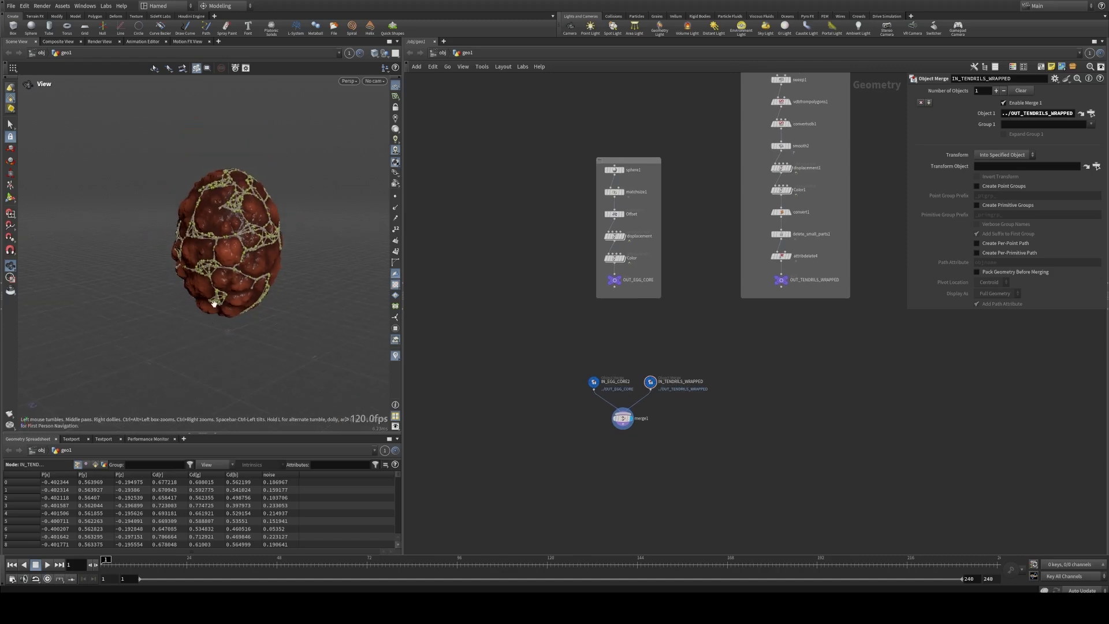
{"action": "left_click_drag", "start_coordinate": [214, 303], "coordinate": [279, 292]}
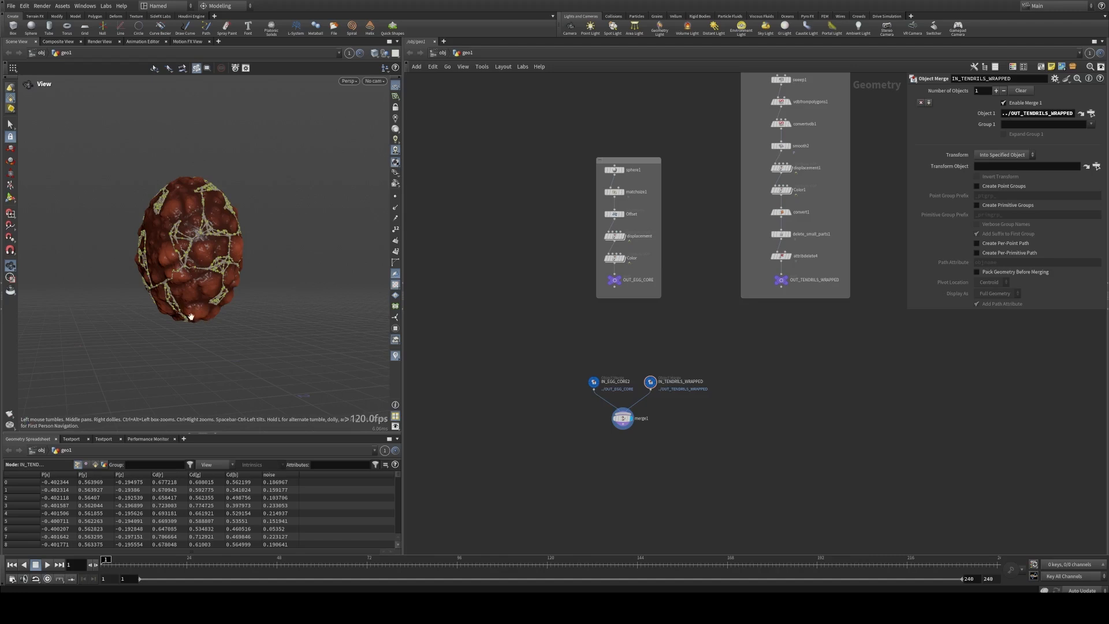
{"action": "left_click_drag", "start_coordinate": [222, 294], "coordinate": [127, 304]}
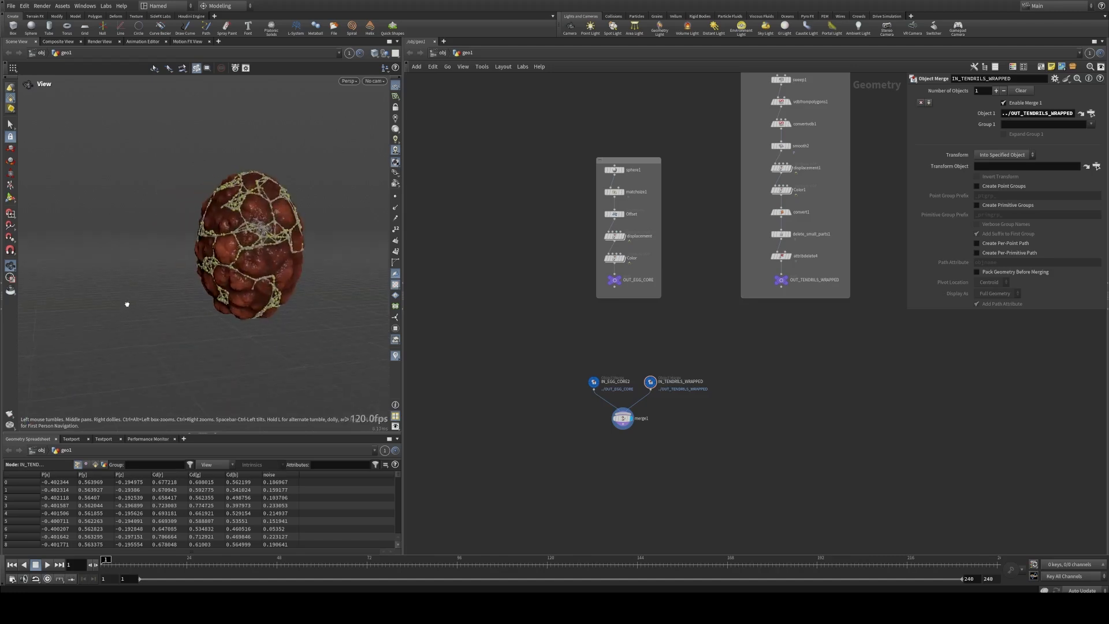
{"action": "left_click_drag", "start_coordinate": [269, 299], "coordinate": [231, 301]}
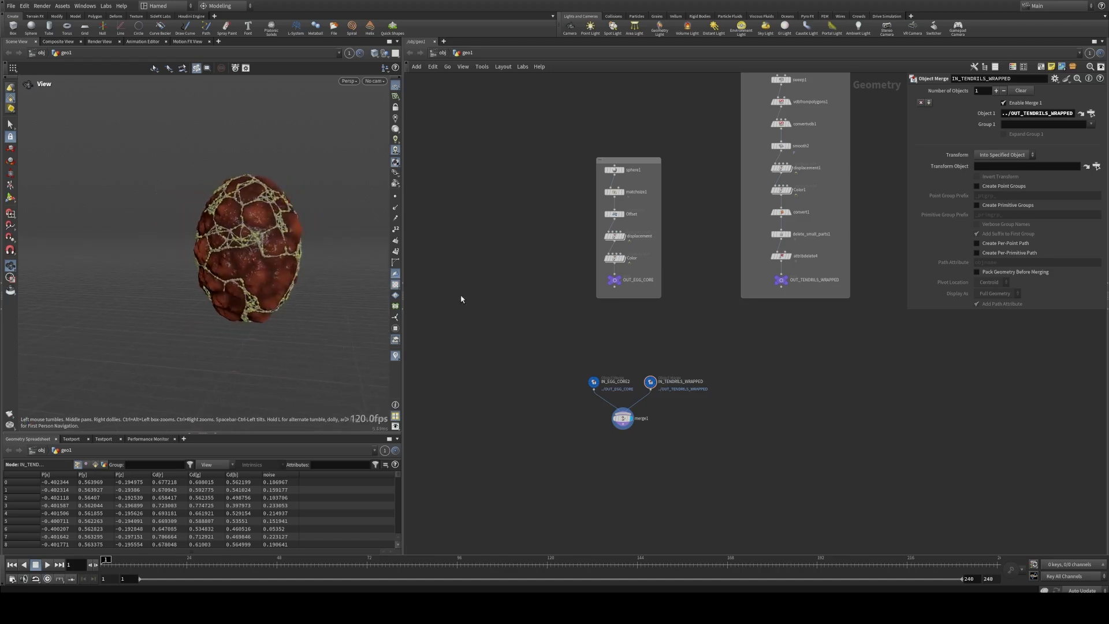
Step: Add a Grid node beside the egg core network box and turn on its template display
{"action": "scroll", "coordinate": [529, 312], "scroll_direction": "up", "scroll_amount": 5}
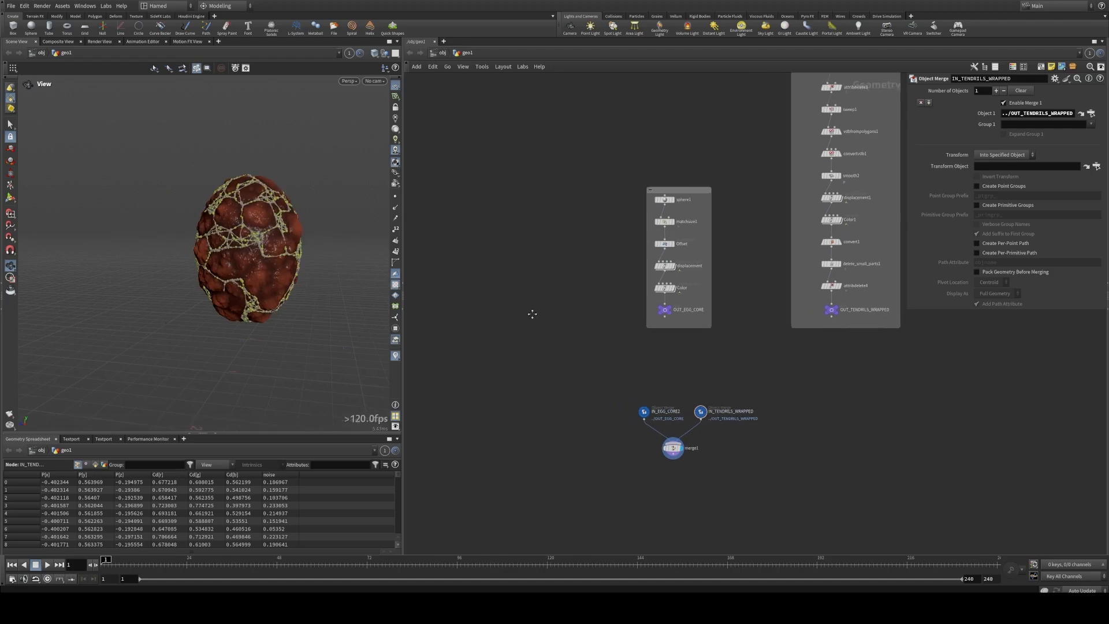
{"action": "key", "text": "Tab"}
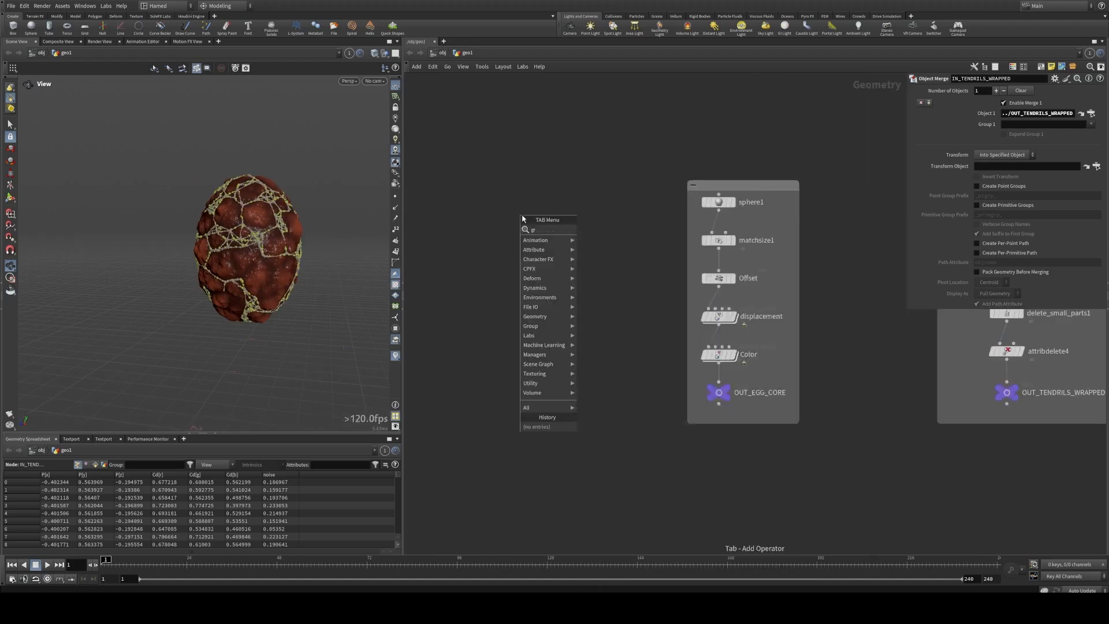
{"action": "type", "text": "gr"}
{"action": "left_click", "coordinate": [609, 227]}
{"action": "left_click", "coordinate": [563, 200]}
{"action": "left_click_drag", "start_coordinate": [565, 202], "coordinate": [554, 208]}
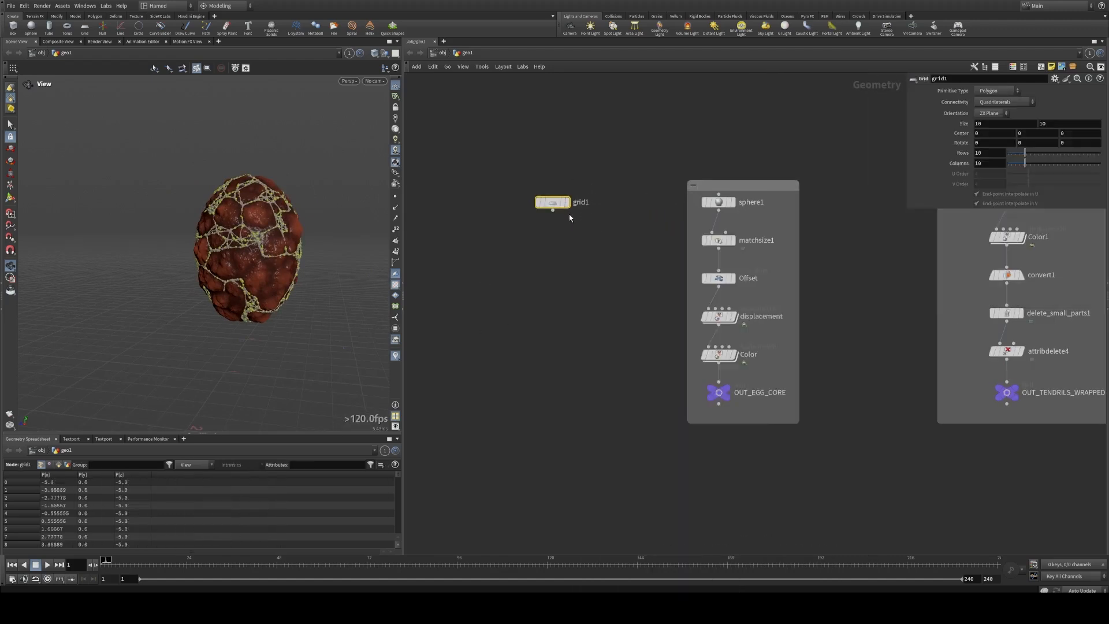
{"action": "left_click", "coordinate": [571, 220]}
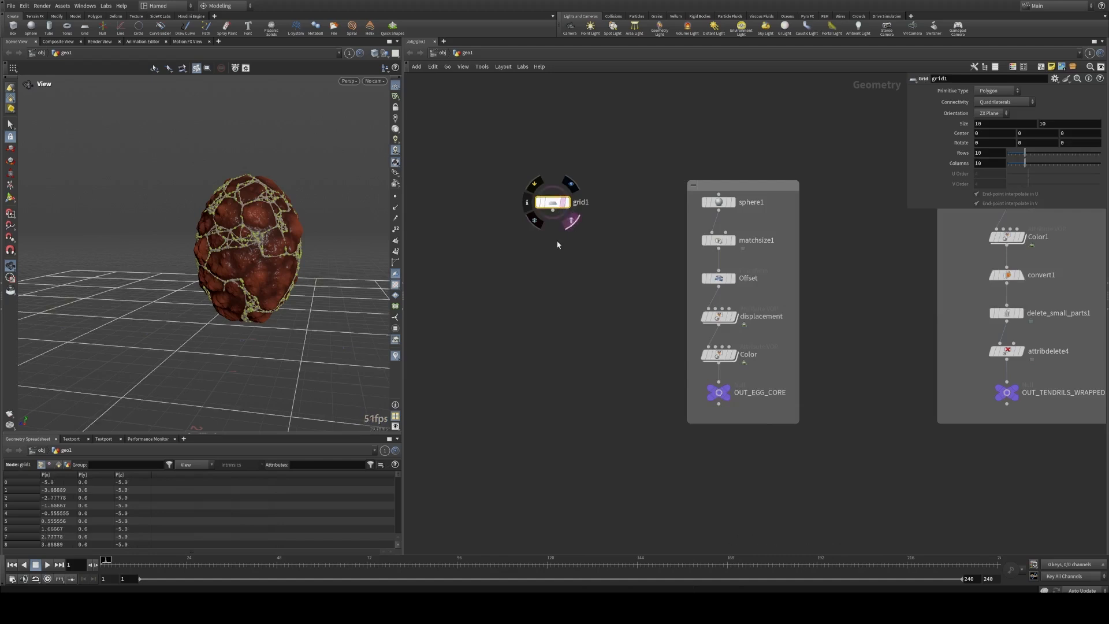
Step: Add a Remesh node below the grid, feed the grid into it and make it the displayed node
{"action": "middle_click_drag", "start_coordinate": [566, 268], "coordinate": [553, 268]}
{"action": "scroll", "coordinate": [200, 306], "scroll_direction": "down", "scroll_amount": 2}
{"action": "middle_click_drag", "start_coordinate": [201, 307], "coordinate": [166, 309]}
{"action": "scroll", "coordinate": [569, 257], "scroll_direction": "up", "scroll_amount": 3}
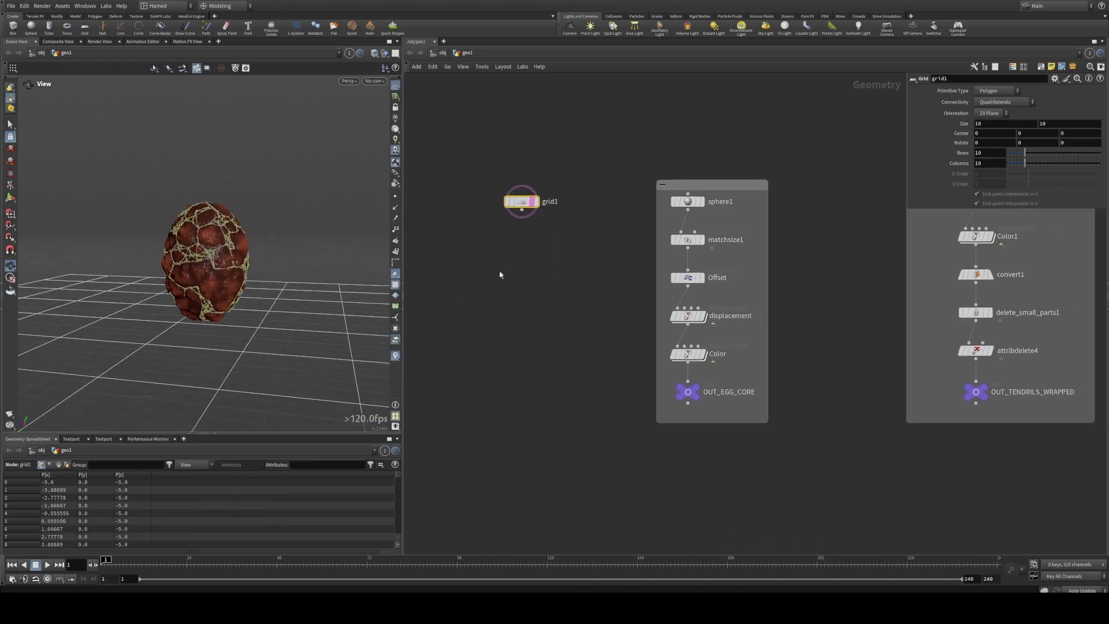
{"action": "left_click_drag", "start_coordinate": [277, 309], "coordinate": [233, 330]}
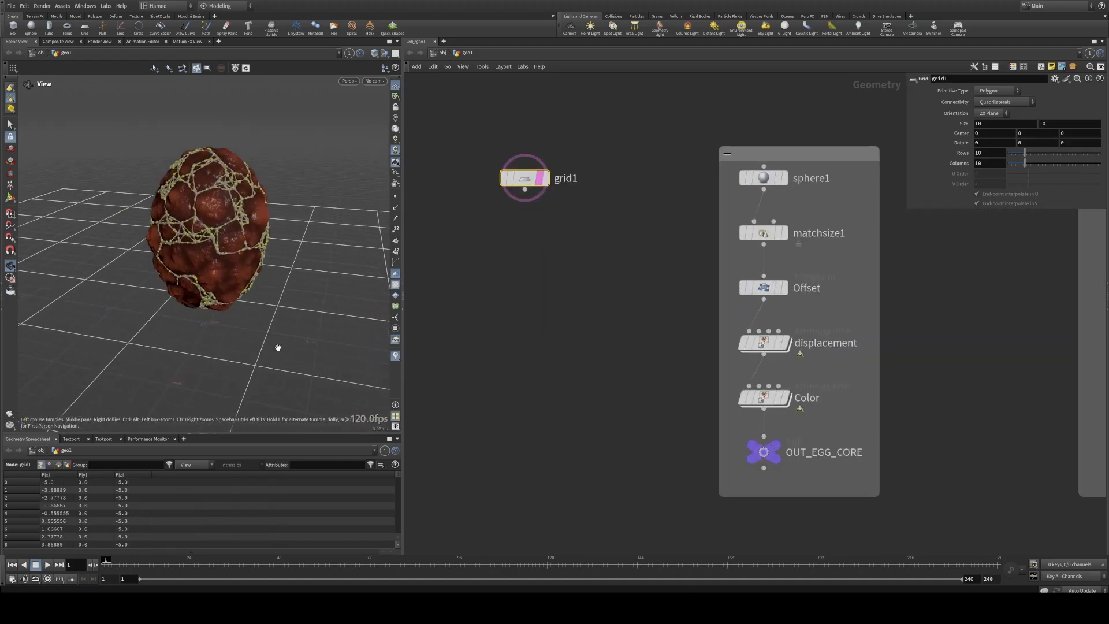
{"action": "middle_click_drag", "start_coordinate": [526, 196], "coordinate": [522, 194]}
{"action": "key", "text": "Tab"}
{"action": "type", "text": "res"}
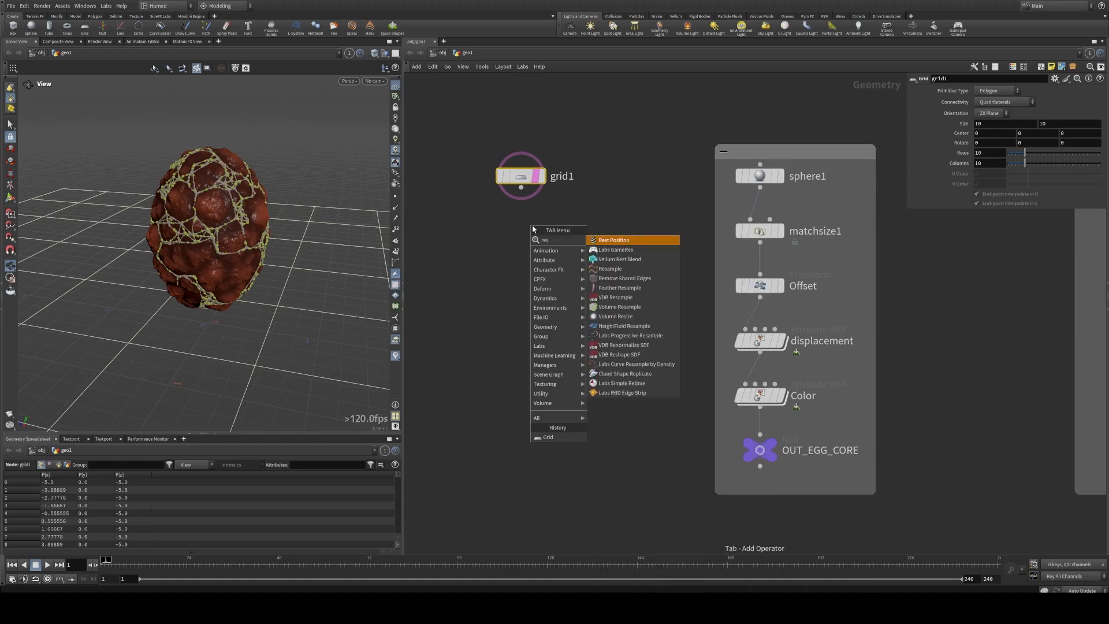
{"action": "key", "text": "BackSpace"}
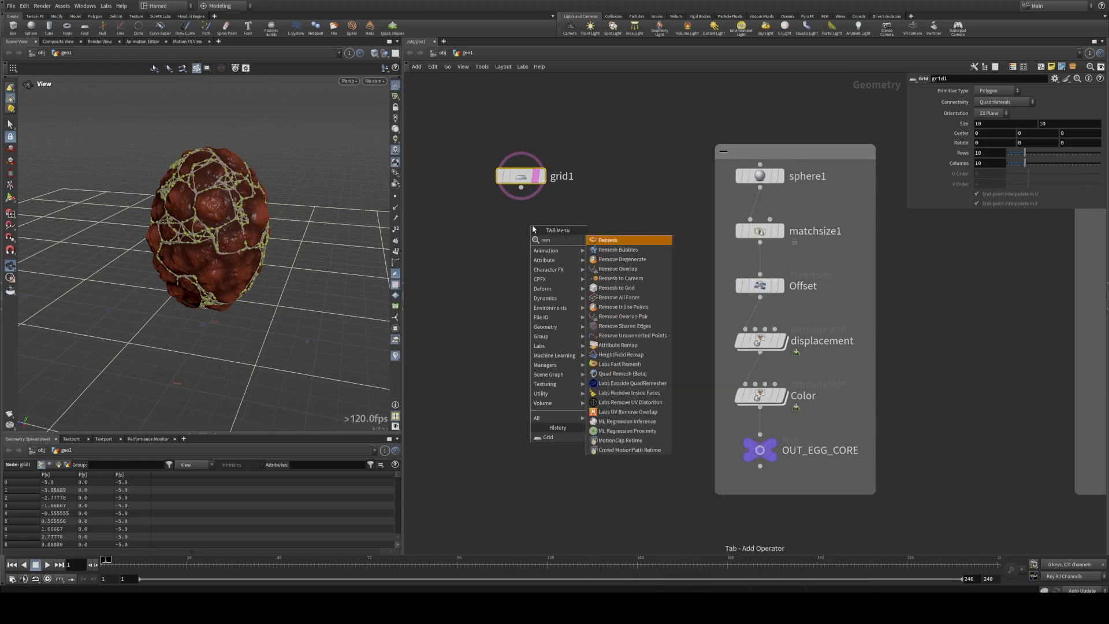
{"action": "left_click", "coordinate": [594, 240]}
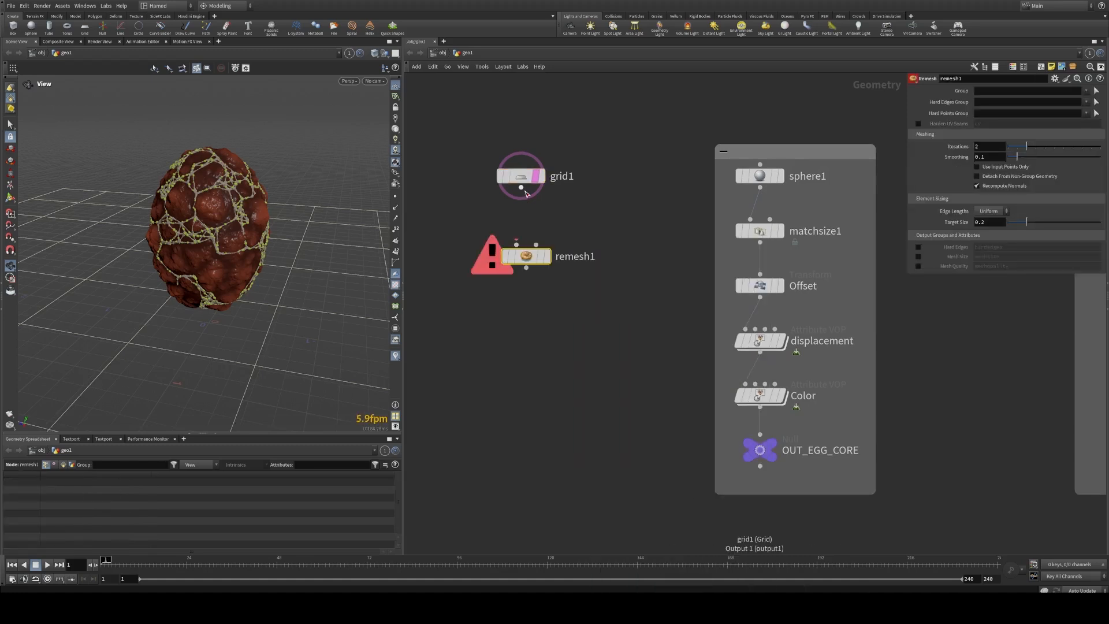
{"action": "left_click_drag", "start_coordinate": [521, 188], "coordinate": [523, 247]}
{"action": "left_click", "coordinate": [543, 245]}
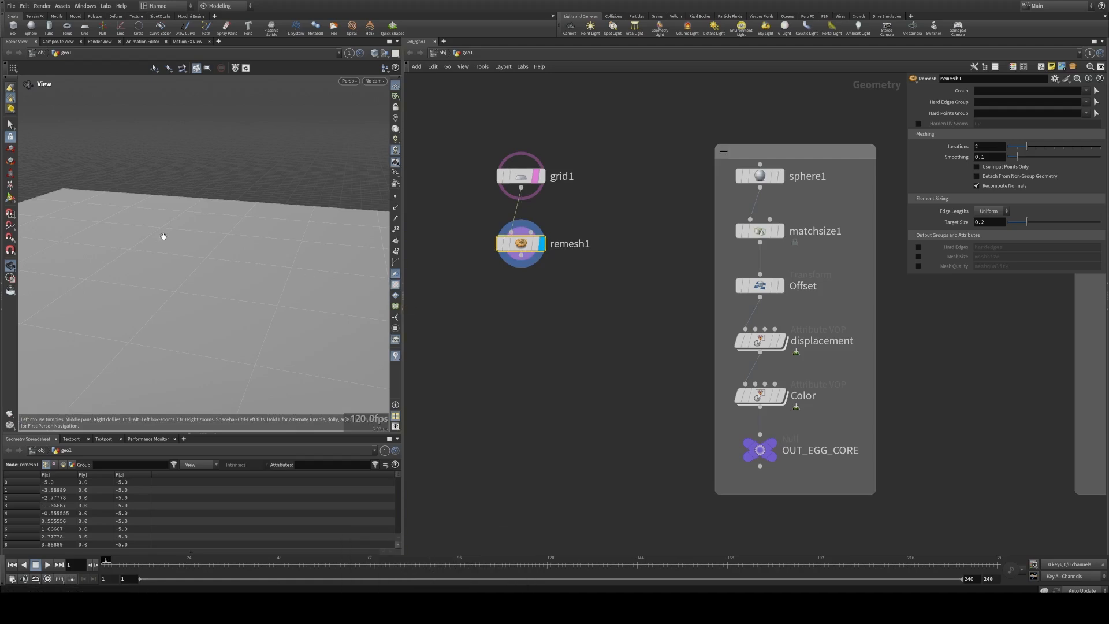
Step: Switch the viewport to wireframe shading to show the remeshed ground's triangles
{"action": "middle_click_drag", "start_coordinate": [522, 244], "coordinate": [516, 235]}
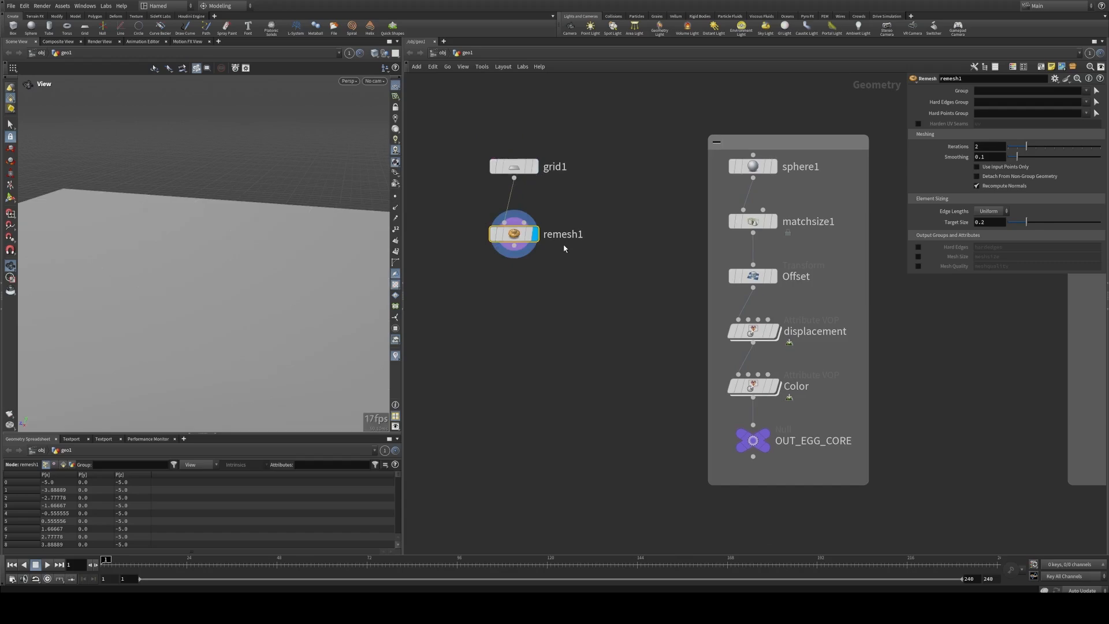
{"action": "key", "text": "w"}
{"action": "scroll", "coordinate": [196, 245], "scroll_direction": "up", "scroll_amount": 3}
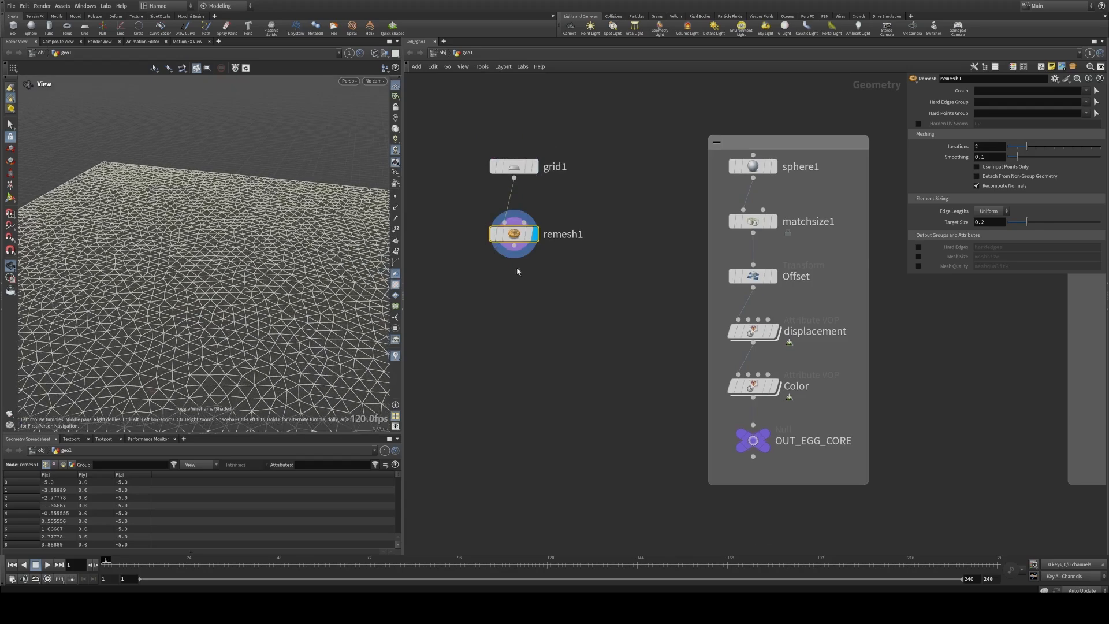
Step: Refine the ground mesh by trying a Remesh target size of 0.15, settling on 0.12
{"action": "left_click", "coordinate": [984, 222]}
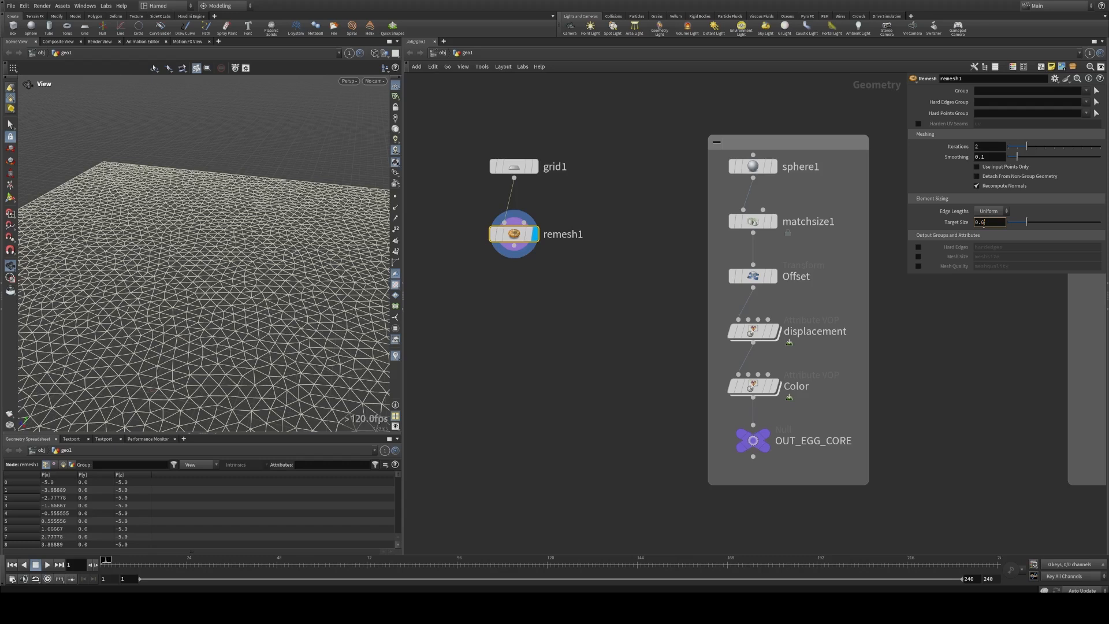
{"action": "type", "text": "0.015"}
{"action": "key", "text": "Return"}
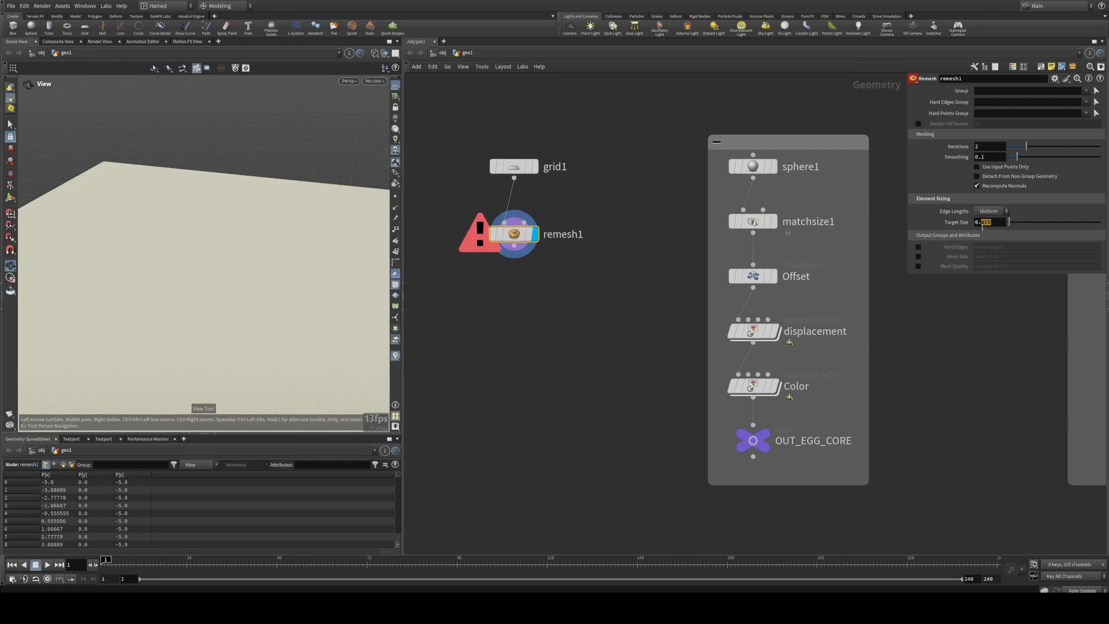
{"action": "key", "text": "Return"}
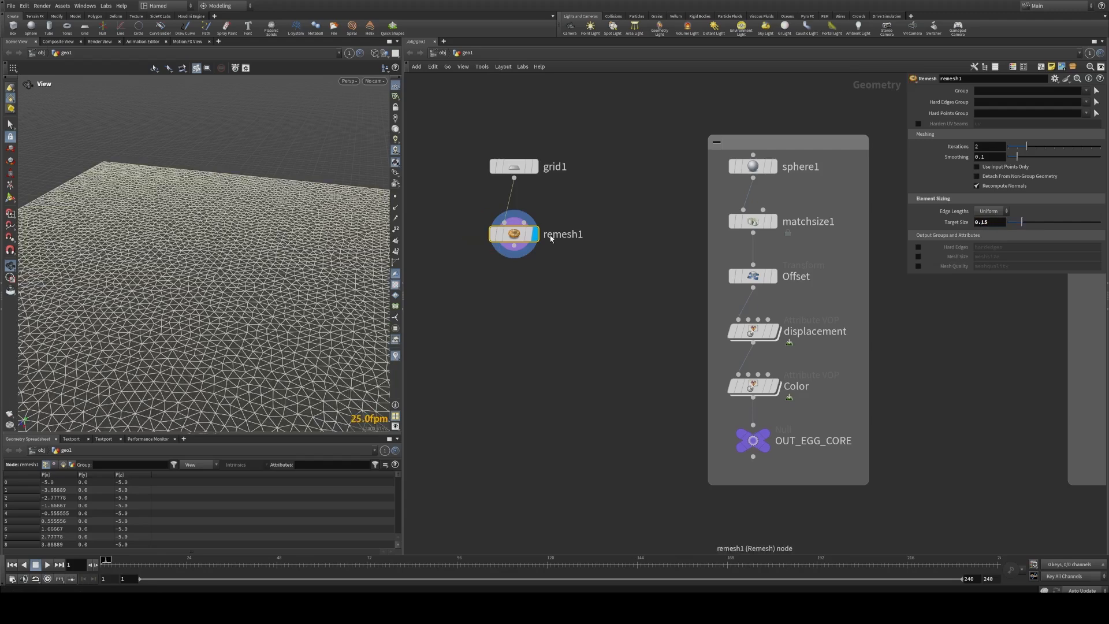
{"action": "left_click", "coordinate": [984, 223]}
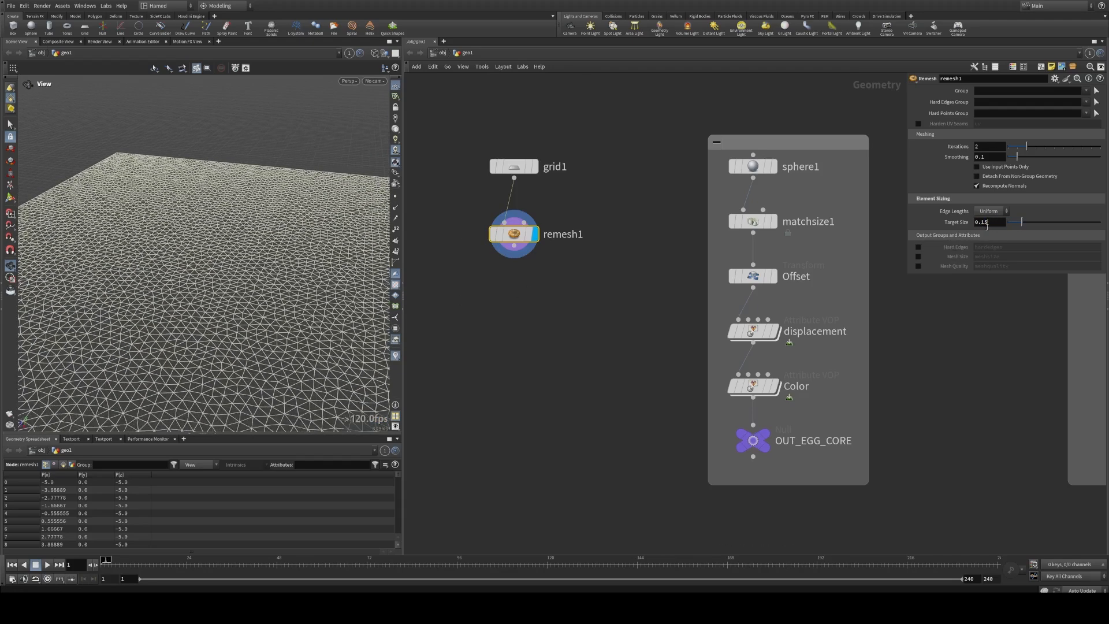
{"action": "key", "text": "Return"}
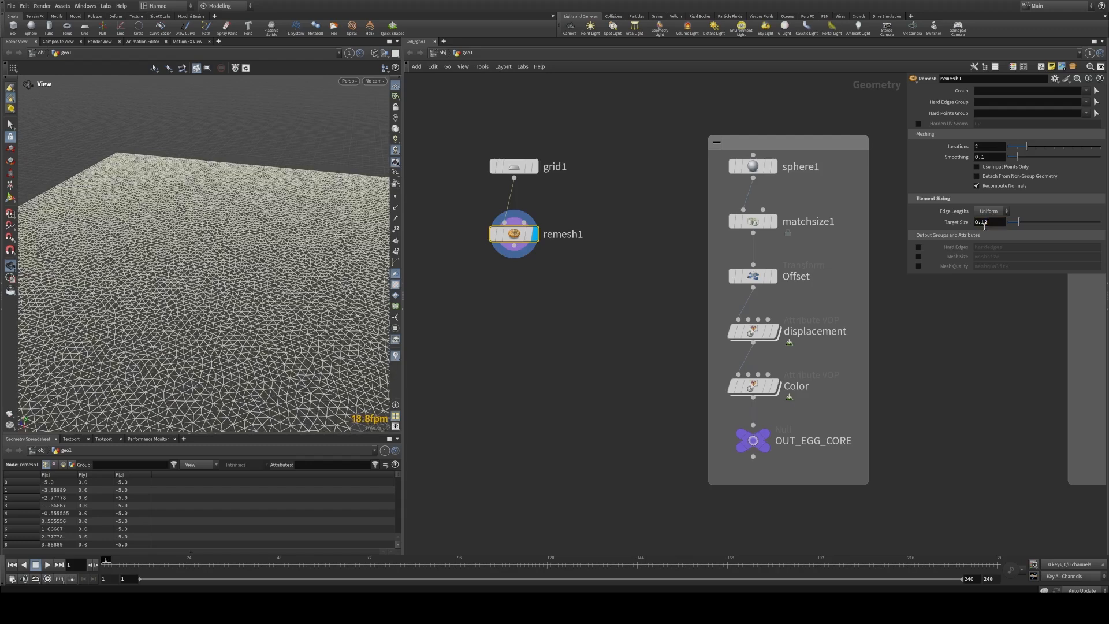
Step: Add a Normal node after the remesh and make it the displayed node
{"action": "middle_click_drag", "start_coordinate": [630, 319], "coordinate": [624, 302]}
{"action": "left_click", "coordinate": [518, 269]}
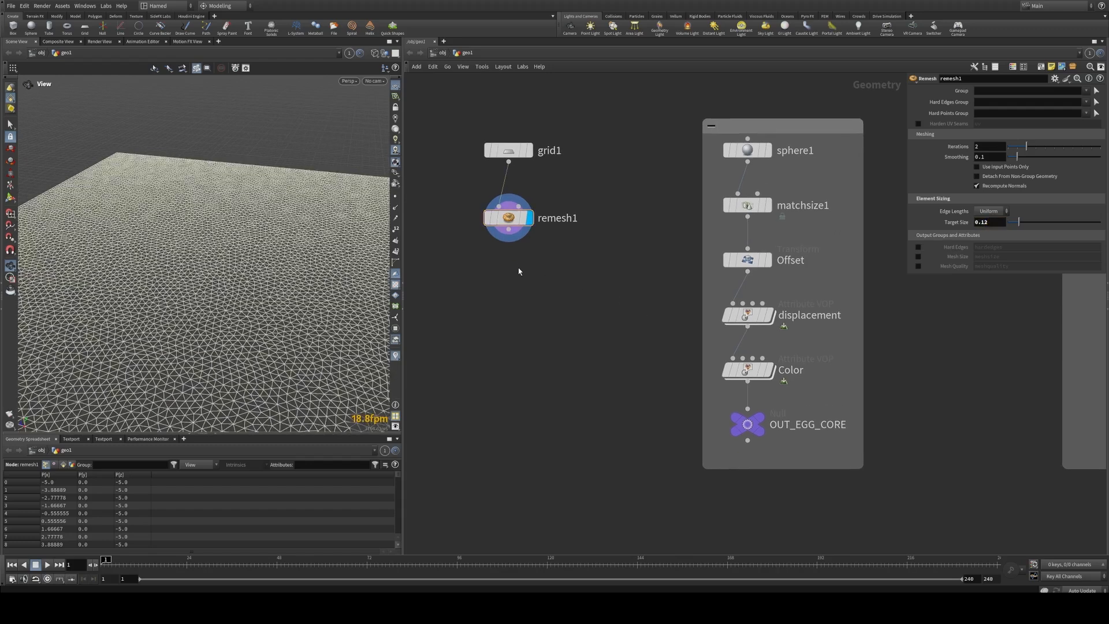
{"action": "key", "text": "Tab"}
{"action": "type", "text": "no"}
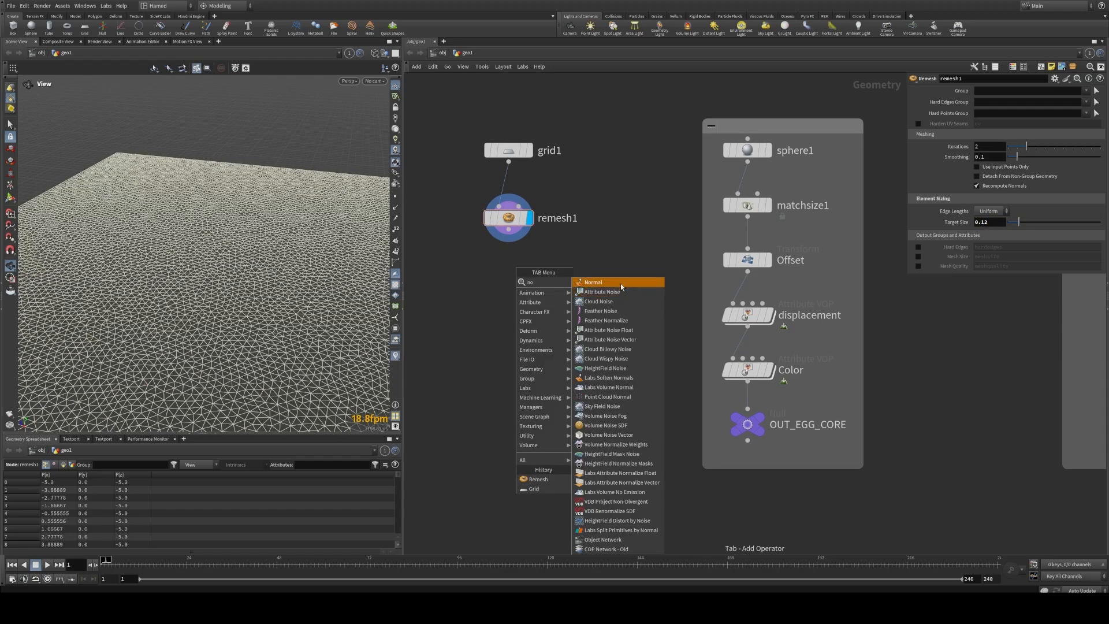
{"action": "key", "text": "Return"}
{"action": "left_click", "coordinate": [514, 266]}
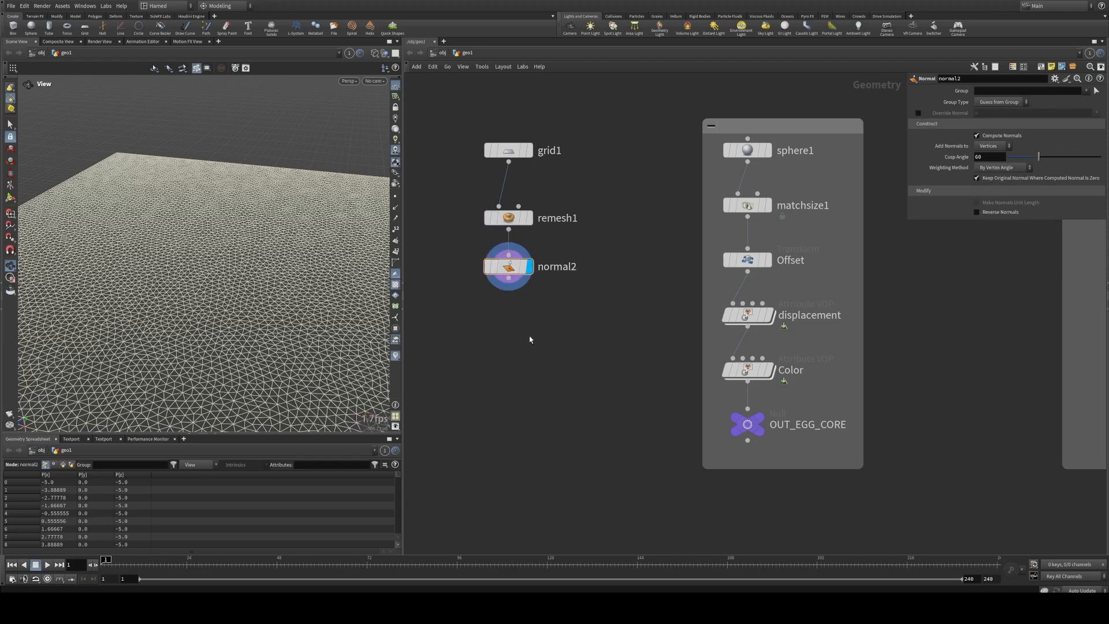
Step: Duplicate the OUT_EGG_CORE null below the ground's Normal node, connected to it, and rename the copy OUT_GROUND
{"action": "left_click_drag", "start_coordinate": [745, 423], "coordinate": [570, 362], "text": "alt"}
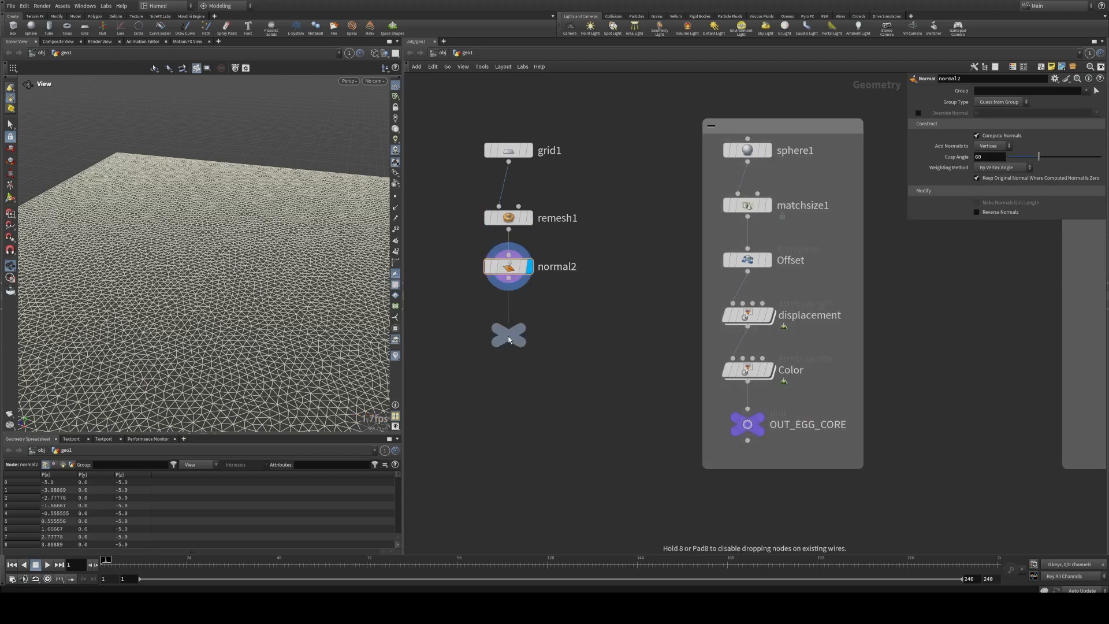
{"action": "left_click_drag", "start_coordinate": [508, 339], "coordinate": [620, 335], "text": "alt"}
{"action": "double_click", "coordinate": [559, 336]}
{"action": "type", "text": "FLOOR"}
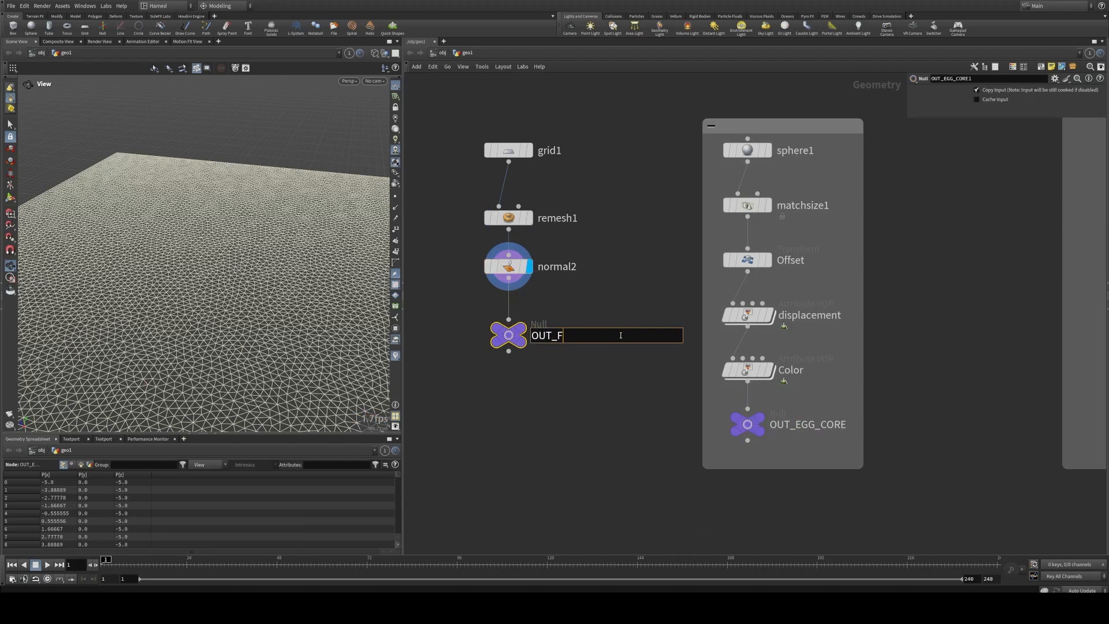
{"action": "key", "text": "BackSpace"}
{"action": "key", "text": "BackSpace"}
{"action": "key", "text": "BackSpace"}
{"action": "key", "text": "BackSpace"}
{"action": "key", "text": "BackSpace"}
{"action": "type", "text": "GROUUN"}
{"action": "key", "text": "BackSpace"}
{"action": "key", "text": "BackSpace"}
{"action": "type", "text": "ND"}
{"action": "key", "text": "Return"}
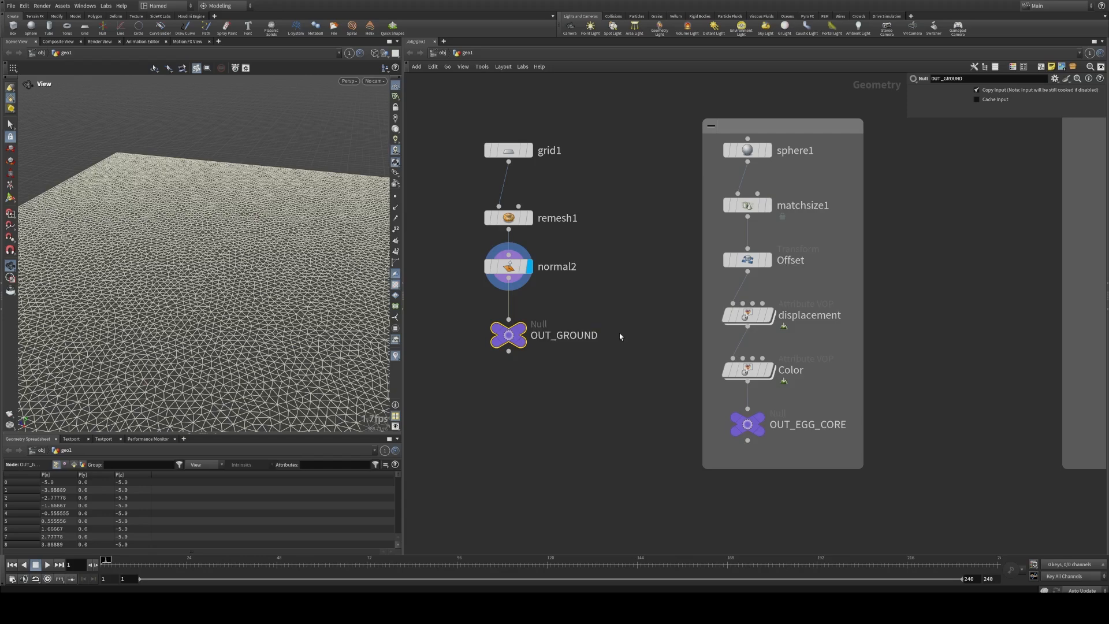
Step: Make the OUT_GROUND null the displayed node and check the ground mesh in the viewport
{"action": "mouse_move", "coordinate": [523, 333]}
{"action": "left_click", "coordinate": [534, 309]}
{"action": "left_click_drag", "start_coordinate": [243, 272], "coordinate": [240, 250]}
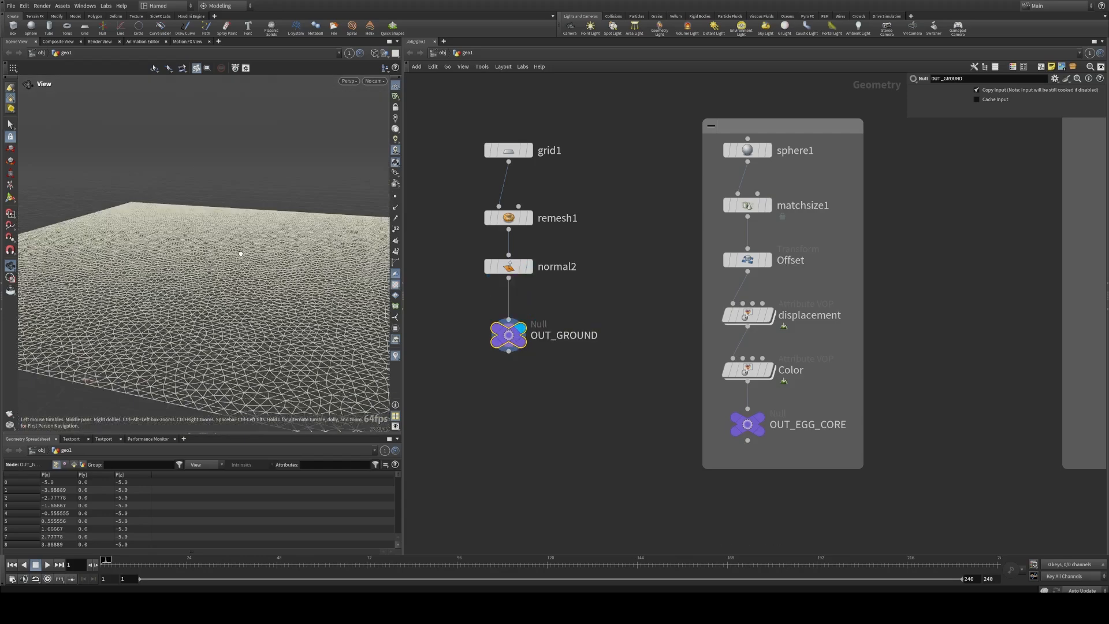
{"action": "right_click_drag", "start_coordinate": [241, 250], "coordinate": [223, 260]}
{"action": "left_click_drag", "start_coordinate": [223, 260], "coordinate": [232, 282]}
Step: Duplicate the IN_TENDRILS_WRAPPED object merge and place the copy below OUT_GROUND
{"action": "scroll", "coordinate": [507, 327], "scroll_direction": "down", "scroll_amount": 10}
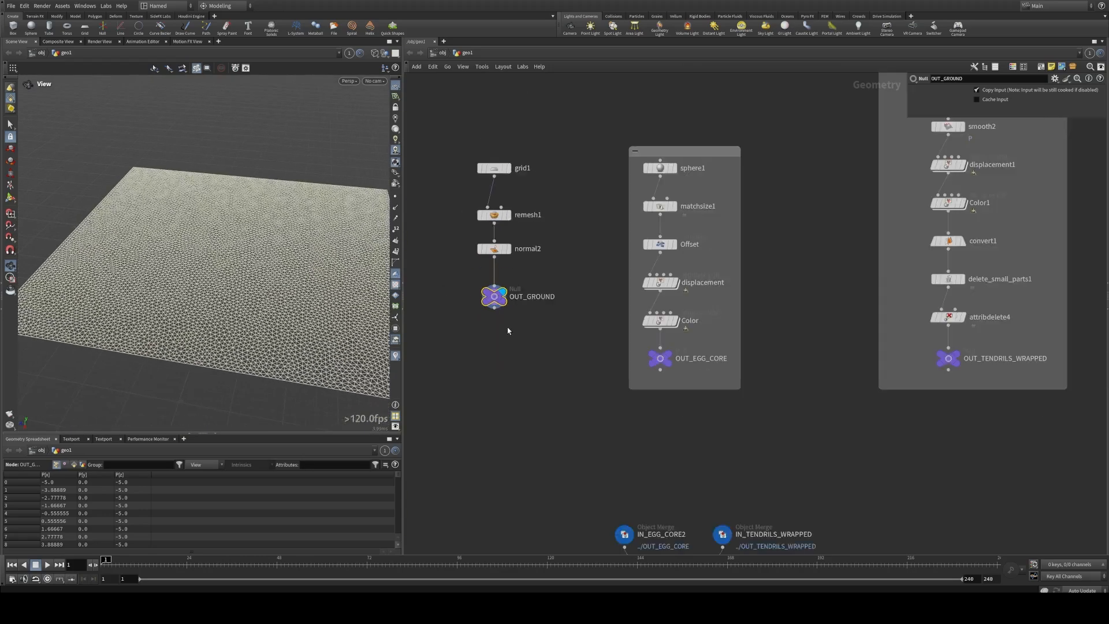
{"action": "scroll", "coordinate": [510, 373], "scroll_direction": "up", "scroll_amount": 8}
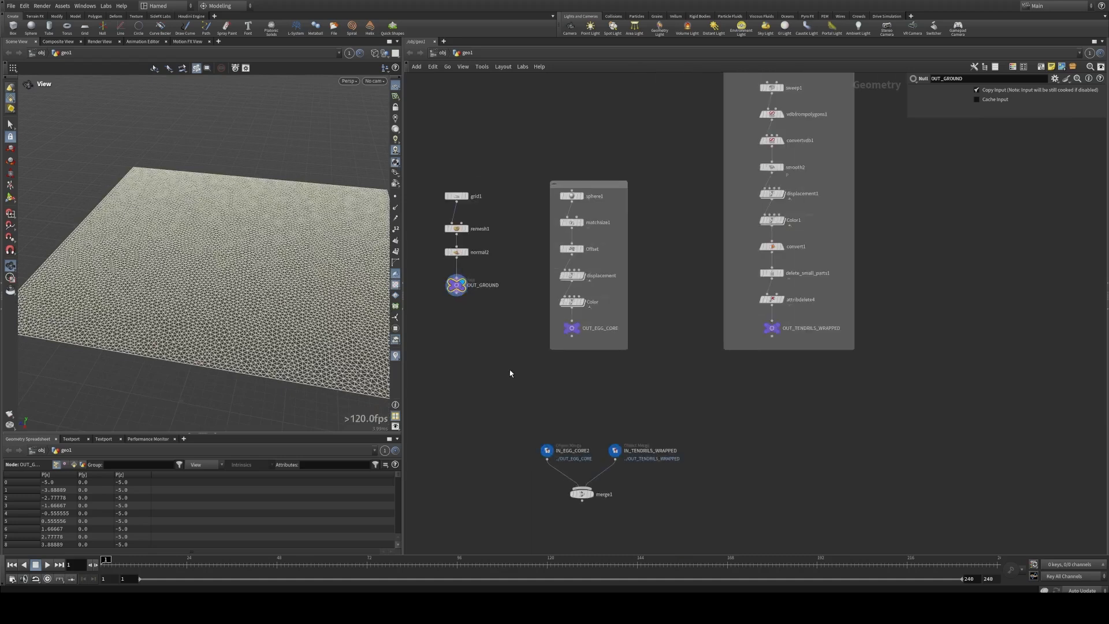
{"action": "left_click_drag", "start_coordinate": [769, 505], "coordinate": [540, 304]}
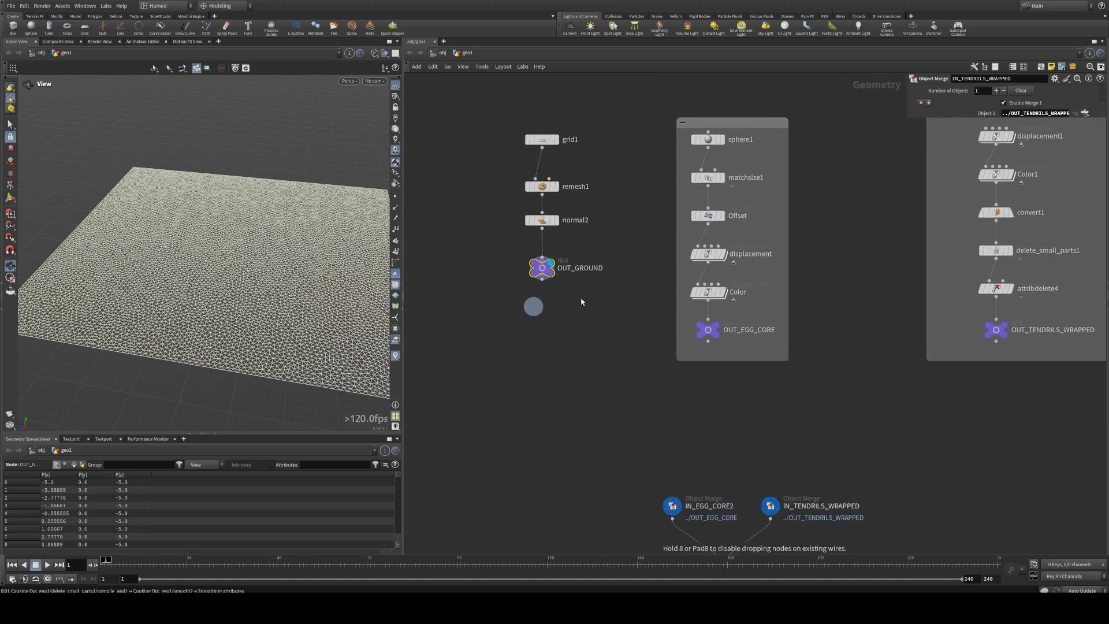
{"action": "scroll", "coordinate": [673, 224], "scroll_direction": "up", "scroll_amount": 3}
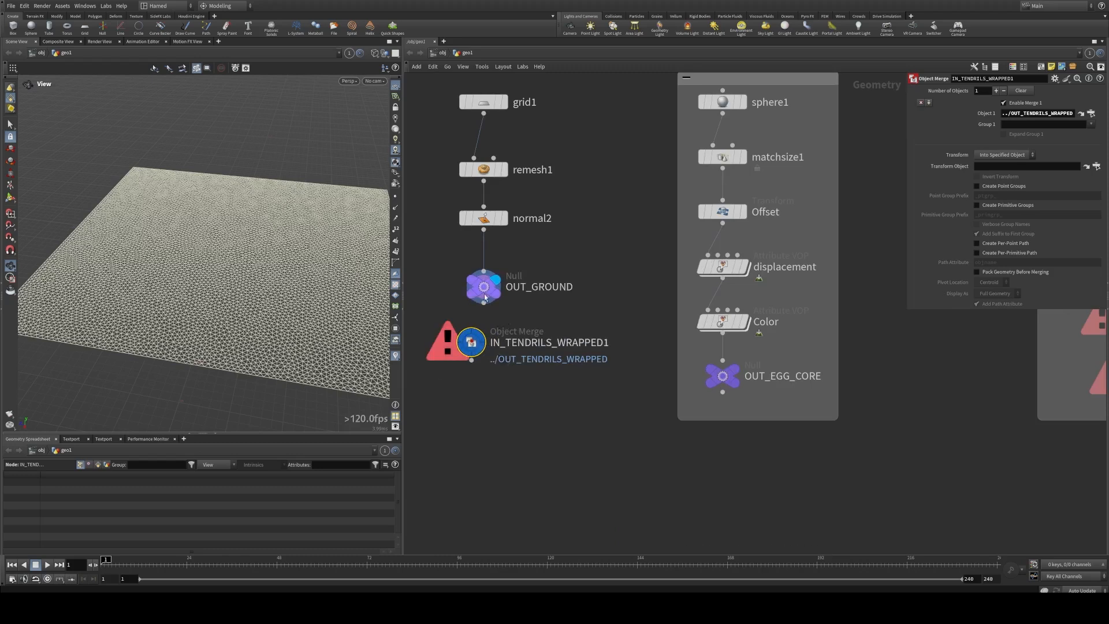
Step: Point the duplicated object merge at ../OUT_GROUND and rename it IN_GROUND
{"action": "left_click_drag", "start_coordinate": [1026, 117], "coordinate": [1026, 116]}
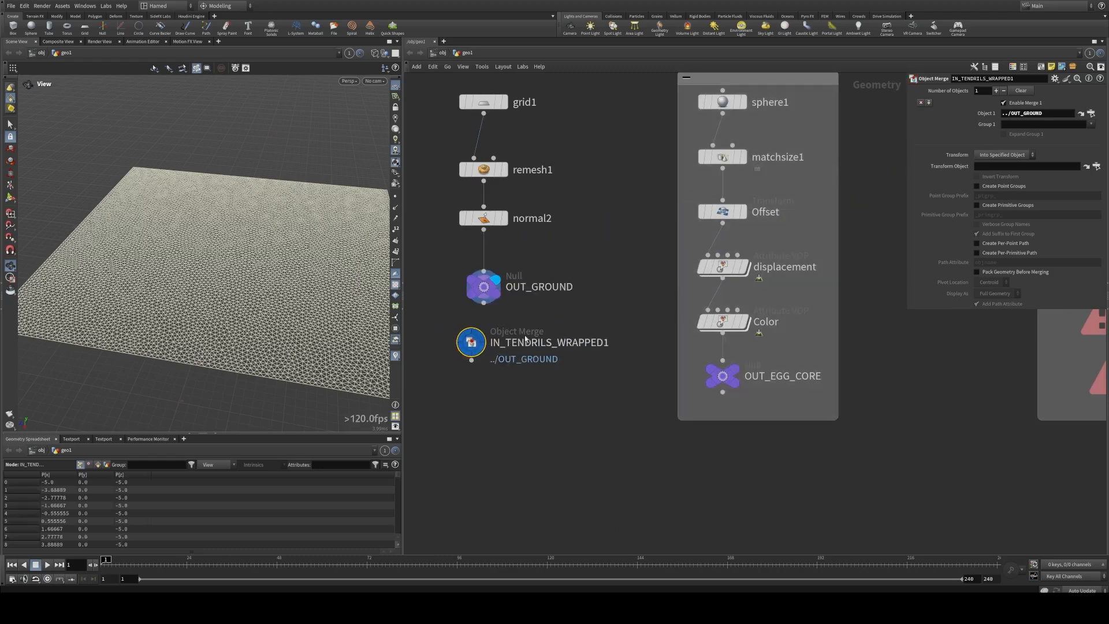
{"action": "left_click", "coordinate": [516, 345]}
{"action": "left_click_drag", "start_coordinate": [506, 343], "coordinate": [637, 342]}
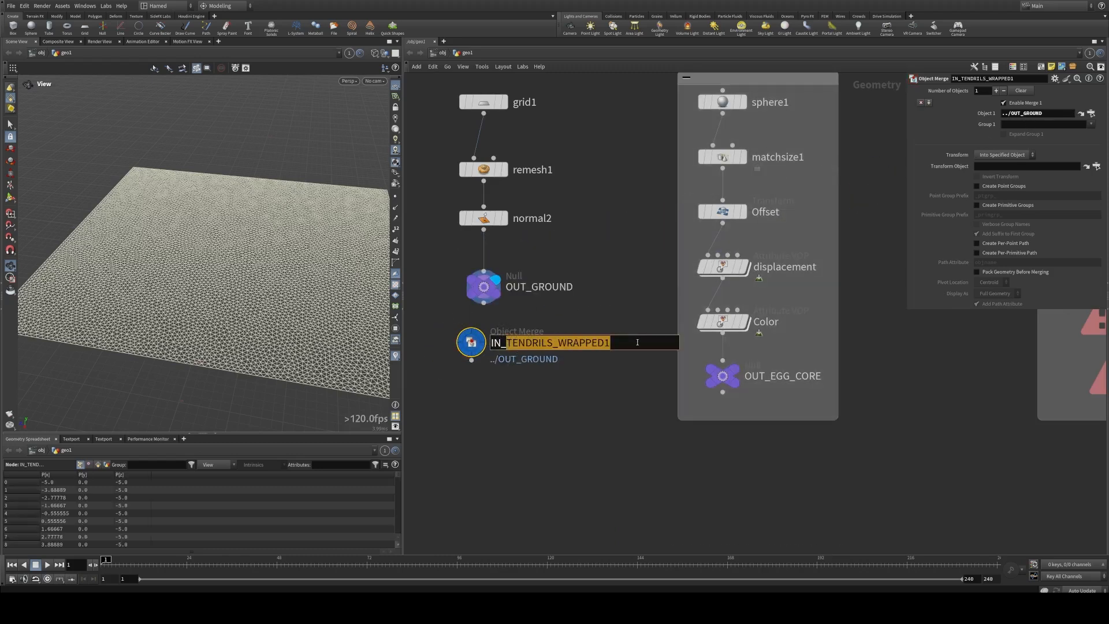
{"action": "type", "text": "GROUND"}
{"action": "key", "text": "Return"}
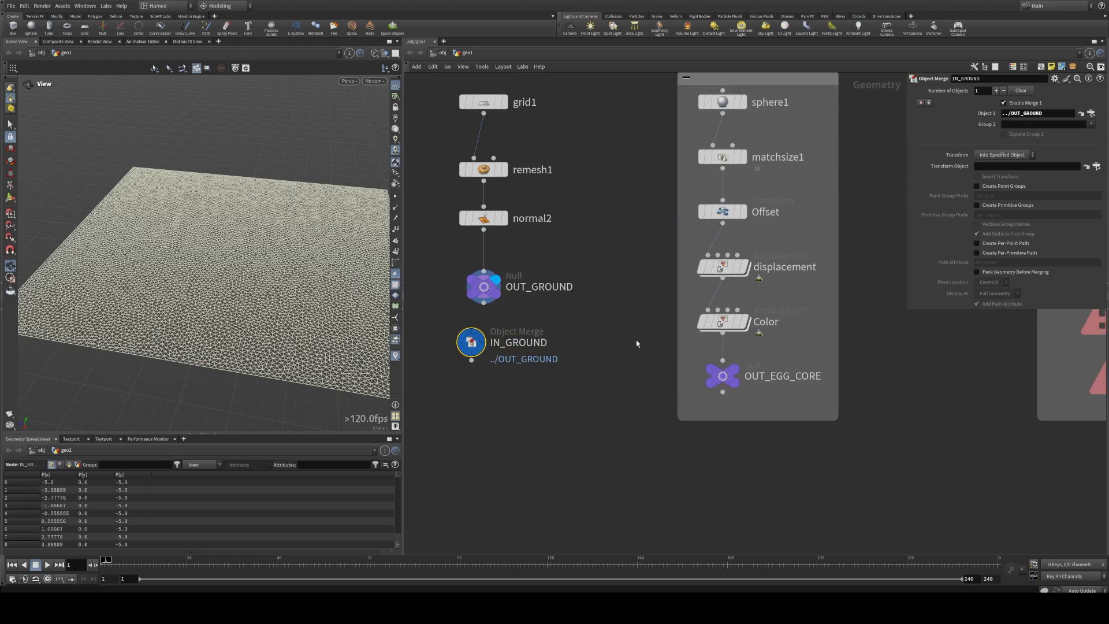
Step: Move IN_GROUND beside IN_EGG_CORE2 and connect its output to merge1
{"action": "scroll", "coordinate": [612, 340], "scroll_direction": "down", "scroll_amount": 4}
{"action": "middle_click_drag", "start_coordinate": [619, 390], "coordinate": [532, 280]}
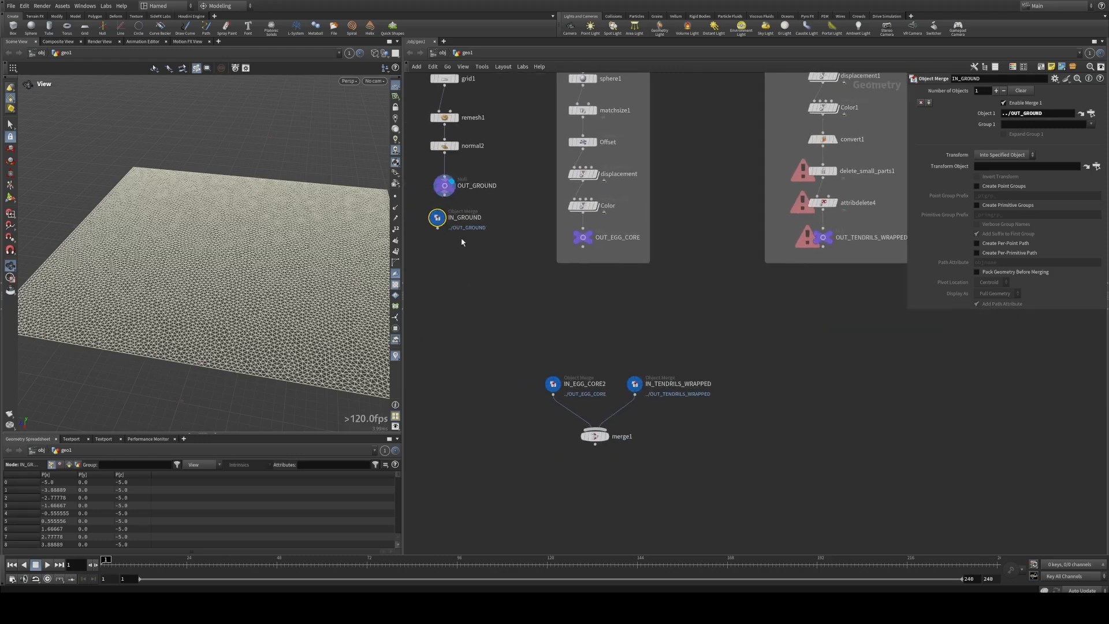
{"action": "left_click_drag", "start_coordinate": [442, 222], "coordinate": [499, 405]}
{"action": "left_click", "coordinate": [491, 391]}
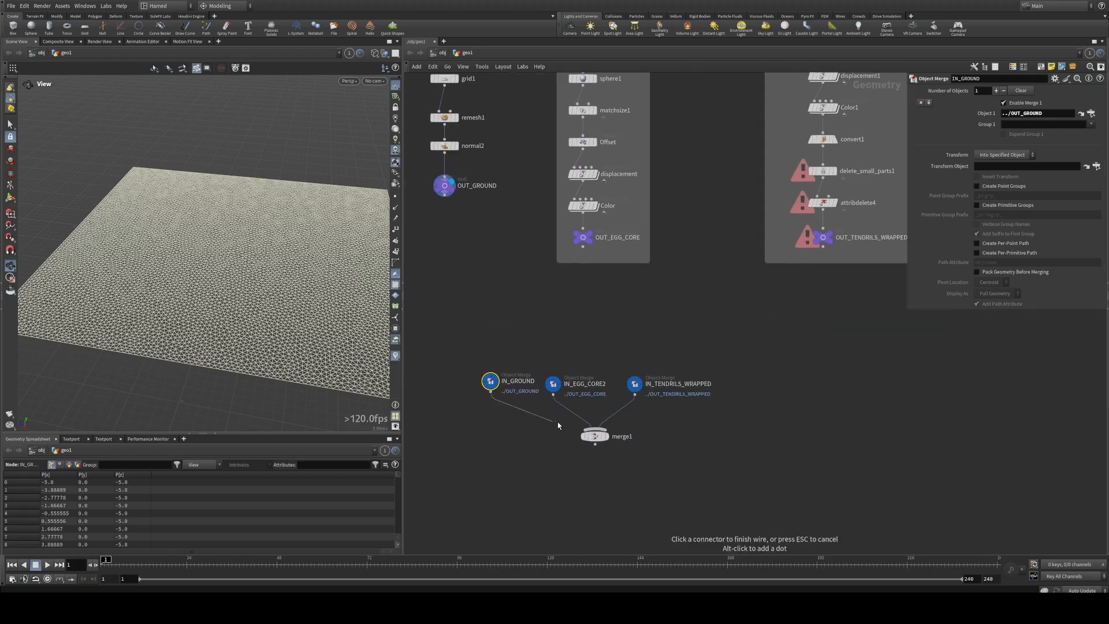
{"action": "left_click", "coordinate": [590, 429]}
Step: Duplicate IN_GROUND and IN_EGG_CORE2 and place the copies side by side in the empty area beyond the tendrils network box
{"action": "scroll", "coordinate": [576, 430], "scroll_direction": "down", "scroll_amount": 6}
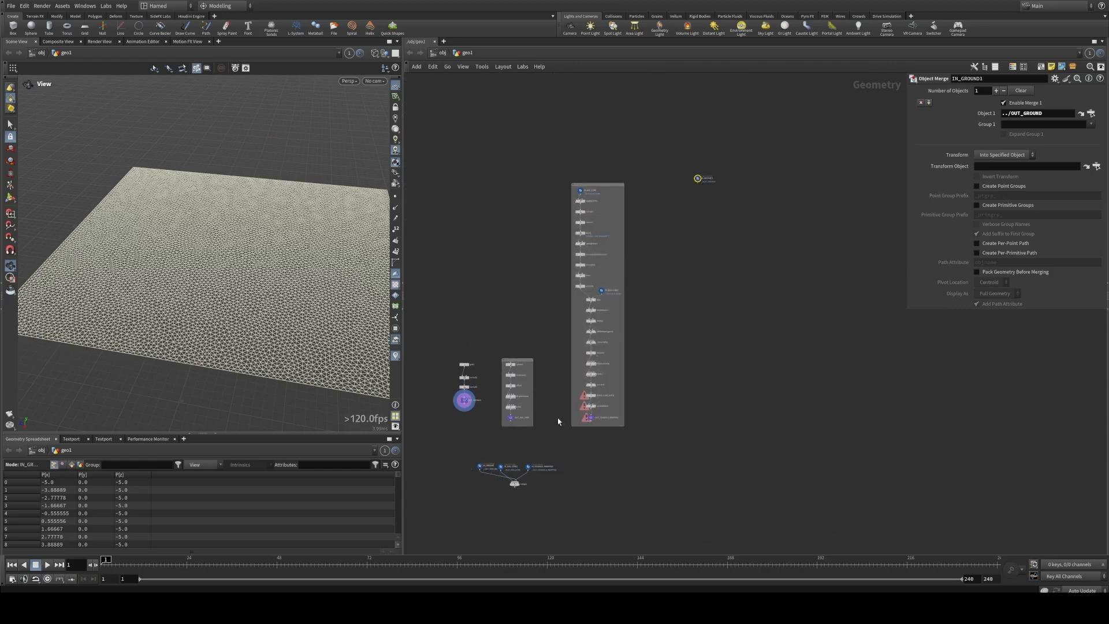
{"action": "scroll", "coordinate": [534, 483], "scroll_direction": "up", "scroll_amount": 4}
{"action": "scroll", "coordinate": [533, 482], "scroll_direction": "up", "scroll_amount": 3}
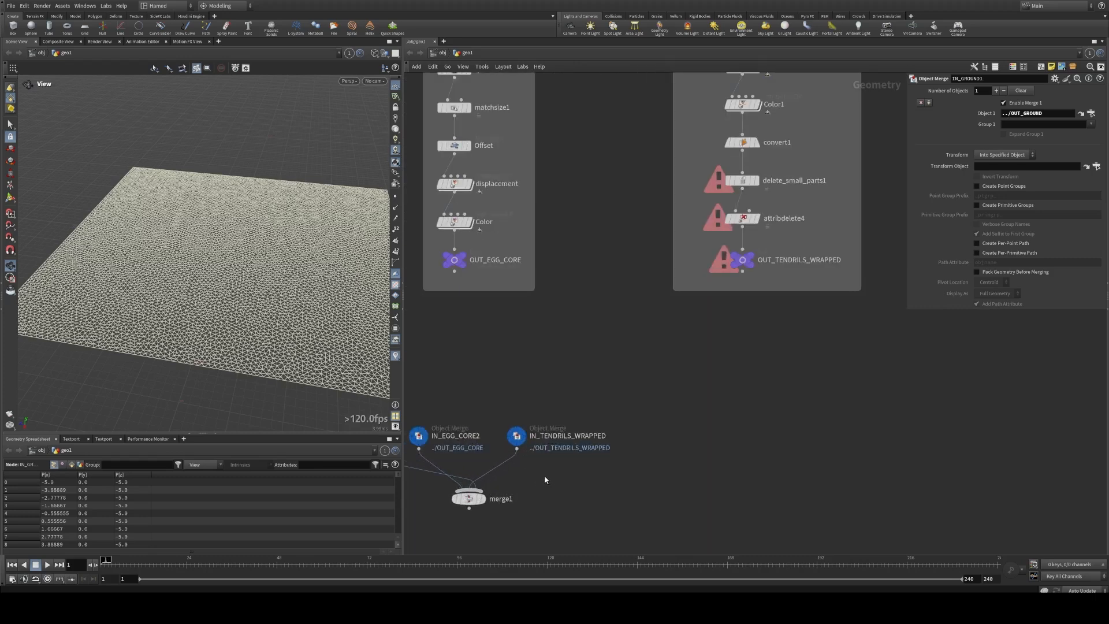
{"action": "scroll", "coordinate": [544, 479], "scroll_direction": "down", "scroll_amount": 6}
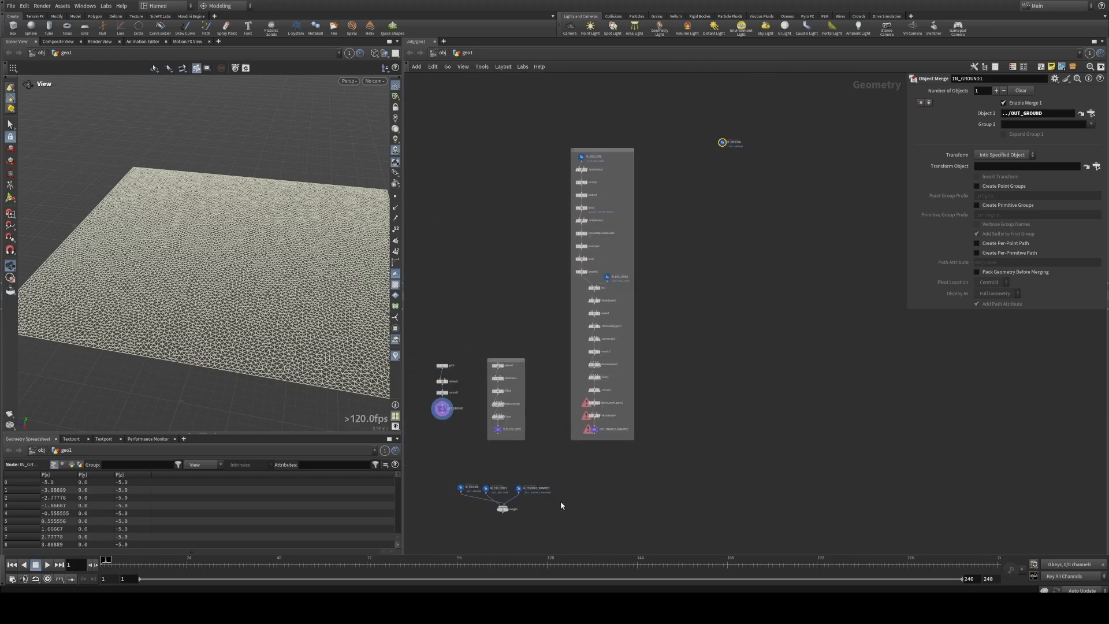
{"action": "left_click_drag", "start_coordinate": [486, 487], "coordinate": [716, 260], "text": "alt"}
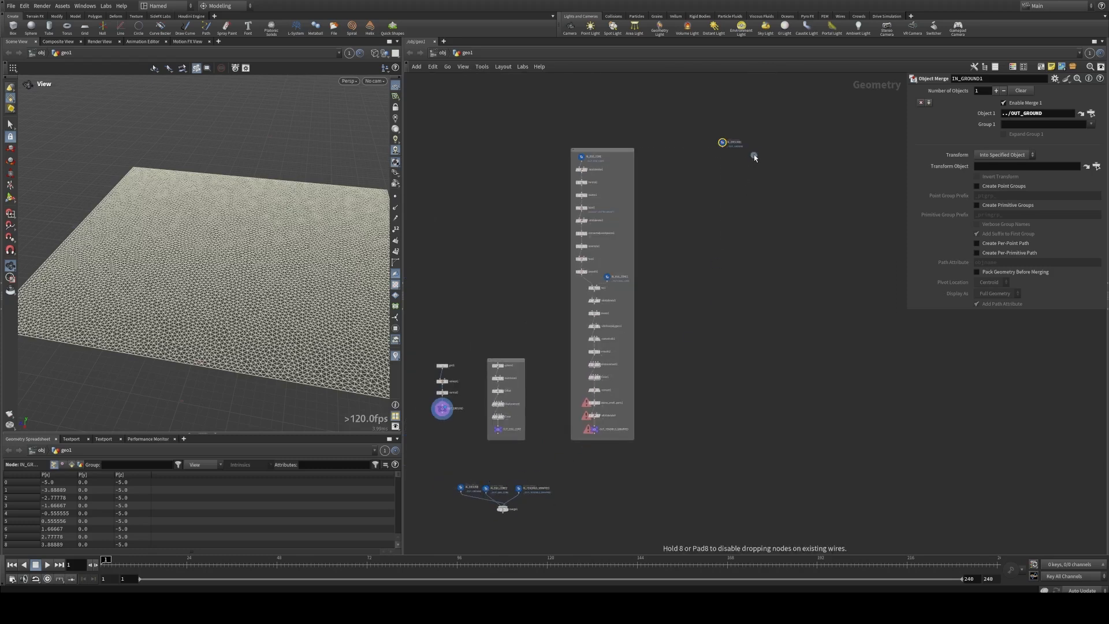
{"action": "left_click_drag", "start_coordinate": [759, 145], "coordinate": [760, 144], "text": "alt"}
{"action": "scroll", "coordinate": [563, 277], "scroll_direction": "up", "scroll_amount": 7}
{"action": "middle_click_drag", "start_coordinate": [760, 156], "coordinate": [622, 285]}
{"action": "scroll", "coordinate": [623, 287], "scroll_direction": "down", "scroll_amount": 2}
Step: Template IN_EGG_CORE3 over the ground from IN_GROUND1, and make IN_EGG_CORE3 the displayed node
{"action": "mouse_move", "coordinate": [511, 228]}
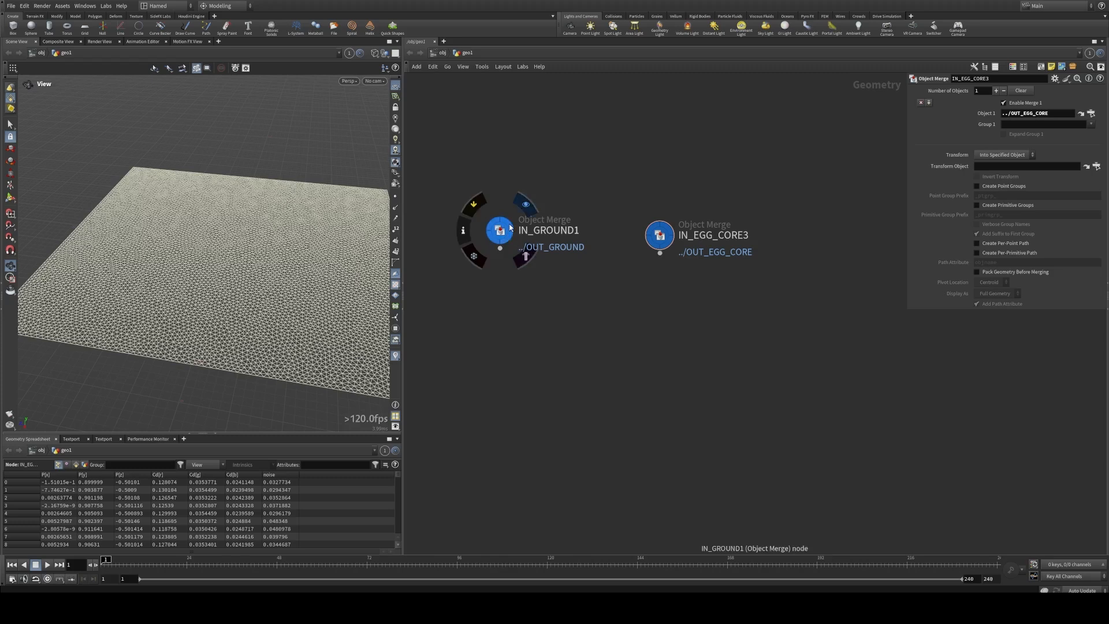
{"action": "mouse_move", "coordinate": [666, 242]}
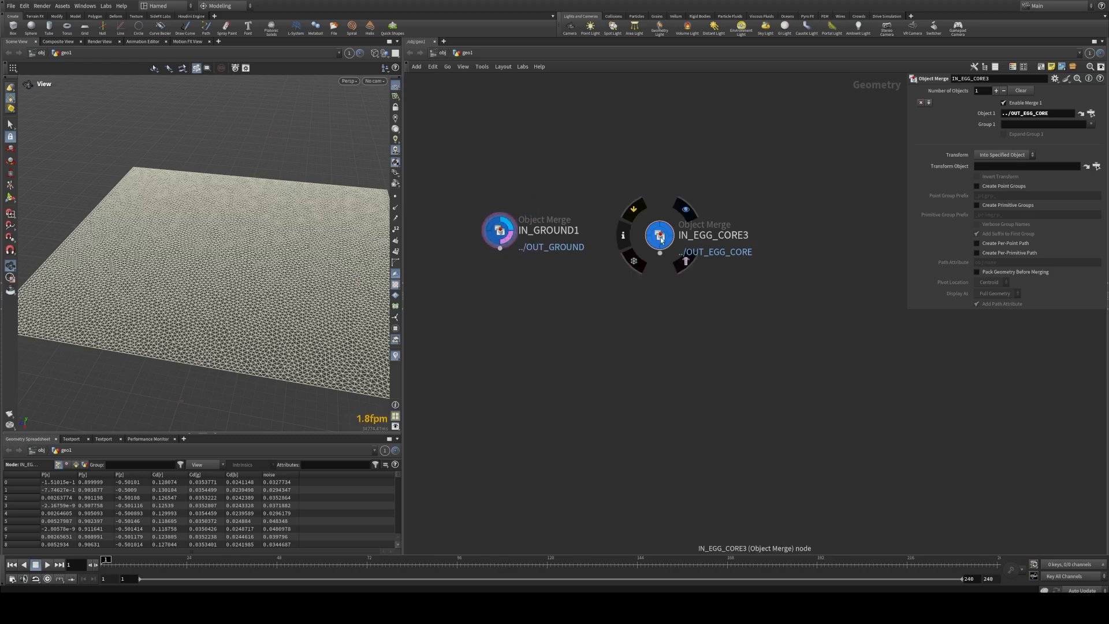
{"action": "left_click", "coordinate": [686, 261]}
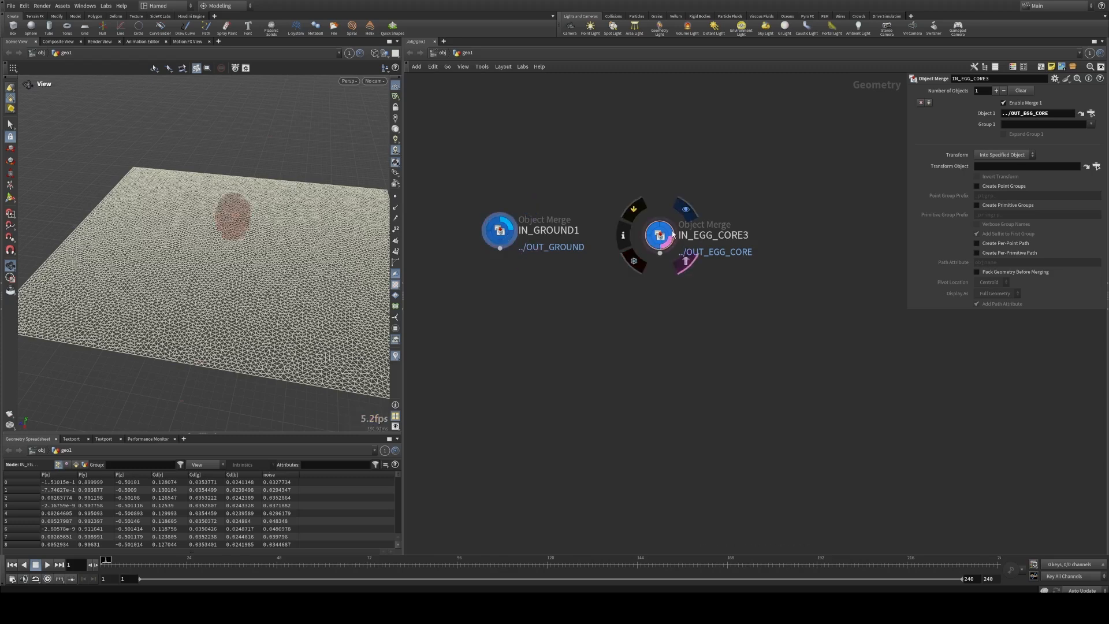
{"action": "left_click", "coordinate": [685, 209]}
Step: Combine IN_GROUND1 and IN_EGG_CORE3 in a new Merge node, display it and examine the egg above the ground
{"action": "left_click", "coordinate": [500, 248]}
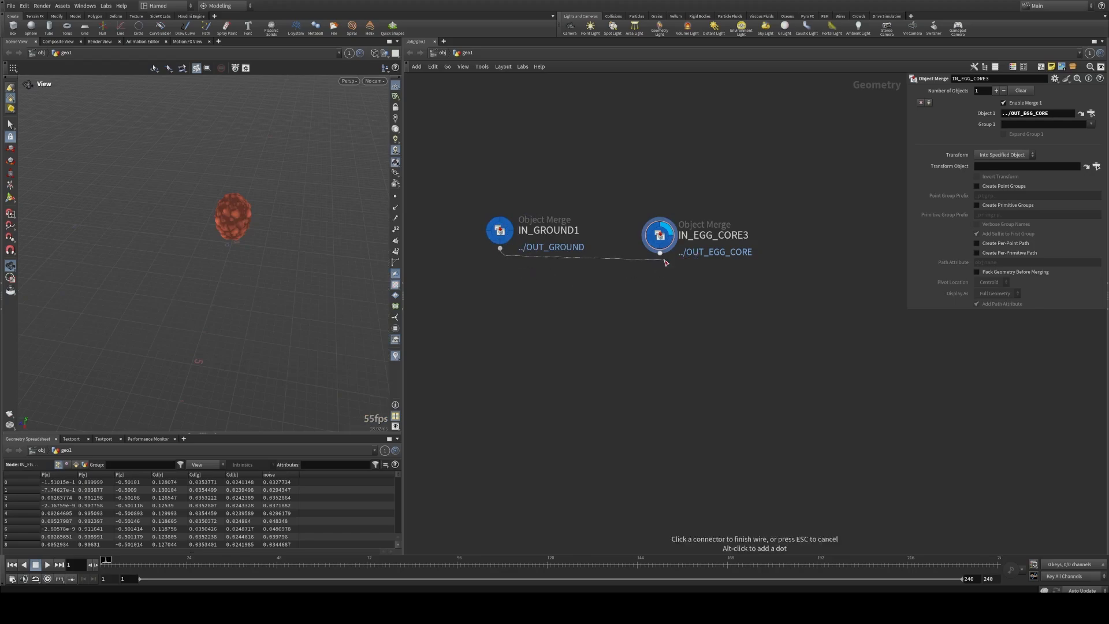
{"action": "left_click", "coordinate": [660, 253], "text": "shift"}
{"action": "left_click", "coordinate": [601, 323], "text": "alt"}
{"action": "key", "text": "Escape"}
{"action": "left_click_drag", "start_coordinate": [206, 255], "coordinate": [260, 231], "text": "alt"}
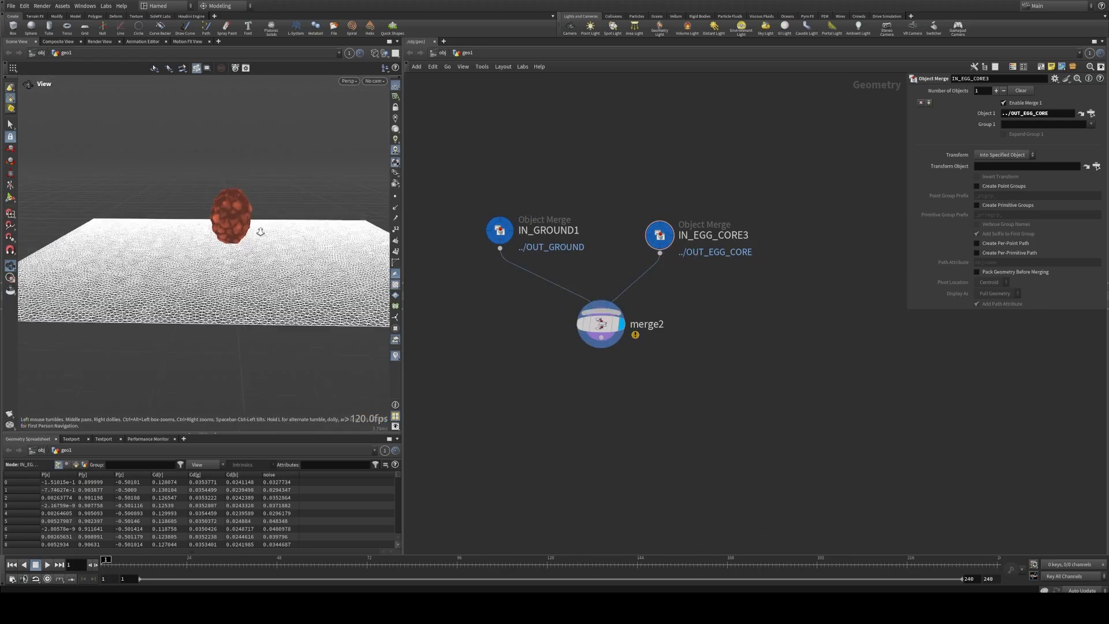
{"action": "right_click_drag", "start_coordinate": [260, 231], "coordinate": [276, 260], "text": "alt"}
{"action": "middle_click_drag", "start_coordinate": [276, 260], "coordinate": [233, 272], "text": "alt"}
Step: Compare IN_GROUND1 alone with merge2, switch the viewport to shading without wireframe and examine the egg over the ground from several angles
{"action": "left_click", "coordinate": [599, 324]}
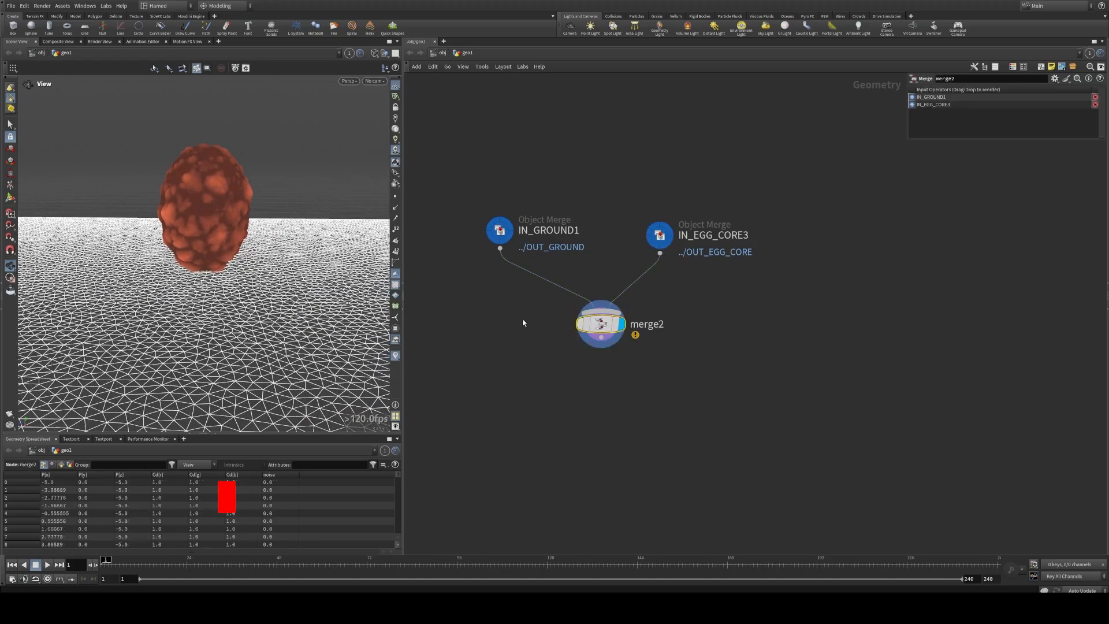
{"action": "left_click", "coordinate": [500, 231]}
{"action": "left_click", "coordinate": [525, 204]}
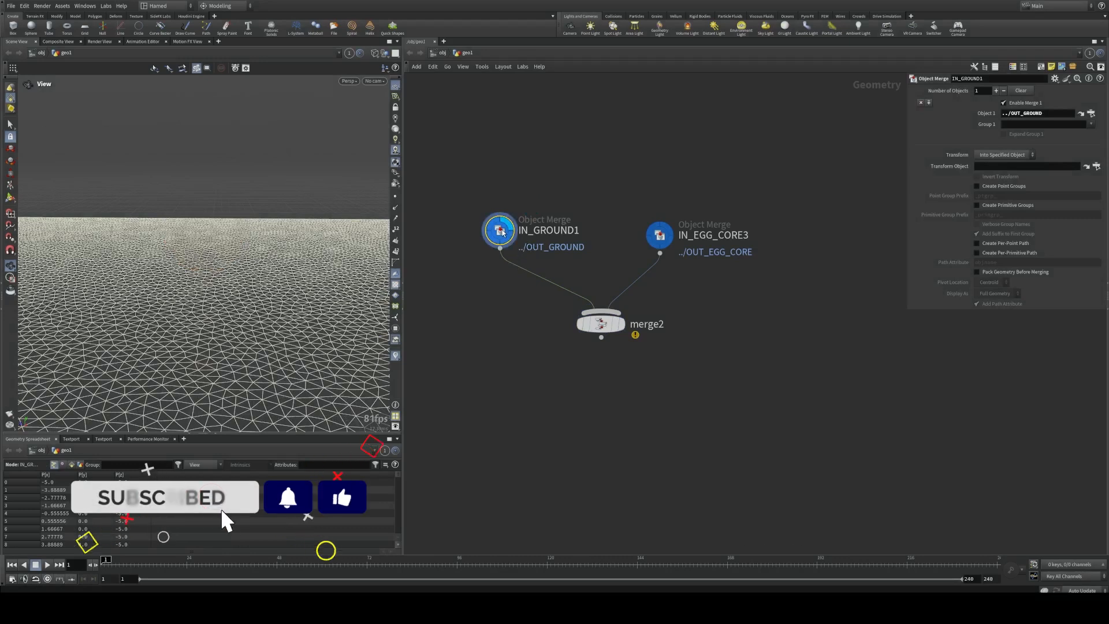
{"action": "left_click", "coordinate": [627, 298]}
{"action": "left_click", "coordinate": [602, 324]}
{"action": "key", "text": "shift+w"}
{"action": "mouse_move", "coordinate": [173, 240]}
{"action": "left_mouse_down"}
{"action": "mouse_move", "coordinate": [203, 262]}
{"action": "mouse_move", "coordinate": [229, 254]}
{"action": "left_mouse_up"}
{"action": "right_click_drag", "start_coordinate": [228, 254], "coordinate": [260, 263]}
{"action": "middle_click_drag", "start_coordinate": [260, 263], "coordinate": [231, 284]}
{"action": "right_click_drag", "start_coordinate": [231, 284], "coordinate": [198, 252]}
{"action": "left_click_drag", "start_coordinate": [198, 253], "coordinate": [238, 233]}
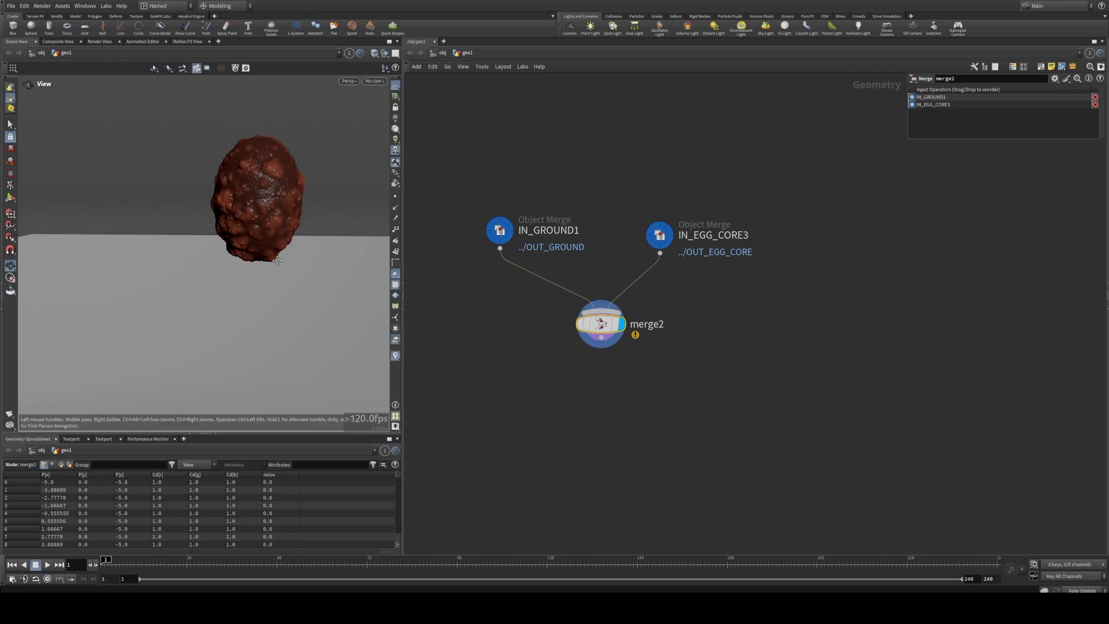
{"action": "left_click_drag", "start_coordinate": [277, 261], "coordinate": [233, 246]}
Step: Display scatter1 in the tendrils network and examine the points scattered over the egg
{"action": "scroll", "coordinate": [537, 311], "scroll_direction": "down", "scroll_amount": 5}
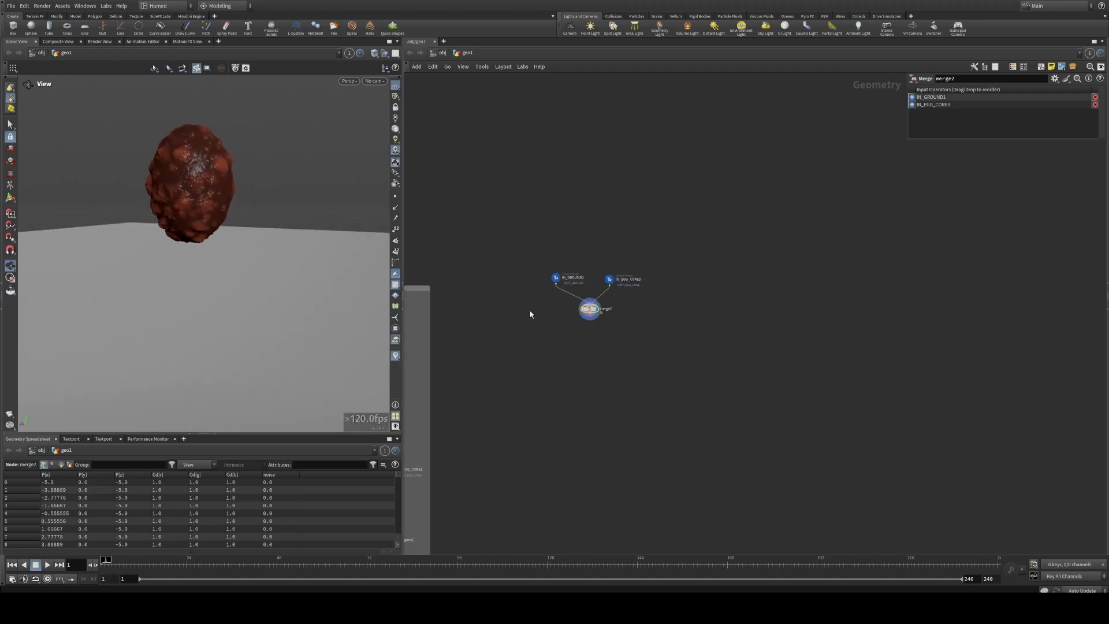
{"action": "middle_click_drag", "start_coordinate": [463, 343], "coordinate": [594, 326]}
{"action": "scroll", "coordinate": [591, 327], "scroll_direction": "up", "scroll_amount": 4}
{"action": "middle_click_drag", "start_coordinate": [427, 356], "coordinate": [613, 337]}
{"action": "scroll", "coordinate": [614, 337], "scroll_direction": "up", "scroll_amount": 2}
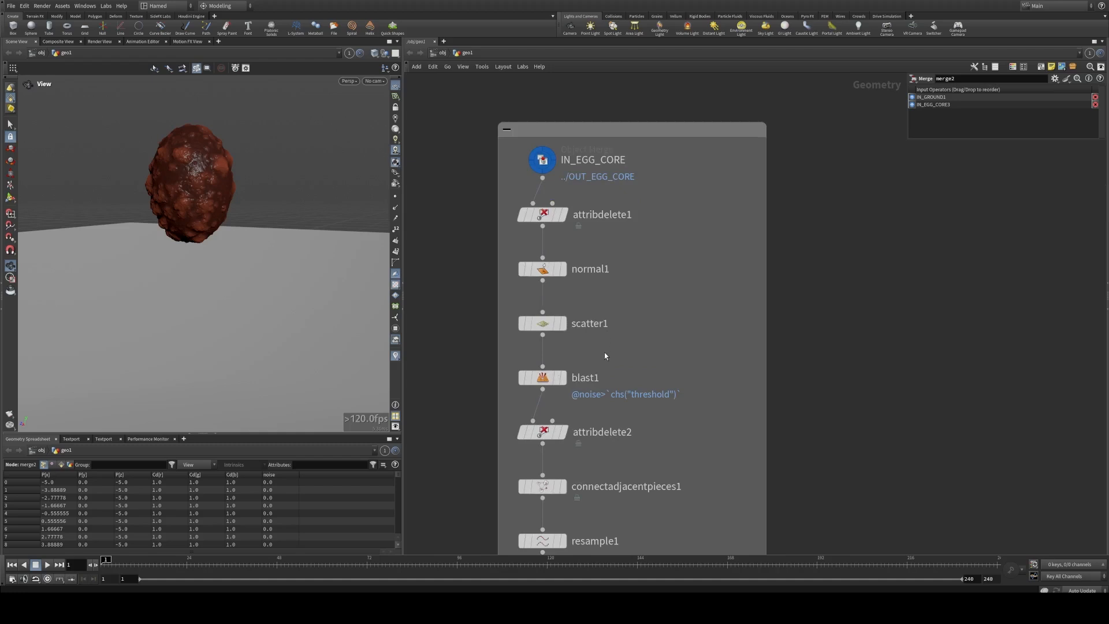
{"action": "left_click", "coordinate": [569, 297]}
{"action": "left_click", "coordinate": [542, 323]}
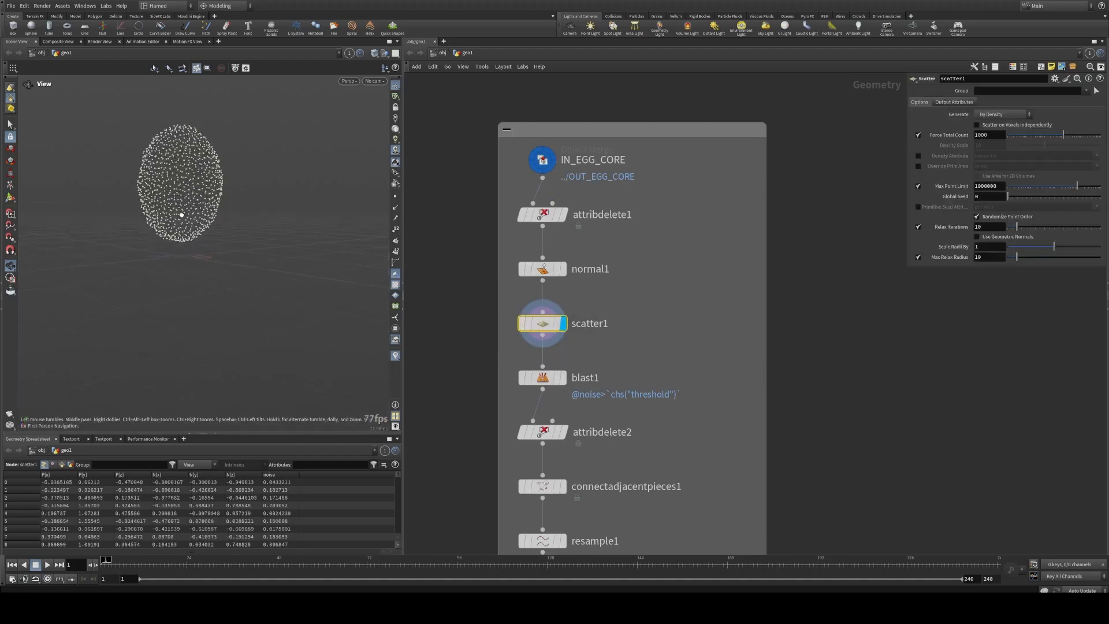
{"action": "left_click_drag", "start_coordinate": [181, 215], "coordinate": [197, 213]}
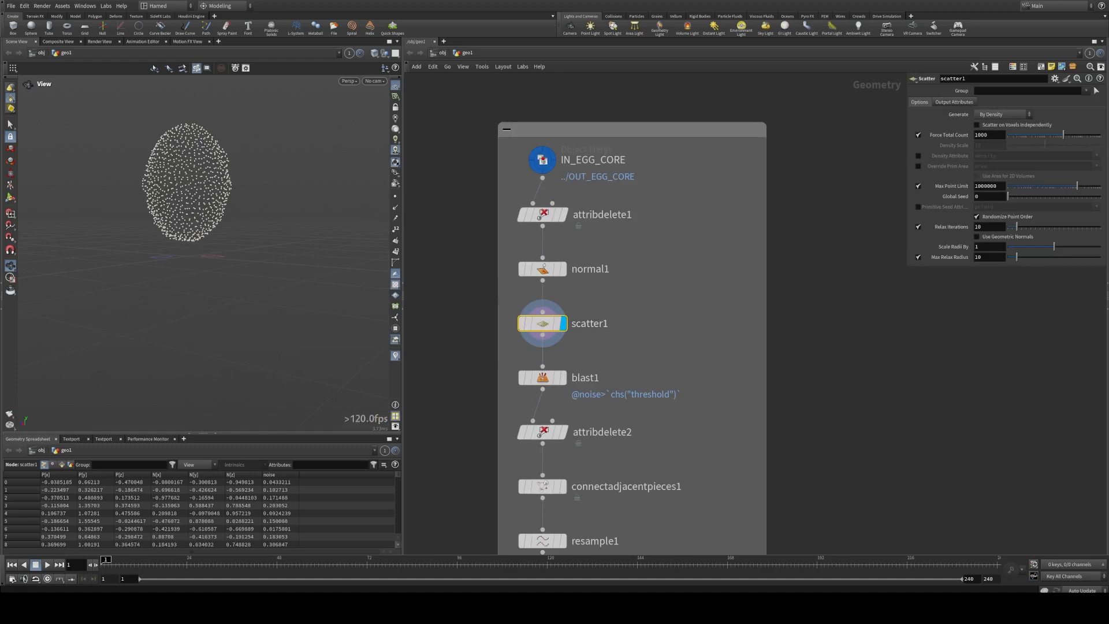
Step: Display blast1 and examine the points kept by its noise threshold
{"action": "middle_click_drag", "start_coordinate": [565, 381], "coordinate": [524, 292]}
{"action": "left_click", "coordinate": [522, 289]}
{"action": "left_click", "coordinate": [500, 288]}
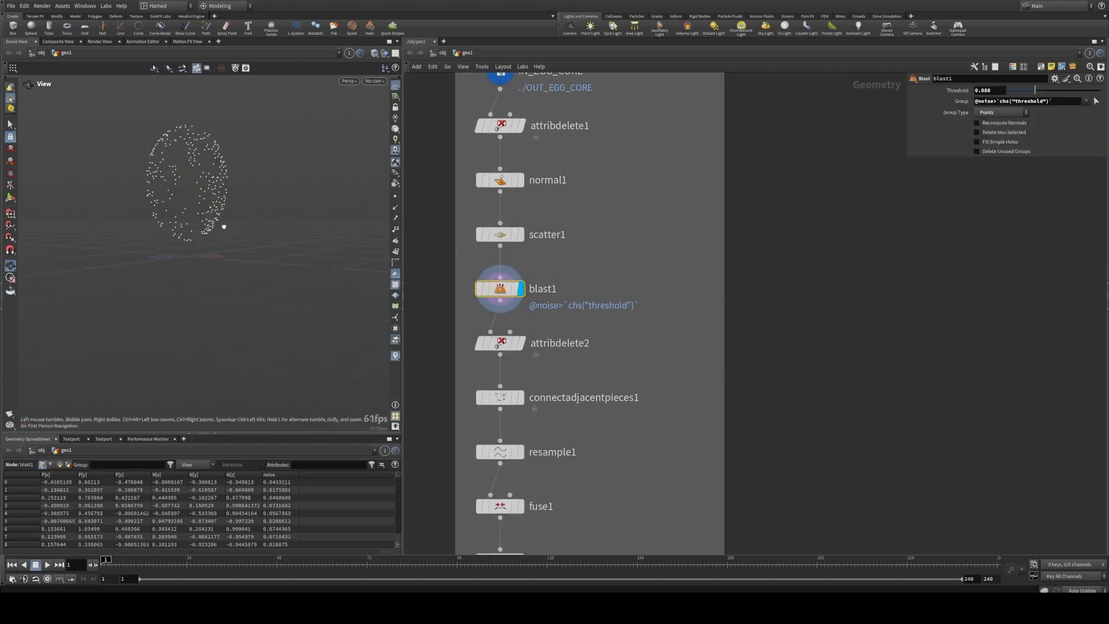
{"action": "mouse_move", "coordinate": [218, 226]}
{"action": "left_mouse_down"}
{"action": "mouse_move", "coordinate": [197, 223]}
{"action": "mouse_move", "coordinate": [231, 229]}
{"action": "left_mouse_up"}
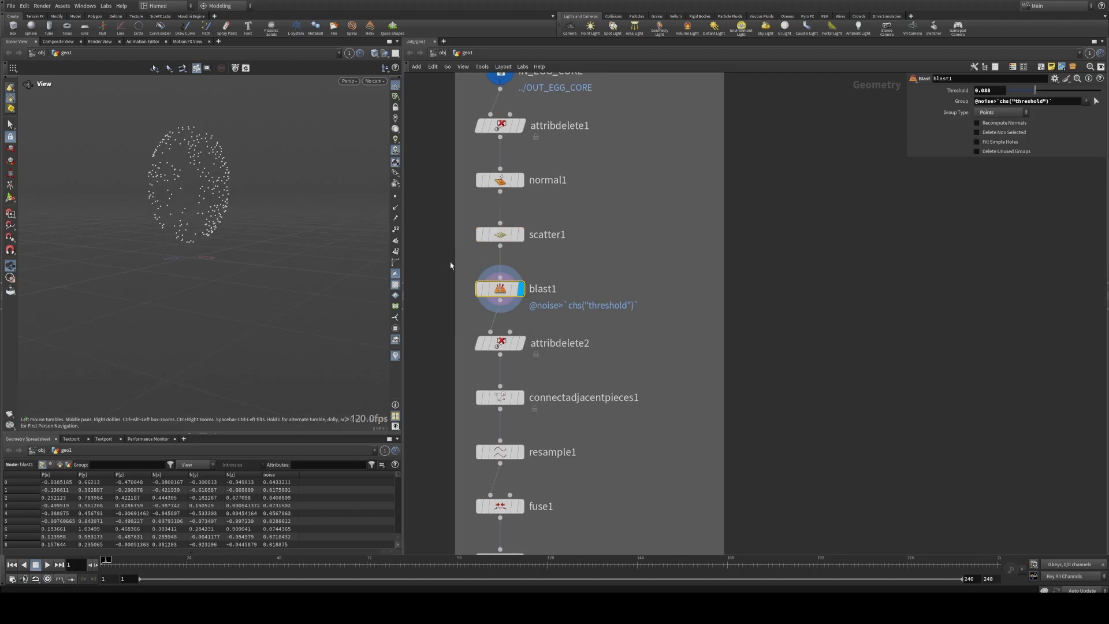
Step: Duplicate the attribdelete1, normal1, scatter1 and blast1 chain and place the copies near IN_GROUND1 and merge2
{"action": "scroll", "coordinate": [451, 265], "scroll_direction": "down", "scroll_amount": 5}
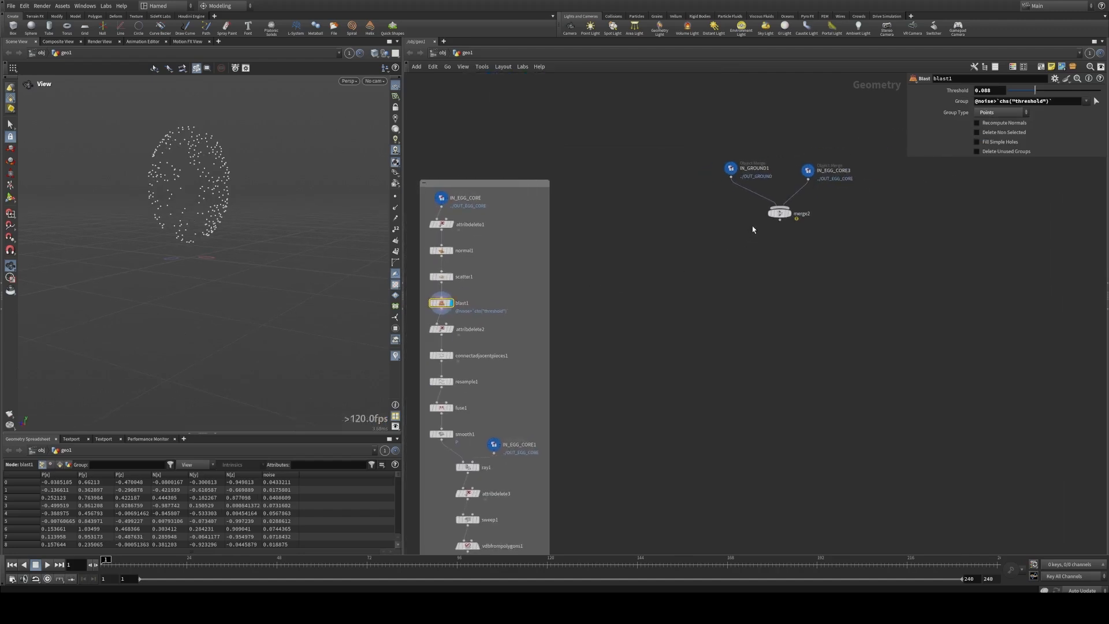
{"action": "left_click_drag", "start_coordinate": [778, 215], "coordinate": [782, 240]}
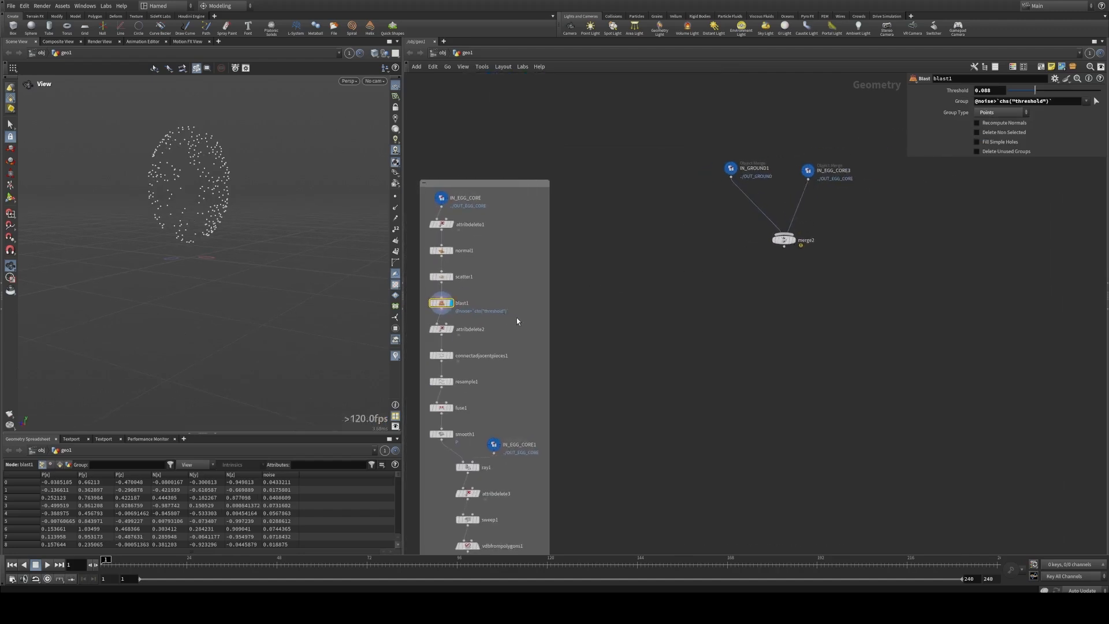
{"action": "left_click_drag", "start_coordinate": [516, 317], "coordinate": [430, 219]}
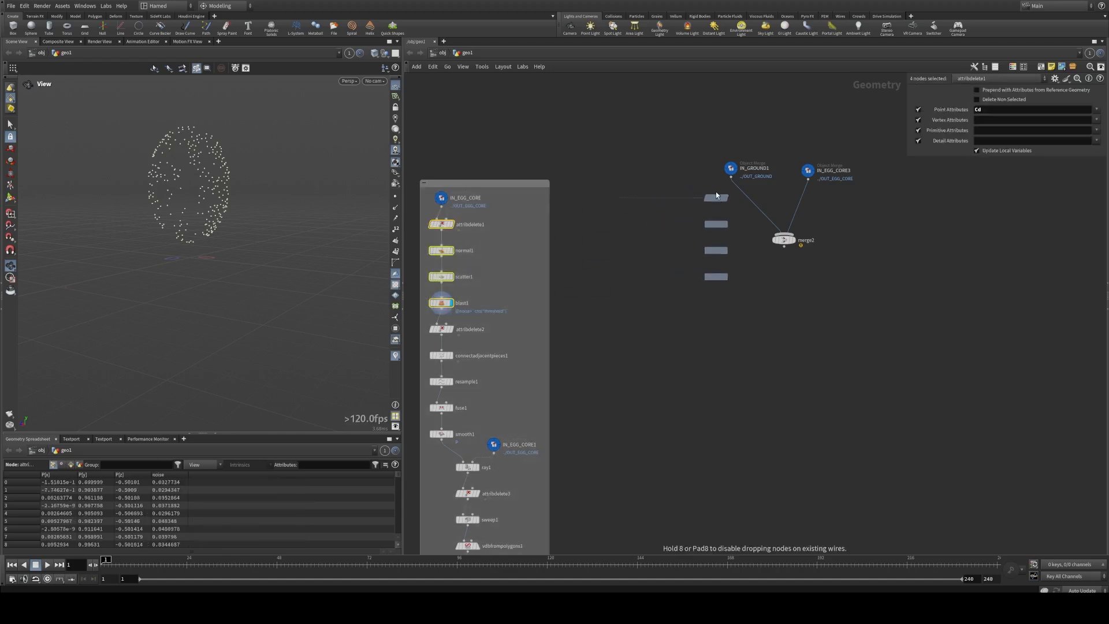
{"action": "left_click", "coordinate": [699, 191]}
{"action": "scroll", "coordinate": [648, 183], "scroll_direction": "up", "scroll_amount": 3}
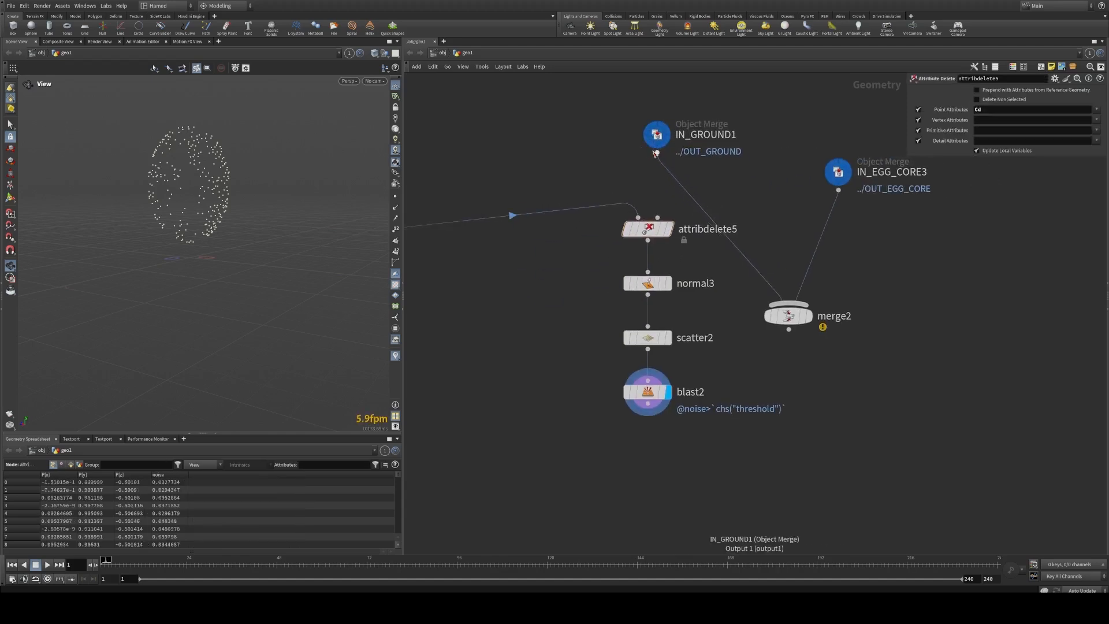
Step: Move the copied chain below IN_EGG_CORE3, rewire attribdelete5's input to IN_EGG_CORE3, and rearrange IN_EGG_CORE3 and merge2 around it
{"action": "middle_click_drag", "start_coordinate": [646, 183], "coordinate": [531, 168]}
{"action": "left_click_drag", "start_coordinate": [531, 217], "coordinate": [532, 217]}
{"action": "left_click_drag", "start_coordinate": [468, 203], "coordinate": [608, 422]}
{"action": "left_click_drag", "start_coordinate": [532, 214], "coordinate": [795, 232]}
{"action": "left_click", "coordinate": [784, 205]}
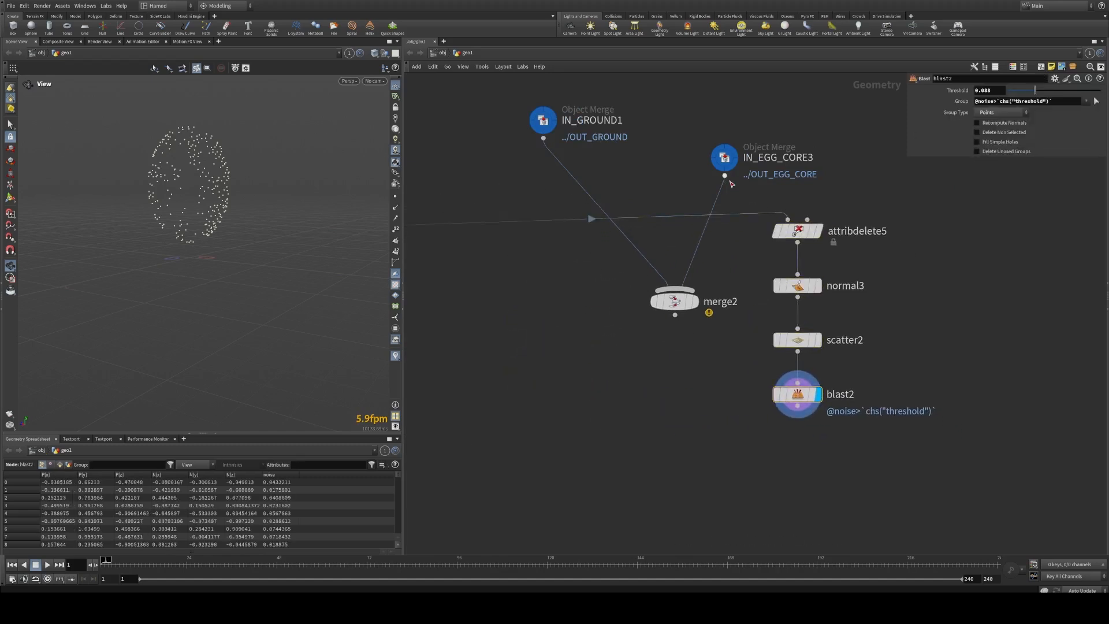
{"action": "left_click", "coordinate": [725, 177]}
{"action": "left_click", "coordinate": [787, 218]}
{"action": "left_click_drag", "start_coordinate": [725, 158], "coordinate": [758, 121]}
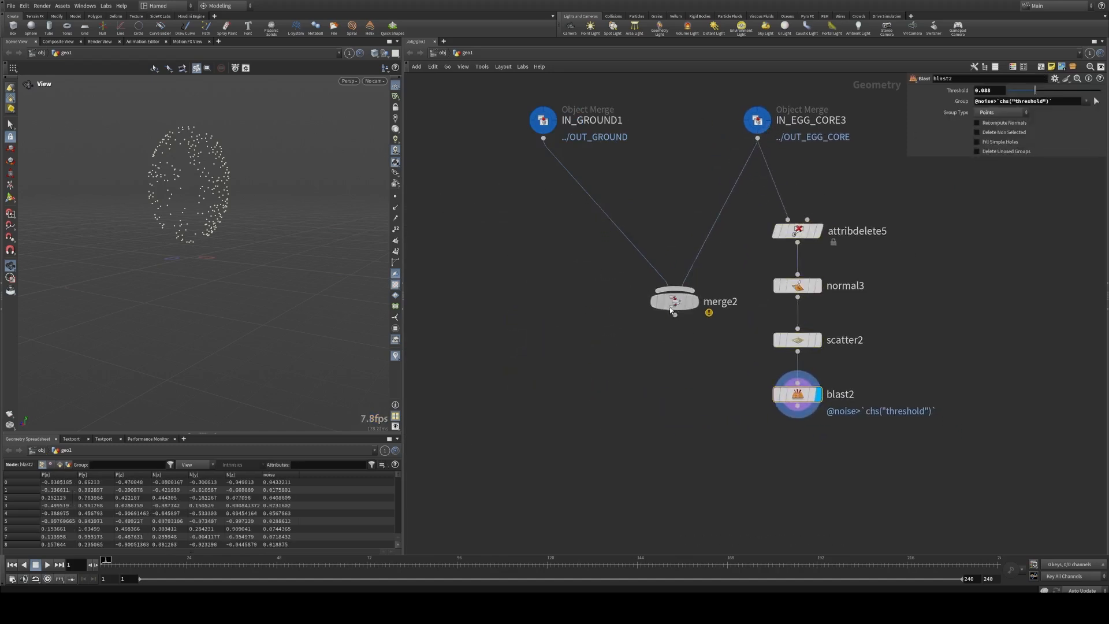
{"action": "left_click_drag", "start_coordinate": [671, 302], "coordinate": [616, 341]}
Step: Display the original blast1 in the tendrils network and compare it with the copied blast2
{"action": "scroll", "coordinate": [458, 298], "scroll_direction": "down", "scroll_amount": 4}
{"action": "middle_click_drag", "start_coordinate": [411, 321], "coordinate": [736, 305]}
{"action": "scroll", "coordinate": [543, 302], "scroll_direction": "up", "scroll_amount": 2}
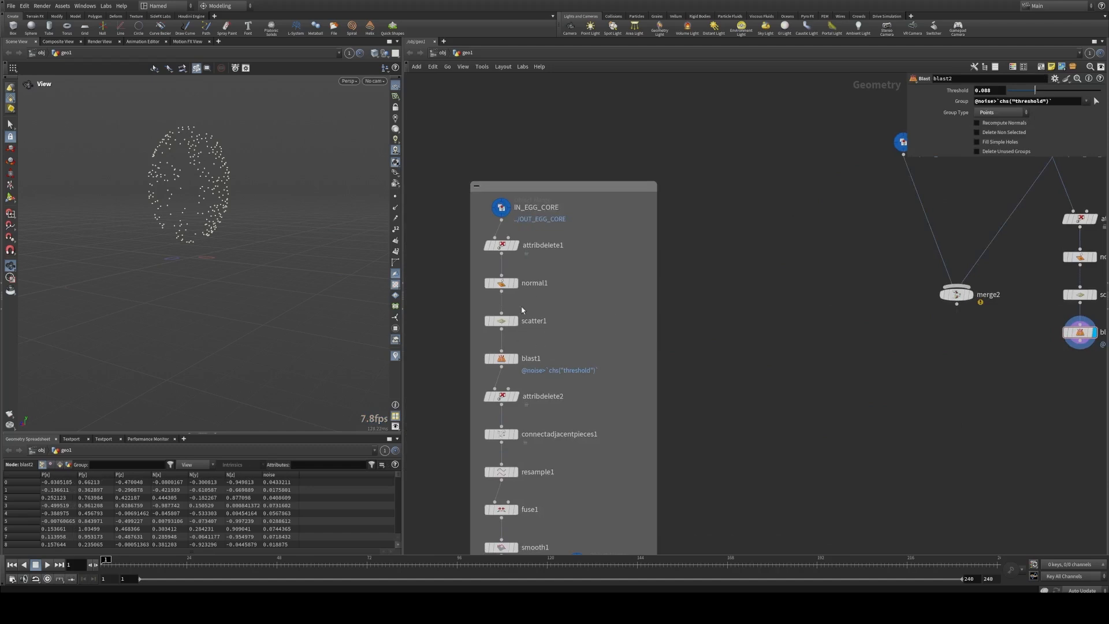
{"action": "left_click", "coordinate": [514, 358]}
{"action": "middle_click_drag", "start_coordinate": [912, 331], "coordinate": [419, 375]}
{"action": "scroll", "coordinate": [430, 377], "scroll_direction": "up", "scroll_amount": 2}
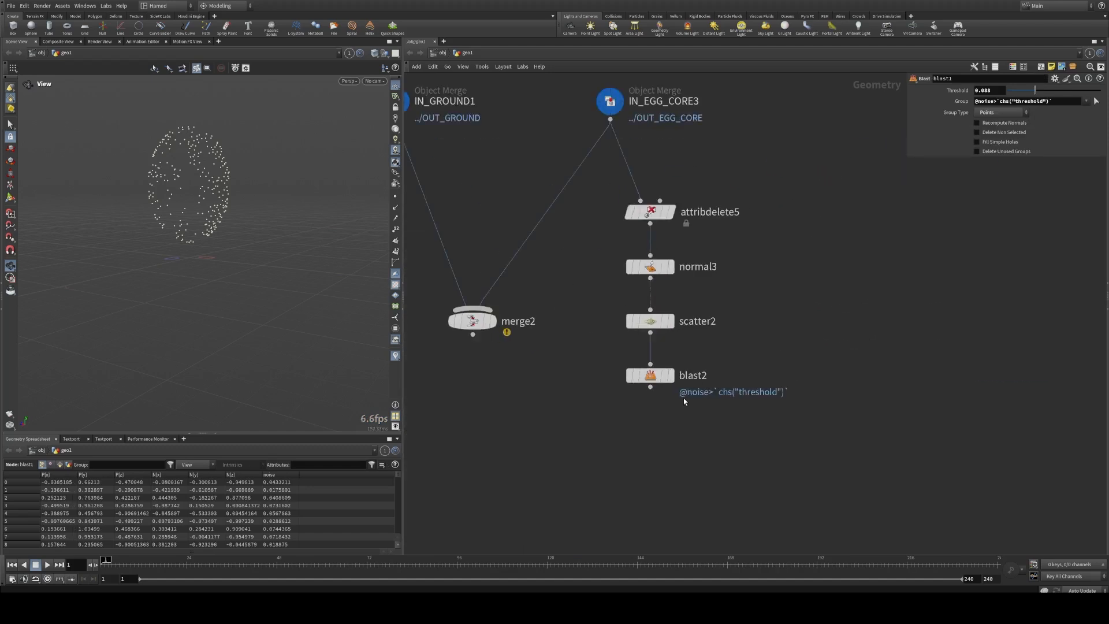
{"action": "left_click", "coordinate": [670, 376]}
Step: Delete merge2 between IN_GROUND1 and IN_EGG_CORE3
{"action": "left_click_drag", "start_coordinate": [472, 335], "coordinate": [473, 393]}
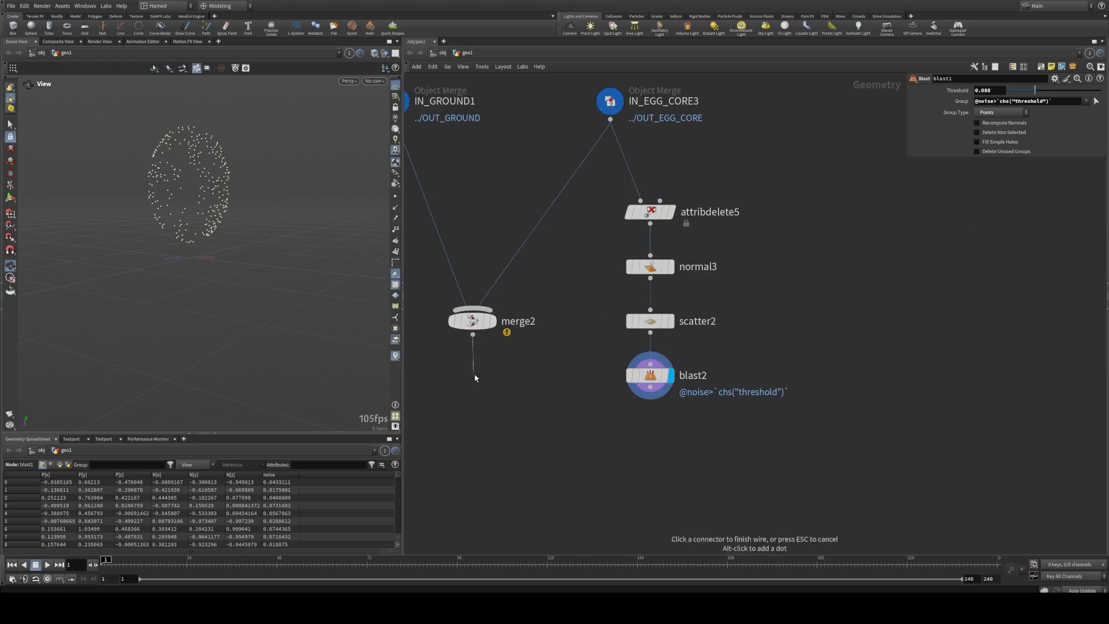
{"action": "left_click", "coordinate": [474, 373]}
{"action": "middle_click_drag", "start_coordinate": [494, 369], "coordinate": [511, 338]}
{"action": "scroll", "coordinate": [586, 284], "scroll_direction": "down", "scroll_amount": 2}
{"action": "left_click_drag", "start_coordinate": [516, 348], "coordinate": [433, 277]}
{"action": "key", "text": "Delete"}
Step: Align the four copied nodes directly under IN_EGG_CORE3 and display normal3, scatter2 and blast2 in turn, ending on blast2
{"action": "left_click_drag", "start_coordinate": [608, 296], "coordinate": [633, 359]}
{"action": "left_click_drag", "start_coordinate": [602, 227], "coordinate": [575, 186]}
{"action": "left_click", "coordinate": [587, 224]}
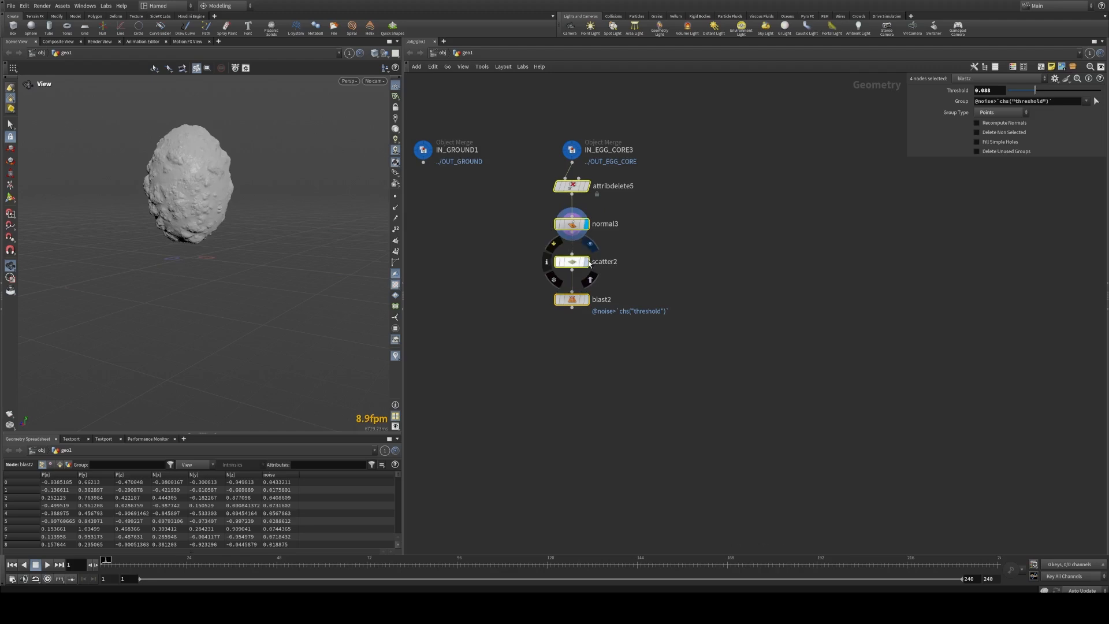
{"action": "left_click", "coordinate": [587, 261]}
{"action": "left_click", "coordinate": [587, 300]}
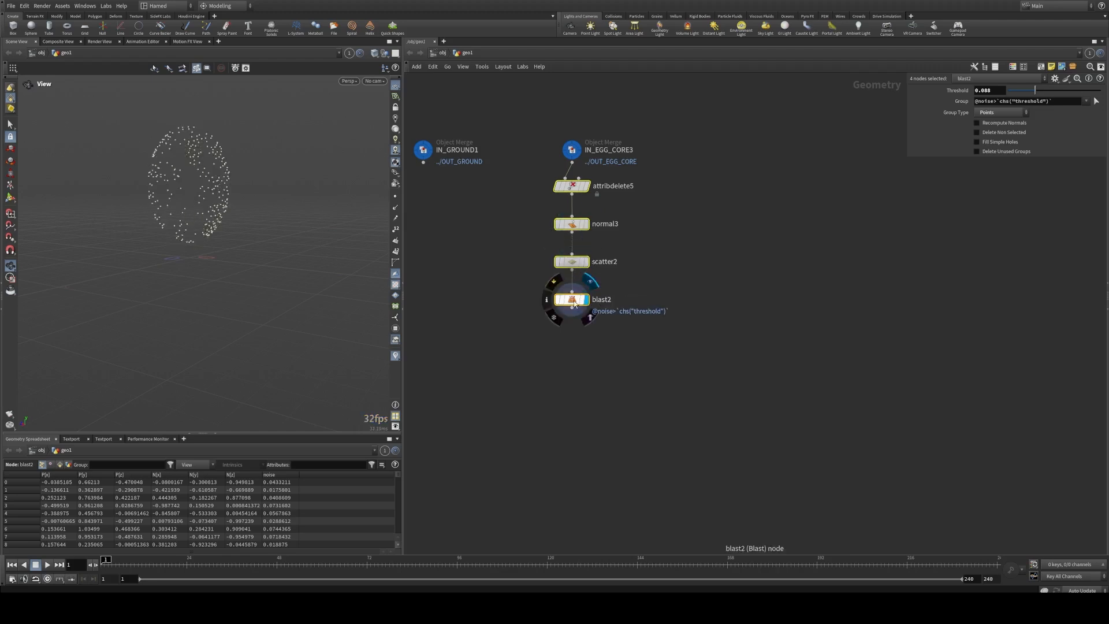
Step: Increase the Threshold of blast2 and show the scatter2 parameters
{"action": "left_click", "coordinate": [572, 299]}
{"action": "left_click_drag", "start_coordinate": [1034, 91], "coordinate": [1070, 90]}
{"action": "left_click", "coordinate": [571, 262]}
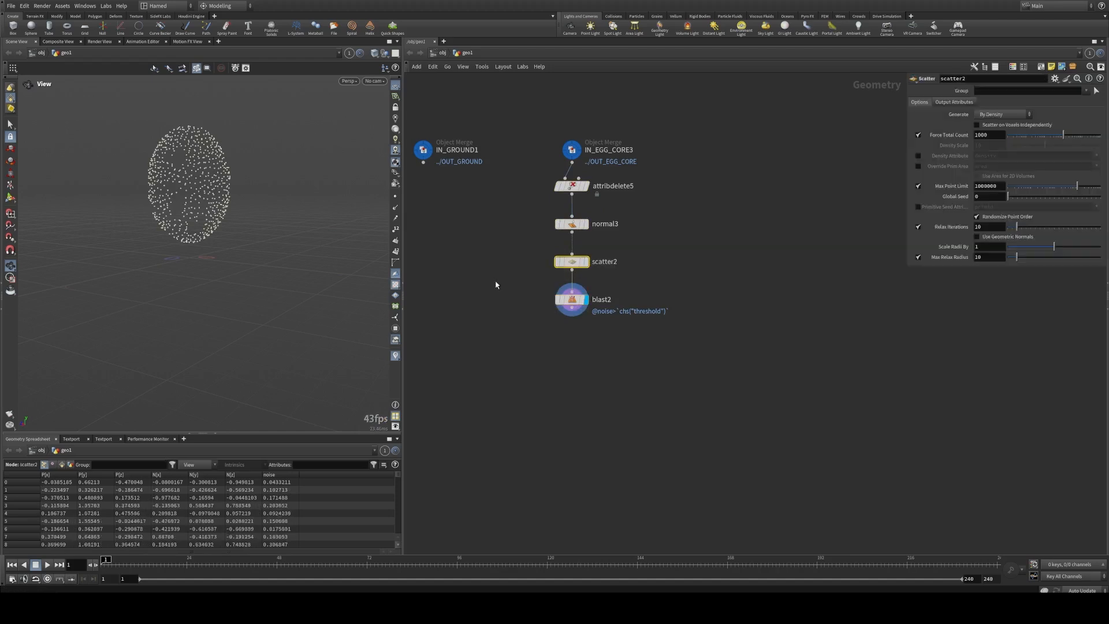
Step: Try a lower Force Total Count on scatter2 and return it to 1000
{"action": "left_click_drag", "start_coordinate": [1063, 135], "coordinate": [1062, 134]}
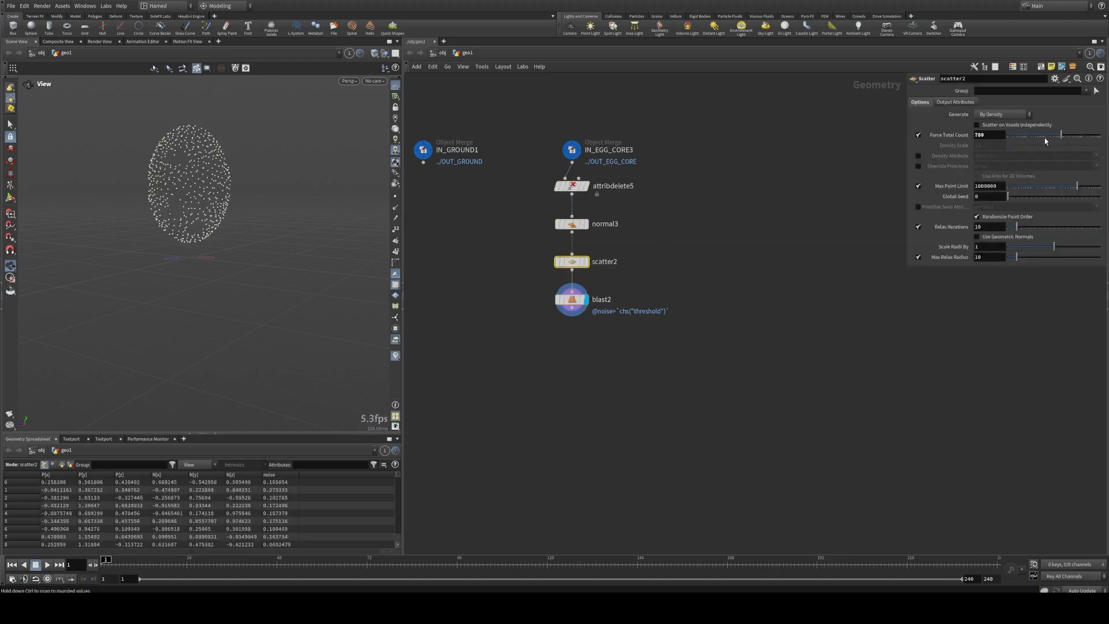
{"action": "middle_click_drag", "start_coordinate": [687, 304], "coordinate": [774, 276]}
{"action": "left_click", "coordinate": [606, 332]}
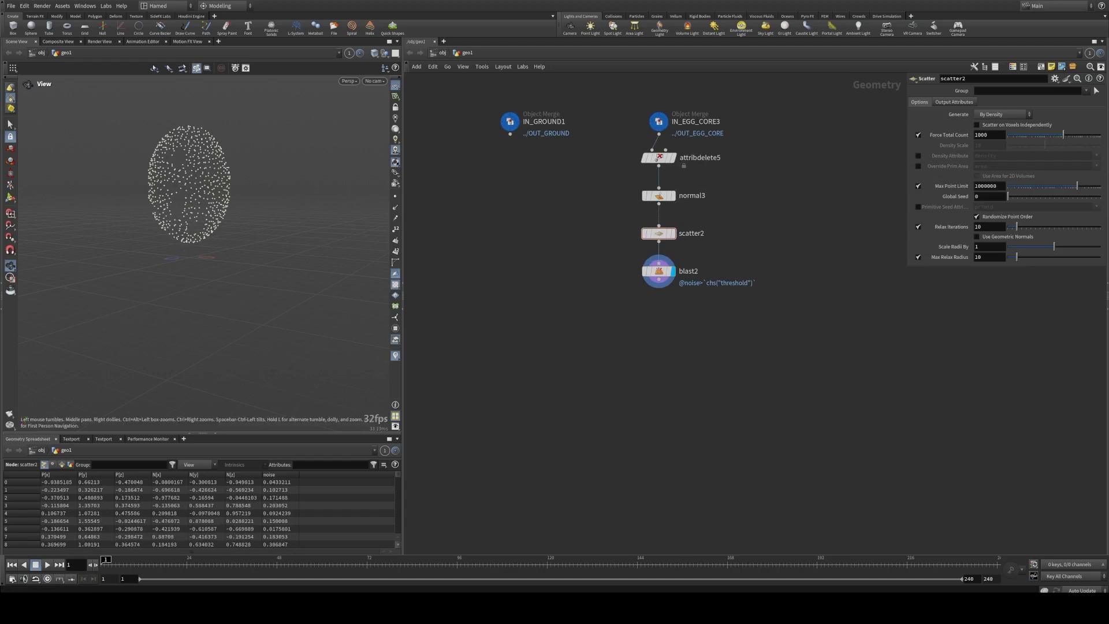
Step: Add a Distance from Geometry node below blast2
{"action": "key", "text": "Tab"}
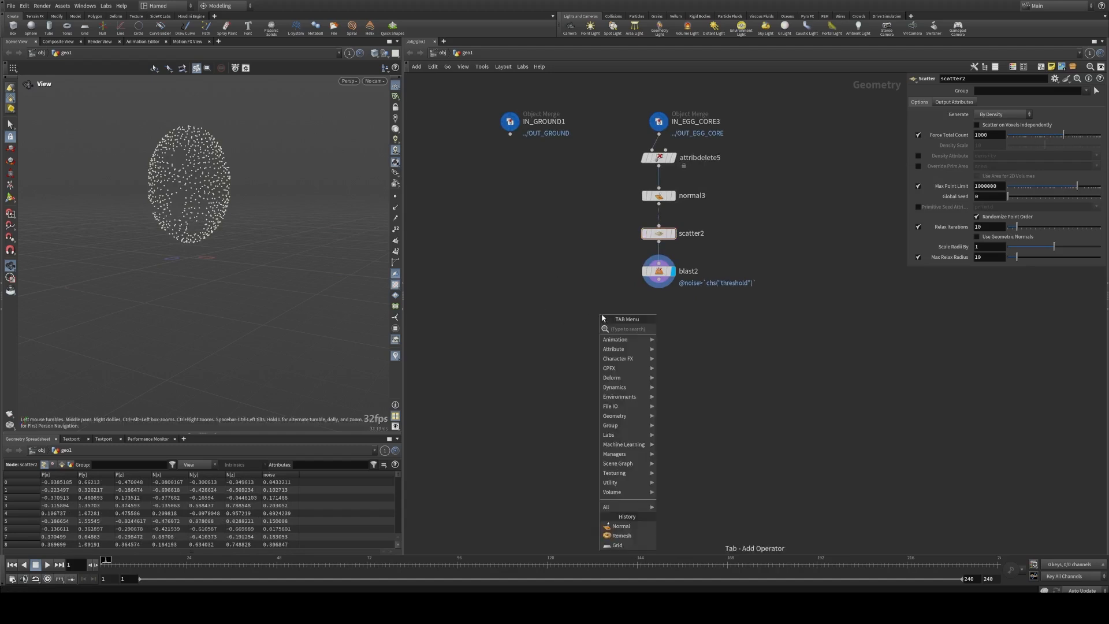
{"action": "type", "text": "di"}
{"action": "type", "text": "sta"}
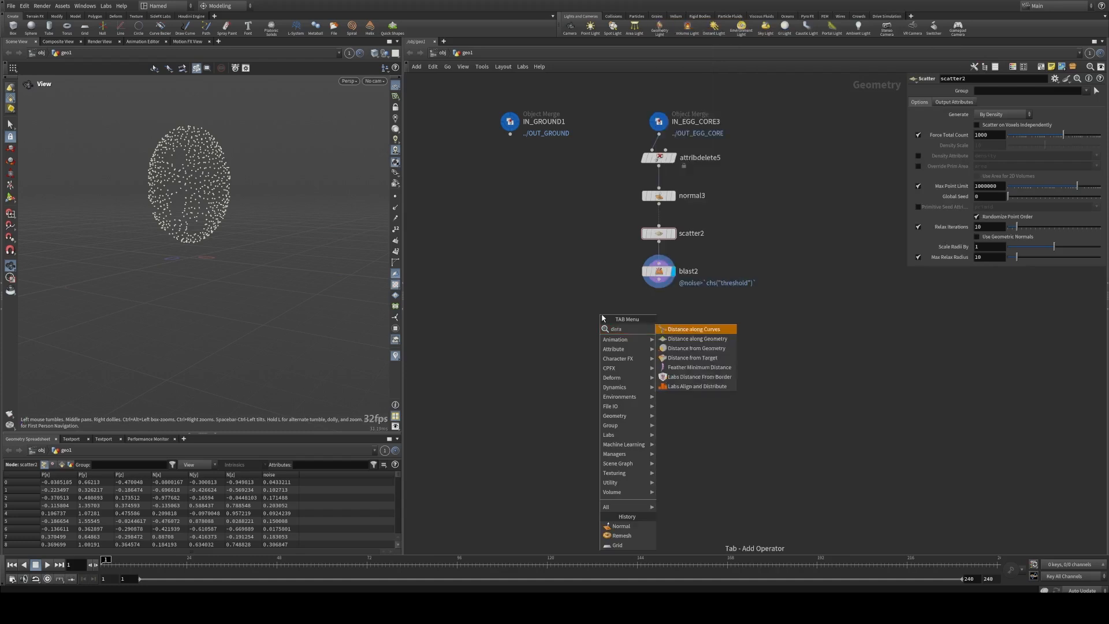
{"action": "left_click", "coordinate": [695, 348]}
{"action": "left_click", "coordinate": [578, 332]}
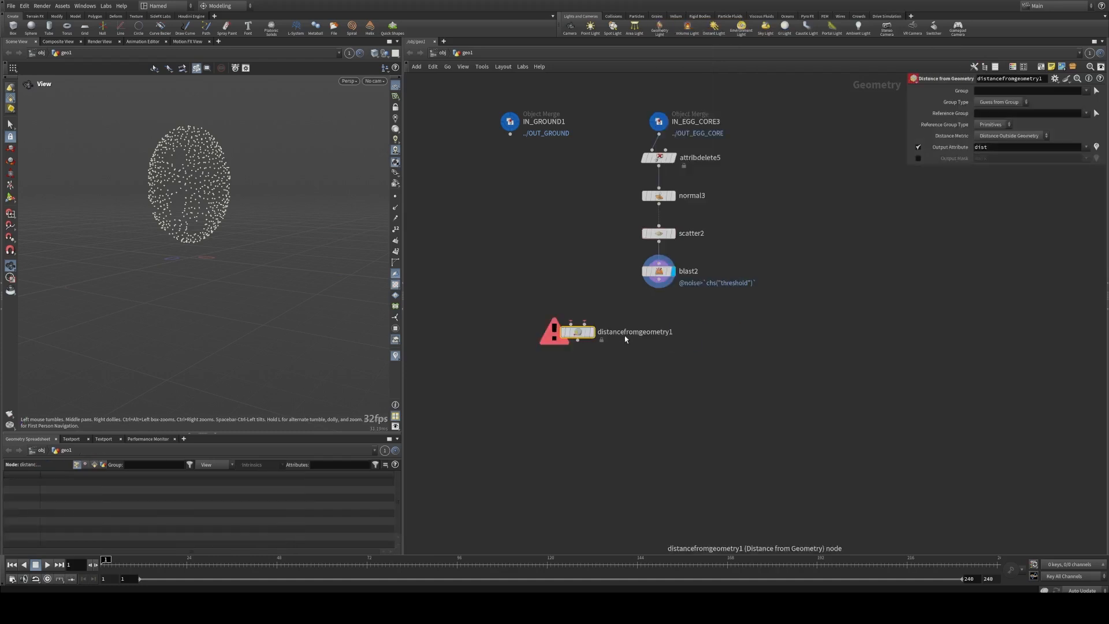
{"action": "scroll", "coordinate": [619, 321], "scroll_direction": "up", "scroll_amount": 3}
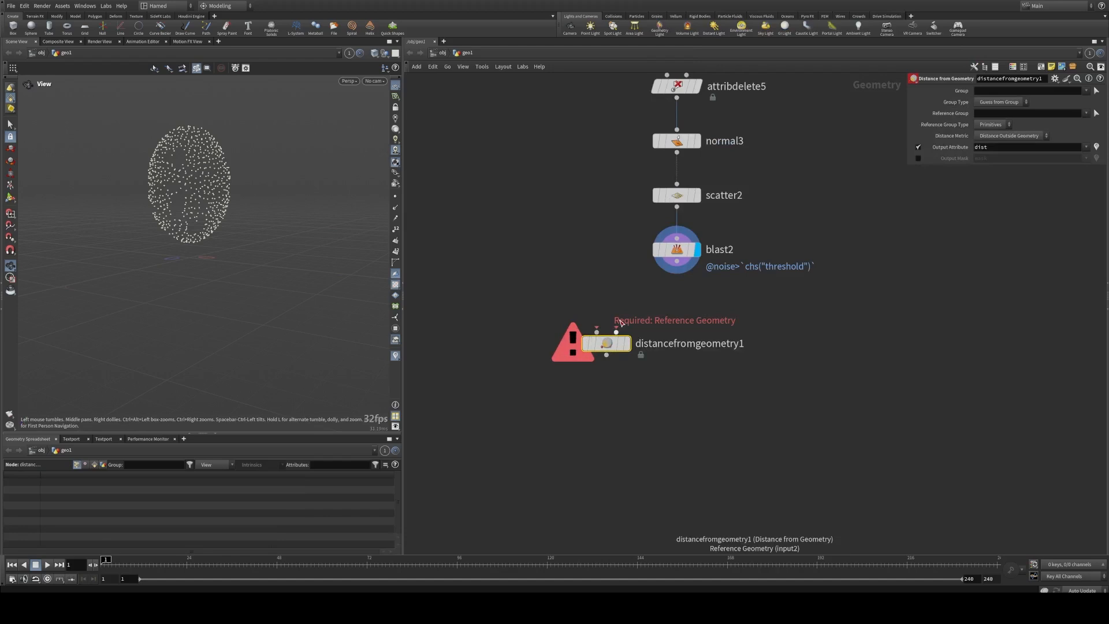
{"action": "scroll", "coordinate": [621, 321], "scroll_direction": "down", "scroll_amount": 5}
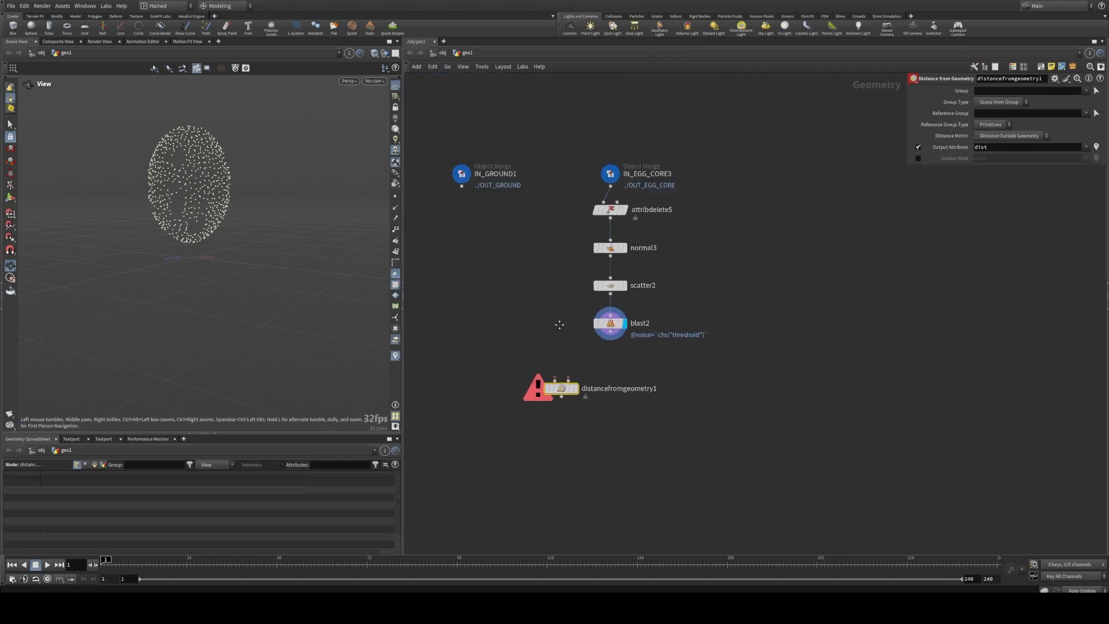
Step: Rearrange the network with the IN_EGG_CORE3 chain on one side, IN_GROUND1 on the other and distancefromgeometry1 below and between them
{"action": "left_click_drag", "start_coordinate": [450, 180], "coordinate": [745, 187]}
{"action": "middle_click_drag", "start_coordinate": [721, 231], "coordinate": [654, 234]}
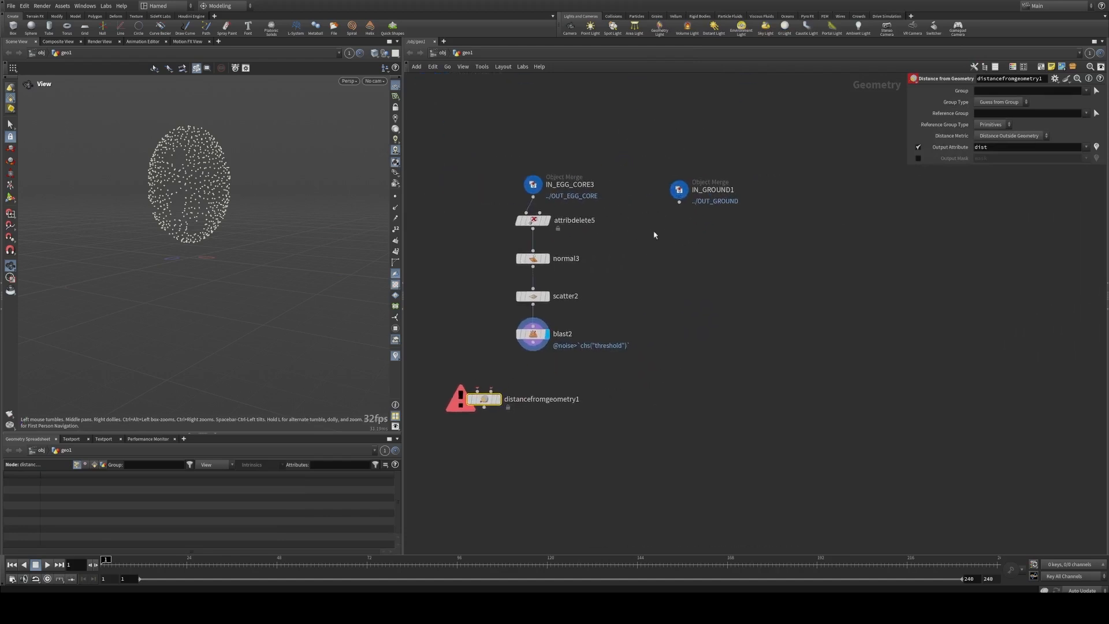
{"action": "left_click_drag", "start_coordinate": [478, 162], "coordinate": [590, 370]}
{"action": "left_click_drag", "start_coordinate": [536, 341], "coordinate": [479, 317]}
{"action": "left_click", "coordinate": [500, 349]}
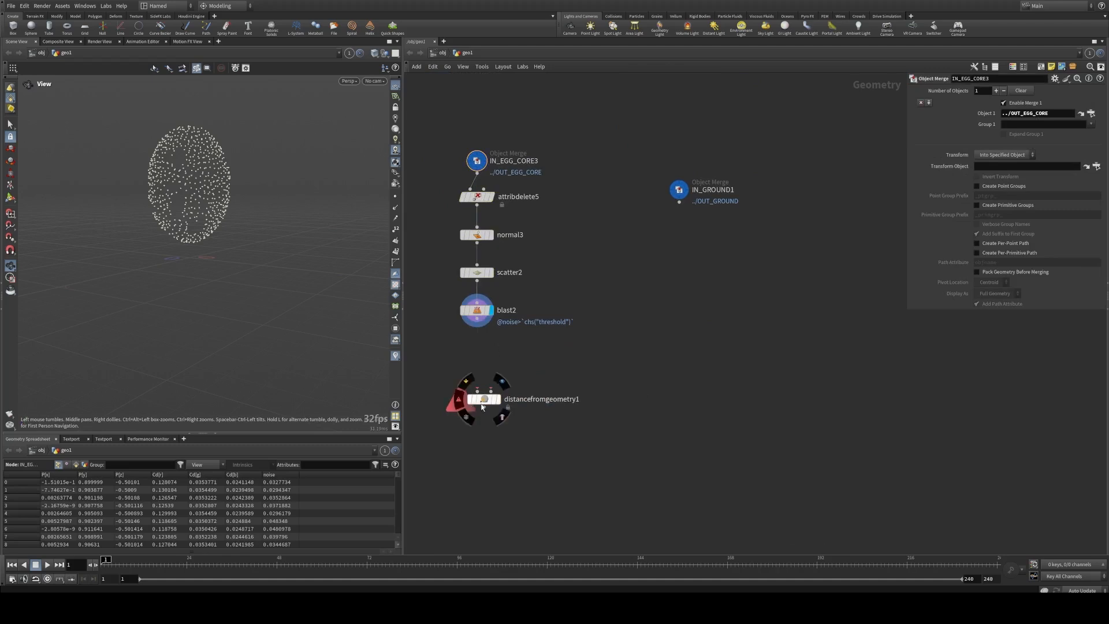
{"action": "left_click_drag", "start_coordinate": [484, 400], "coordinate": [540, 393]}
Step: Wire blast2 and IN_GROUND1 into distancefromgeometry1, using the ground as reference geometry, and display the node
{"action": "left_click_drag", "start_coordinate": [477, 325], "coordinate": [533, 384]}
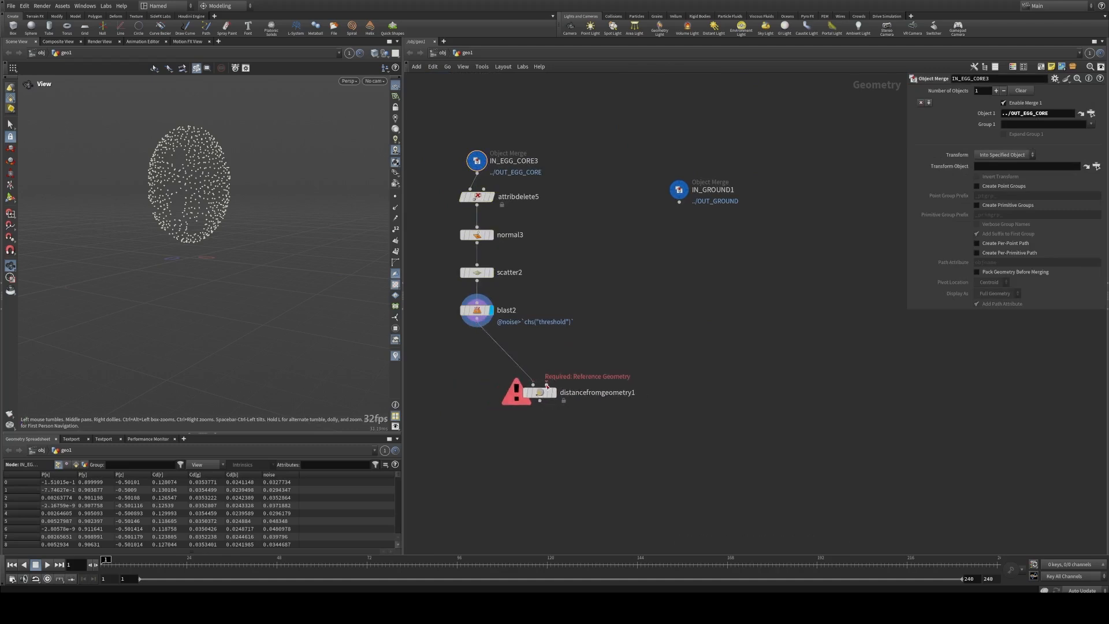
{"action": "left_click_drag", "start_coordinate": [679, 202], "coordinate": [546, 384]}
{"action": "left_click", "coordinate": [553, 393]}
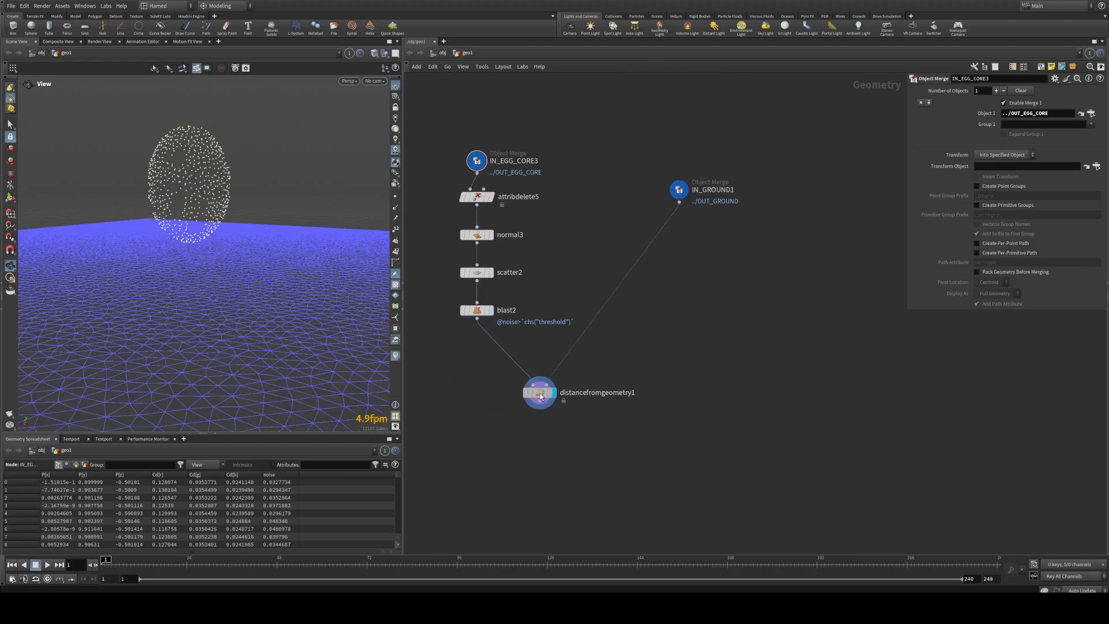
{"action": "left_click_drag", "start_coordinate": [216, 259], "coordinate": [191, 246]}
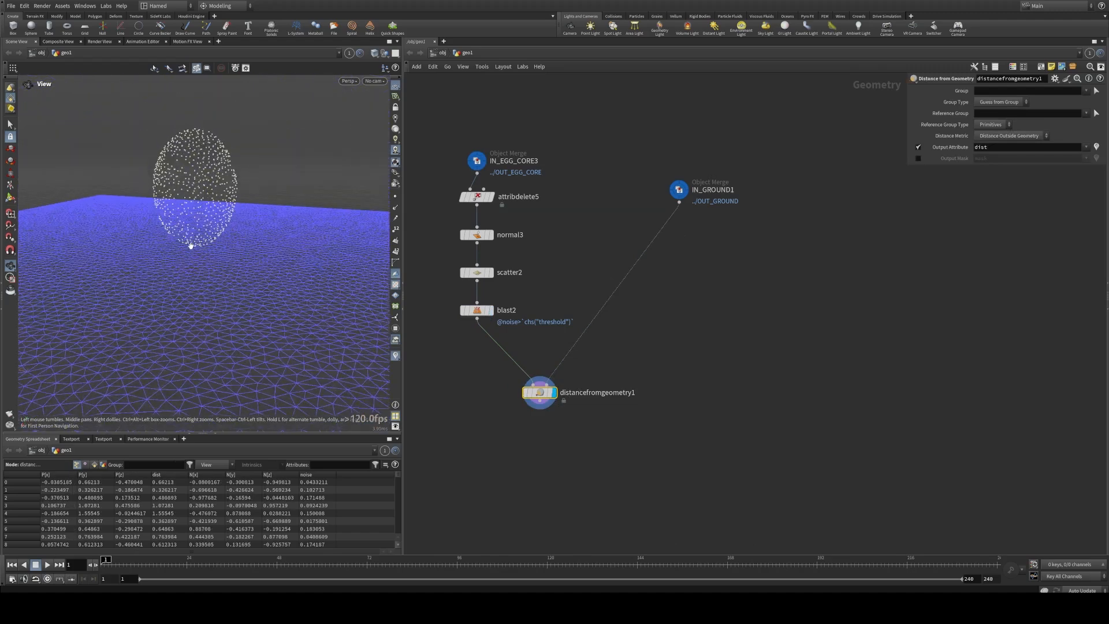
{"action": "right_click_drag", "start_coordinate": [191, 246], "coordinate": [239, 281]}
{"action": "left_click_drag", "start_coordinate": [239, 282], "coordinate": [222, 247]}
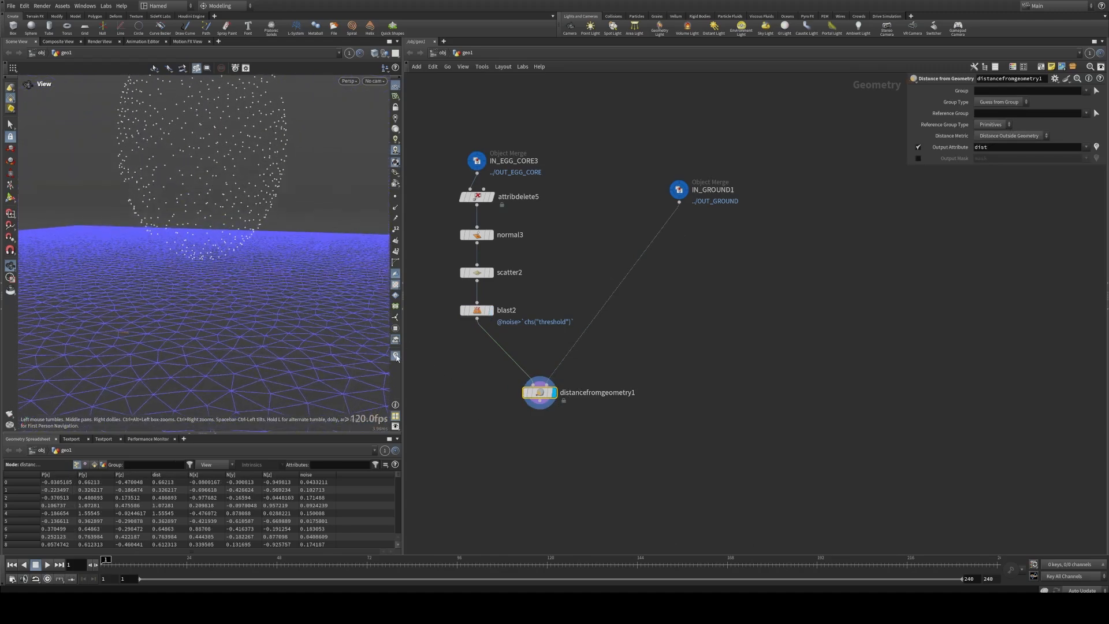
Step: Try Distance from Surface as the distance metric of distancefromgeometry1 and return to Distance Outside Geometry
{"action": "left_click_drag", "start_coordinate": [939, 166], "coordinate": [940, 271]}
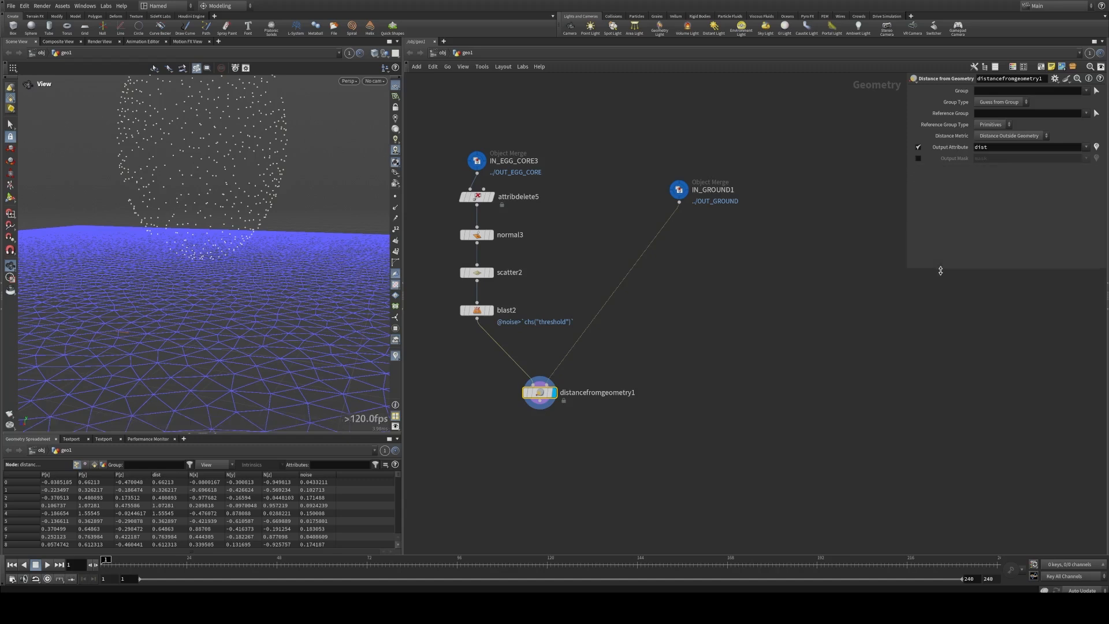
{"action": "left_click_drag", "start_coordinate": [907, 187], "coordinate": [871, 184]}
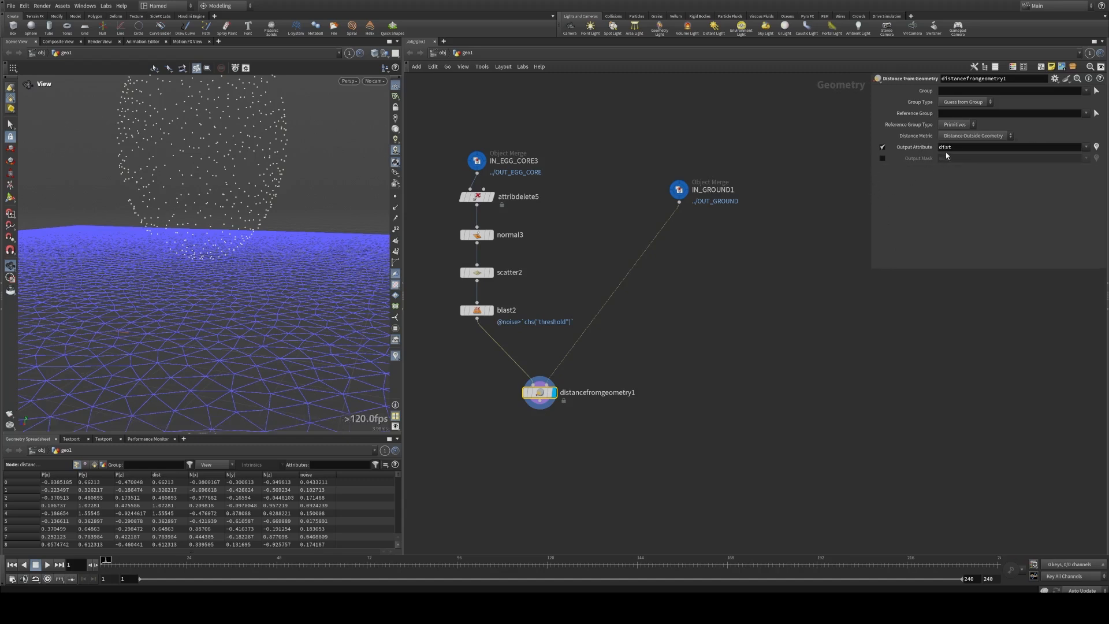
{"action": "left_click", "coordinate": [967, 136]}
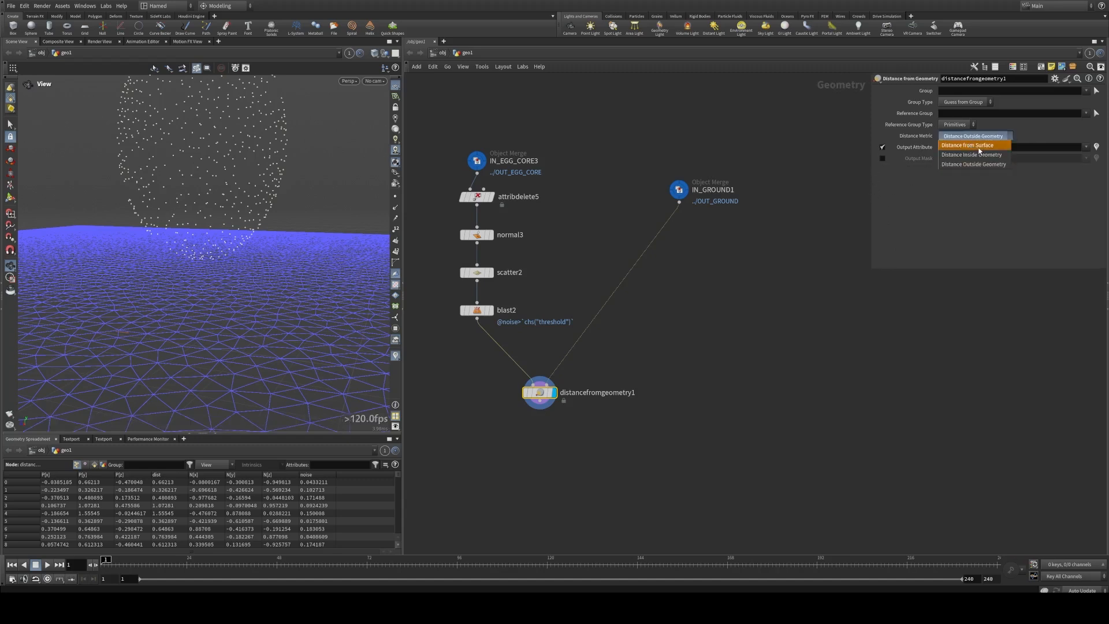
{"action": "left_click", "coordinate": [984, 148]}
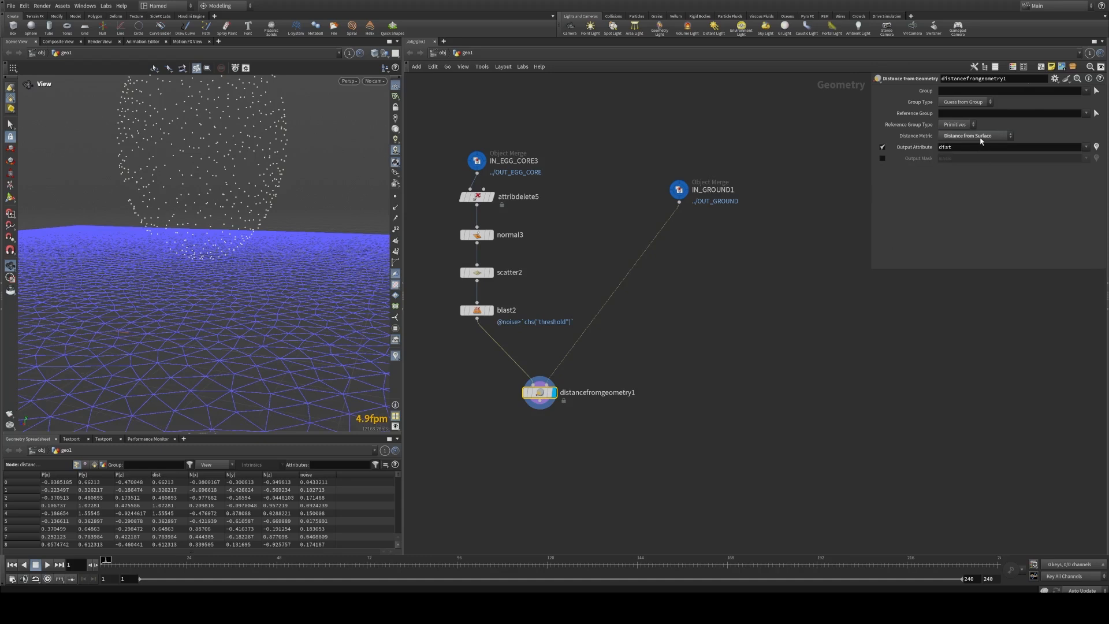
{"action": "left_click", "coordinate": [981, 136]}
{"action": "left_click", "coordinate": [975, 164]}
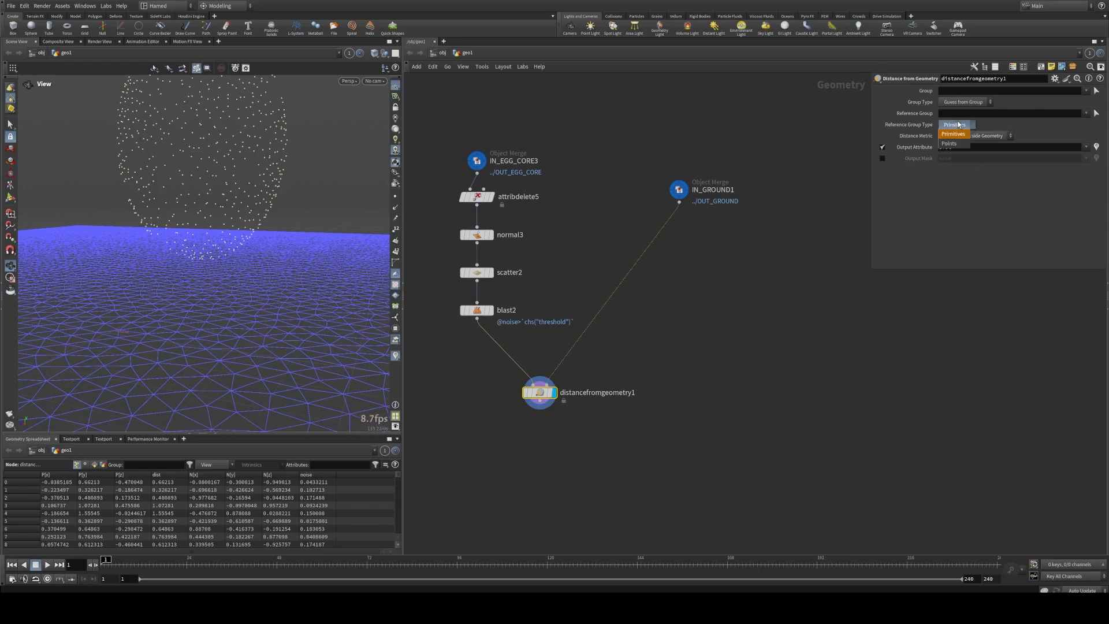
Step: Replace the Output Attribute of distancefromgeometry1 with an Output Mask, trying Points as Reference Group Type before restoring Primitives
{"action": "left_click", "coordinate": [958, 143]}
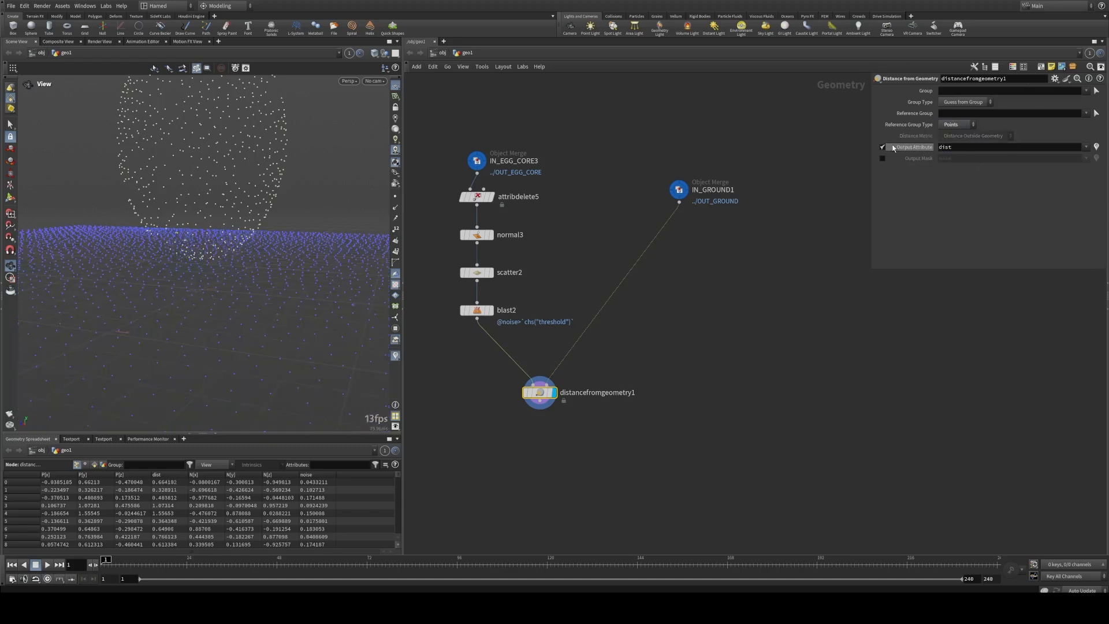
{"action": "left_click", "coordinate": [883, 146]}
{"action": "left_click", "coordinate": [882, 157]}
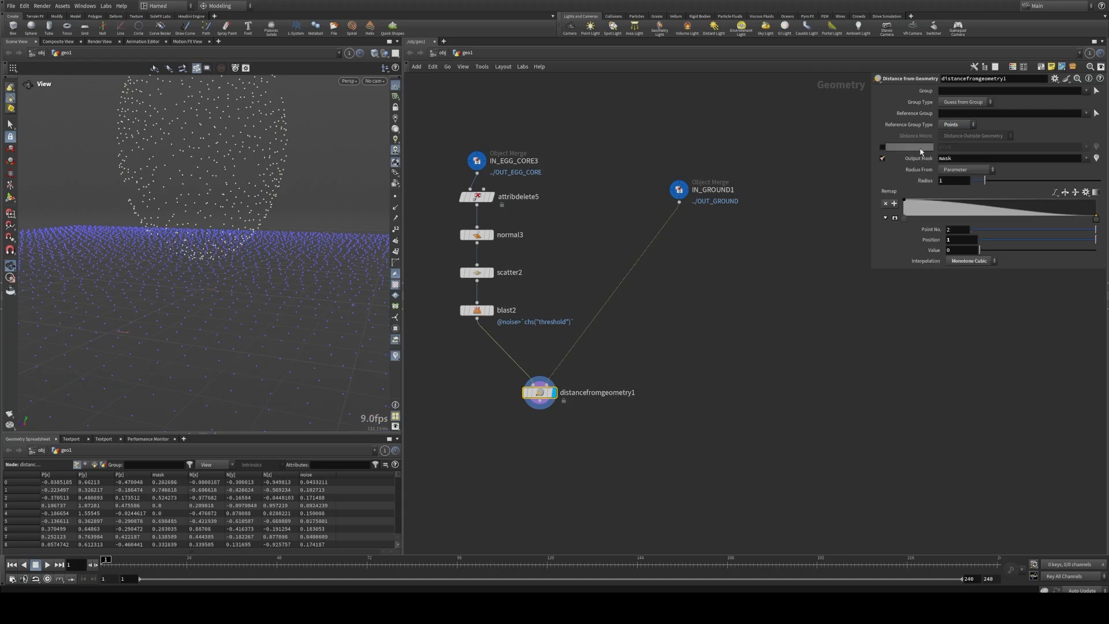
{"action": "left_click", "coordinate": [956, 125]}
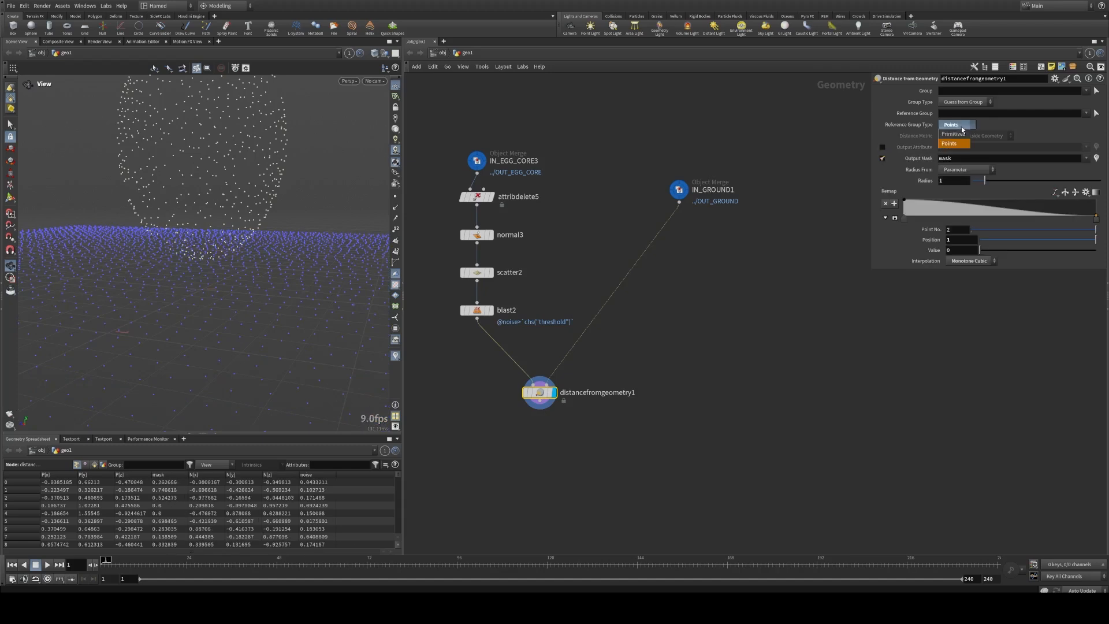
{"action": "left_click", "coordinate": [959, 133]}
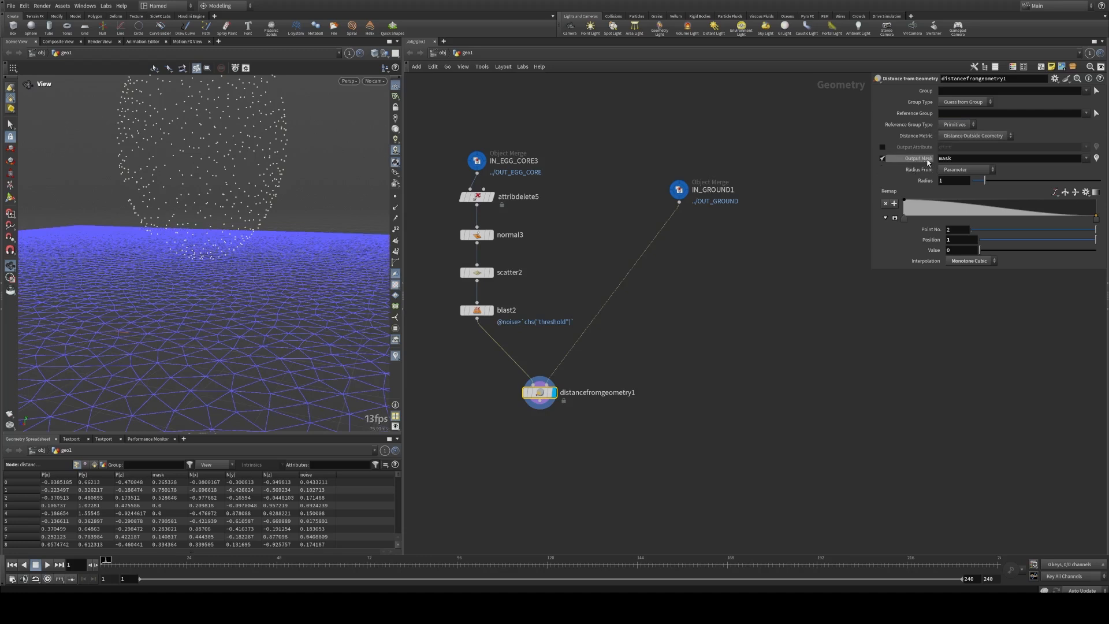
Step: Visualize the mask attribute of distancefromgeometry1 as colors on the egg points
{"action": "left_click", "coordinate": [516, 392]}
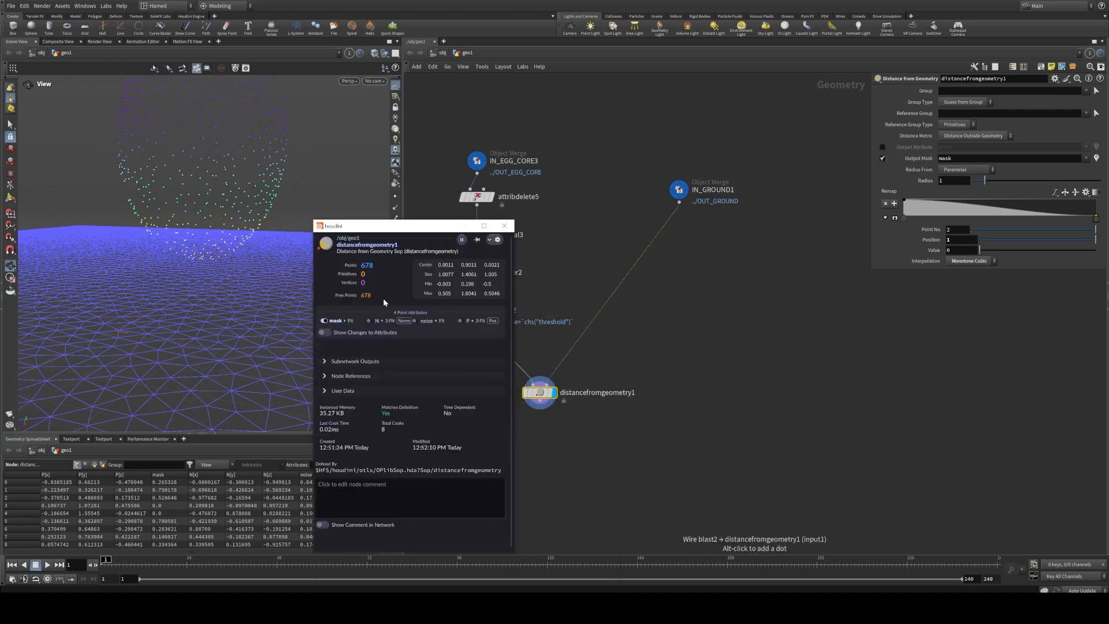
{"action": "left_click", "coordinate": [504, 225]}
{"action": "left_click_drag", "start_coordinate": [247, 218], "coordinate": [211, 260]}
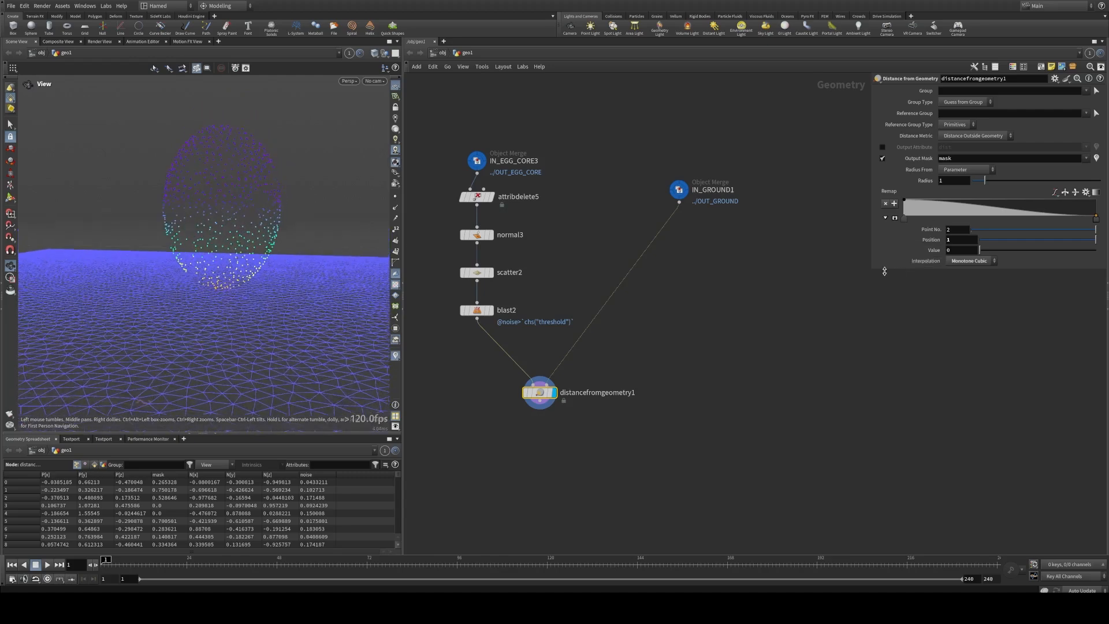
Step: Set the mask Radius to 0.88 and shape the Remap ramp to hold 1 until about 0.58 and fall to 0 at about 0.65
{"action": "left_click_drag", "start_coordinate": [872, 273], "coordinate": [837, 318]}
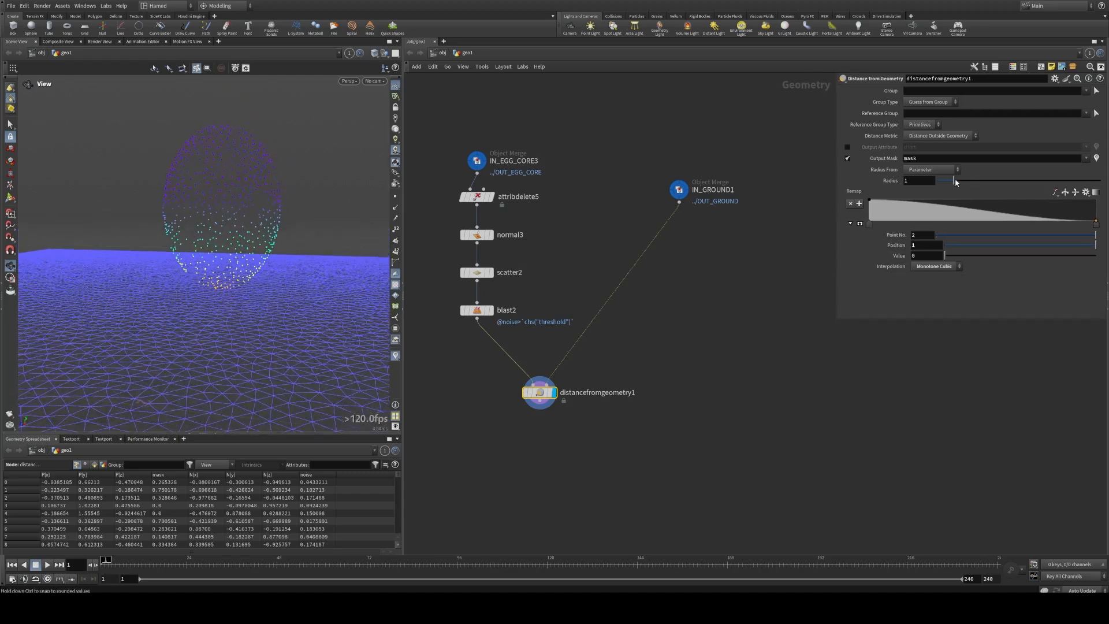
{"action": "left_click_drag", "start_coordinate": [959, 180], "coordinate": [1001, 224]}
{"action": "left_click_drag", "start_coordinate": [1096, 227], "coordinate": [1042, 226]}
{"action": "left_click", "coordinate": [1000, 225]}
{"action": "left_click_drag", "start_coordinate": [945, 180], "coordinate": [951, 181]}
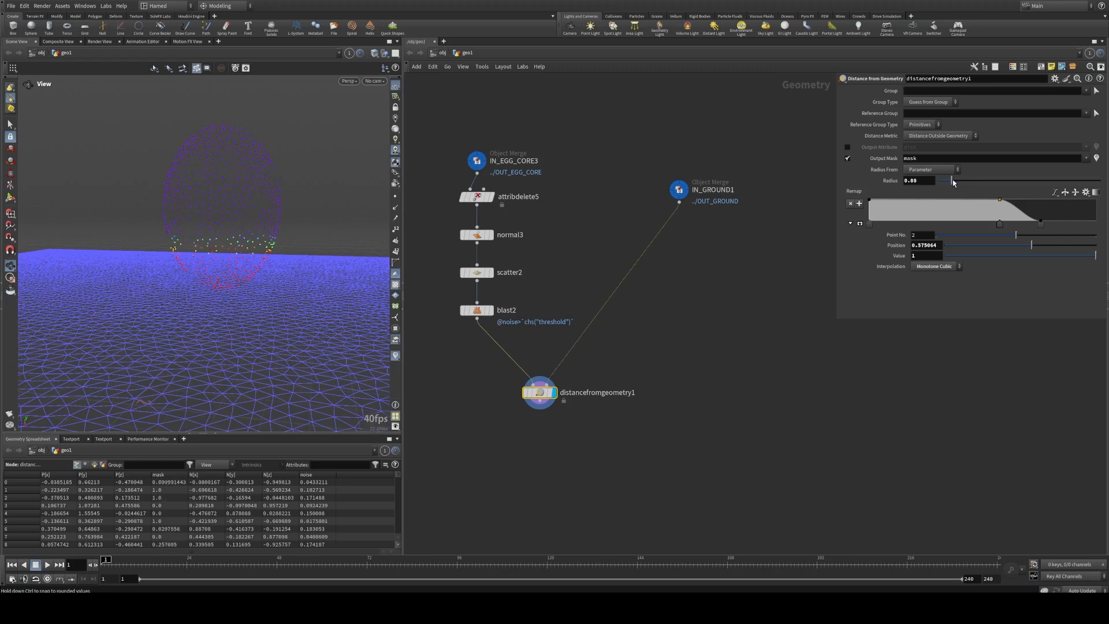
{"action": "left_click_drag", "start_coordinate": [1040, 224], "coordinate": [1018, 228]}
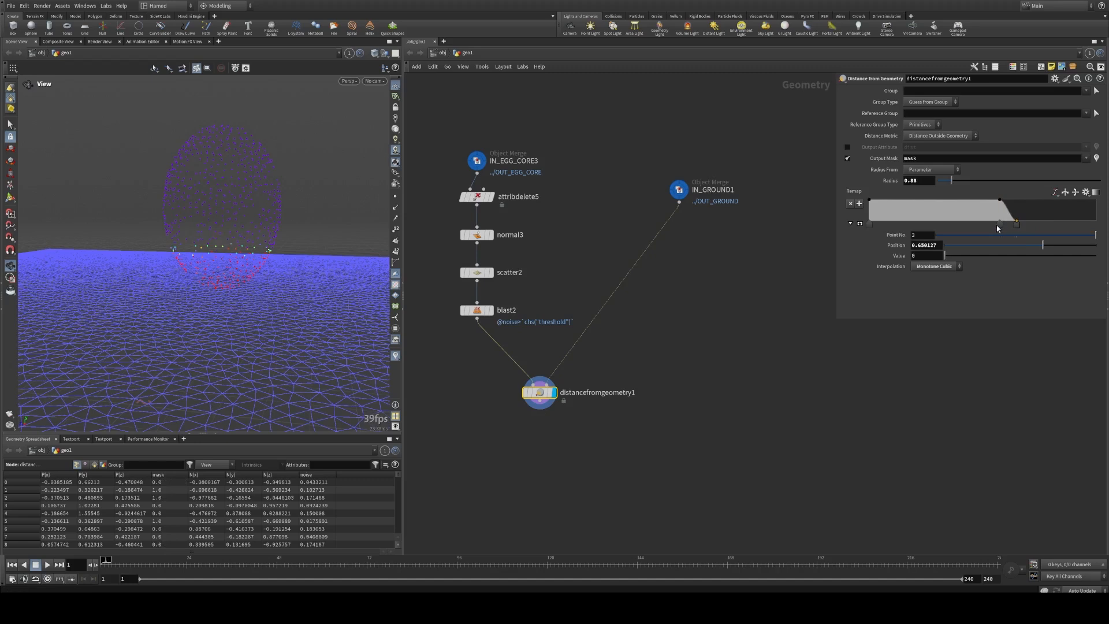
Step: Turn the Remap ramp into a two-point step with Constant interpolation that drops to 0 at position about 0.62
{"action": "left_click", "coordinate": [1000, 224]}
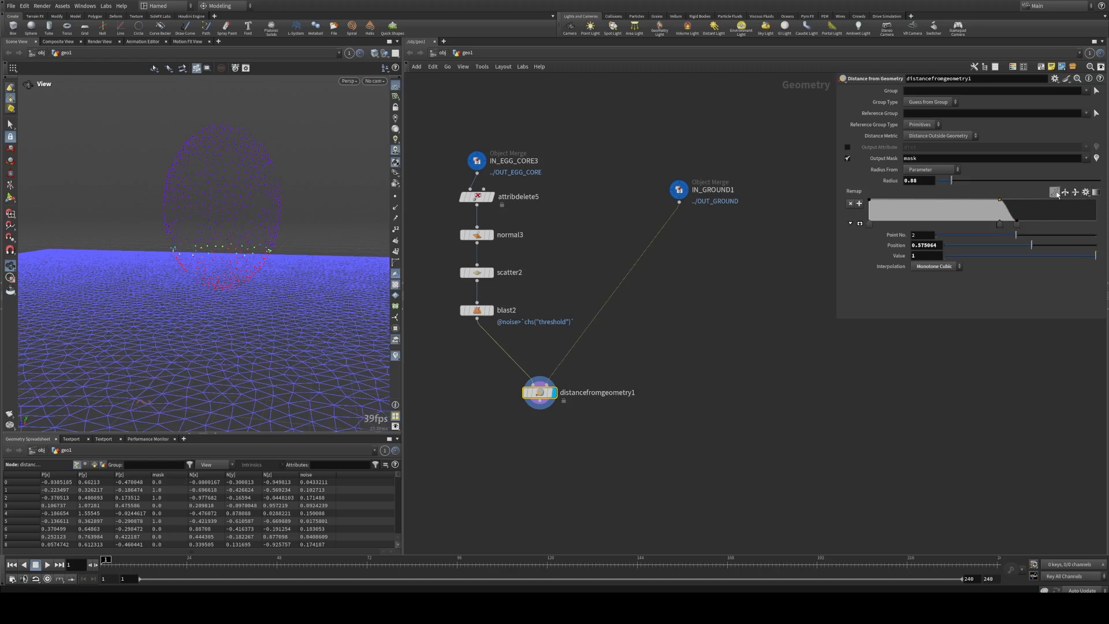
{"action": "left_click", "coordinate": [1055, 193]}
{"action": "left_click", "coordinate": [1057, 206]}
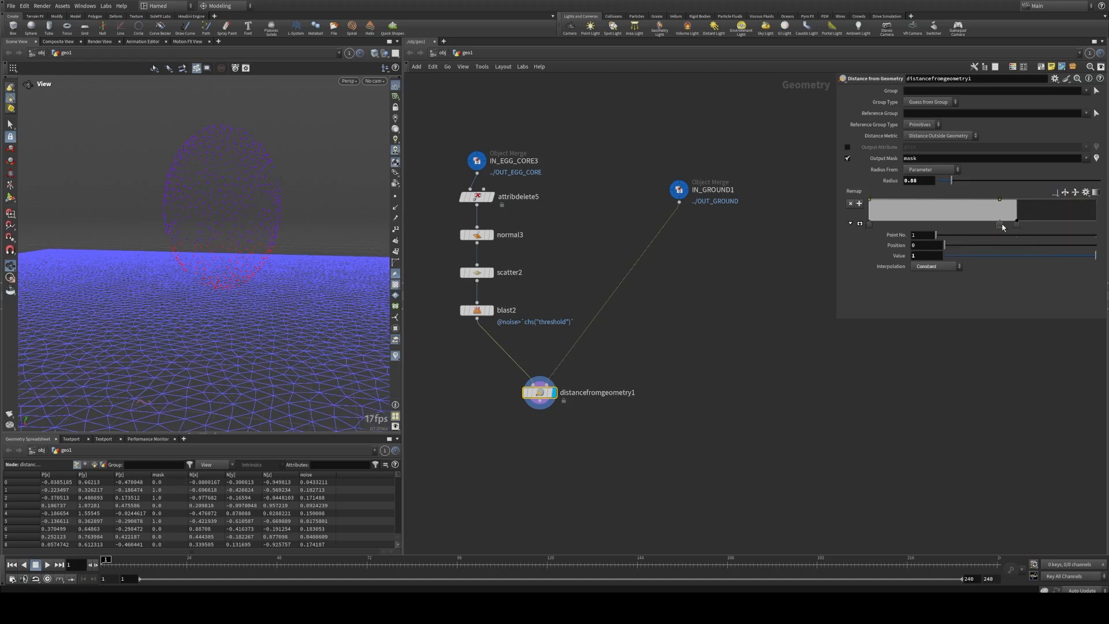
{"action": "left_click", "coordinate": [1016, 225]}
{"action": "mouse_move", "coordinate": [1017, 227]}
{"action": "left_mouse_down"}
{"action": "mouse_move", "coordinate": [989, 225]}
{"action": "mouse_move", "coordinate": [999, 226]}
{"action": "left_mouse_up"}
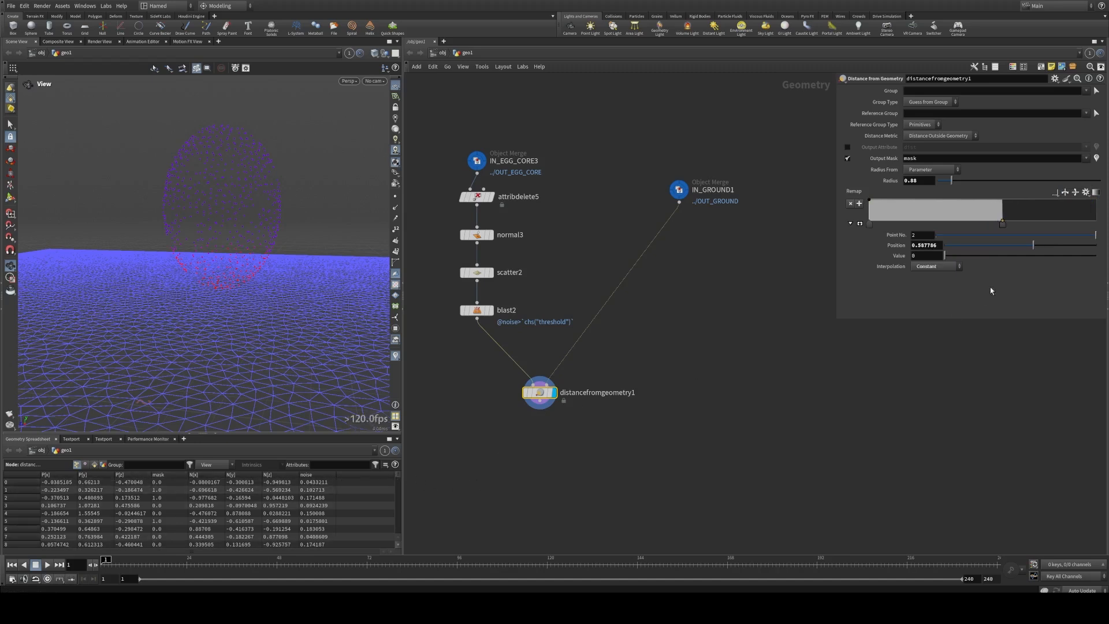
{"action": "mouse_move", "coordinate": [1006, 232]}
{"action": "left_mouse_down"}
{"action": "mouse_move", "coordinate": [1031, 230]}
{"action": "mouse_move", "coordinate": [985, 230]}
{"action": "mouse_move", "coordinate": [1010, 227]}
{"action": "left_mouse_up"}
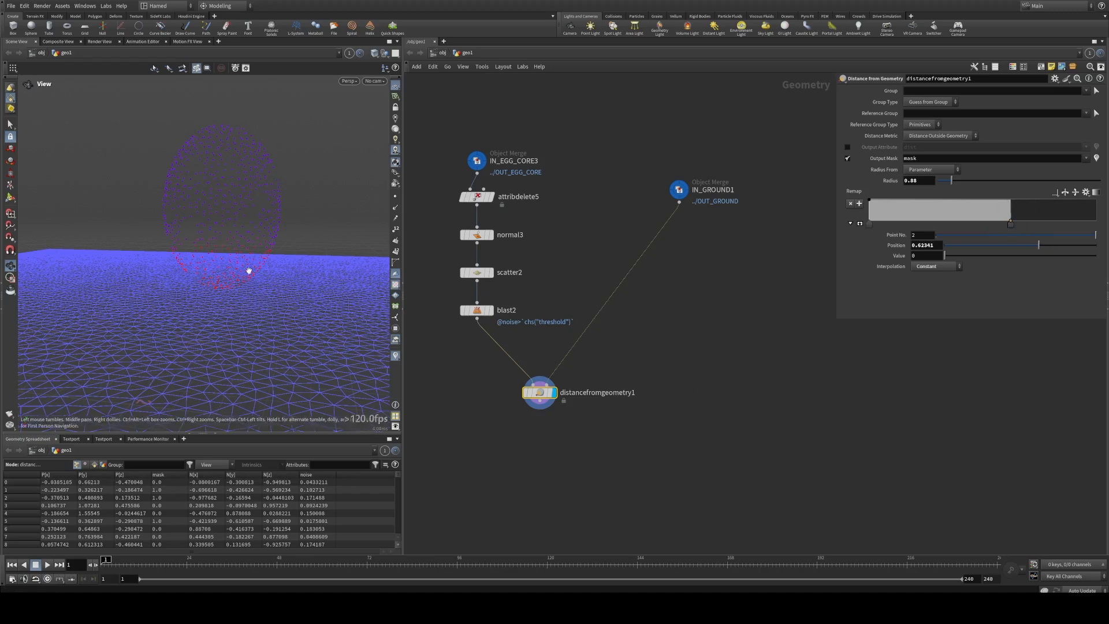
Step: Add a Blast node connected below distancefromgeometry1 and display it
{"action": "left_click_drag", "start_coordinate": [248, 268], "coordinate": [250, 235]}
{"action": "middle_click_drag", "start_coordinate": [535, 451], "coordinate": [473, 292]}
{"action": "scroll", "coordinate": [469, 287], "scroll_direction": "up", "scroll_amount": 2}
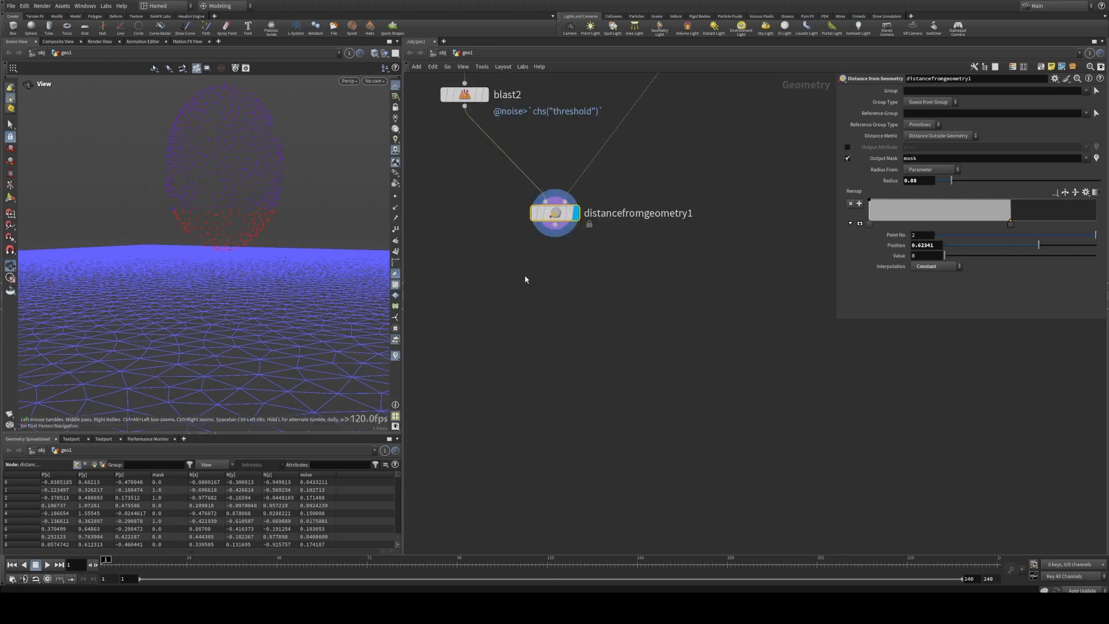
{"action": "middle_click_drag", "start_coordinate": [587, 259], "coordinate": [567, 305]}
{"action": "scroll", "coordinate": [548, 321], "scroll_direction": "down", "scroll_amount": 1}
{"action": "key", "text": "Tab"}
{"action": "type", "text": "b"}
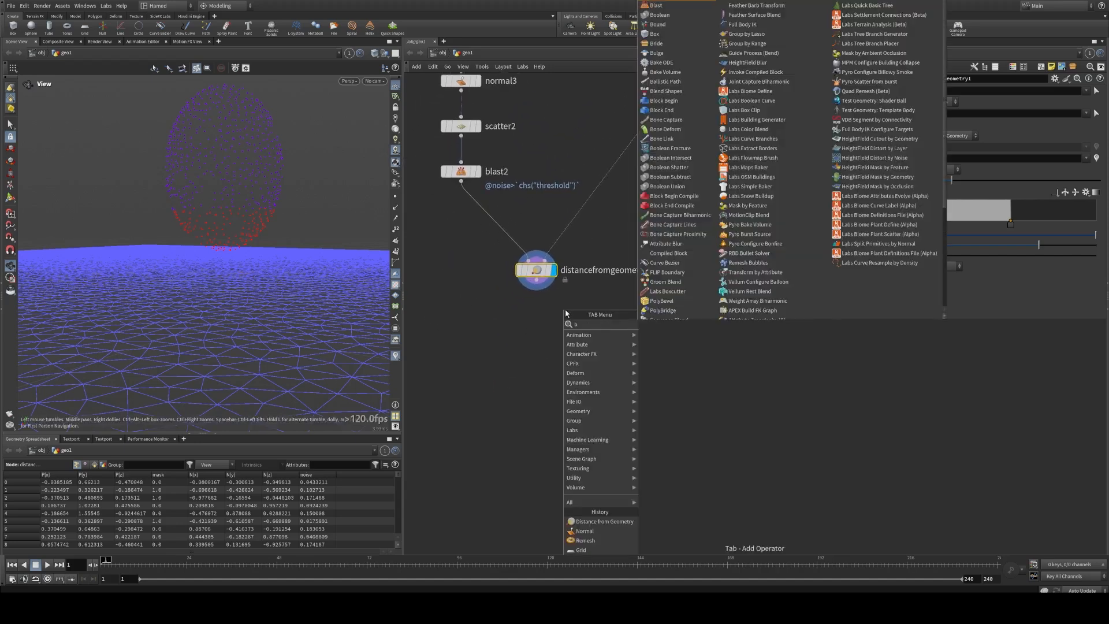
{"action": "type", "text": "l"}
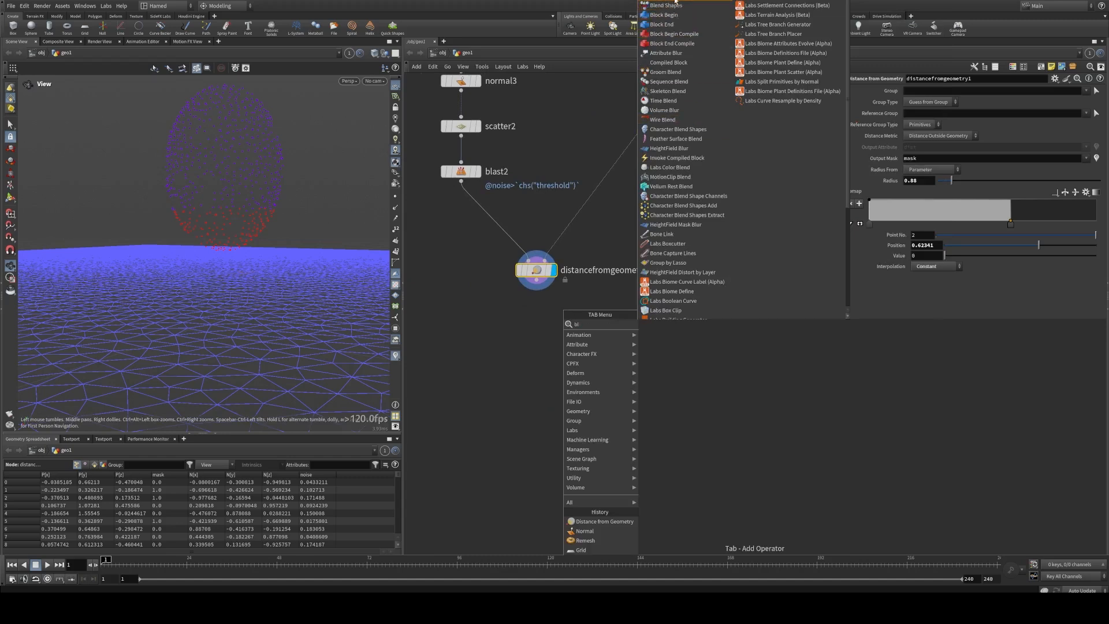
{"action": "left_click", "coordinate": [664, 5]}
{"action": "left_click", "coordinate": [548, 310]}
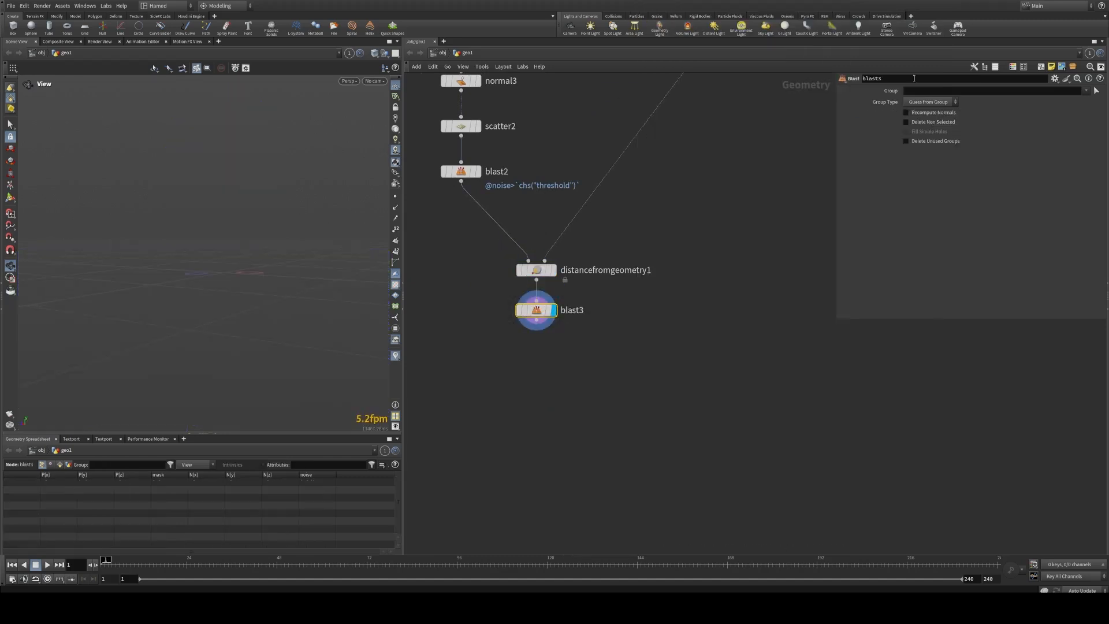
{"action": "left_click", "coordinate": [930, 102]}
{"action": "left_click", "coordinate": [927, 120]}
{"action": "left_click", "coordinate": [917, 91]}
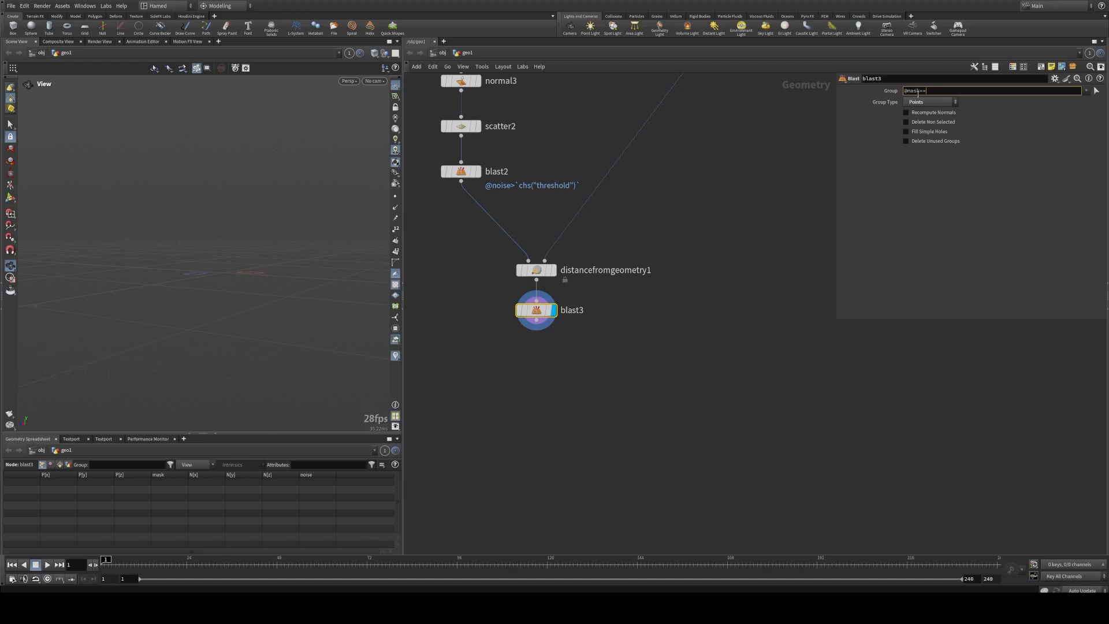
{"action": "type", "text": "@mask==0"}
{"action": "key", "text": "Return"}
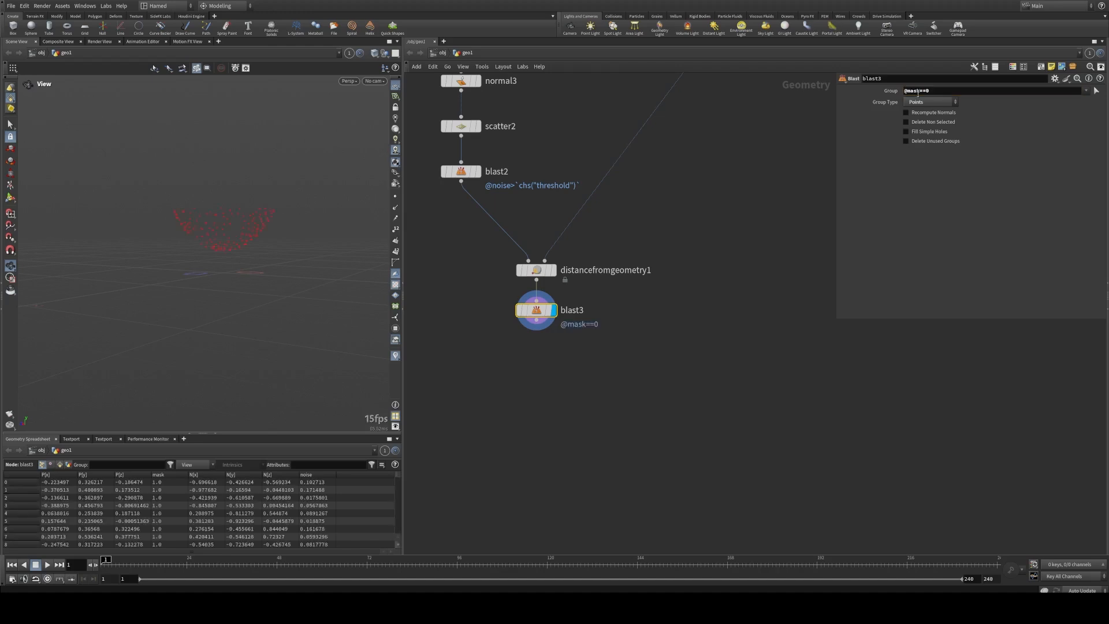
{"action": "left_click", "coordinate": [920, 92]}
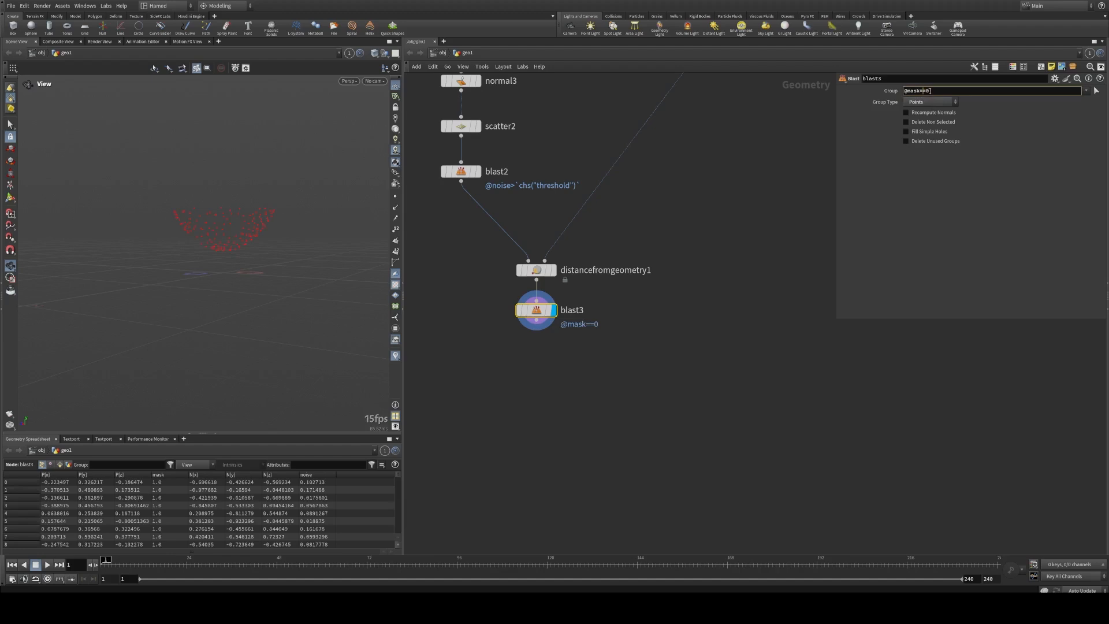
{"action": "left_click", "coordinate": [572, 338]}
{"action": "middle_click_drag", "start_coordinate": [609, 357], "coordinate": [571, 315]}
{"action": "scroll", "coordinate": [563, 336], "scroll_direction": "up", "scroll_amount": 2}
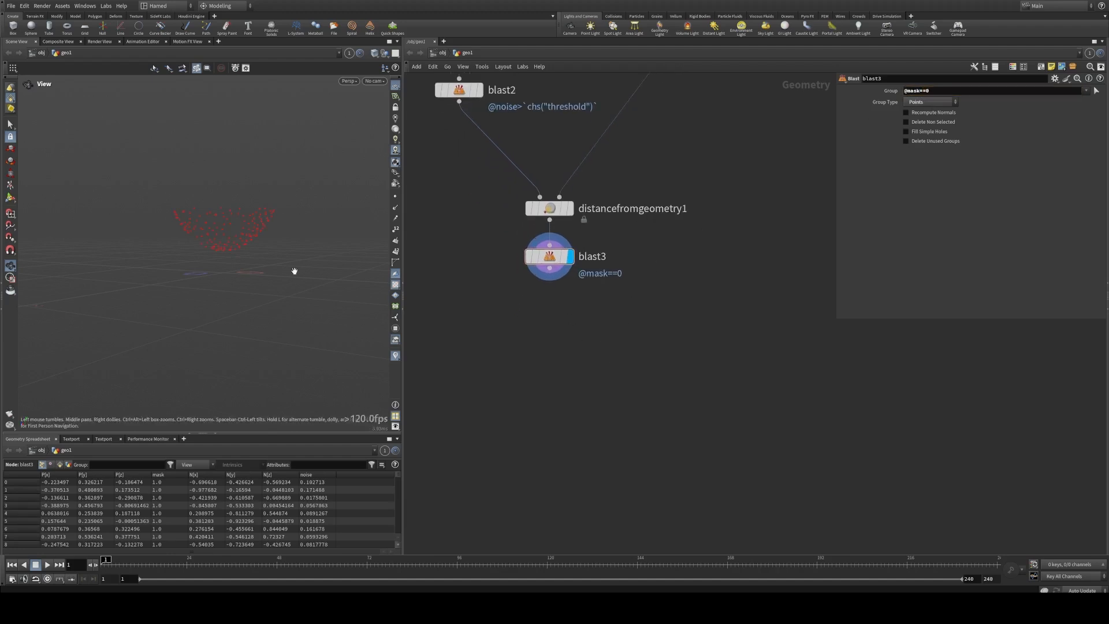
Step: Examine the remaining lower egg points from several angles, briefly displaying their normals
{"action": "left_click_drag", "start_coordinate": [293, 271], "coordinate": [236, 248]}
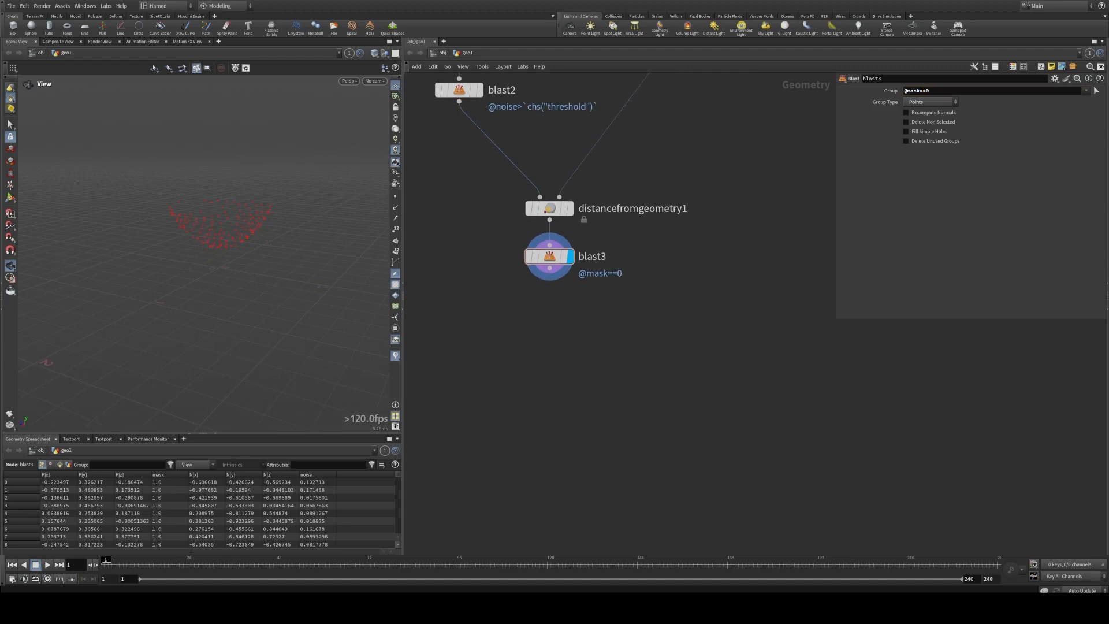
{"action": "key", "text": "h"}
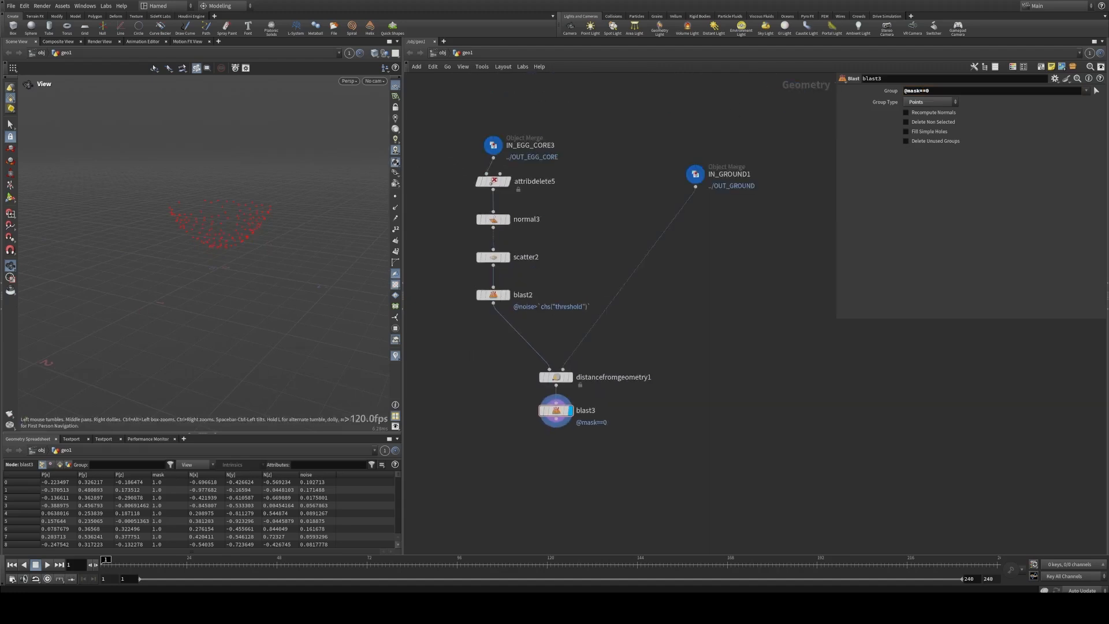
{"action": "middle_click_drag", "start_coordinate": [553, 240], "coordinate": [566, 196]}
{"action": "scroll", "coordinate": [564, 292], "scroll_direction": "up", "scroll_amount": 1}
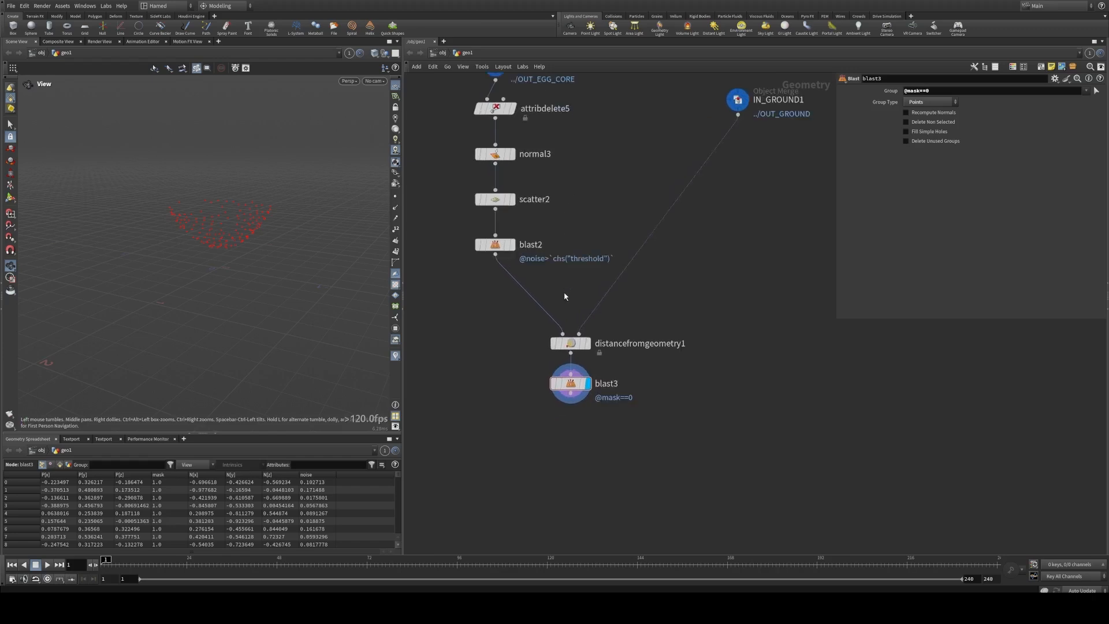
{"action": "middle_click_drag", "start_coordinate": [563, 299], "coordinate": [532, 270]}
{"action": "middle_click_drag", "start_coordinate": [507, 340], "coordinate": [504, 272]}
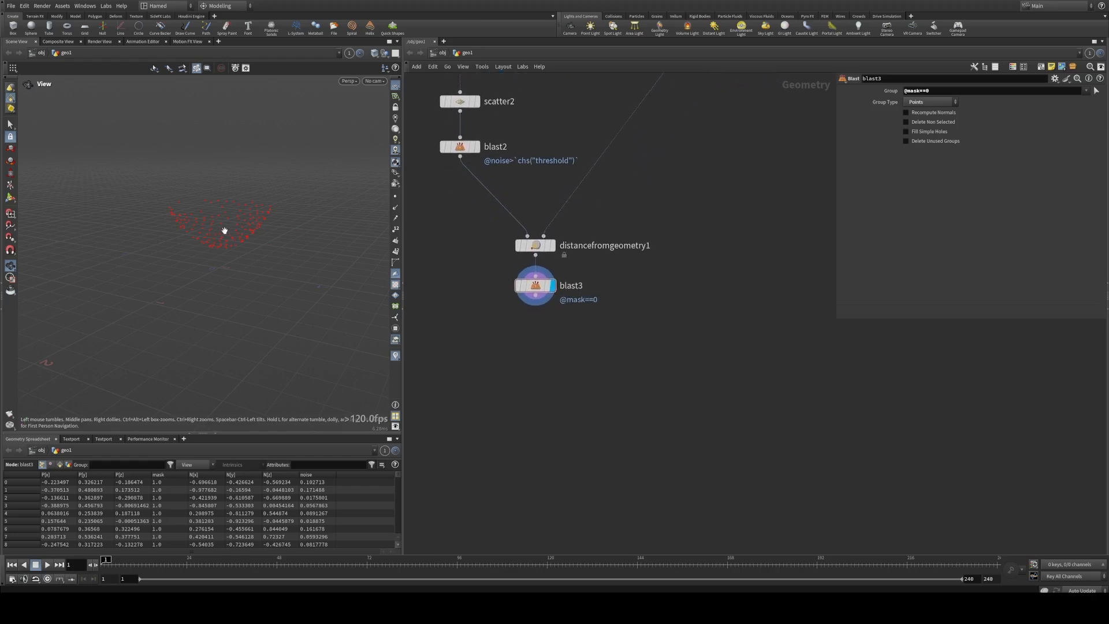
{"action": "left_click_drag", "start_coordinate": [224, 230], "coordinate": [264, 245]}
{"action": "left_click", "coordinate": [397, 209]}
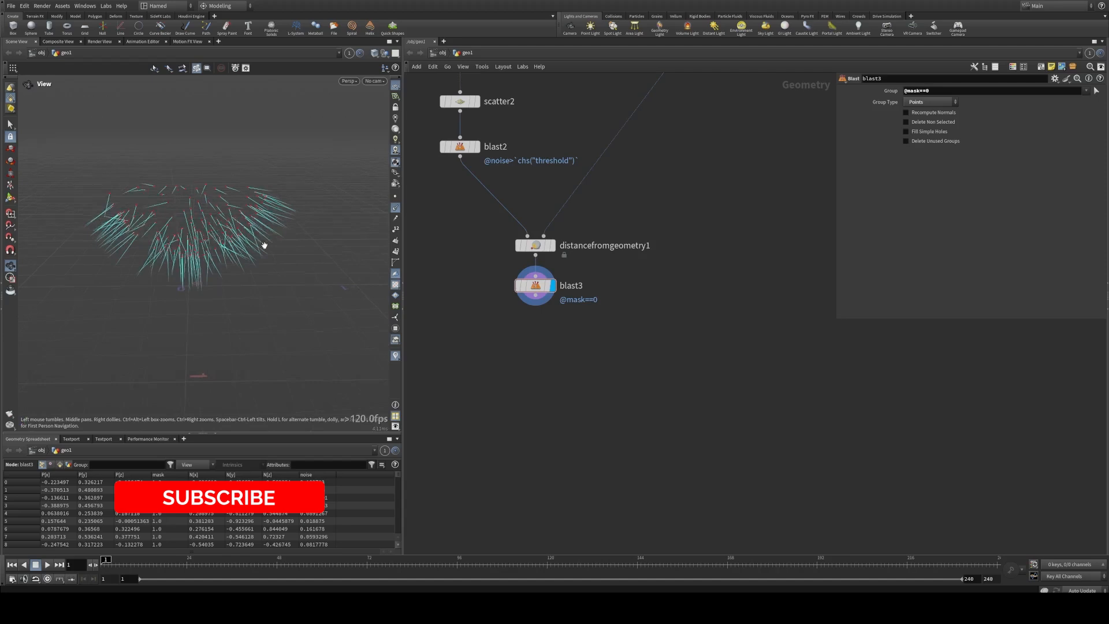
{"action": "left_click", "coordinate": [396, 208]}
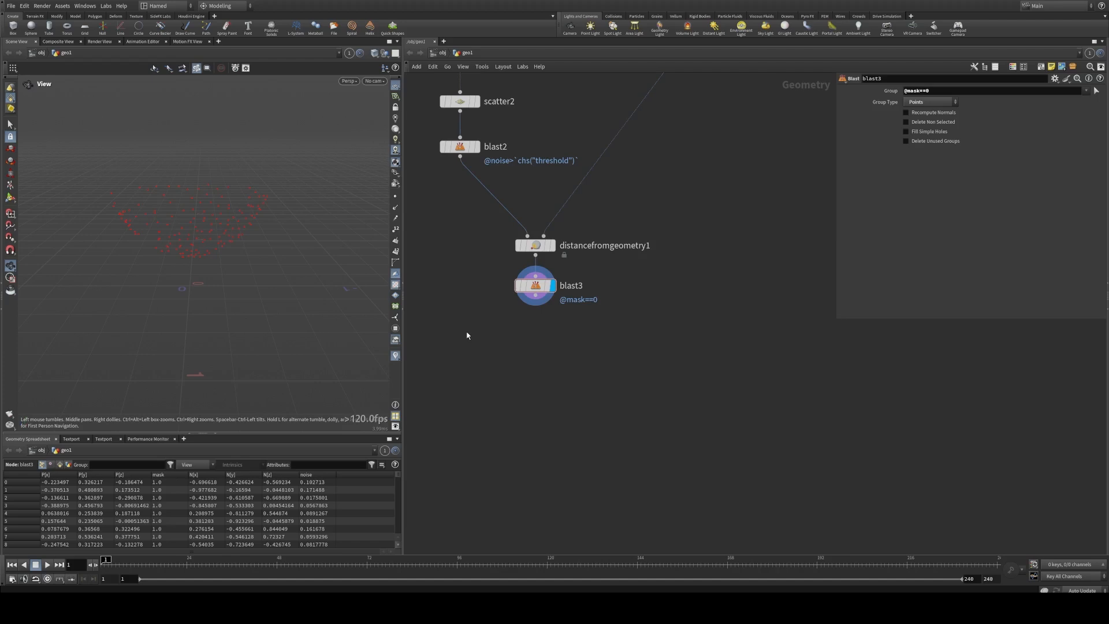
{"action": "middle_click_drag", "start_coordinate": [486, 335], "coordinate": [443, 305]}
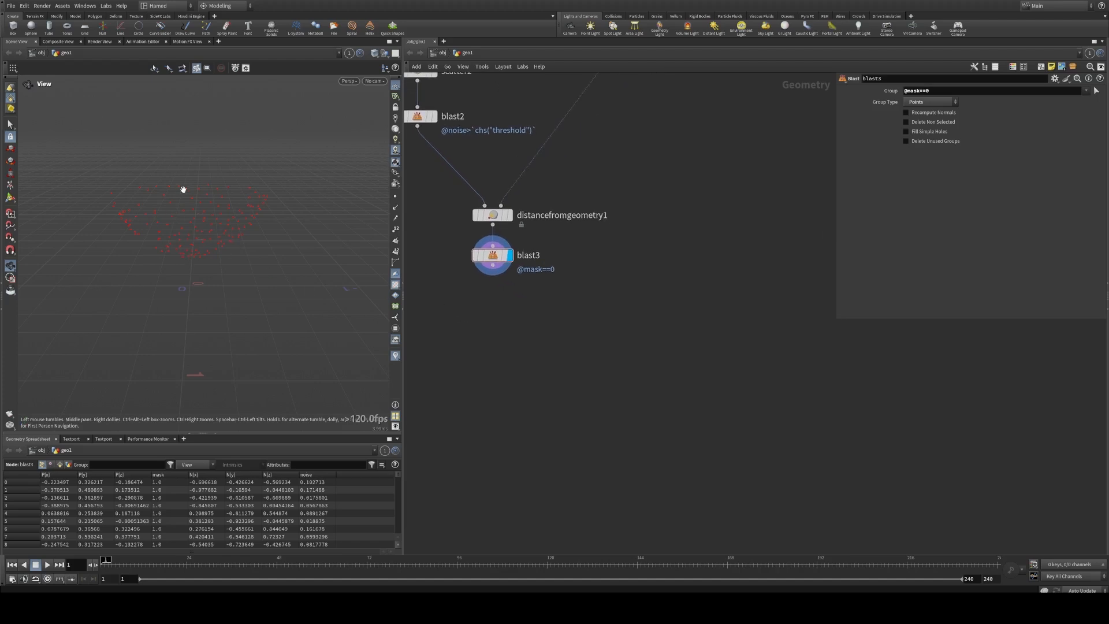
{"action": "middle_click_drag", "start_coordinate": [548, 333], "coordinate": [587, 315]}
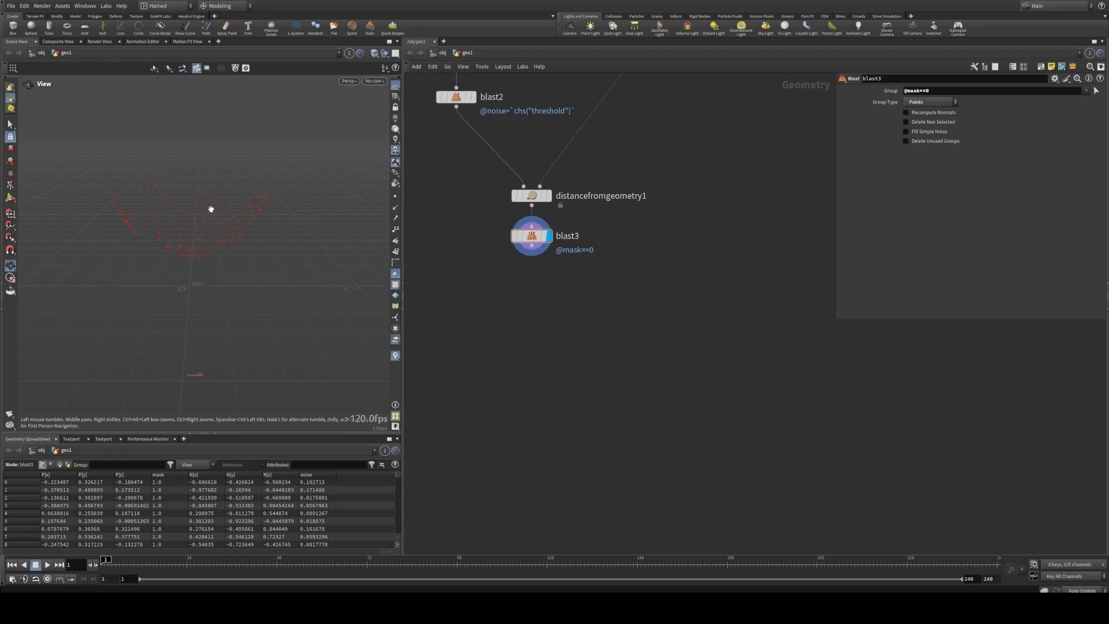
Step: Display the point normals in the viewport and move the IN_GROUND1 node down close to distancefromgeometry1
{"action": "left_click", "coordinate": [395, 206]}
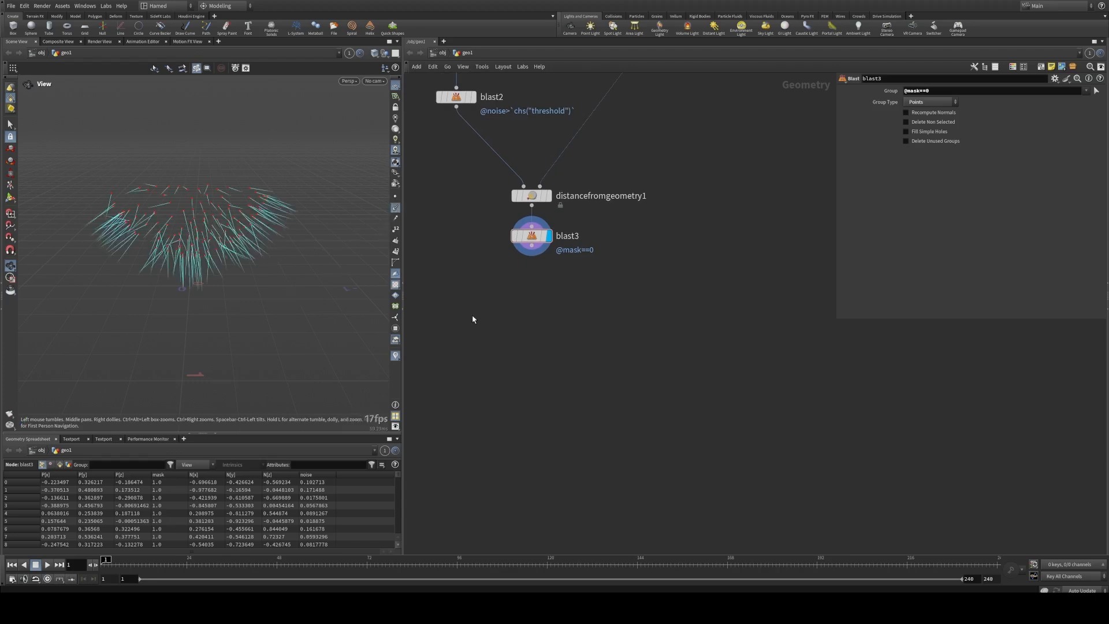
{"action": "middle_click_drag", "start_coordinate": [649, 320], "coordinate": [575, 382]}
{"action": "scroll", "coordinate": [575, 381], "scroll_direction": "down", "scroll_amount": 3}
{"action": "scroll", "coordinate": [618, 282], "scroll_direction": "up", "scroll_amount": 3}
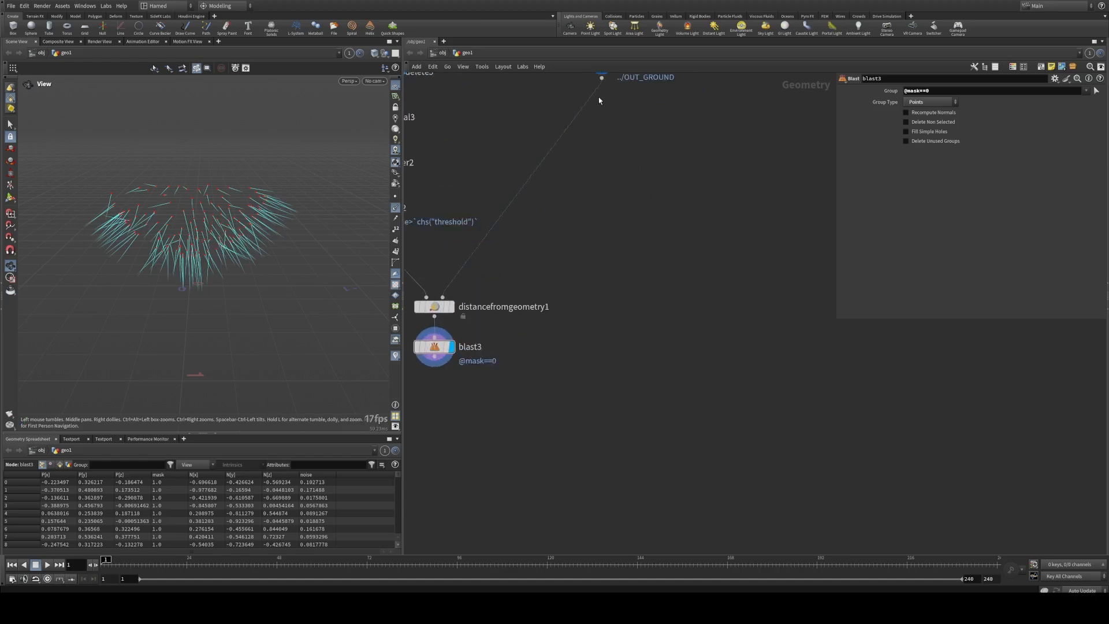
{"action": "middle_click_drag", "start_coordinate": [598, 98], "coordinate": [601, 149]}
{"action": "left_click_drag", "start_coordinate": [600, 112], "coordinate": [561, 306]}
{"action": "middle_click_drag", "start_coordinate": [548, 388], "coordinate": [600, 305]}
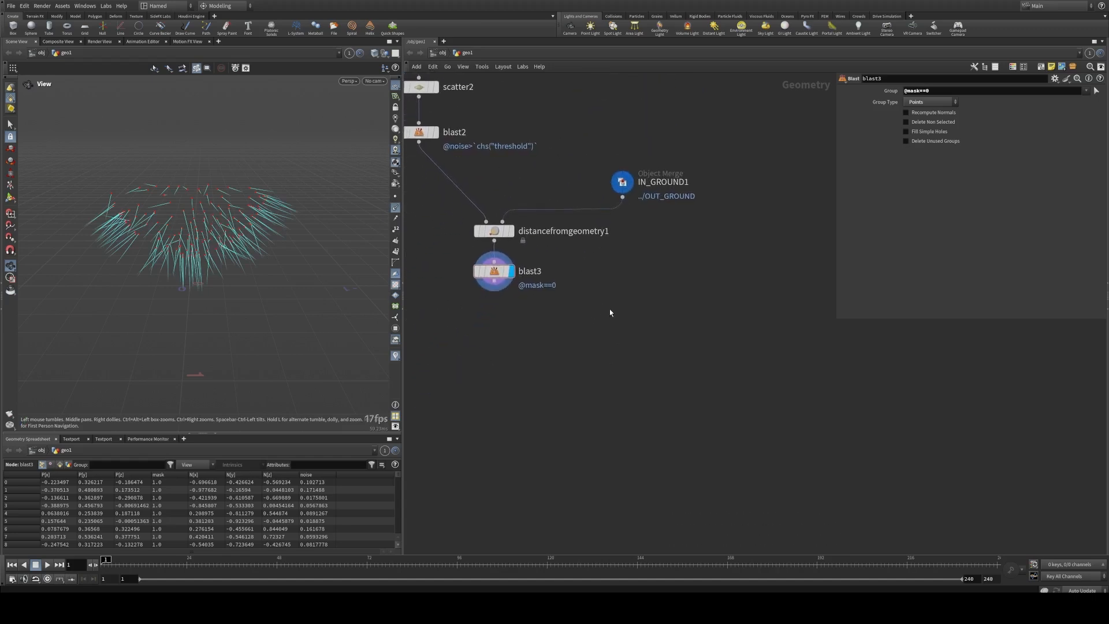
{"action": "middle_click_drag", "start_coordinate": [610, 313], "coordinate": [602, 262]}
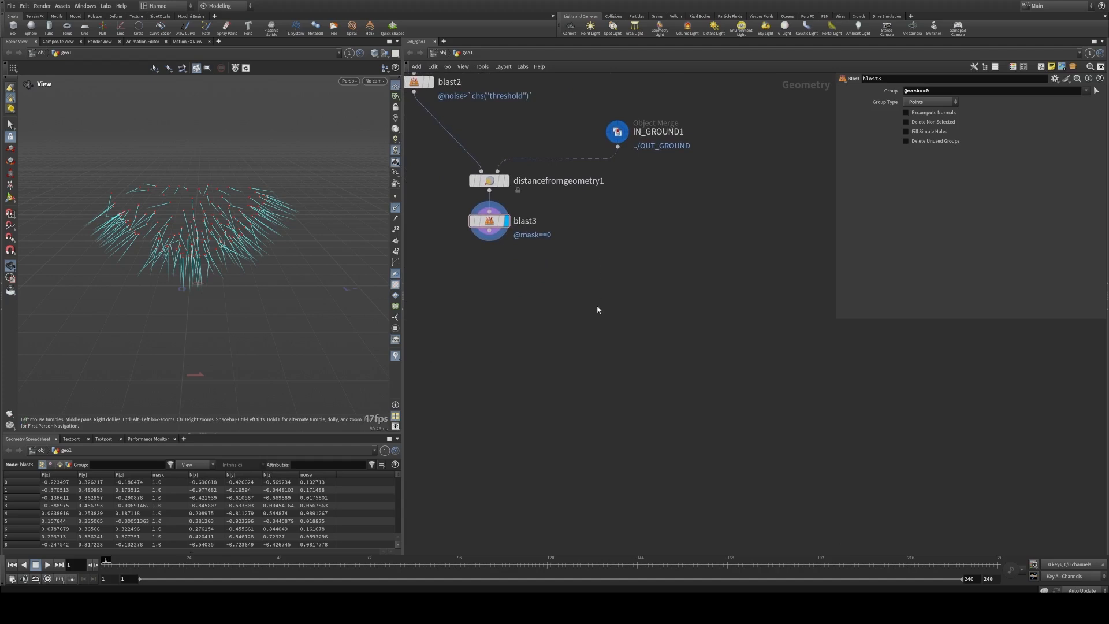
Step: Add a Ray node with blast3 as first input and IN_GROUND1 as second input, and display the projected points
{"action": "key", "text": "Tab"}
{"action": "type", "text": "ray"}
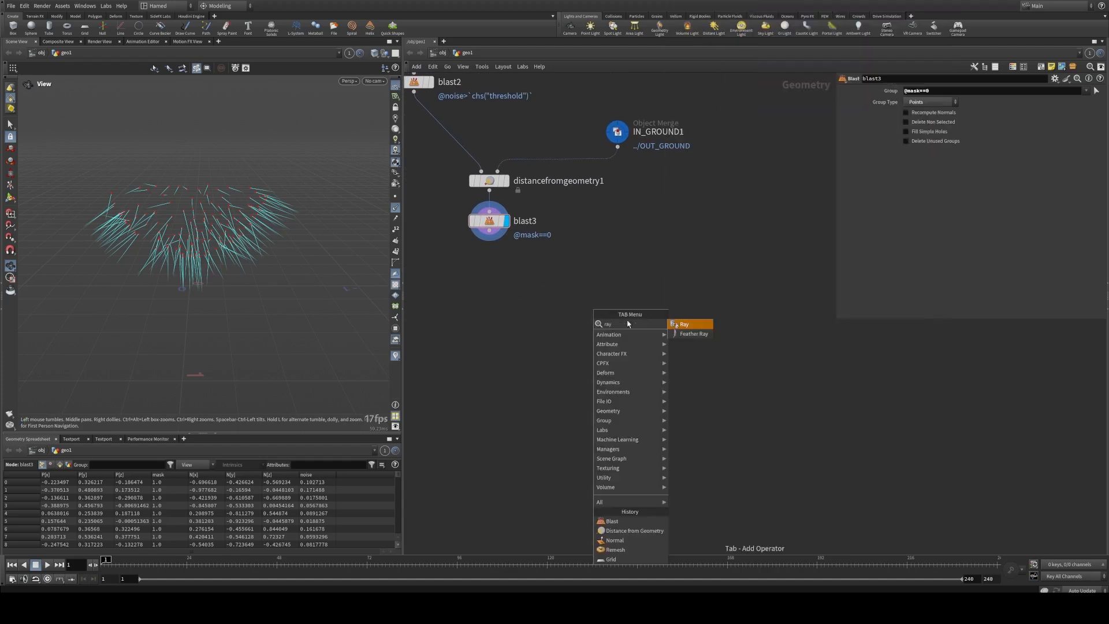
{"action": "key", "text": "Return"}
{"action": "left_click", "coordinate": [576, 329]}
{"action": "left_click", "coordinate": [489, 239]}
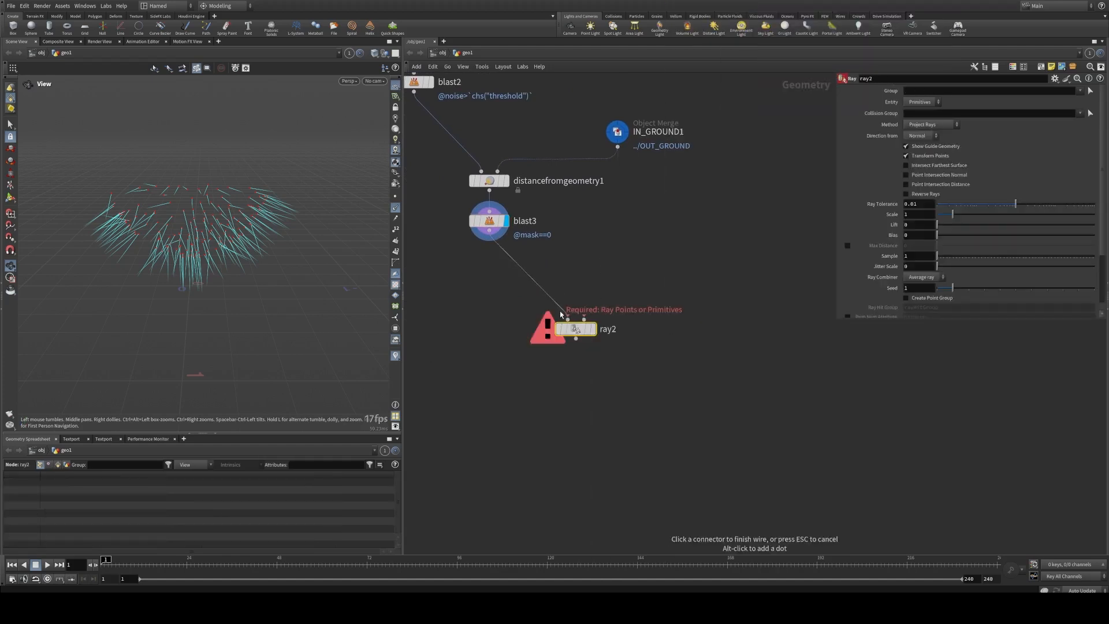
{"action": "left_click", "coordinate": [567, 319]}
{"action": "left_click", "coordinate": [617, 147]}
{"action": "left_click", "coordinate": [584, 319]}
{"action": "left_click_drag", "start_coordinate": [580, 337], "coordinate": [598, 337]}
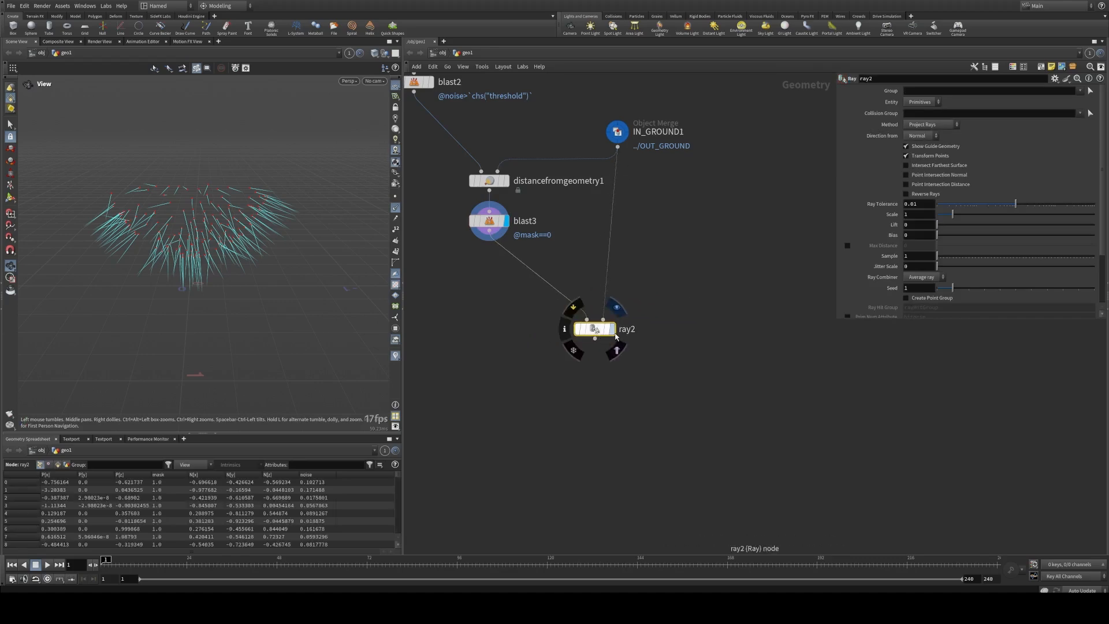
{"action": "left_click", "coordinate": [611, 328]}
{"action": "left_click_drag", "start_coordinate": [276, 289], "coordinate": [231, 296]}
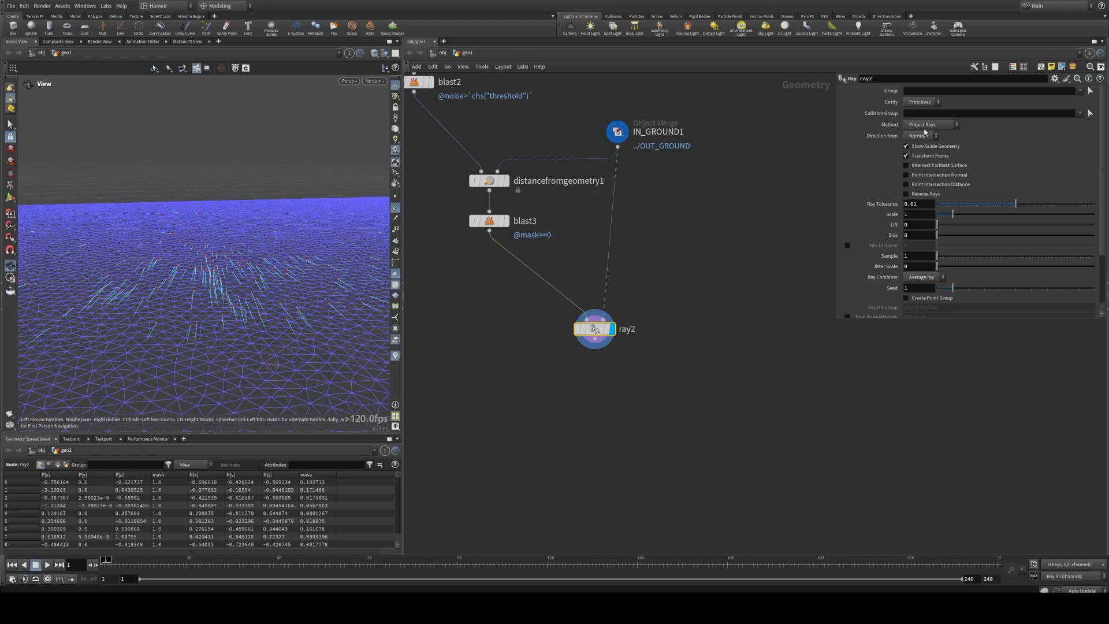
{"action": "left_click_drag", "start_coordinate": [191, 233], "coordinate": [249, 281]}
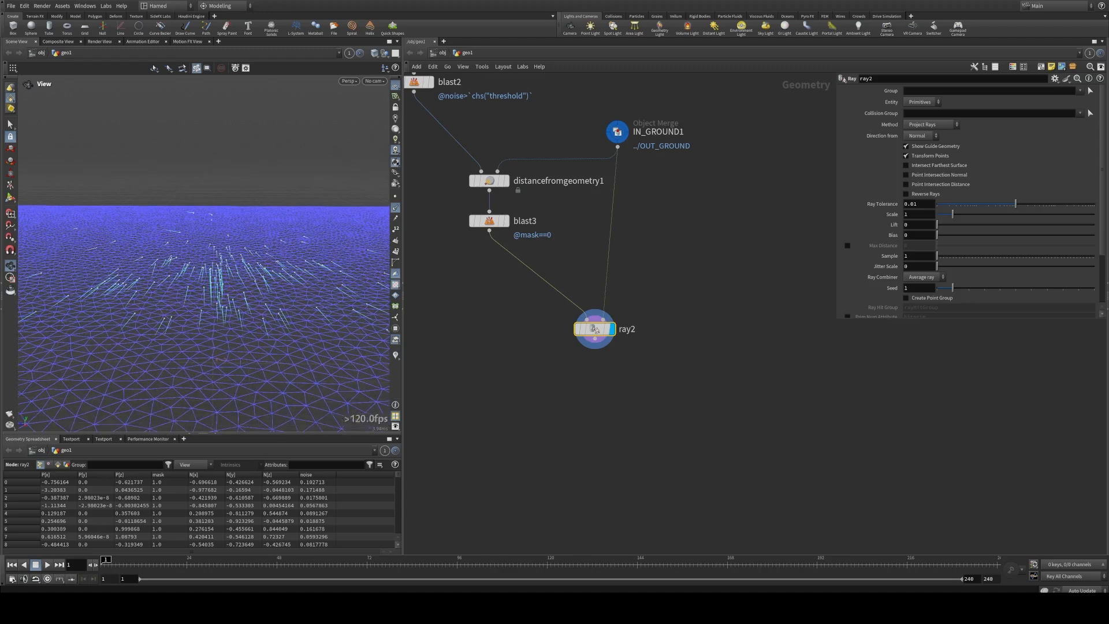
Step: Enable Create Point Group on ray2 with the name rayHitGroup and check the group values in the geometry spreadsheet
{"action": "middle_click_drag", "start_coordinate": [560, 358], "coordinate": [539, 349]}
{"action": "left_click_drag", "start_coordinate": [539, 351], "coordinate": [621, 302]}
{"action": "left_click_drag", "start_coordinate": [839, 323], "coordinate": [810, 393]}
{"action": "left_click", "coordinate": [894, 300]}
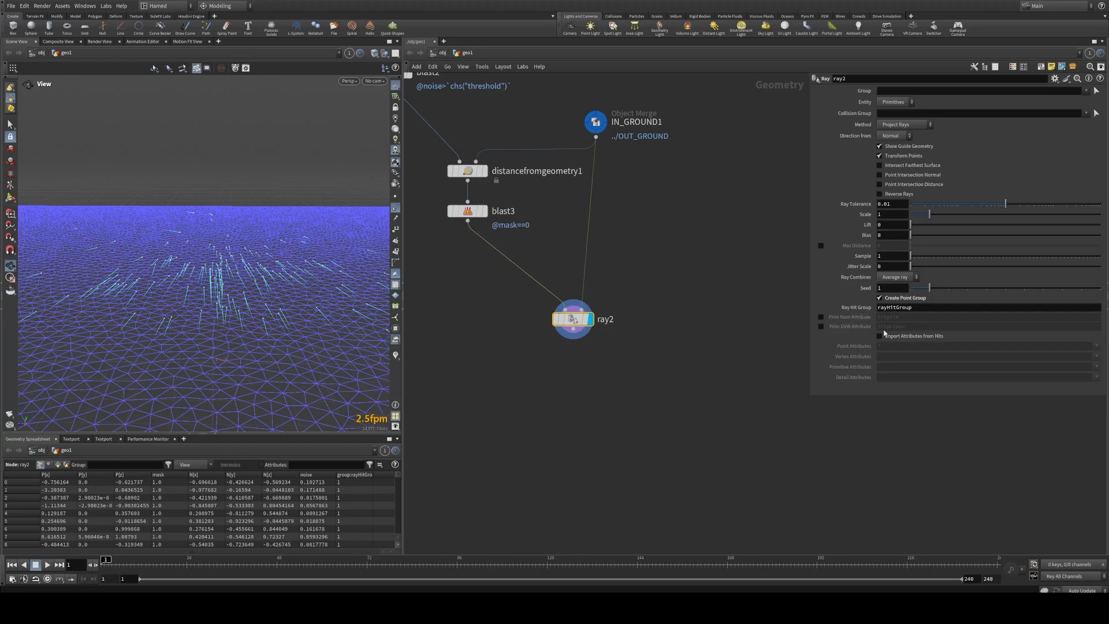
{"action": "left_click_drag", "start_coordinate": [262, 296], "coordinate": [244, 265]}
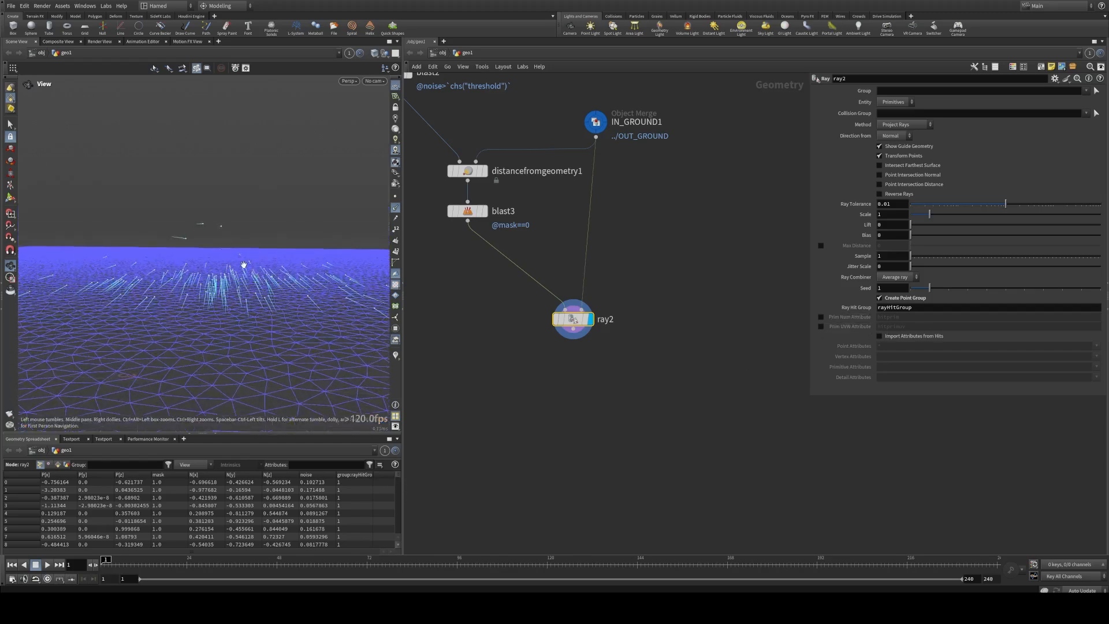
{"action": "left_click_drag", "start_coordinate": [400, 478], "coordinate": [402, 529]}
{"action": "scroll", "coordinate": [348, 489], "scroll_direction": "up", "scroll_amount": 8}
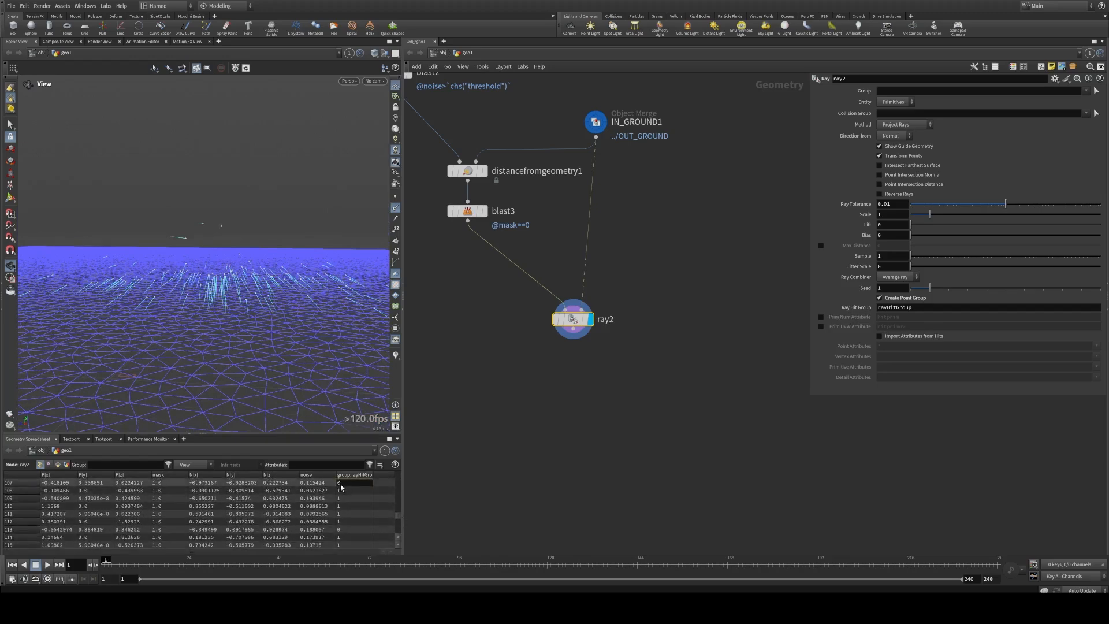
{"action": "mouse_move", "coordinate": [237, 221]}
{"action": "left_mouse_down"}
{"action": "mouse_move", "coordinate": [210, 227]}
{"action": "mouse_move", "coordinate": [230, 210]}
{"action": "left_mouse_up"}
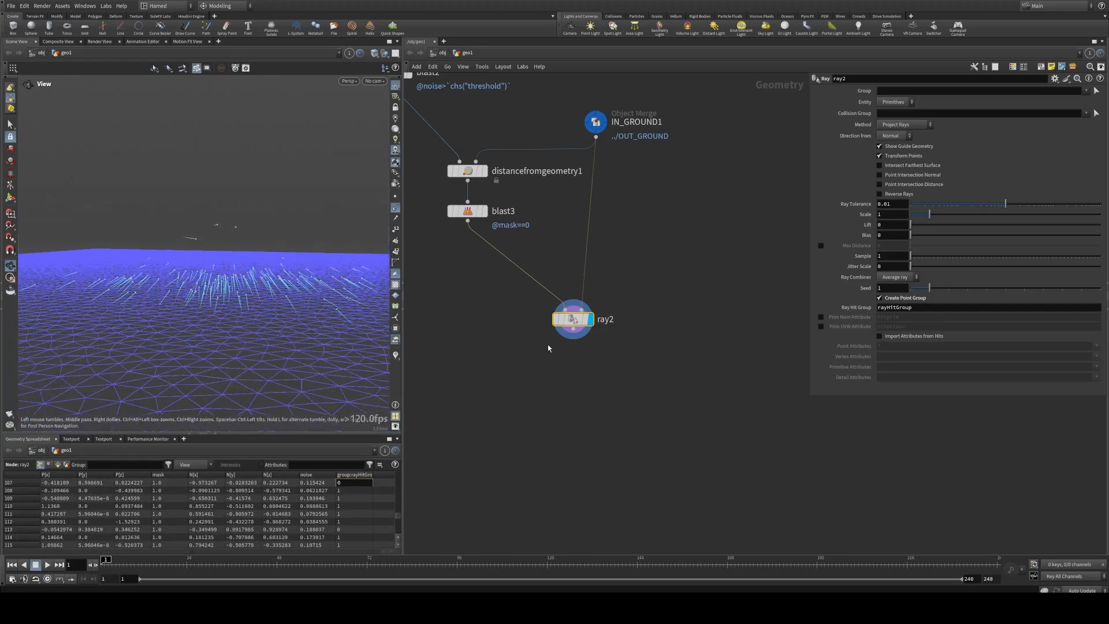
Step: Add a Blast node connected below ray2 and display it
{"action": "scroll", "coordinate": [578, 346], "scroll_direction": "up", "scroll_amount": 3}
{"action": "key", "text": "Tab"}
{"action": "type", "text": "bl"}
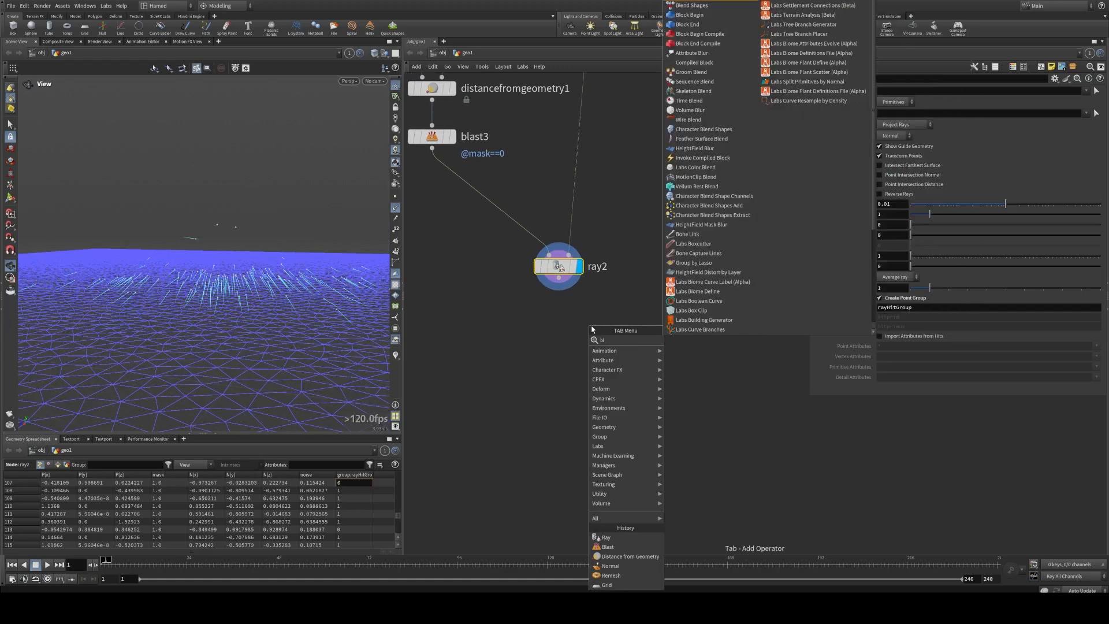
{"action": "type", "text": "a"}
{"action": "left_click", "coordinate": [695, 2]}
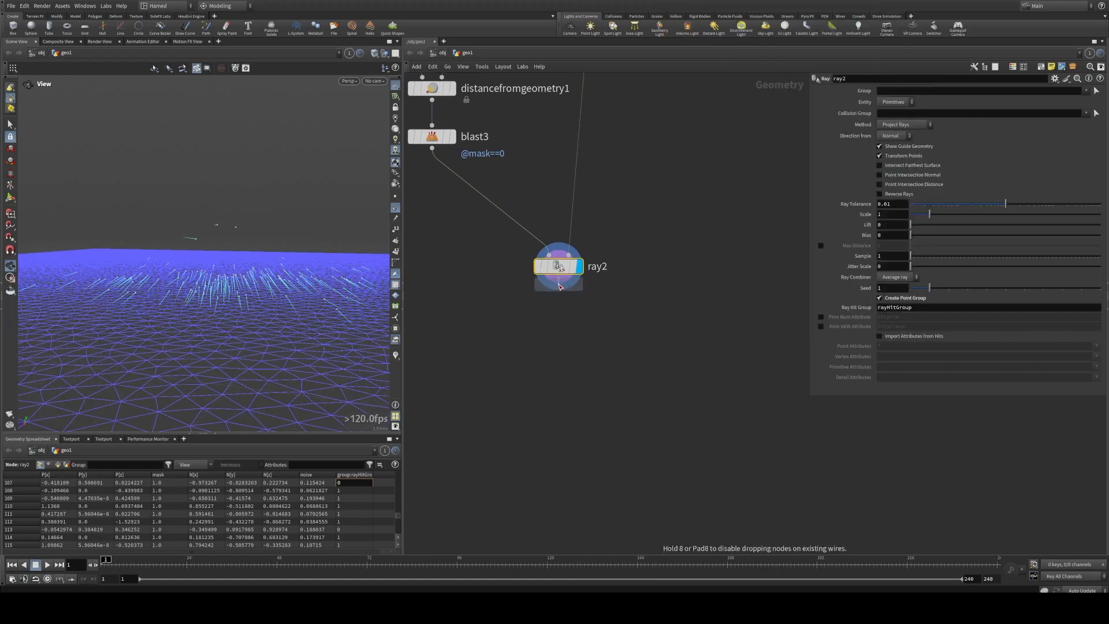
{"action": "left_click", "coordinate": [559, 317]}
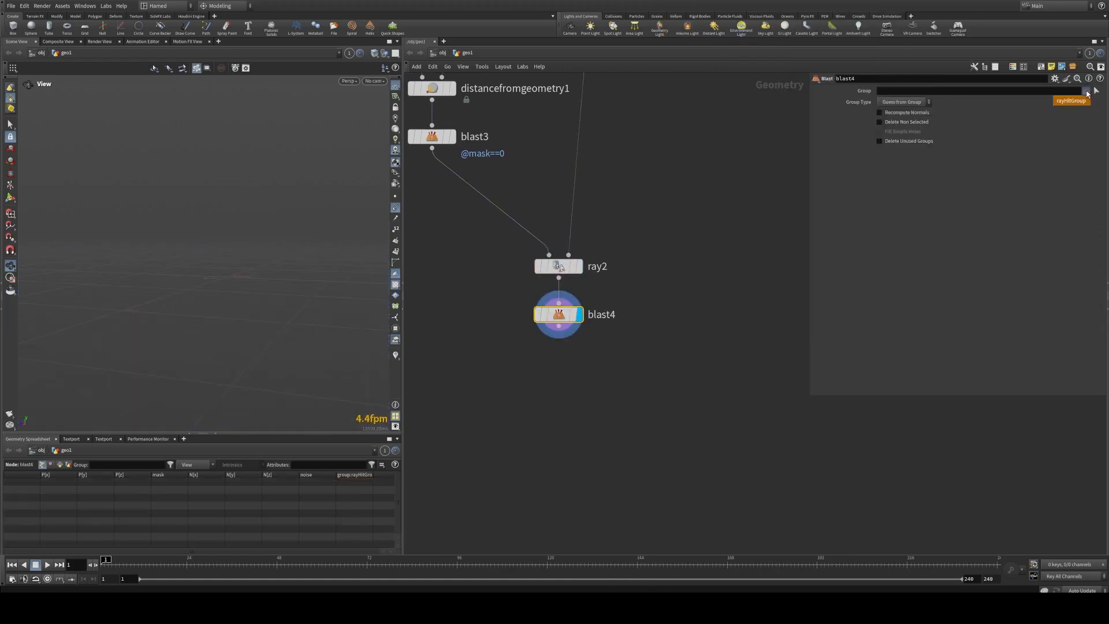
Step: Set blast4's group to rayHitGroup and enable Delete Non Selected so only the points that hit the ground remain
{"action": "left_click", "coordinate": [1075, 102]}
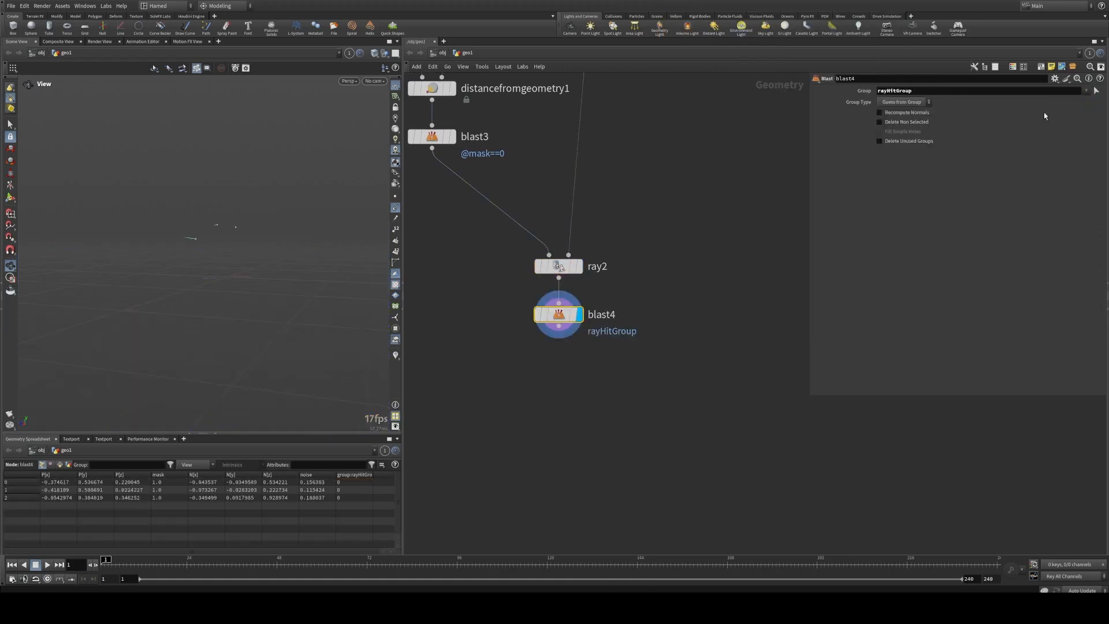
{"action": "left_click", "coordinate": [895, 104]}
{"action": "left_click", "coordinate": [895, 112]}
{"action": "left_click", "coordinate": [898, 124]}
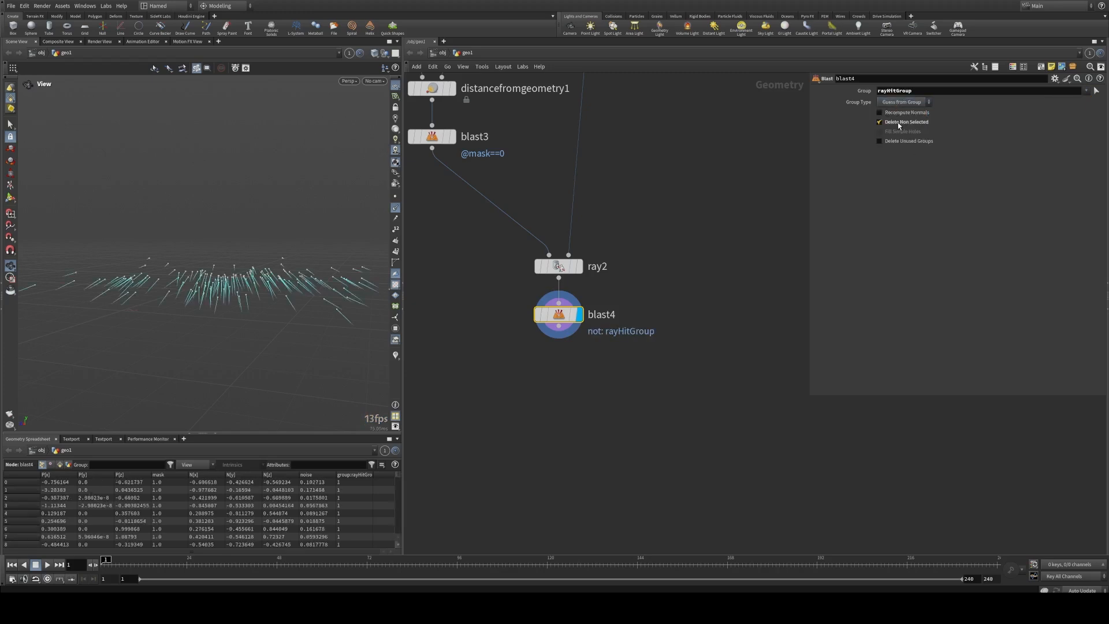
Step: Inspect the projected points on the ground and hide their normals in the viewport
{"action": "left_click_drag", "start_coordinate": [191, 277], "coordinate": [349, 246]}
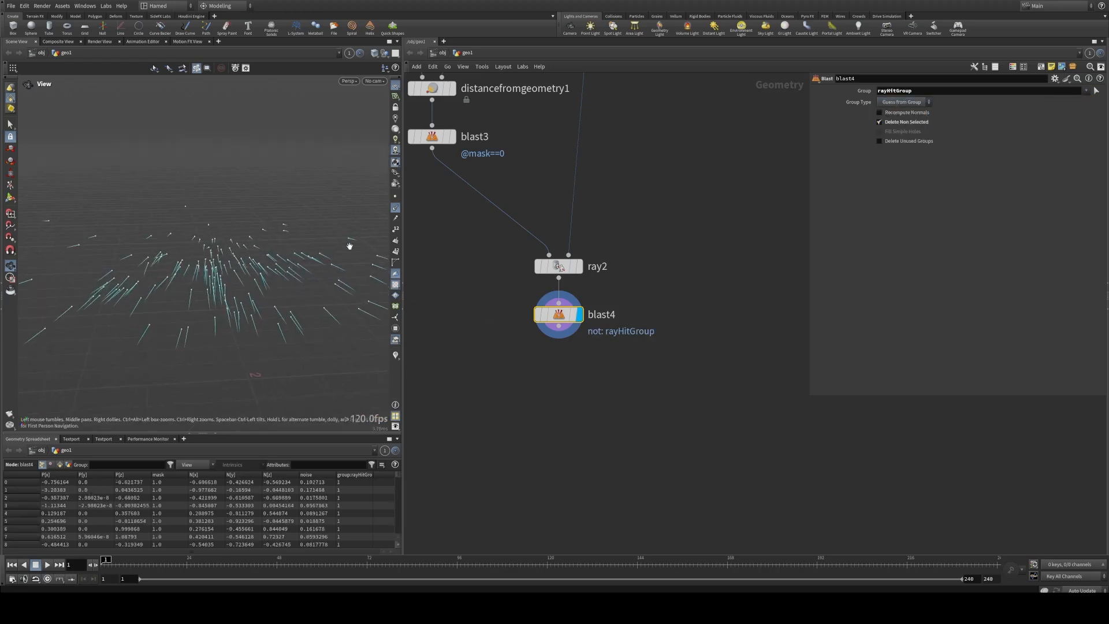
{"action": "left_click", "coordinate": [395, 208]}
{"action": "left_click_drag", "start_coordinate": [263, 263], "coordinate": [228, 237]}
{"action": "middle_click_drag", "start_coordinate": [471, 318], "coordinate": [516, 305]}
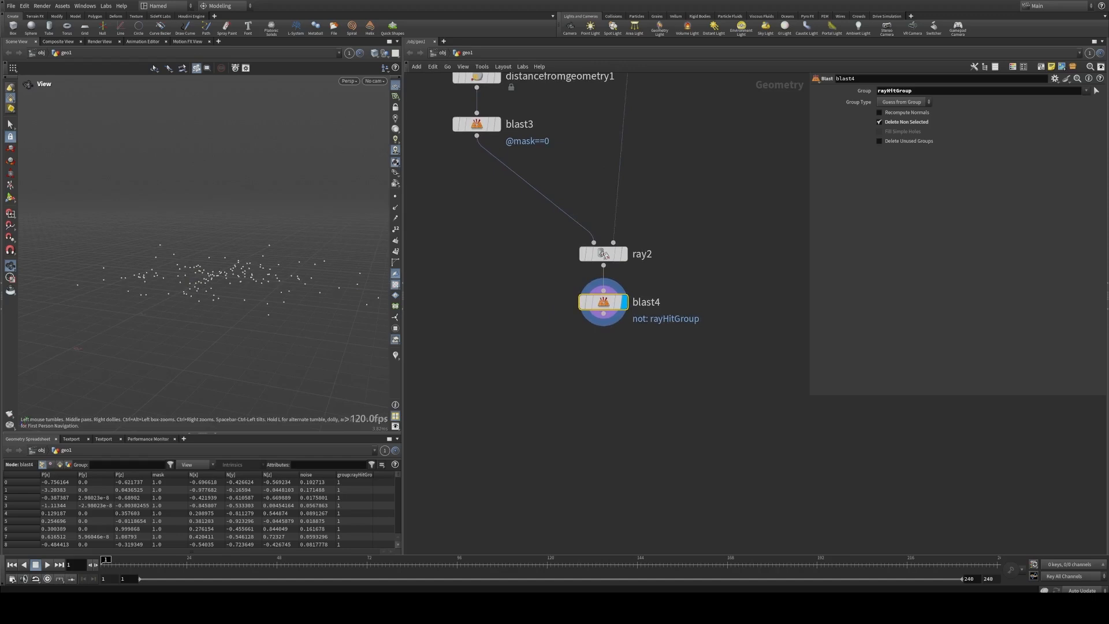
{"action": "middle_click_drag", "start_coordinate": [504, 198], "coordinate": [525, 231]}
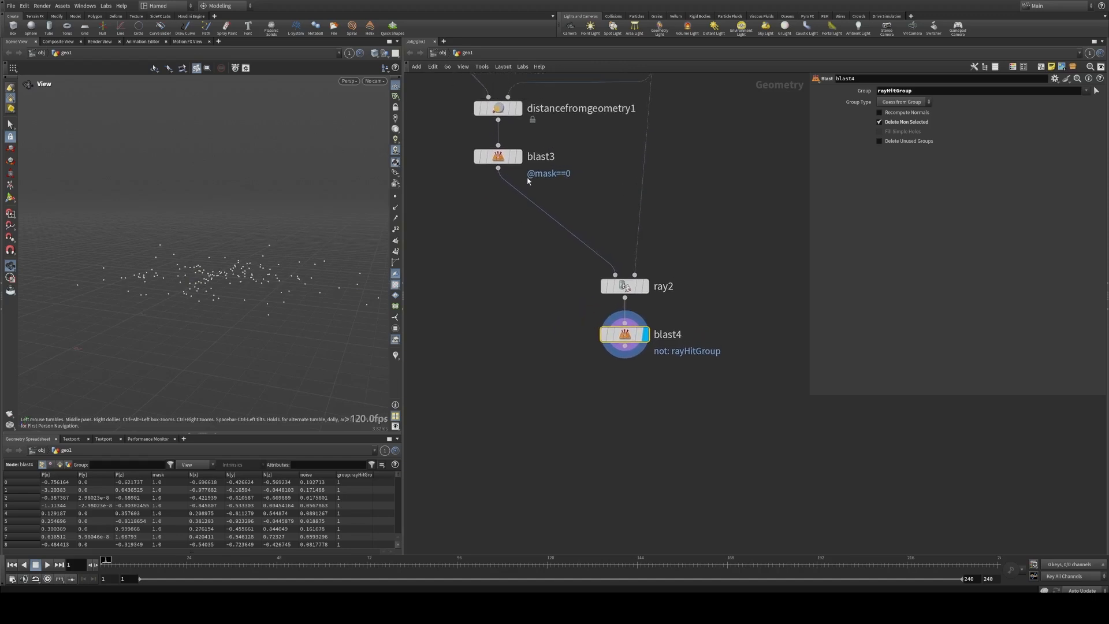
Step: Compare the egg points at blast3 with their ground projection at ray2 by displaying each node in turn
{"action": "left_click", "coordinate": [519, 157]}
{"action": "left_click", "coordinate": [499, 157]}
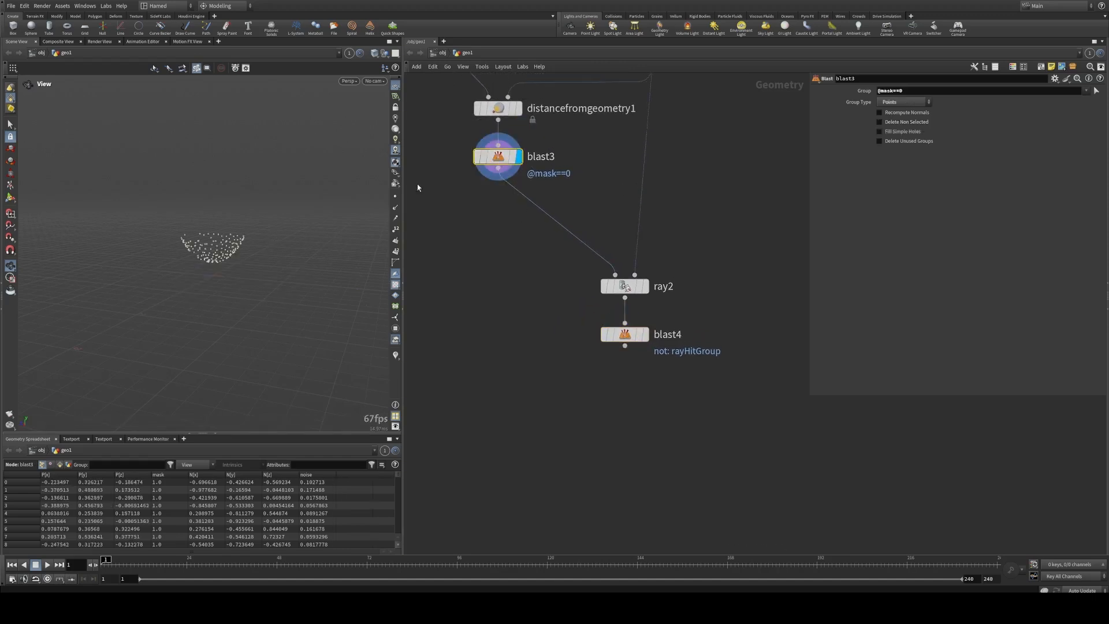
{"action": "left_click", "coordinate": [645, 286]}
{"action": "left_click", "coordinate": [623, 286]}
{"action": "left_click_drag", "start_coordinate": [536, 262], "coordinate": [726, 408]}
{"action": "middle_click_drag", "start_coordinate": [522, 308], "coordinate": [513, 364]}
{"action": "left_click", "coordinate": [508, 268]}
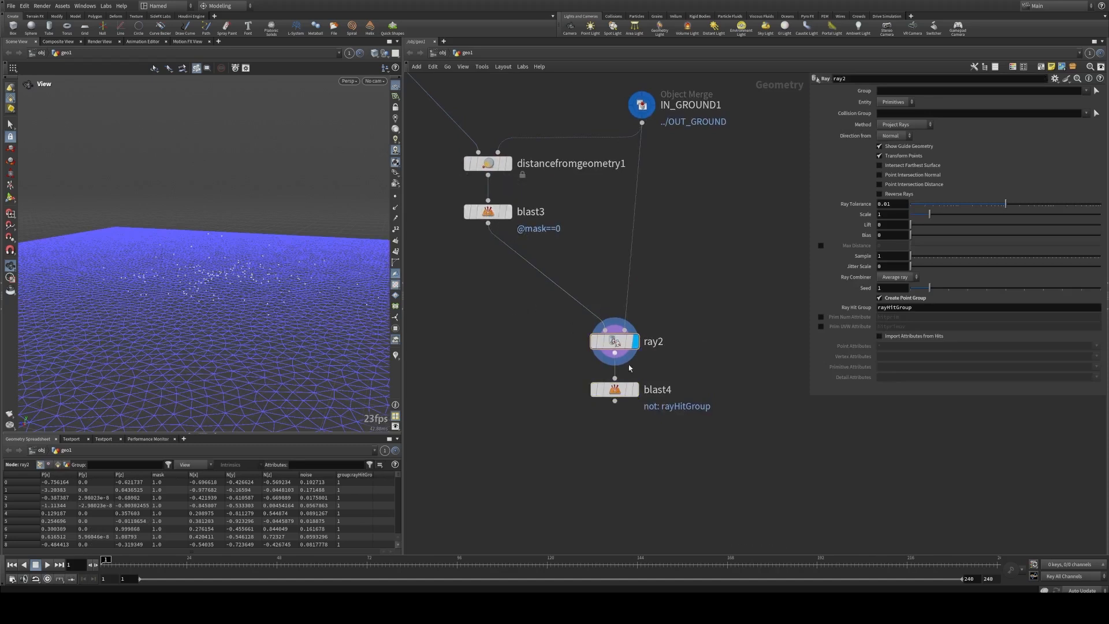
Step: Display blast4 and look over the rest of the node network, including the framed egg-core group, before returning to ray2
{"action": "left_click", "coordinate": [635, 389]}
{"action": "left_click_drag", "start_coordinate": [693, 447], "coordinate": [583, 327]}
{"action": "middle_click_drag", "start_coordinate": [493, 324], "coordinate": [653, 347]}
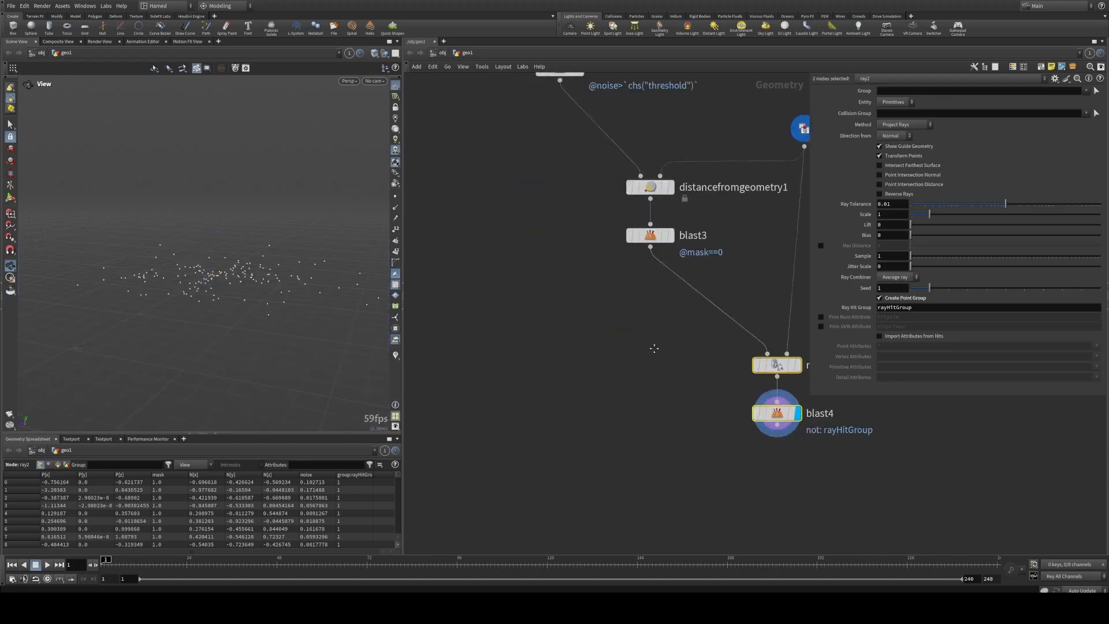
{"action": "scroll", "coordinate": [653, 346], "scroll_direction": "down", "scroll_amount": 4}
{"action": "scroll", "coordinate": [581, 330], "scroll_direction": "down", "scroll_amount": 3}
{"action": "middle_click_drag", "start_coordinate": [494, 329], "coordinate": [720, 381]}
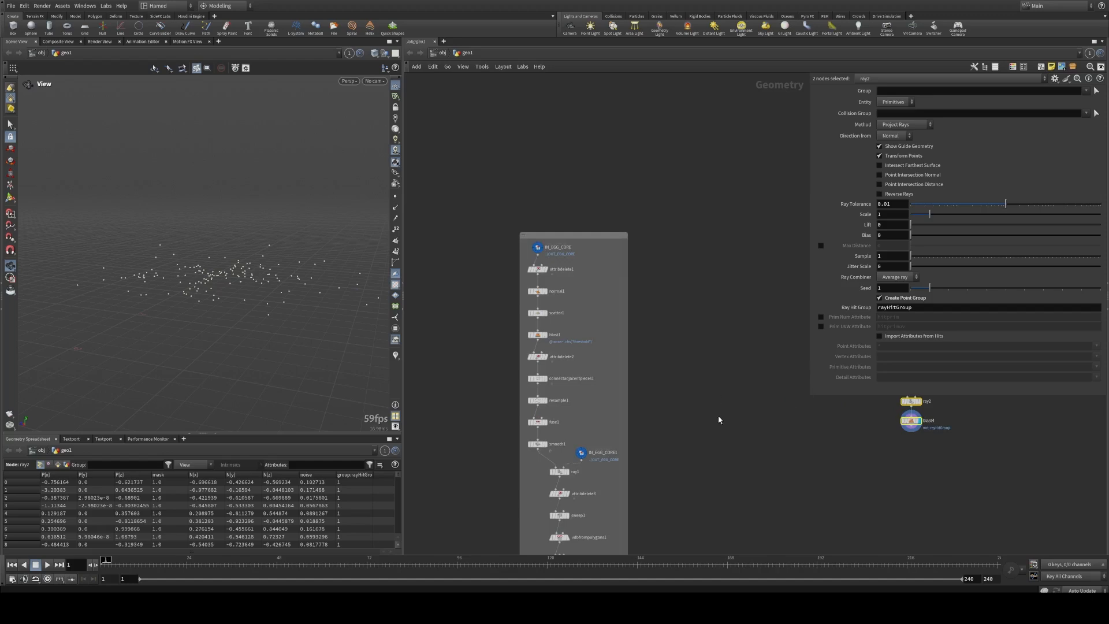
{"action": "middle_click_drag", "start_coordinate": [718, 420], "coordinate": [772, 335]}
{"action": "scroll", "coordinate": [732, 351], "scroll_direction": "down", "scroll_amount": 2}
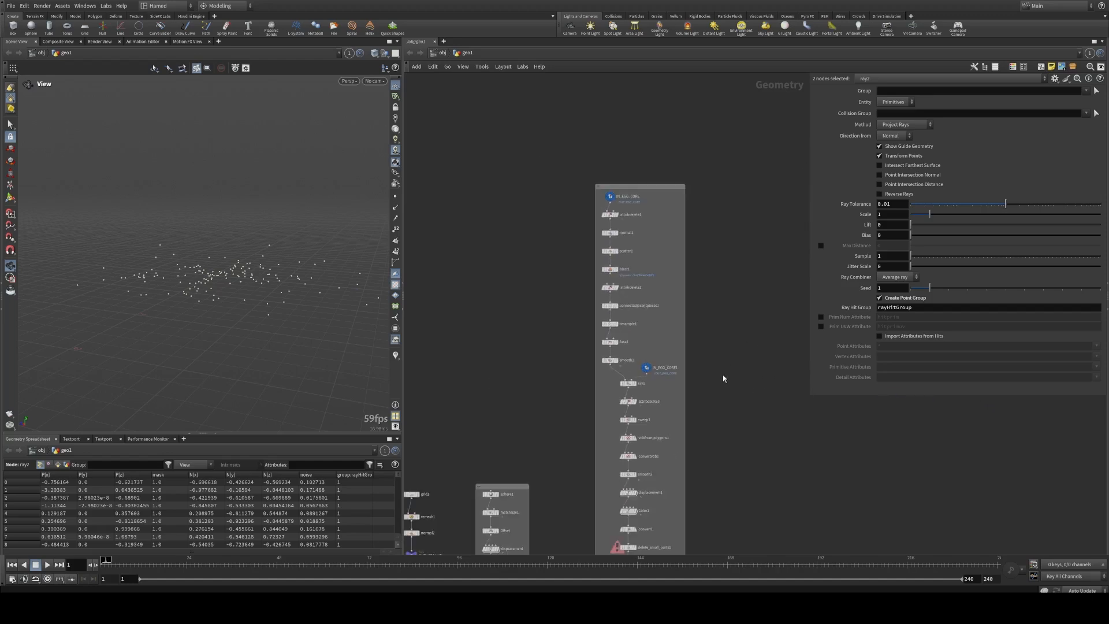
{"action": "middle_click_drag", "start_coordinate": [729, 449], "coordinate": [767, 269]}
{"action": "scroll", "coordinate": [550, 379], "scroll_direction": "up", "scroll_amount": 2}
{"action": "middle_click_drag", "start_coordinate": [601, 394], "coordinate": [351, 446]}
{"action": "middle_click_drag", "start_coordinate": [744, 131], "coordinate": [579, 339]}
{"action": "scroll", "coordinate": [577, 338], "scroll_direction": "up", "scroll_amount": 3}
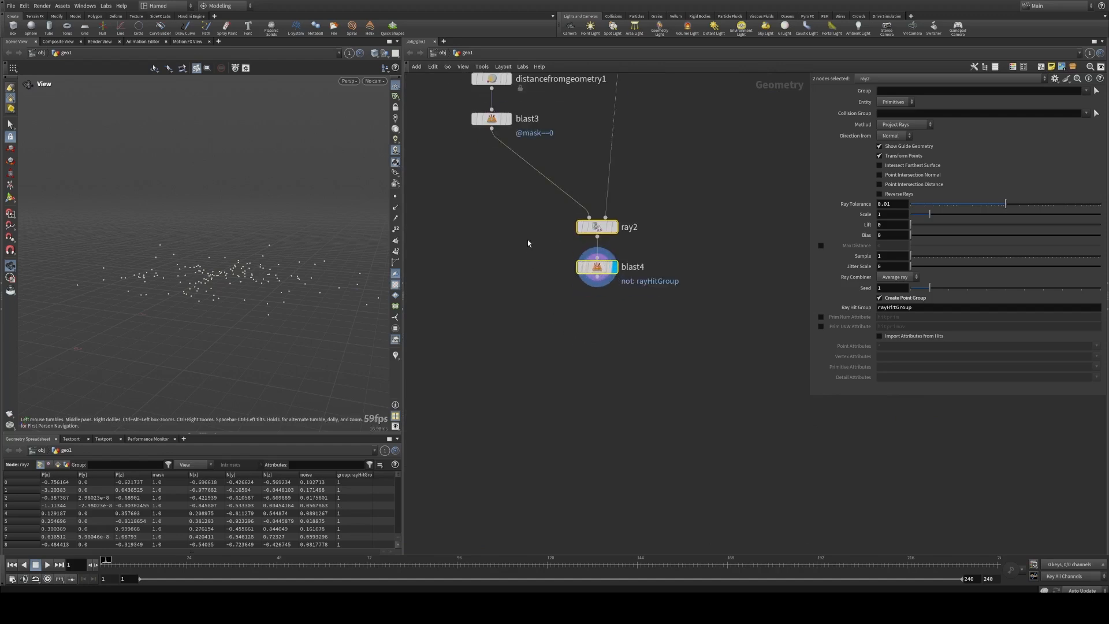
Step: Move ray2 and blast4 together further down the network to make room below blast3
{"action": "middle_click_drag", "start_coordinate": [528, 243], "coordinate": [513, 343]}
{"action": "scroll", "coordinate": [517, 327], "scroll_direction": "up", "scroll_amount": 2}
{"action": "left_click", "coordinate": [531, 309]}
{"action": "left_click_drag", "start_coordinate": [472, 292], "coordinate": [641, 404]}
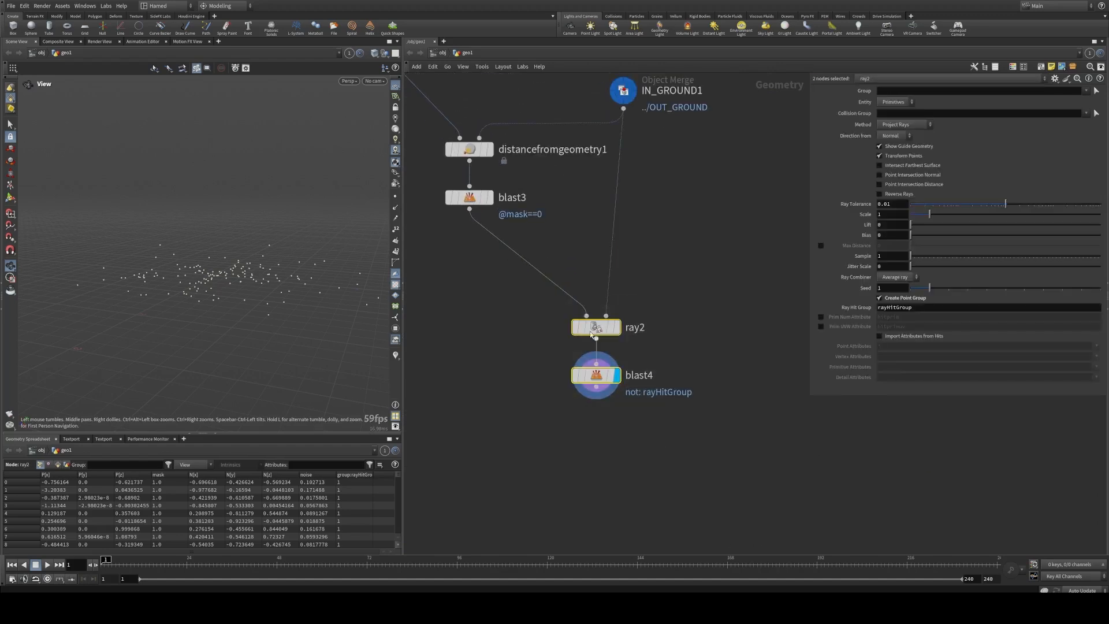
{"action": "left_click_drag", "start_coordinate": [590, 334], "coordinate": [617, 411]}
Step: Insert an Enumerate node on the wire between blast3 and ray2 and align it under blast3
{"action": "left_click", "coordinate": [521, 351]}
{"action": "middle_click_drag", "start_coordinate": [521, 351], "coordinate": [532, 344]}
{"action": "key", "text": "Tab"}
{"action": "type", "text": "e"}
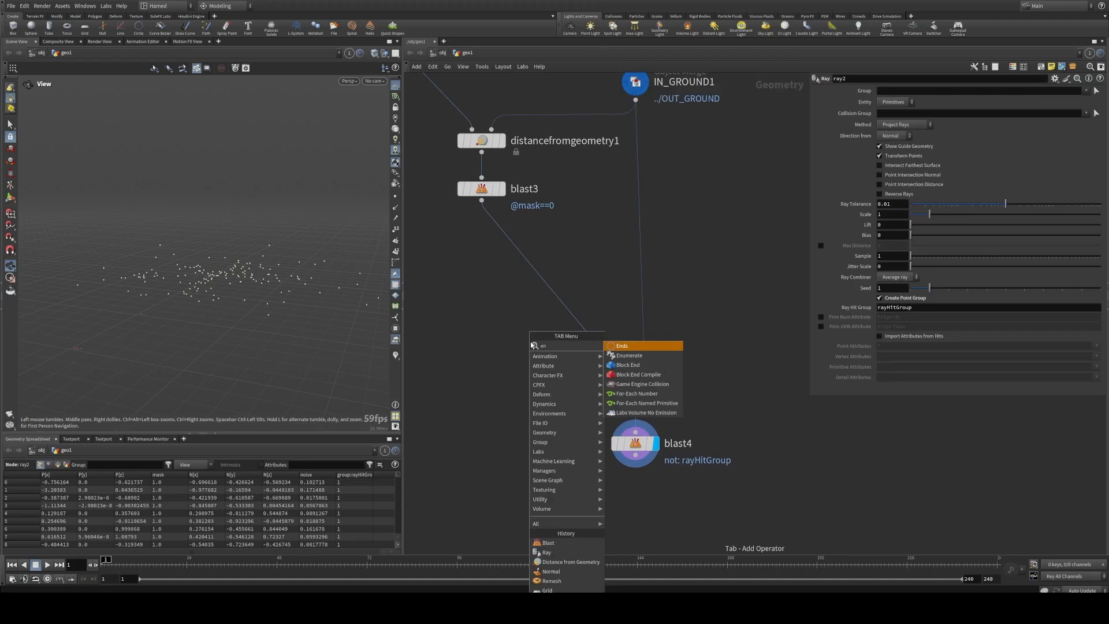
{"action": "left_click", "coordinate": [628, 355]}
{"action": "left_click", "coordinate": [500, 261]}
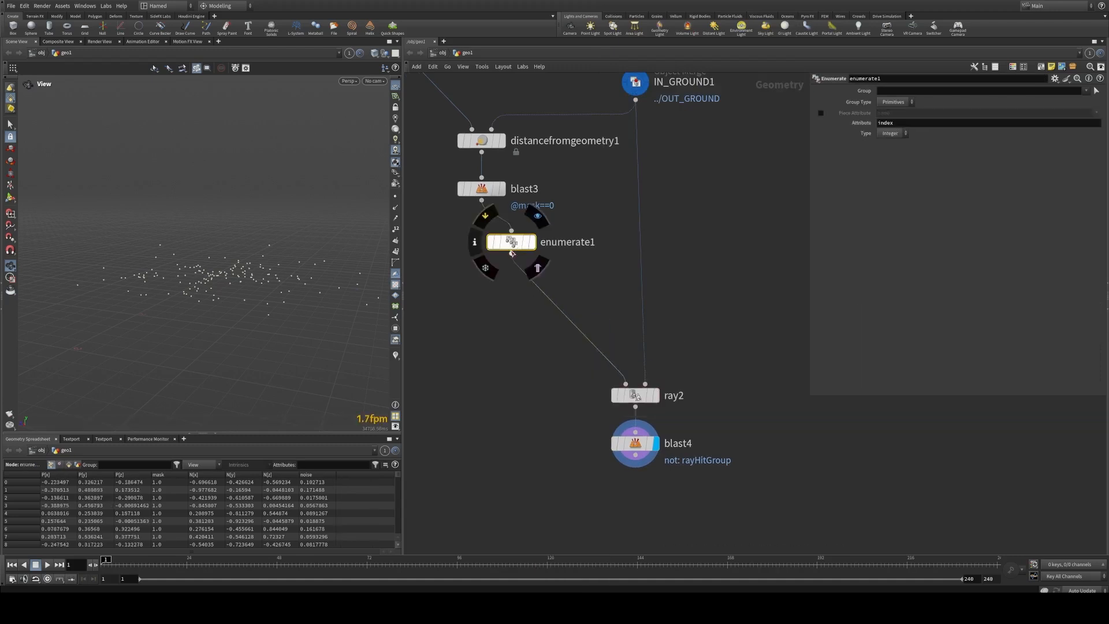
{"action": "left_click_drag", "start_coordinate": [500, 264], "coordinate": [485, 274]}
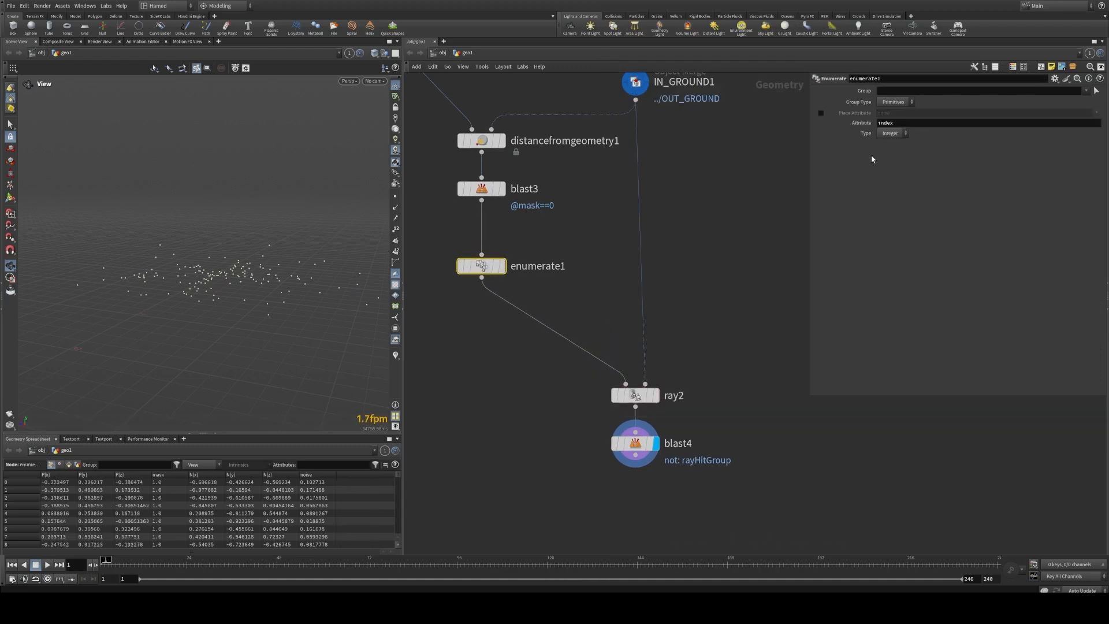
Step: Set the attribute name of enumerate1 to id
{"action": "double_click", "coordinate": [900, 123]}
{"action": "type", "text": "id"}
{"action": "key", "text": "Return"}
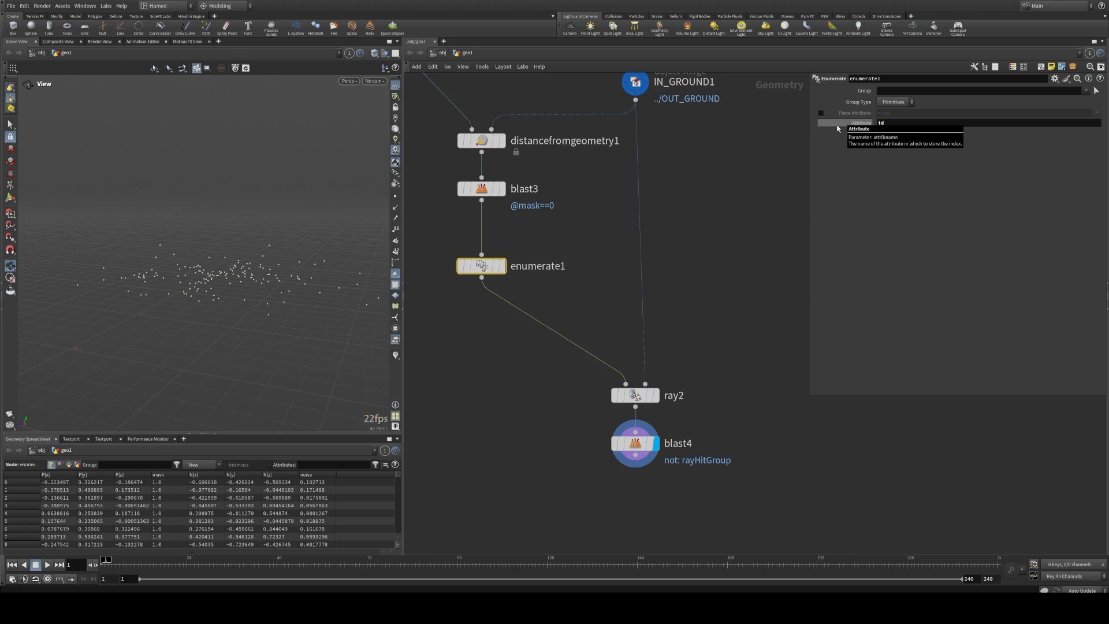
{"action": "middle_click_drag", "start_coordinate": [765, 326], "coordinate": [765, 235]}
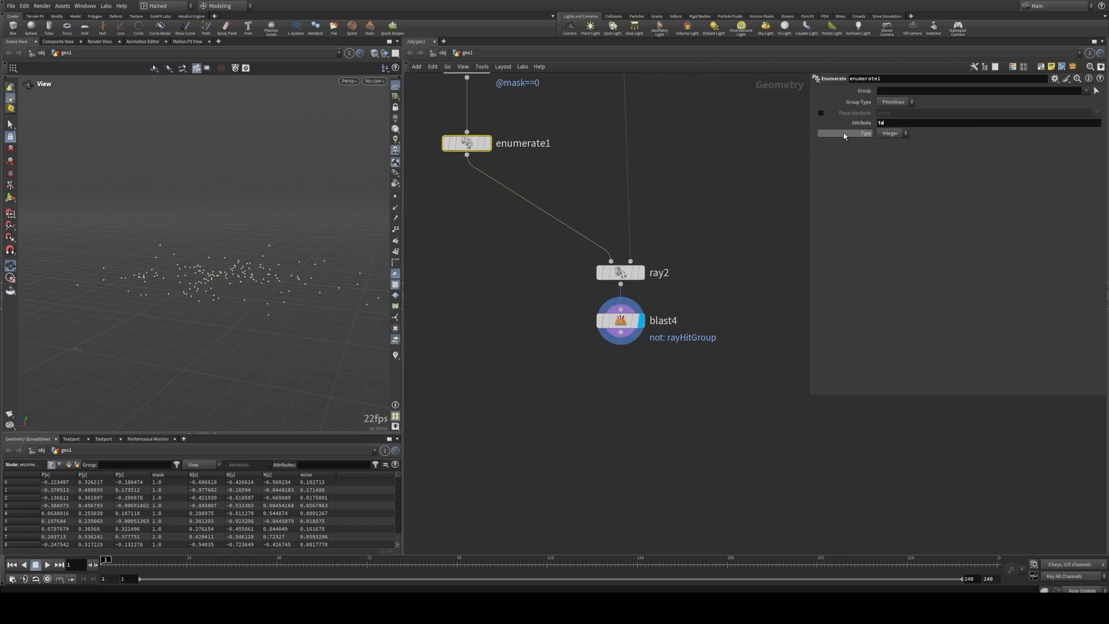
Step: Display enumerate1, set its Group Type to Points and check the id column in the Geometry Spreadsheet
{"action": "middle_click_drag", "start_coordinate": [585, 182], "coordinate": [684, 258]}
{"action": "left_click_drag", "start_coordinate": [574, 225], "coordinate": [477, 217]}
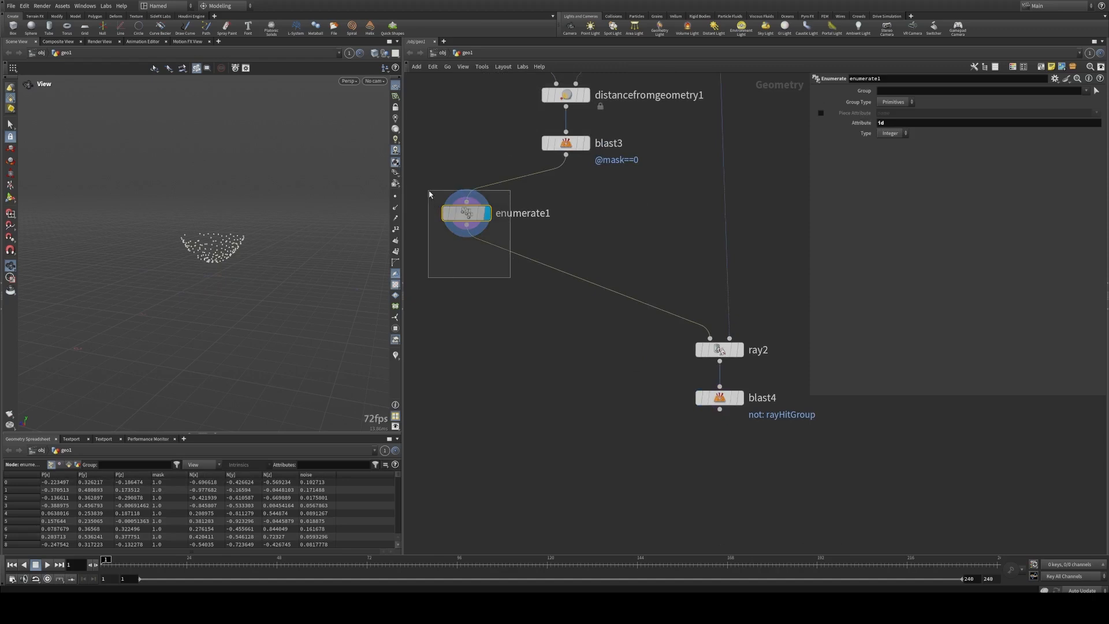
{"action": "left_click", "coordinate": [894, 102]}
{"action": "left_click", "coordinate": [892, 123]}
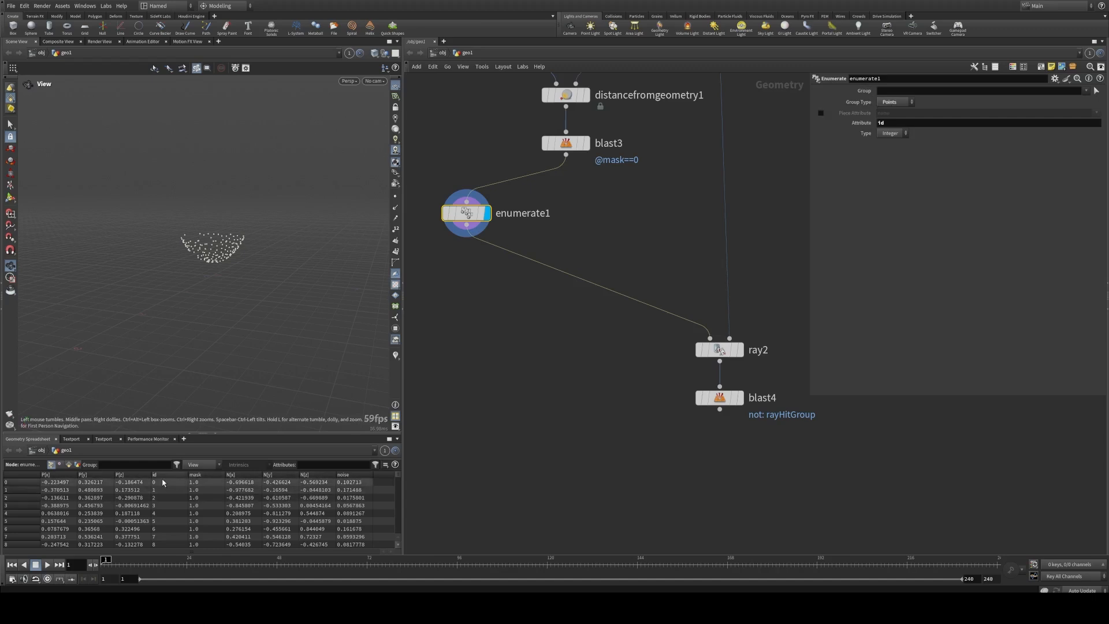
{"action": "left_click_drag", "start_coordinate": [399, 478], "coordinate": [399, 540]}
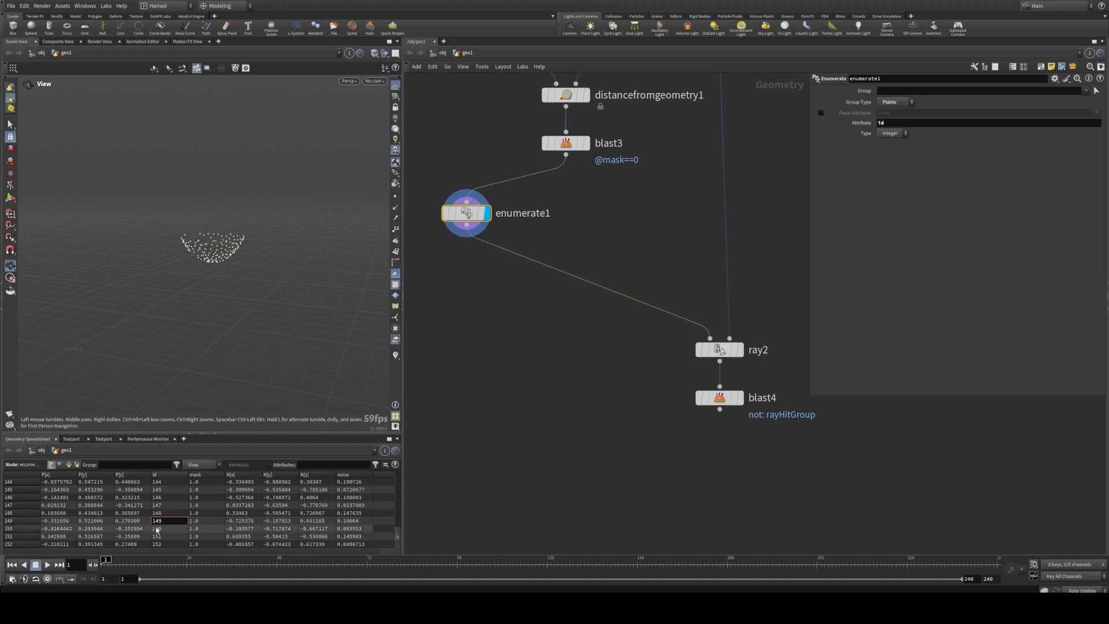
{"action": "left_click", "coordinate": [535, 354]}
Step: Move enumerate1 aside and add a Point Wrangle beside it with its first input connected to blast3
{"action": "middle_click_drag", "start_coordinate": [502, 262], "coordinate": [519, 295]}
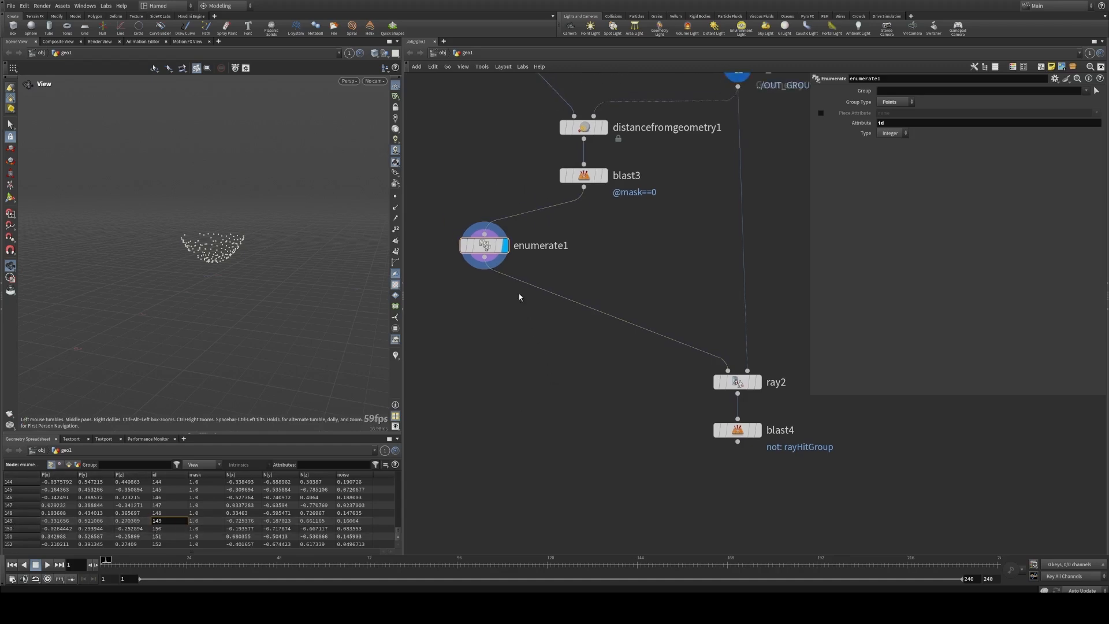
{"action": "left_click_drag", "start_coordinate": [484, 247], "coordinate": [459, 247]}
{"action": "key", "text": "Tab"}
{"action": "type", "text": "wr"}
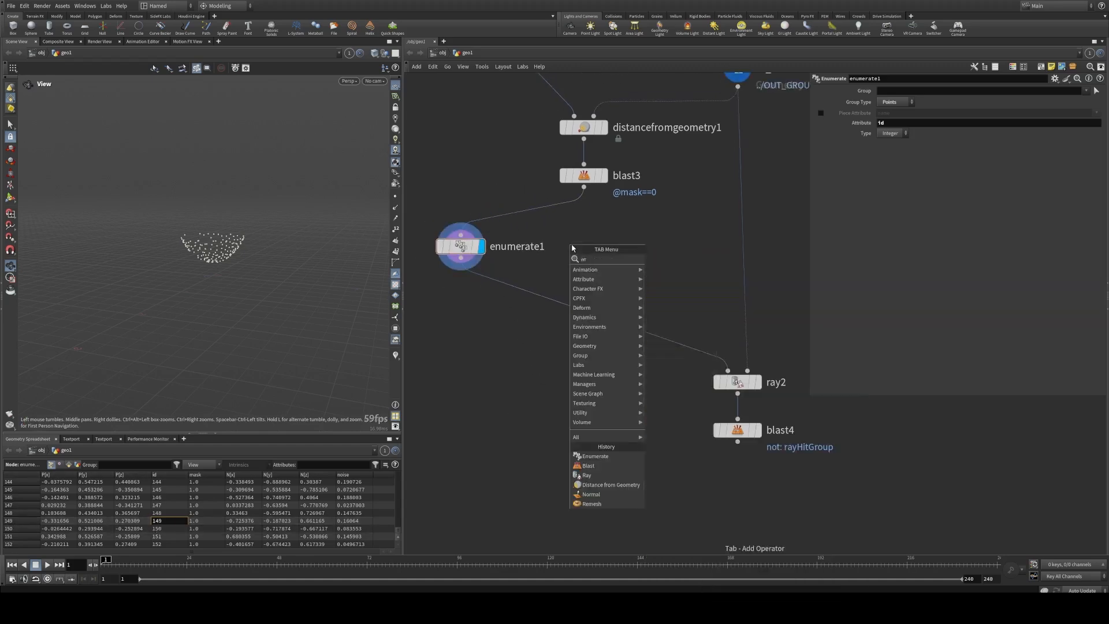
{"action": "left_click", "coordinate": [657, 286]}
{"action": "left_click", "coordinate": [584, 246]}
{"action": "left_click_drag", "start_coordinate": [583, 188], "coordinate": [569, 234]}
{"action": "left_click", "coordinate": [915, 176]}
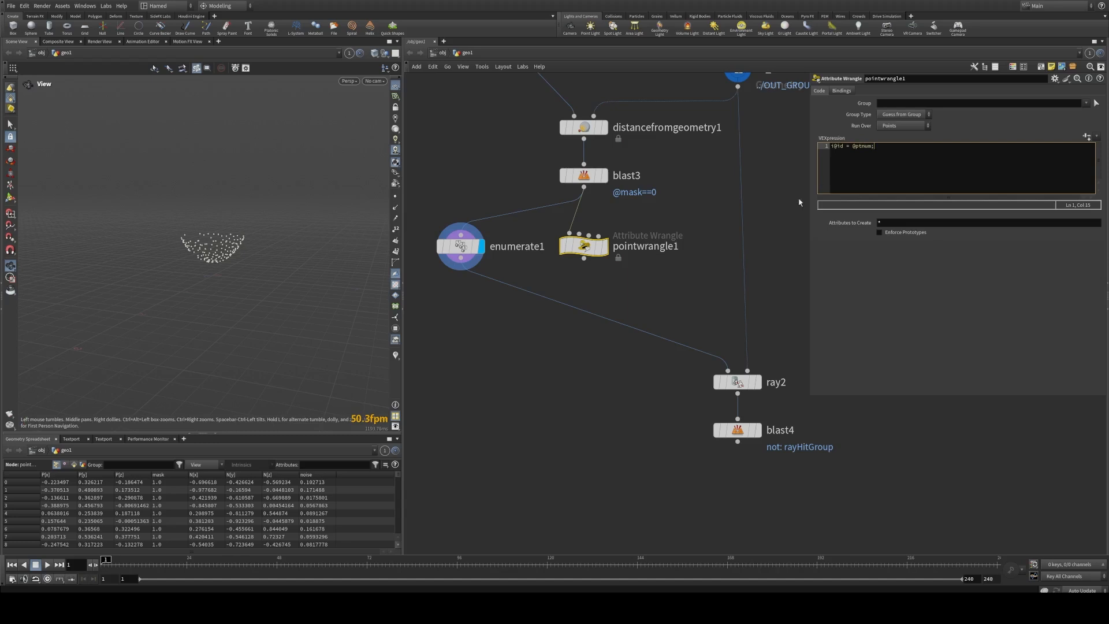
{"action": "left_click", "coordinate": [645, 296]}
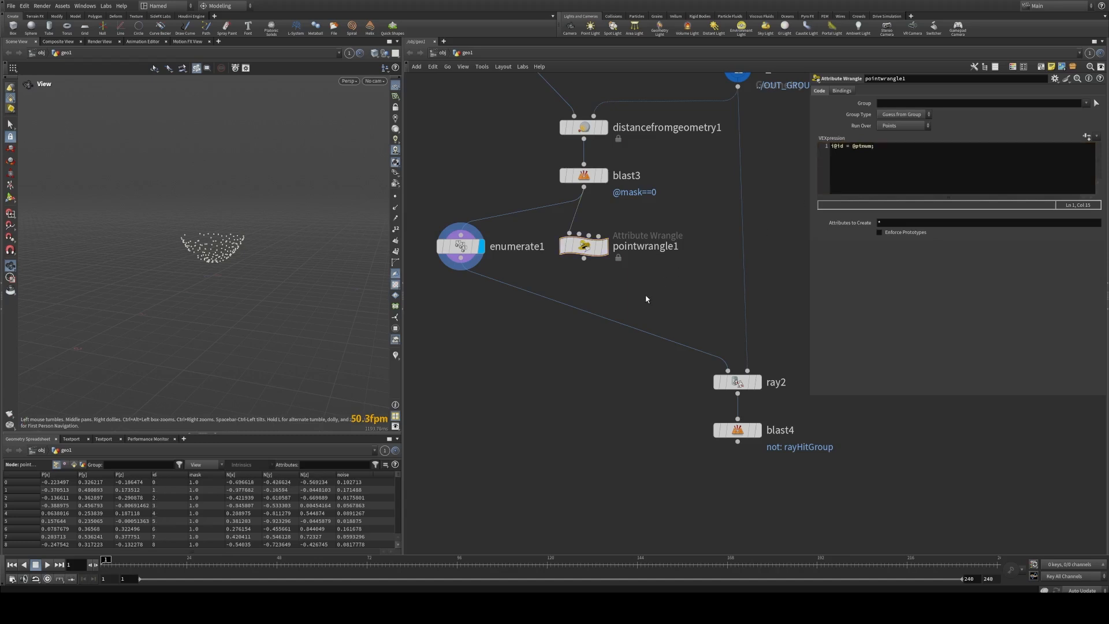
{"action": "left_click", "coordinate": [605, 247]}
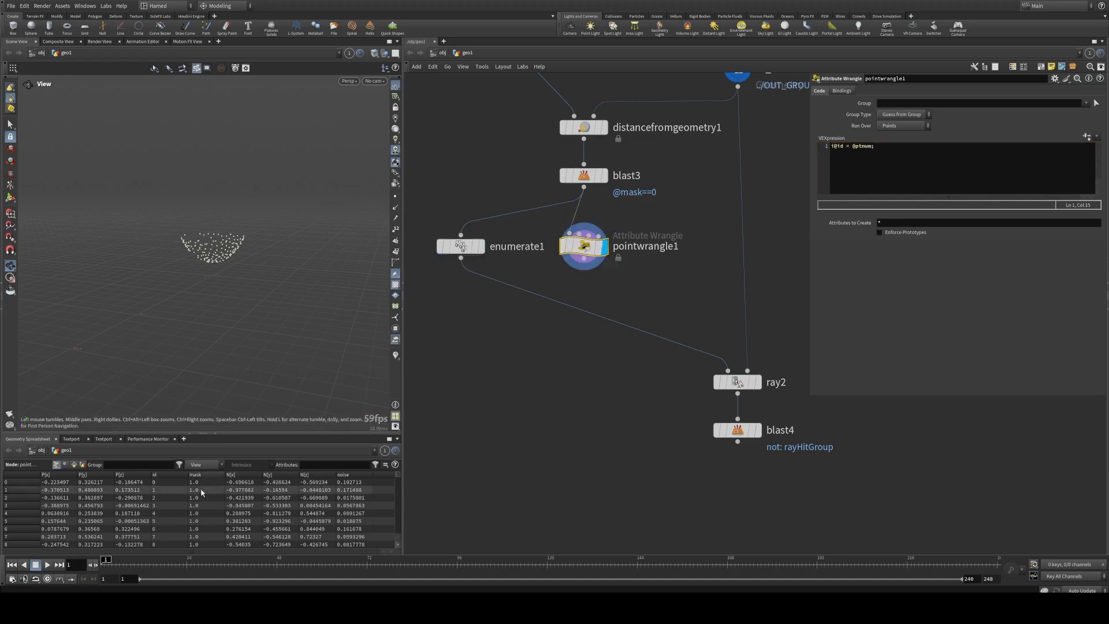
Step: Compare the id values of pointwrangle1 and enumerate1 in the Geometry Spreadsheet by displaying each node
{"action": "scroll", "coordinate": [398, 478], "scroll_direction": "down", "scroll_amount": 1}
{"action": "left_click_drag", "start_coordinate": [398, 478], "coordinate": [397, 537]}
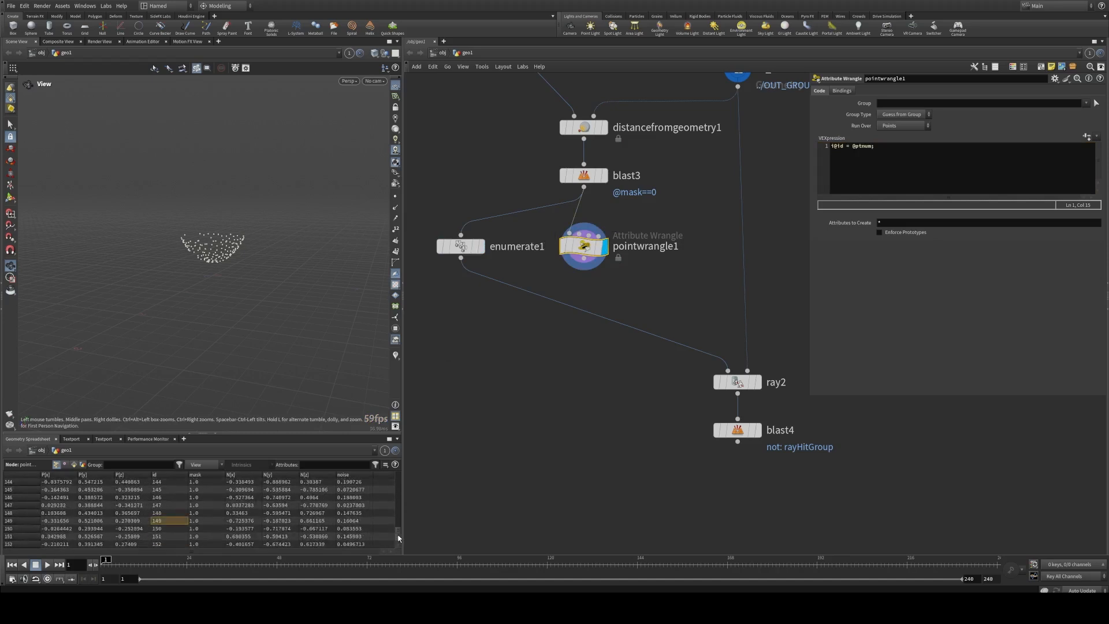
{"action": "left_click", "coordinate": [461, 246]}
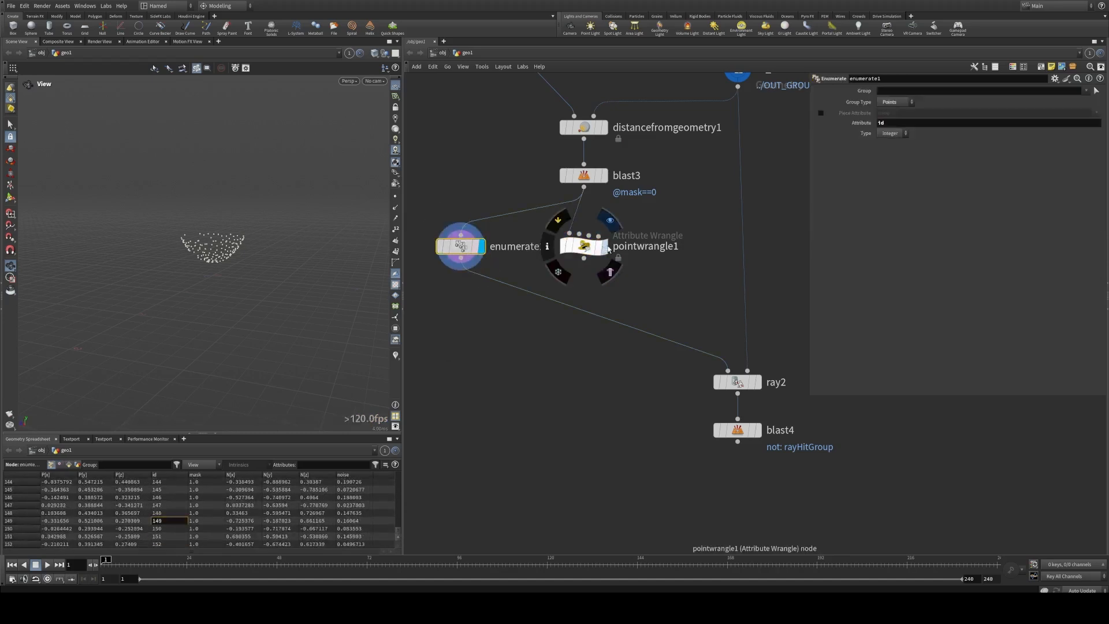
{"action": "left_click", "coordinate": [589, 249]}
Step: Feed ray2's first input from pointwrangle1 instead of enumerate1 and shift enumerate1 further aside
{"action": "left_click_drag", "start_coordinate": [645, 279], "coordinate": [420, 226]}
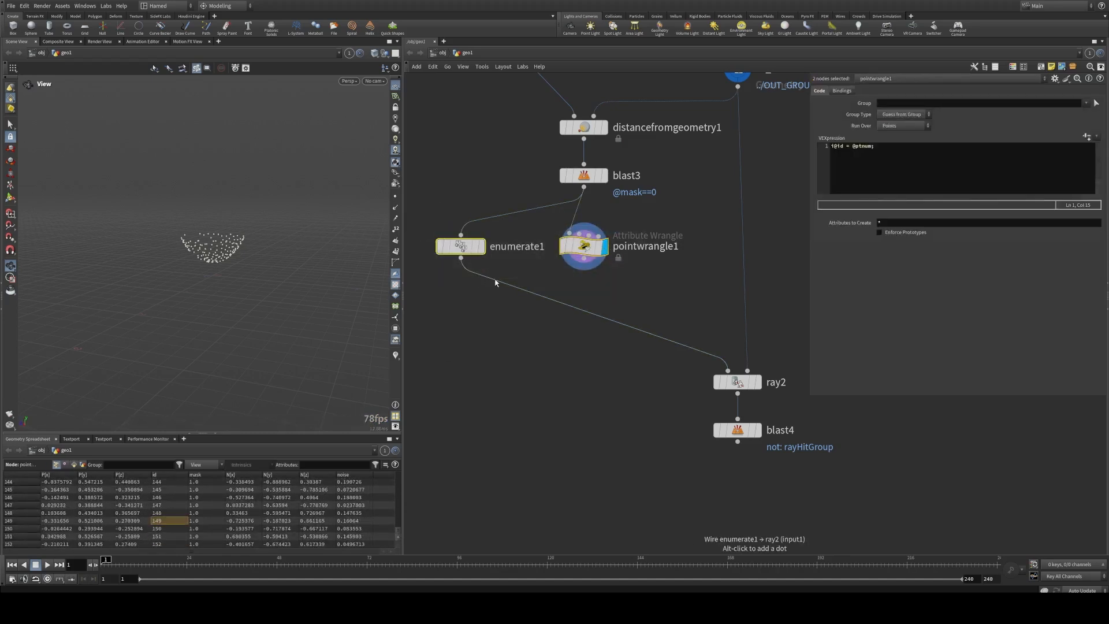
{"action": "left_click_drag", "start_coordinate": [495, 280], "coordinate": [438, 247]}
{"action": "left_click", "coordinate": [582, 248]}
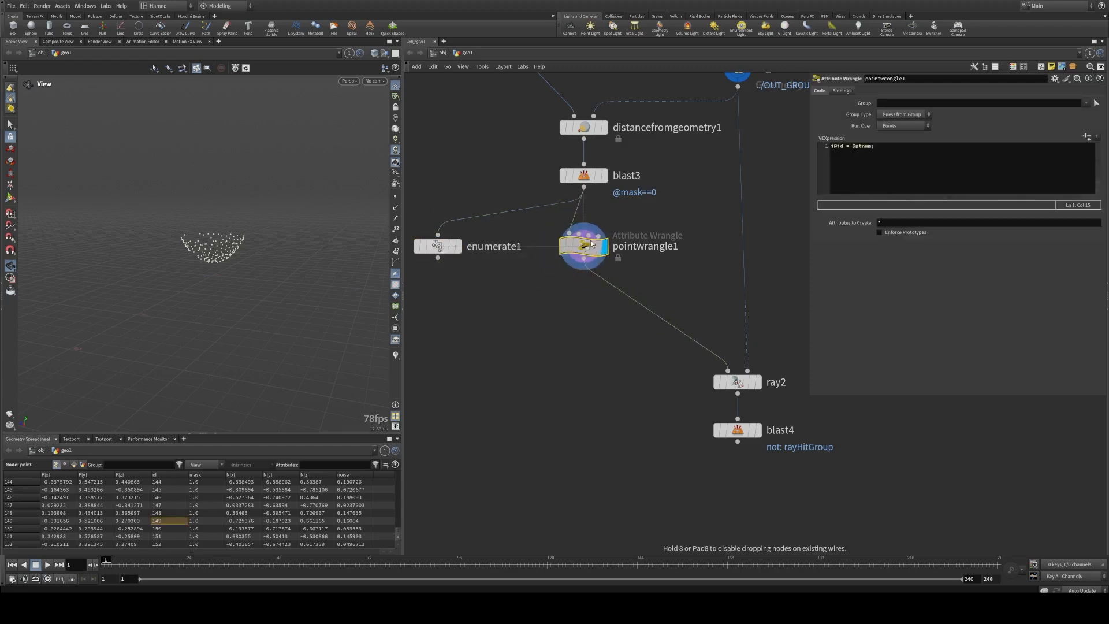
Step: Switch the network wires to the rounded style and move ray2 and blast4 under IN_GROUND1
{"action": "scroll", "coordinate": [522, 297], "scroll_direction": "down", "scroll_amount": 3}
{"action": "left_click_drag", "start_coordinate": [549, 302], "coordinate": [654, 427]}
{"action": "key", "text": "shift+s"}
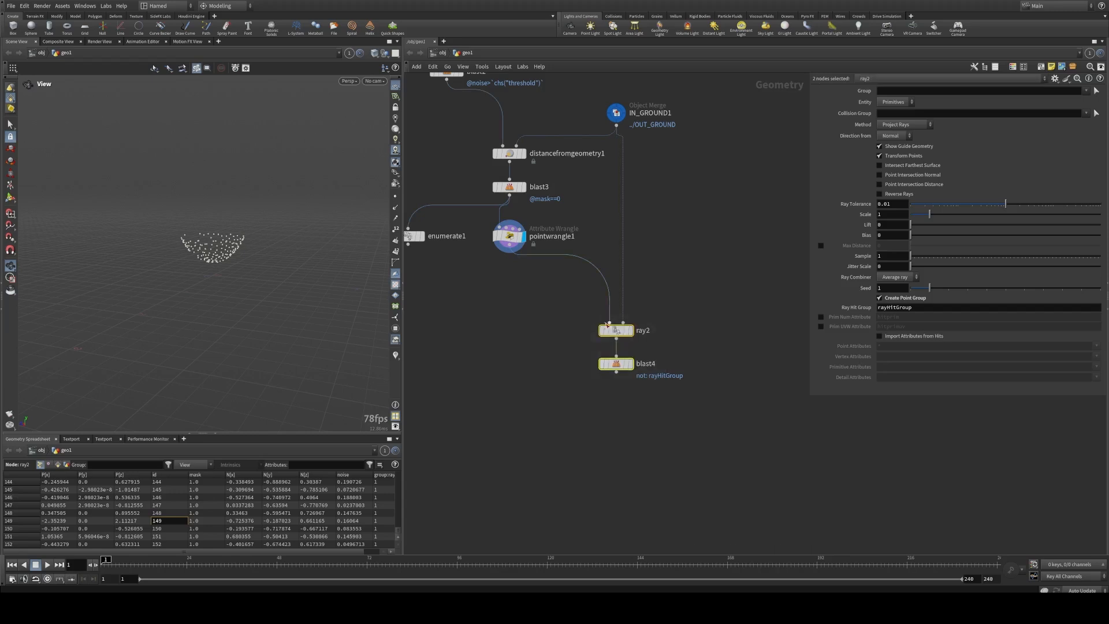
{"action": "left_click_drag", "start_coordinate": [619, 335], "coordinate": [615, 310]}
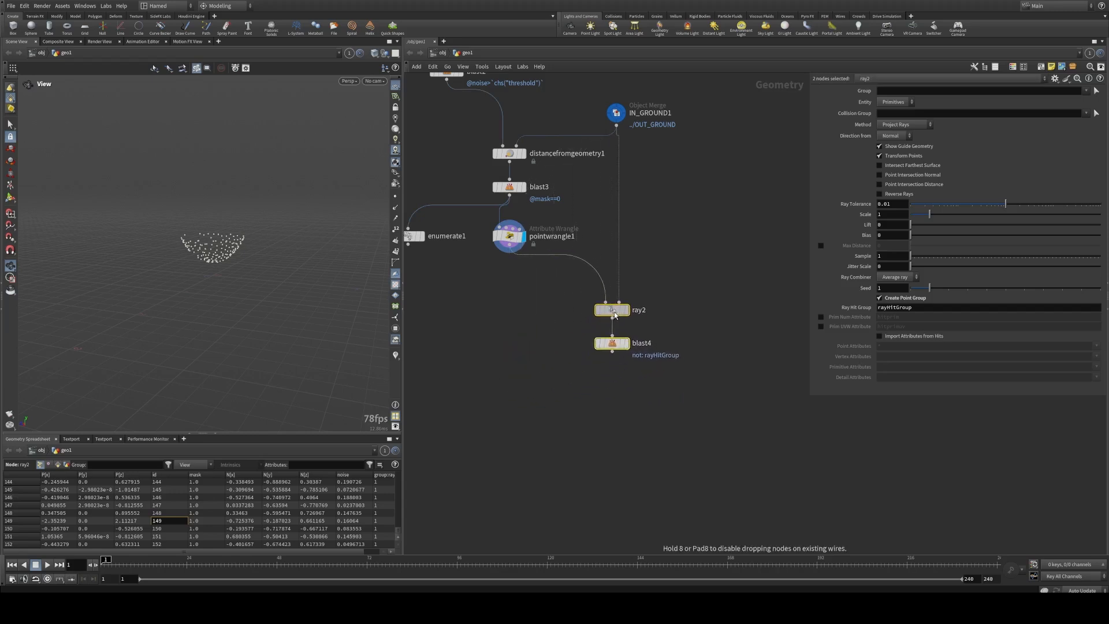
Step: Display blast4, then wire pointwrangle1 and blast4 into a new Merge node below them
{"action": "left_click", "coordinate": [628, 340]}
{"action": "left_click", "coordinate": [616, 345]}
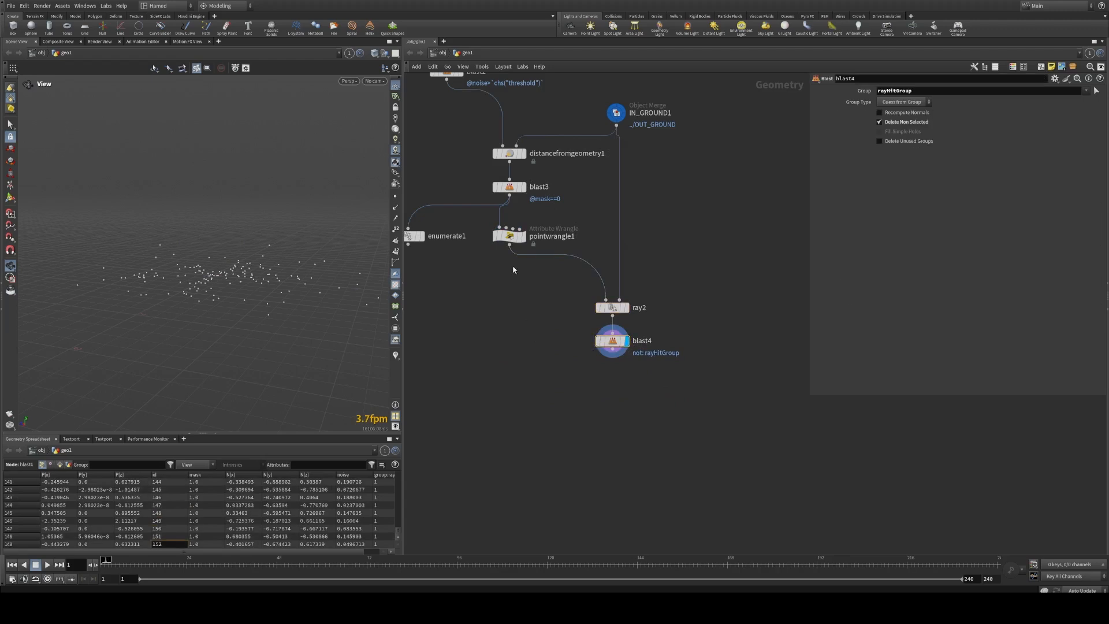
{"action": "left_click", "coordinate": [509, 244]}
{"action": "left_click", "coordinate": [612, 349], "text": "shift"}
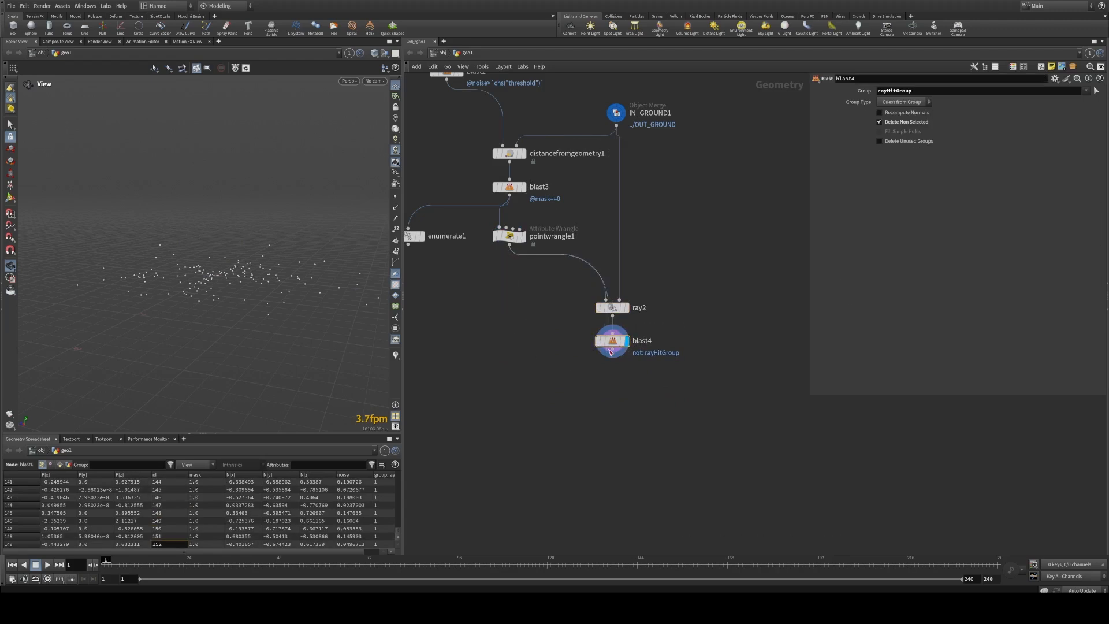
{"action": "left_click", "coordinate": [534, 430], "text": "alt"}
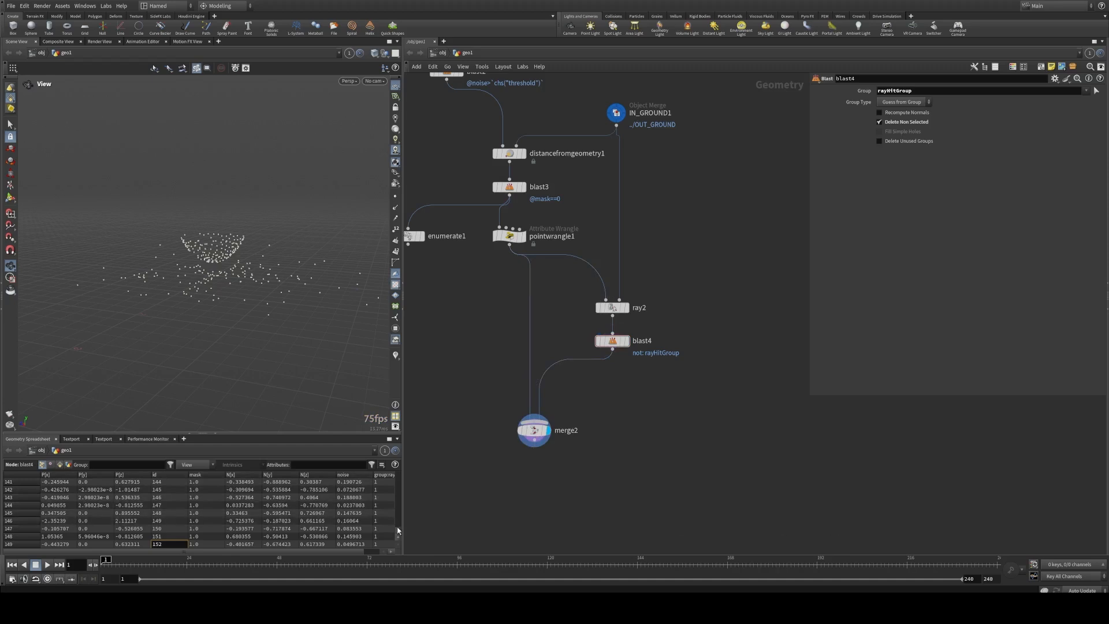
Step: Sort the Geometry Spreadsheet by id and compare the point ids at pointwrangle1, ray2, blast4 and merge2 by displaying each node
{"action": "scroll", "coordinate": [324, 485], "scroll_direction": "up", "scroll_amount": 20}
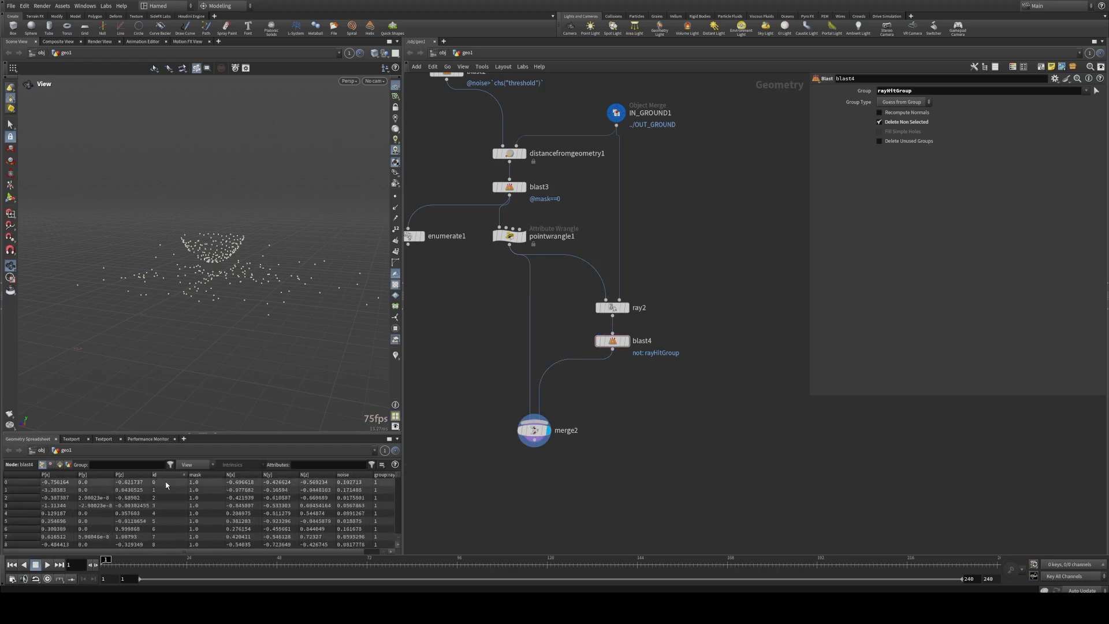
{"action": "left_click", "coordinate": [173, 482]}
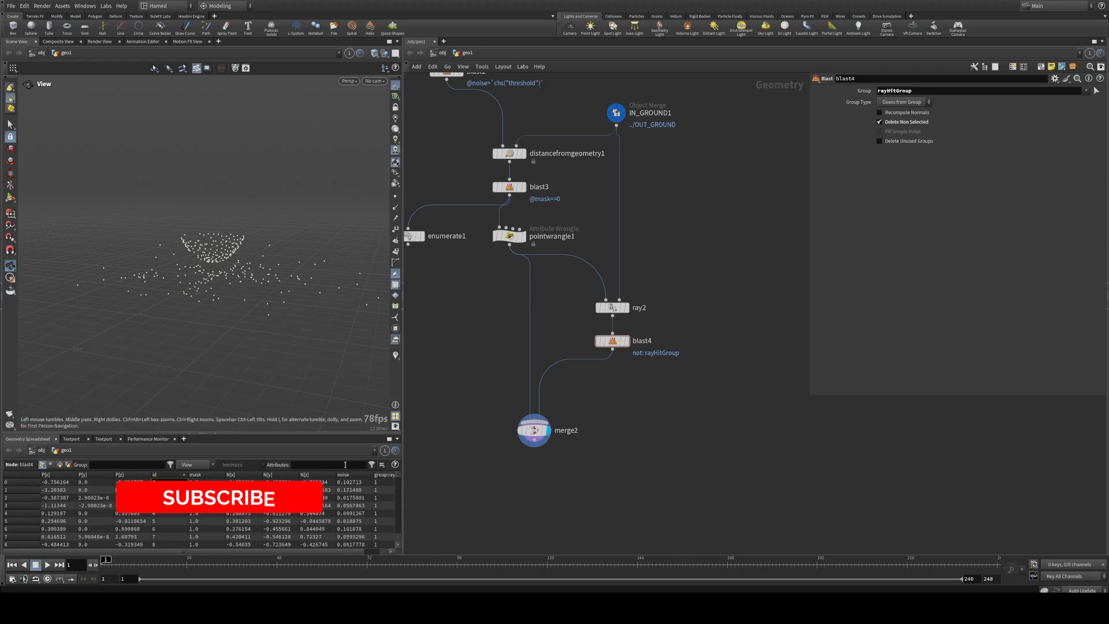
{"action": "left_click", "coordinate": [519, 237]}
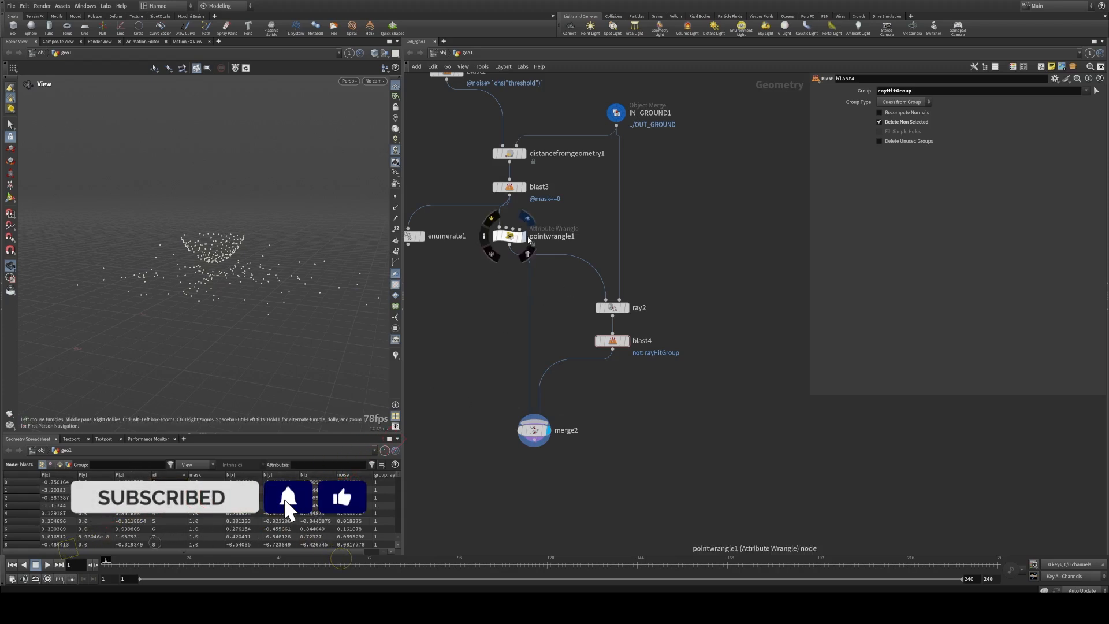
{"action": "left_click", "coordinate": [515, 238]}
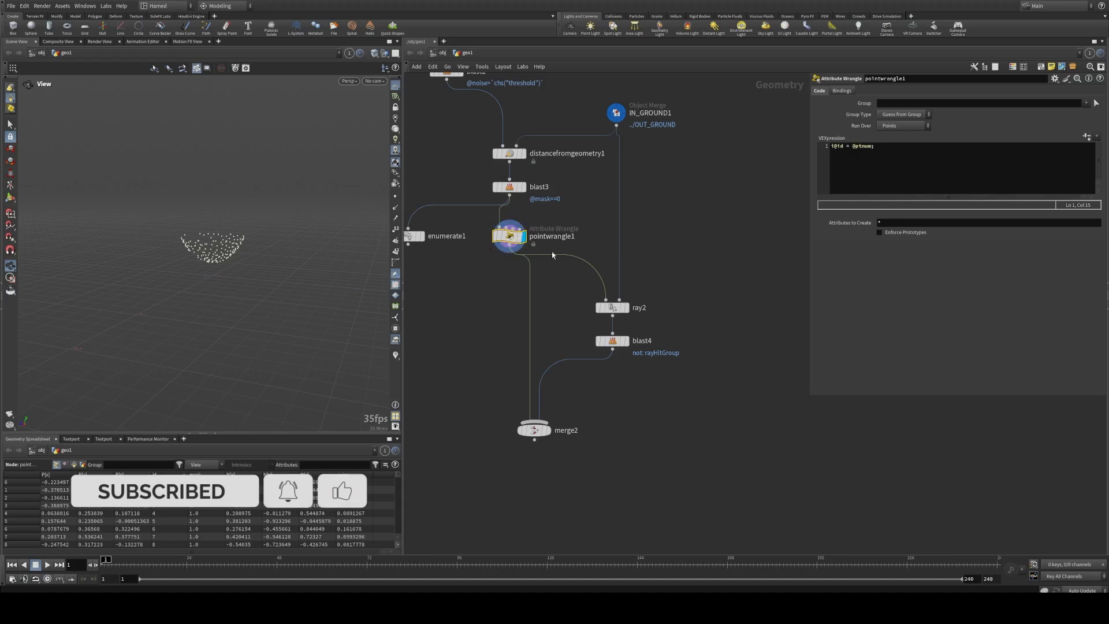
{"action": "left_click", "coordinate": [627, 308]}
{"action": "left_click", "coordinate": [613, 310]}
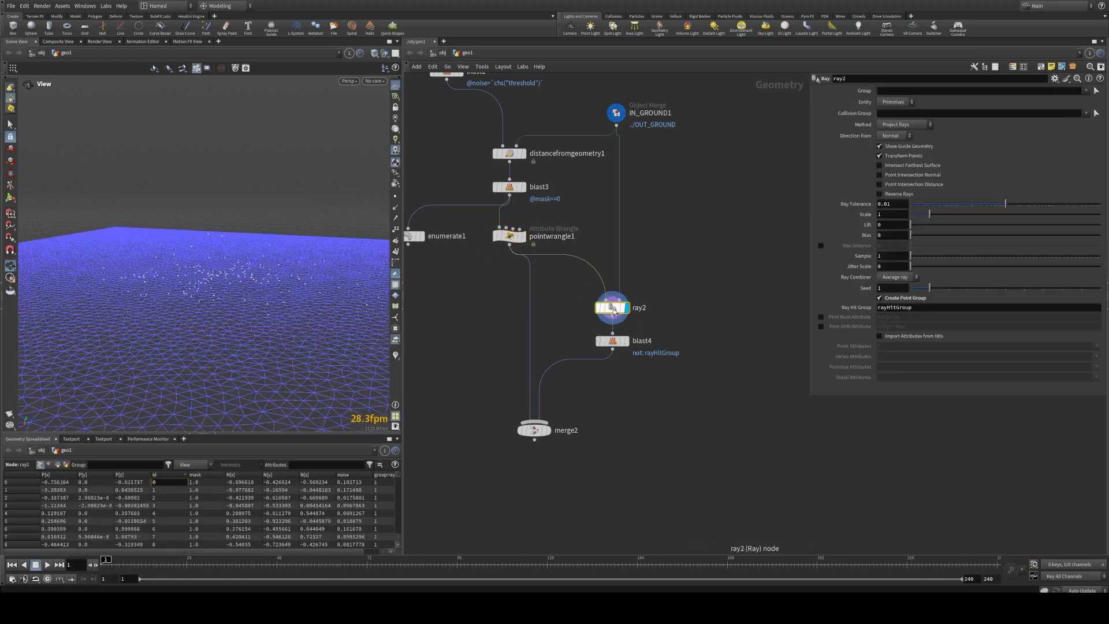
{"action": "left_click", "coordinate": [626, 341]}
{"action": "left_click", "coordinate": [613, 342]}
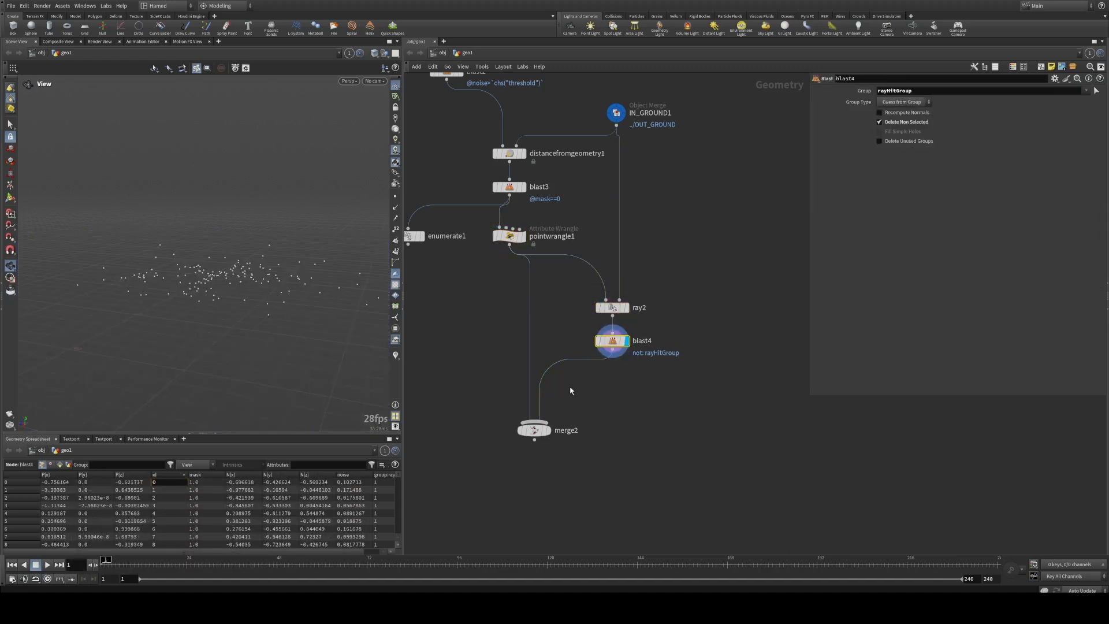
{"action": "left_click", "coordinate": [547, 431]}
{"action": "left_click", "coordinate": [535, 436]}
Step: Create an Add node, wire it under merge2 and display it
{"action": "middle_click_drag", "start_coordinate": [536, 436], "coordinate": [522, 361]}
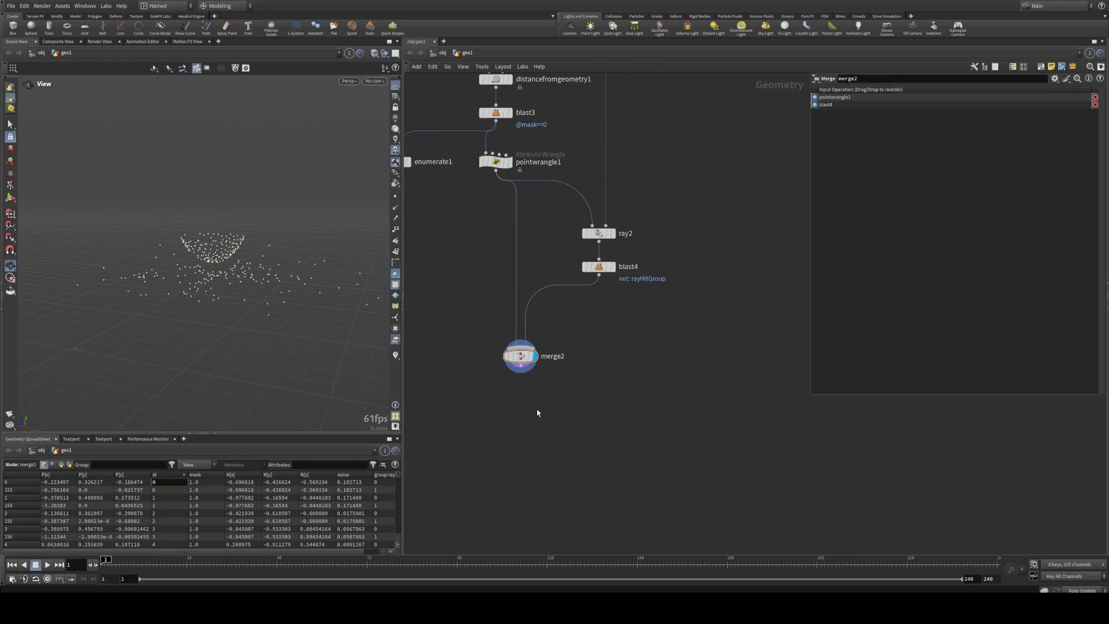
{"action": "key", "text": "Tab"}
{"action": "type", "text": "add"}
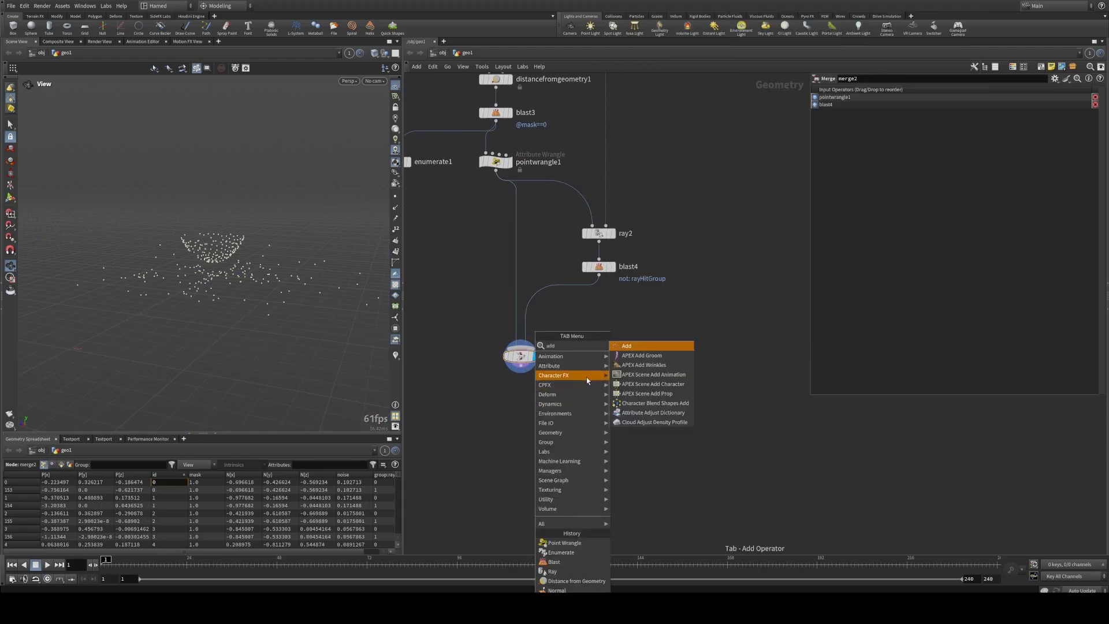
{"action": "left_click", "coordinate": [628, 346]}
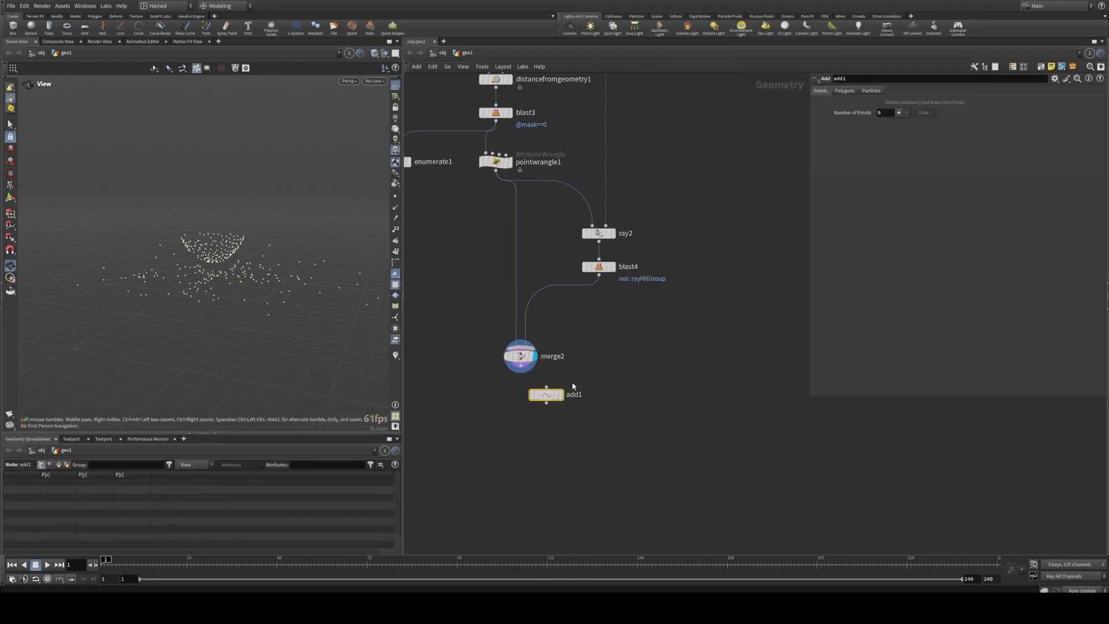
{"action": "left_click", "coordinate": [559, 396]}
{"action": "left_click_drag", "start_coordinate": [545, 400], "coordinate": [519, 403]}
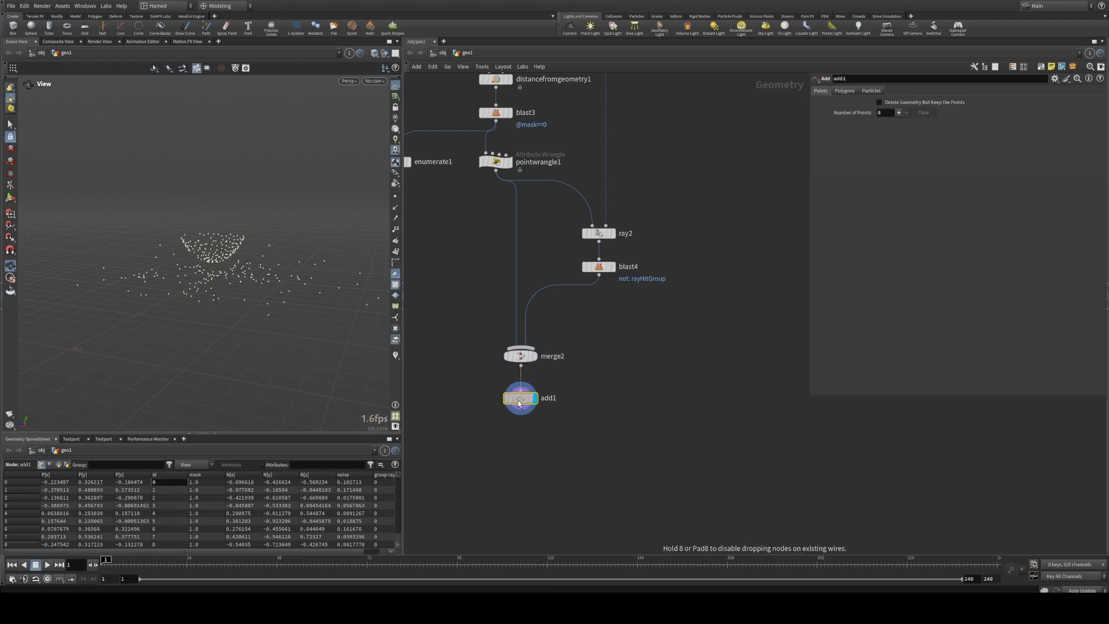
Step: Set add1 to create polygons by group, adding by attribute with the attribute name id
{"action": "left_click", "coordinate": [846, 92]}
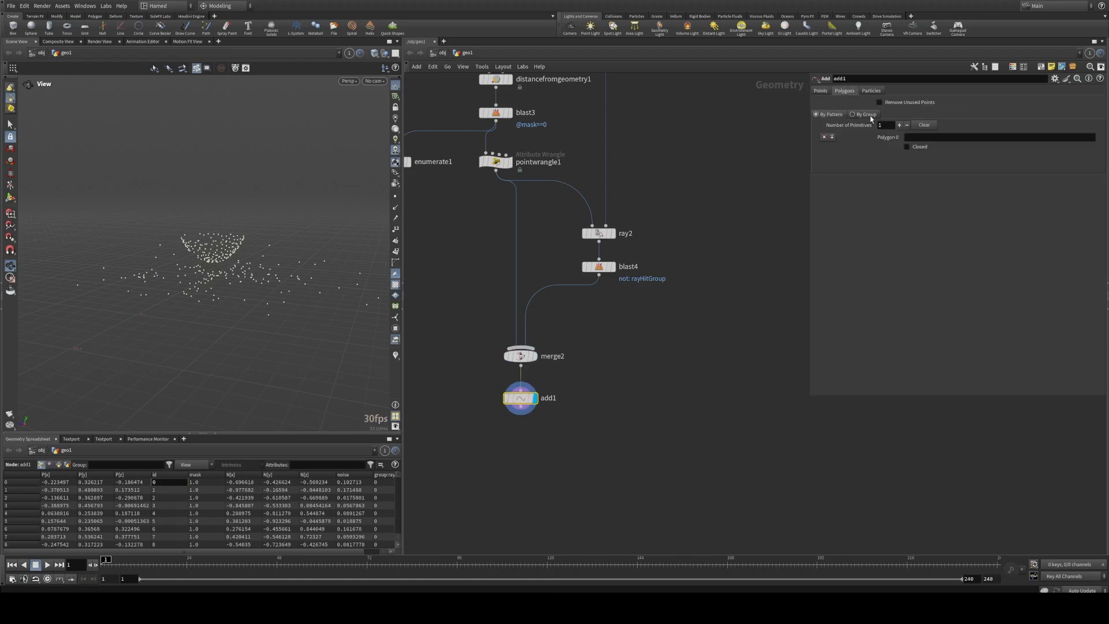
{"action": "left_click", "coordinate": [853, 114]}
{"action": "left_click", "coordinate": [908, 136]}
{"action": "left_click", "coordinate": [898, 183]}
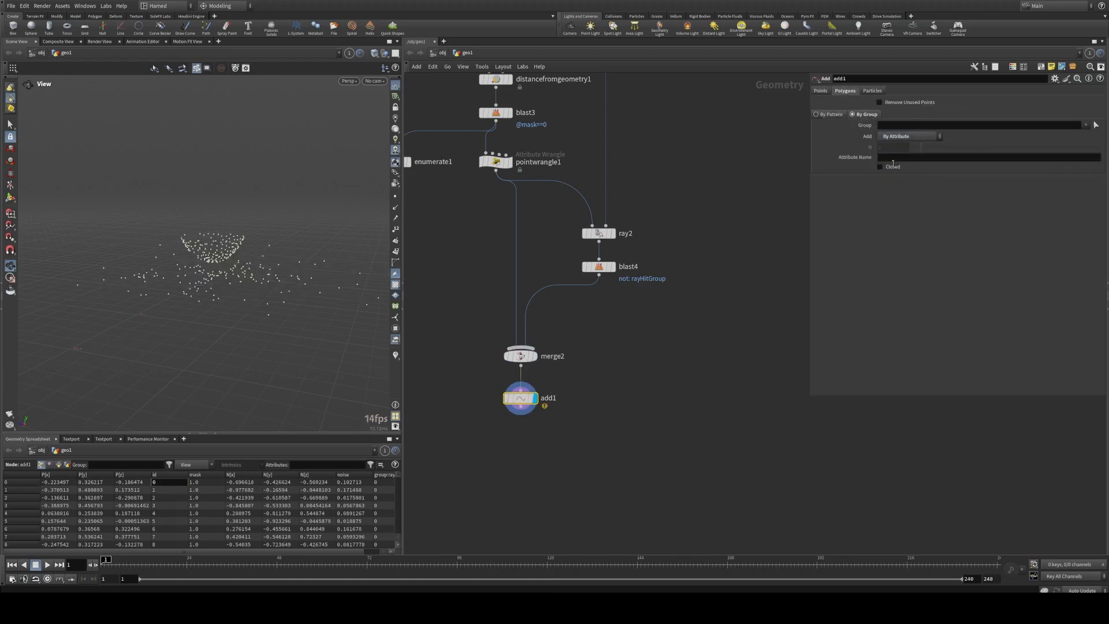
{"action": "left_click", "coordinate": [893, 157]}
{"action": "type", "text": "id"}
{"action": "key", "text": "Return"}
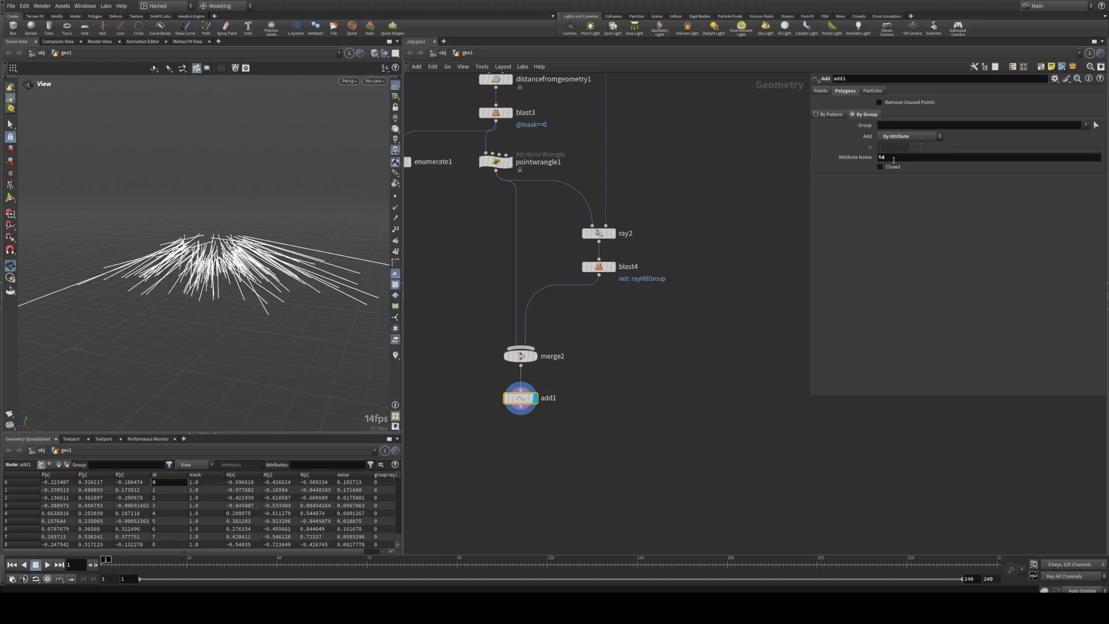
Step: Turn on point display in the viewport and examine the connecting lines from several angles
{"action": "middle_click_drag", "start_coordinate": [630, 338], "coordinate": [642, 328]}
{"action": "left_click_drag", "start_coordinate": [262, 240], "coordinate": [254, 271]}
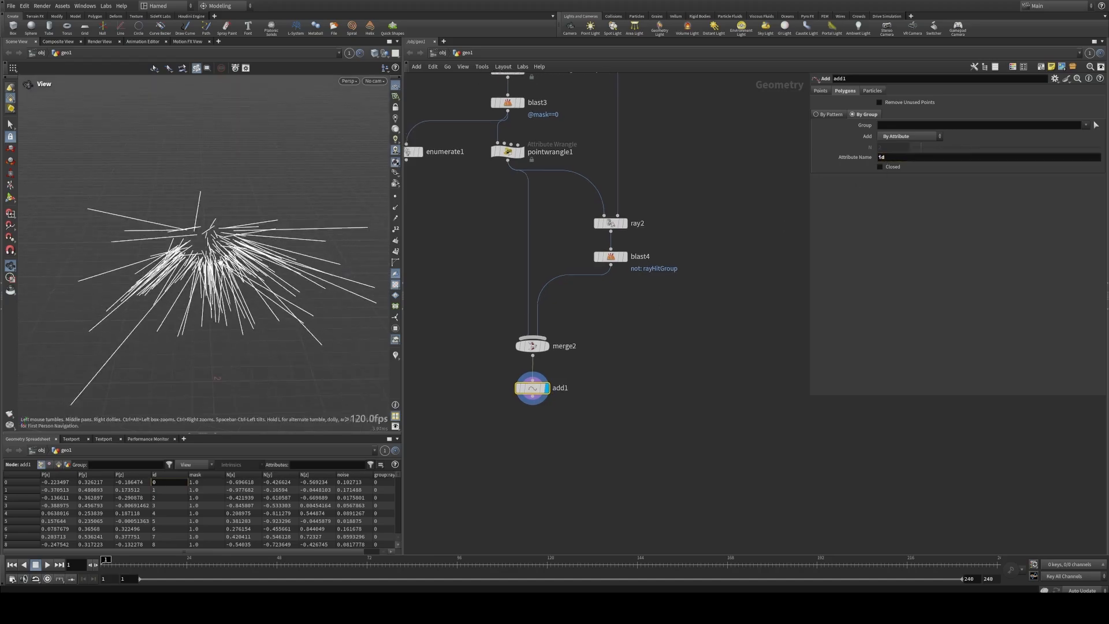
{"action": "right_click_drag", "start_coordinate": [254, 272], "coordinate": [312, 257]}
{"action": "left_click_drag", "start_coordinate": [312, 257], "coordinate": [145, 250]}
{"action": "mouse_move", "coordinate": [240, 304]}
{"action": "left_mouse_down"}
{"action": "mouse_move", "coordinate": [231, 283]}
{"action": "mouse_move", "coordinate": [264, 277]}
{"action": "left_mouse_up"}
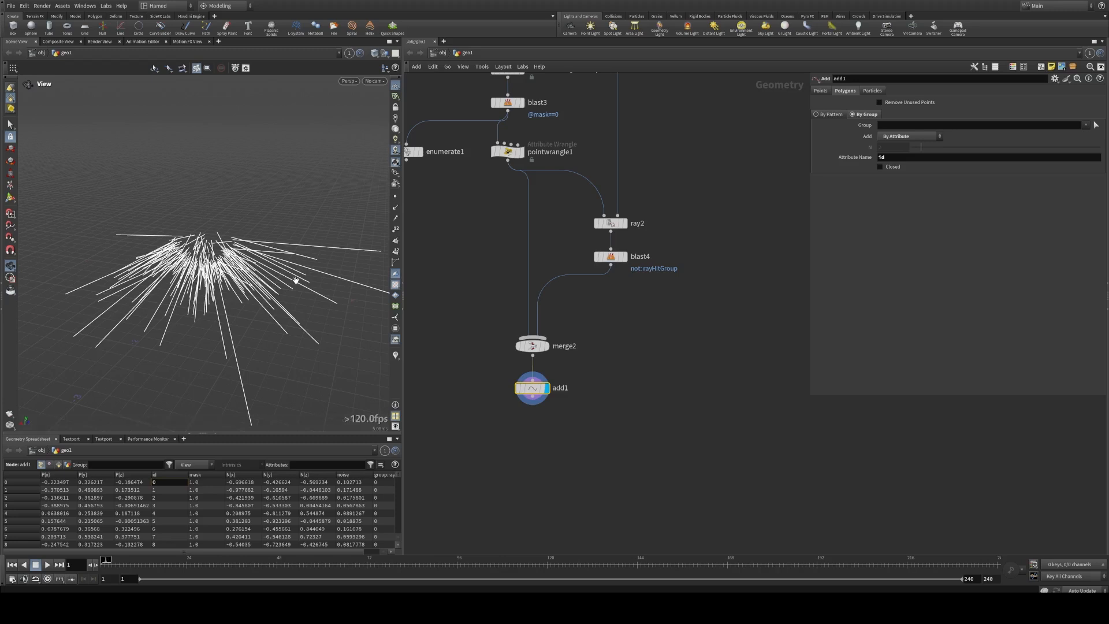
{"action": "left_click_drag", "start_coordinate": [284, 277], "coordinate": [335, 248]}
{"action": "left_click", "coordinate": [395, 196]}
{"action": "right_click_drag", "start_coordinate": [335, 248], "coordinate": [372, 255]}
{"action": "mouse_move", "coordinate": [373, 255]}
{"action": "left_mouse_down"}
{"action": "mouse_move", "coordinate": [271, 283]}
{"action": "mouse_move", "coordinate": [200, 277]}
{"action": "mouse_move", "coordinate": [135, 231]}
{"action": "mouse_move", "coordinate": [375, 259]}
{"action": "left_mouse_up"}
{"action": "left_click_drag", "start_coordinate": [254, 217], "coordinate": [121, 198]}
Step: Compare the viewport results of blast4, ray2, merge2 and add1 by displaying each node in turn
{"action": "left_click", "coordinate": [628, 238]}
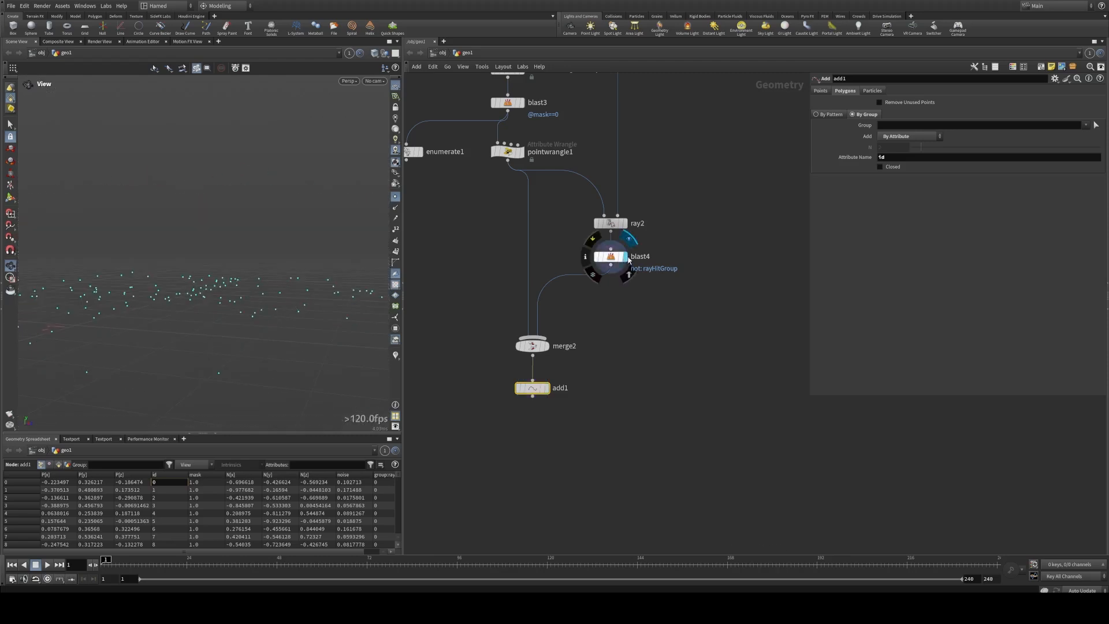
{"action": "left_click", "coordinate": [611, 256]}
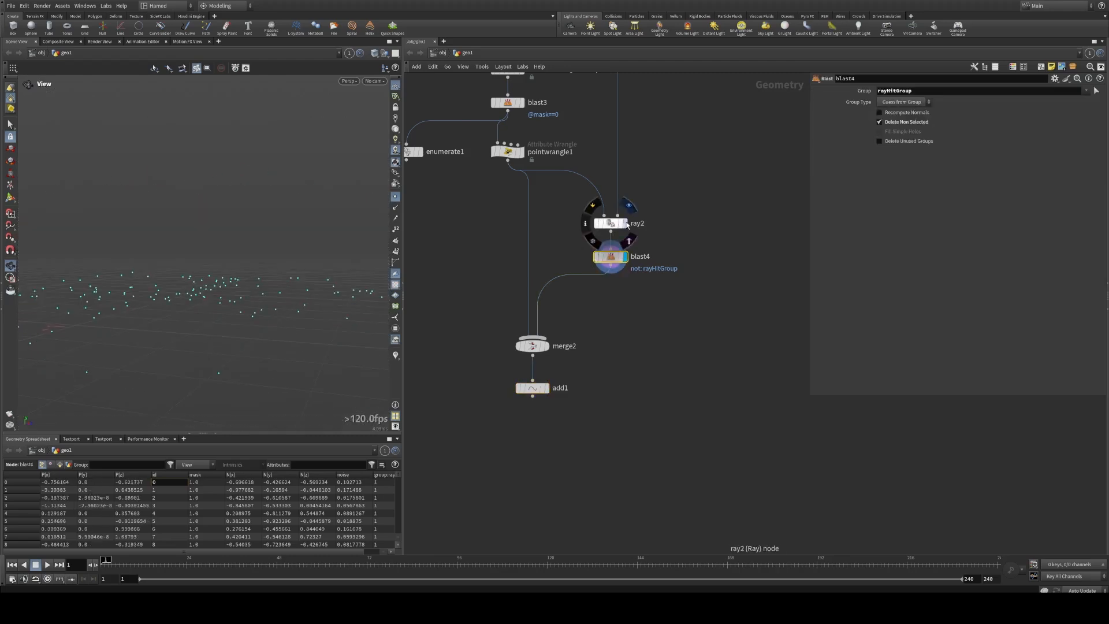
{"action": "left_click", "coordinate": [625, 223]}
{"action": "left_click", "coordinate": [610, 223]}
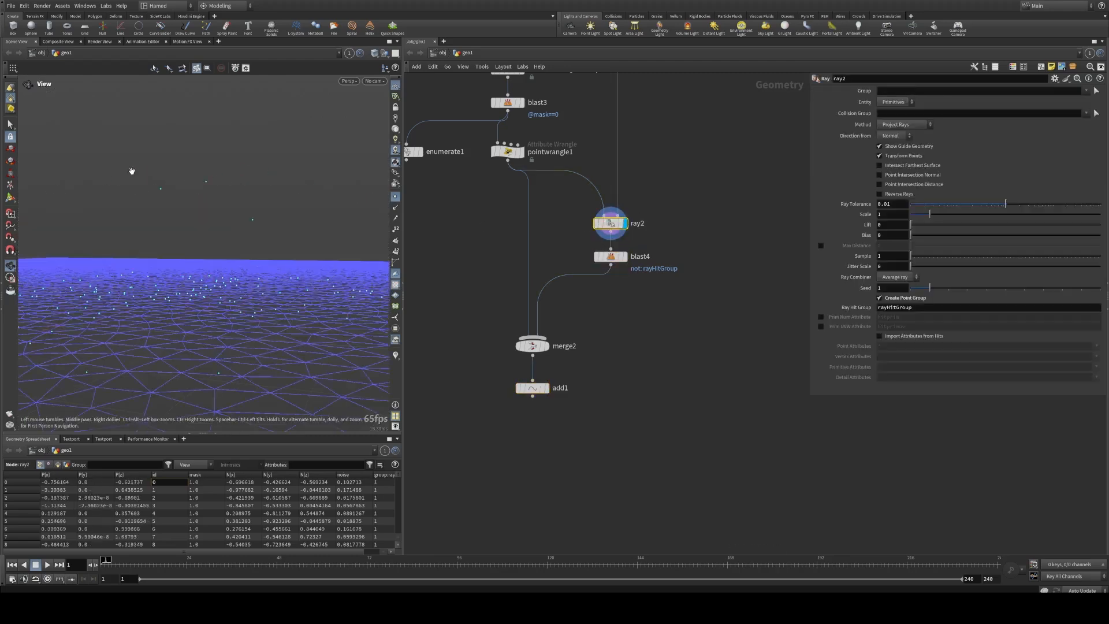
{"action": "left_click", "coordinate": [545, 346]}
{"action": "left_click", "coordinate": [532, 345]}
{"action": "middle_click_drag", "start_coordinate": [553, 388], "coordinate": [552, 331]}
{"action": "left_click", "coordinate": [546, 331]}
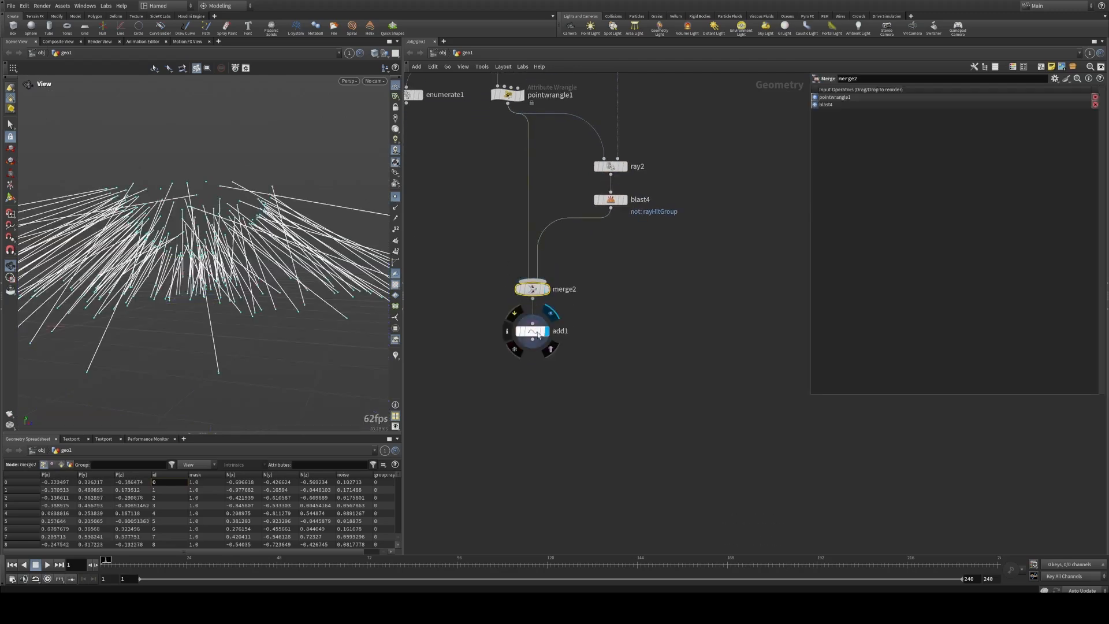
{"action": "left_click", "coordinate": [532, 331]}
{"action": "left_click_drag", "start_coordinate": [144, 231], "coordinate": [121, 207]}
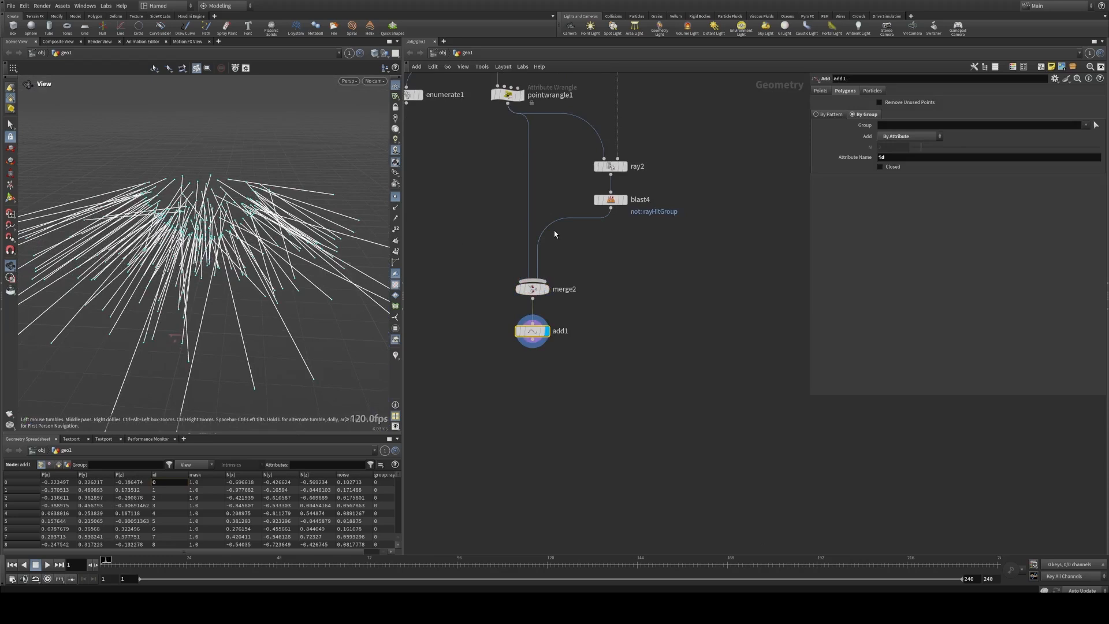
Step: Move merge2 and add1 together into line below pointwrangle1 and inspect the upper ends of the connecting lines
{"action": "left_click_drag", "start_coordinate": [582, 373], "coordinate": [499, 269]}
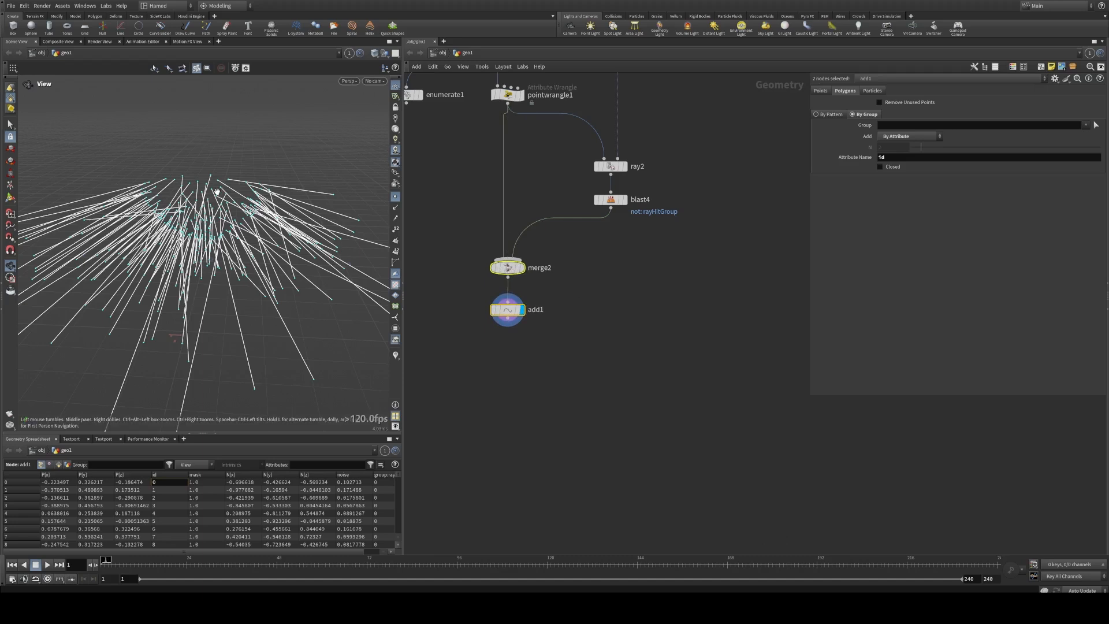
{"action": "left_click_drag", "start_coordinate": [217, 193], "coordinate": [213, 166]}
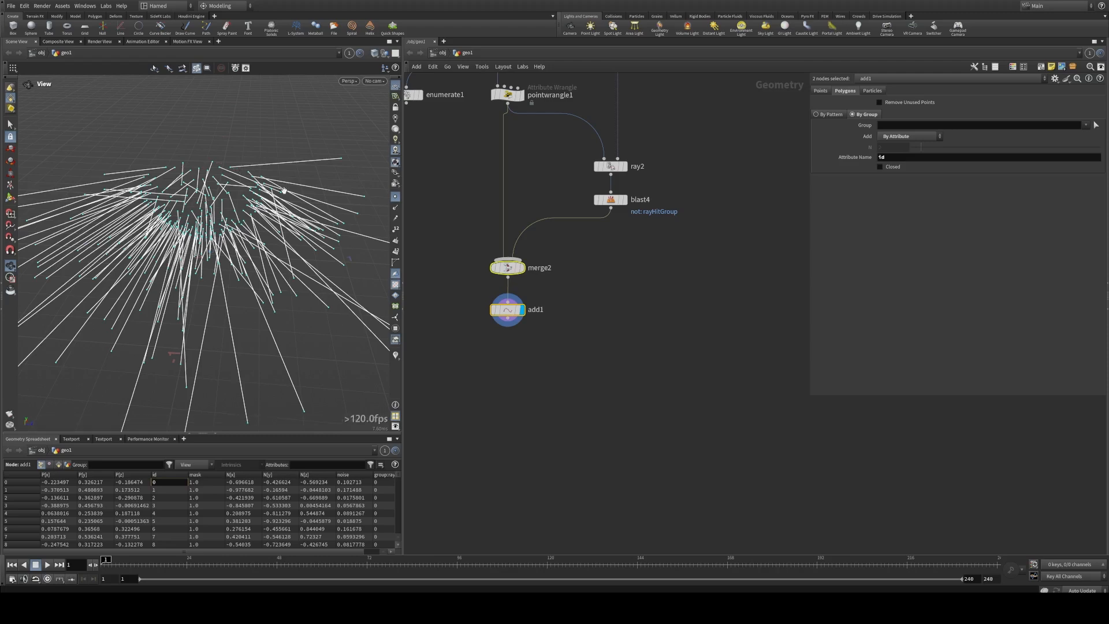
{"action": "left_click_drag", "start_coordinate": [254, 240], "coordinate": [216, 192]}
{"action": "right_click_drag", "start_coordinate": [216, 192], "coordinate": [324, 181]}
{"action": "left_click_drag", "start_coordinate": [324, 181], "coordinate": [254, 193]}
Step: Create a Point Wrangle, wire it under add1 and display it
{"action": "middle_click_drag", "start_coordinate": [533, 371], "coordinate": [550, 325]}
{"action": "key", "text": "Tab"}
{"action": "type", "text": "wra"}
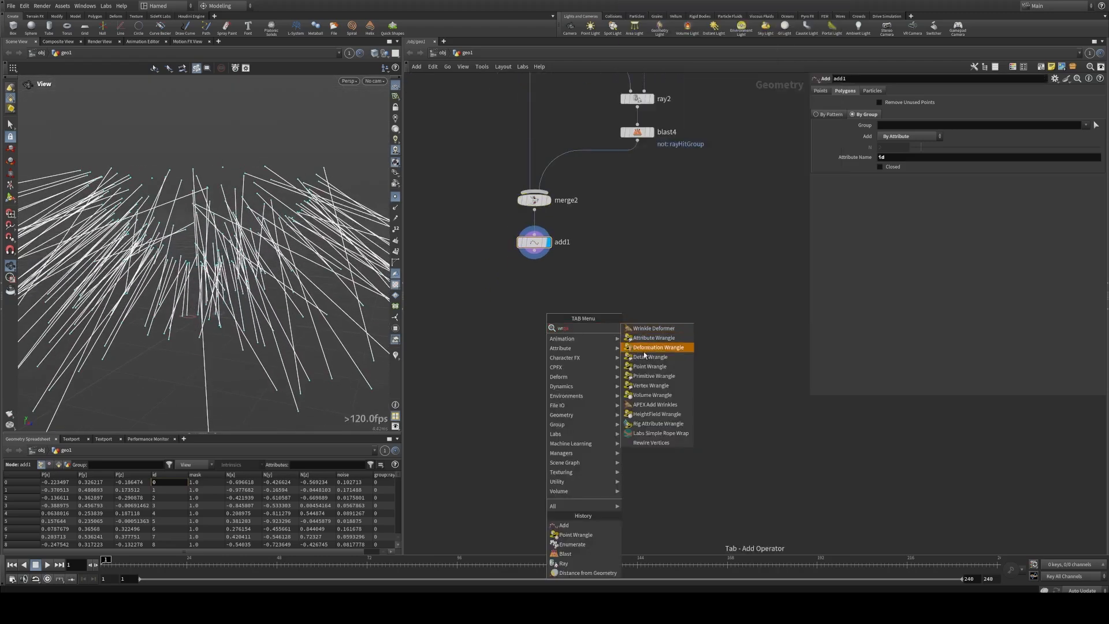
{"action": "left_click", "coordinate": [646, 367]}
{"action": "left_click", "coordinate": [544, 292]}
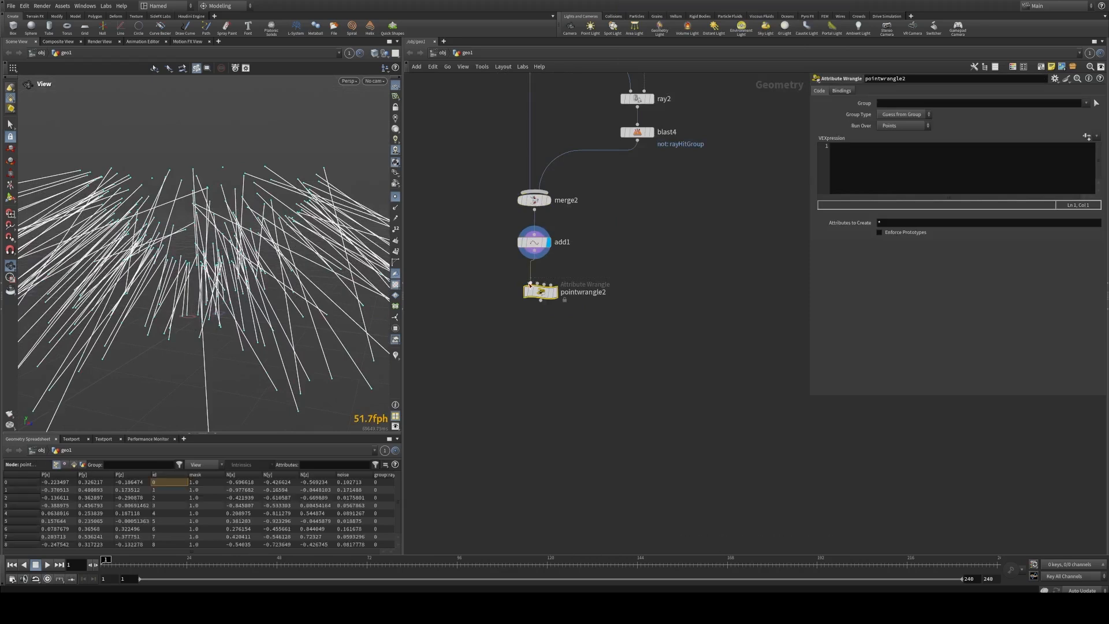
{"action": "left_click", "coordinate": [555, 298]}
{"action": "left_click", "coordinate": [854, 176]}
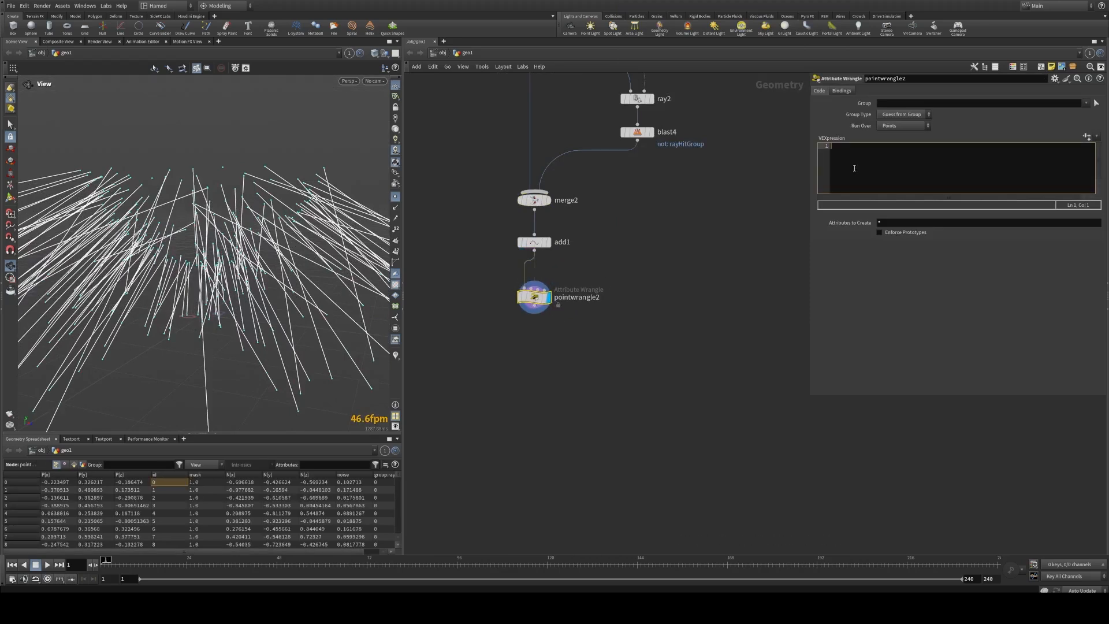
{"action": "type", "text": "int"}
{"action": "type", "text": "nc = neg"}
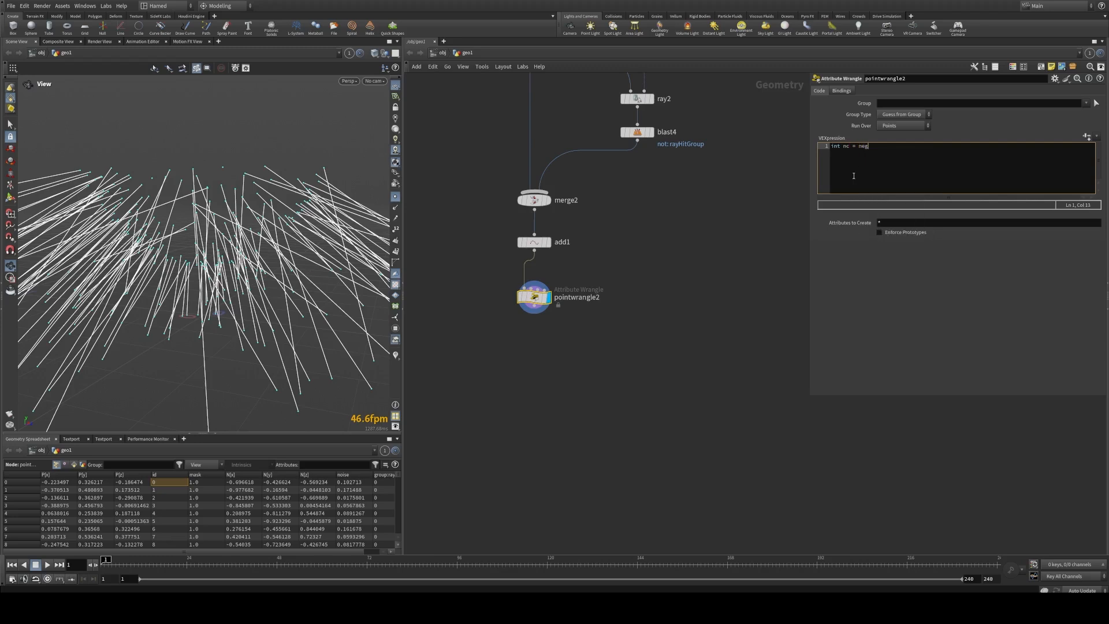
{"action": "key", "text": "BackSpace"}
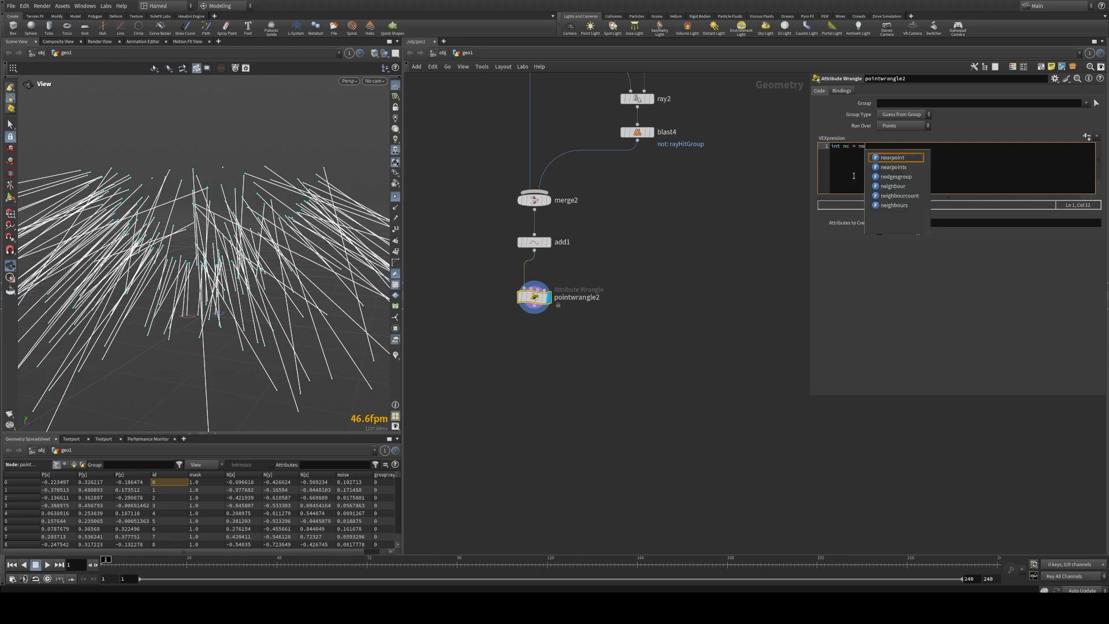
{"action": "type", "text": "ig"}
{"action": "left_click", "coordinate": [913, 168]}
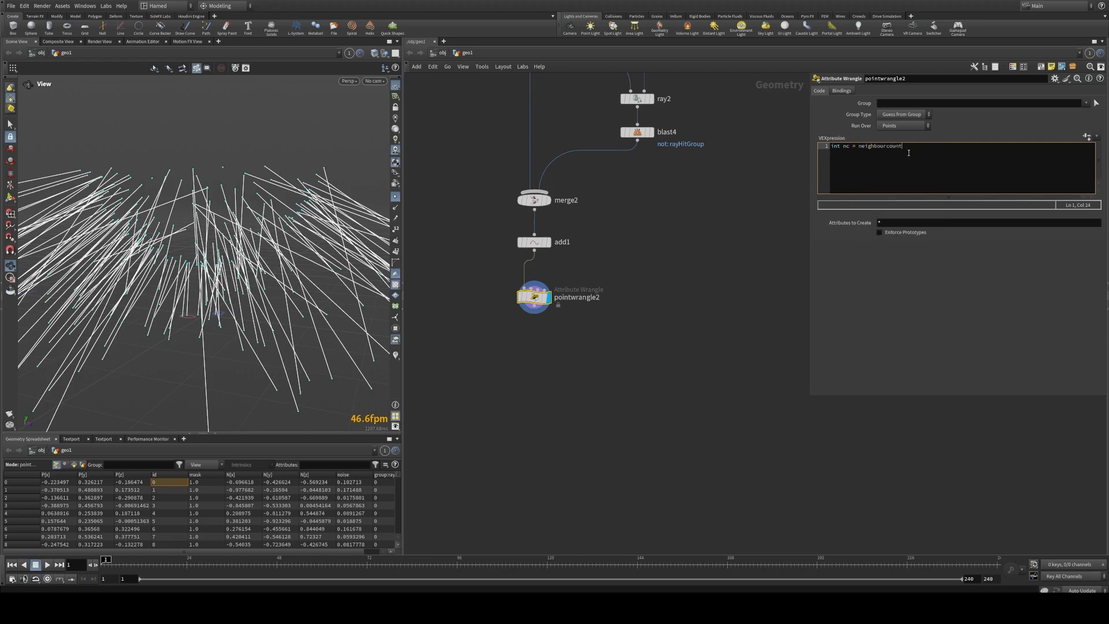
{"action": "type", "text": "(0,@ptnum);"}
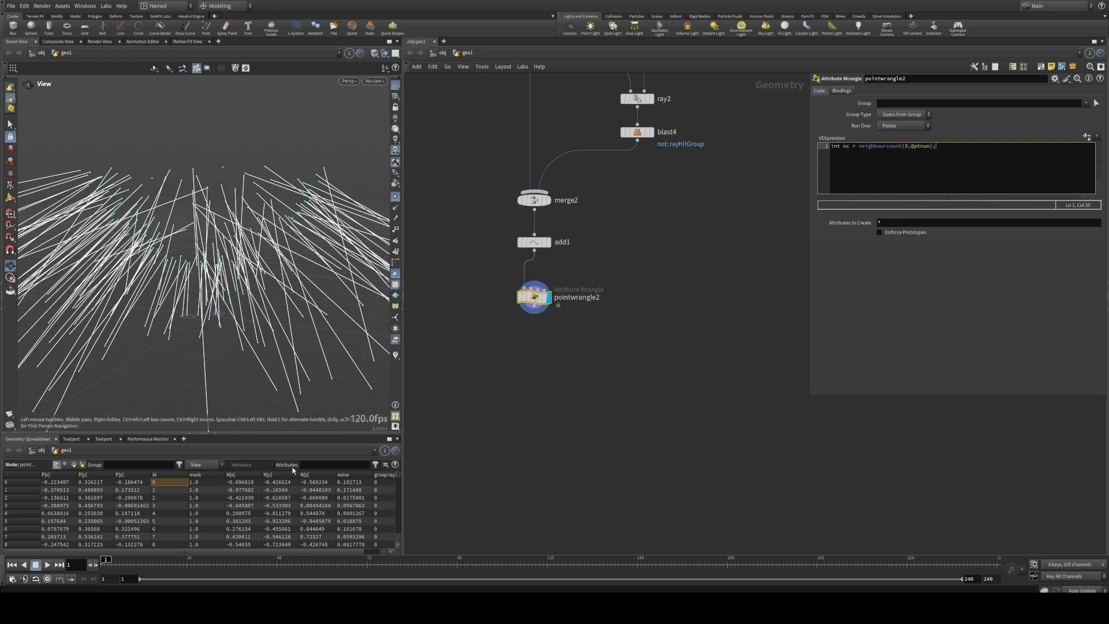
Step: Replace int with @ so nc becomes a point attribute, and check its values in the Geometry Spreadsheet
{"action": "left_click_drag", "start_coordinate": [841, 147], "coordinate": [826, 146]}
{"action": "type", "text": "@"}
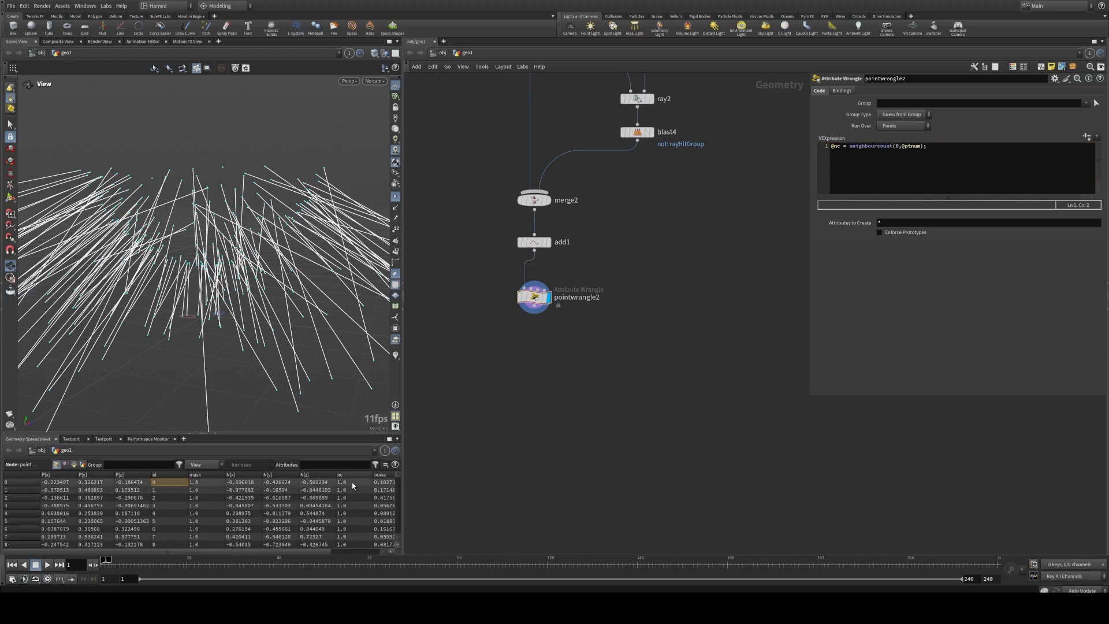
{"action": "left_click_drag", "start_coordinate": [398, 478], "coordinate": [398, 496]}
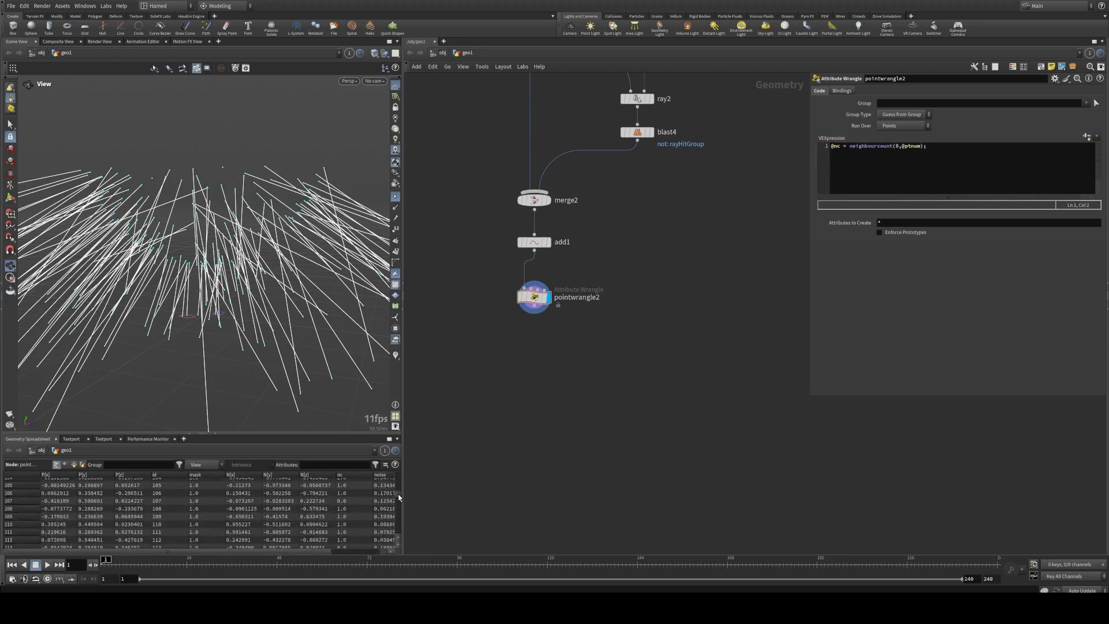
{"action": "left_click", "coordinate": [346, 500]}
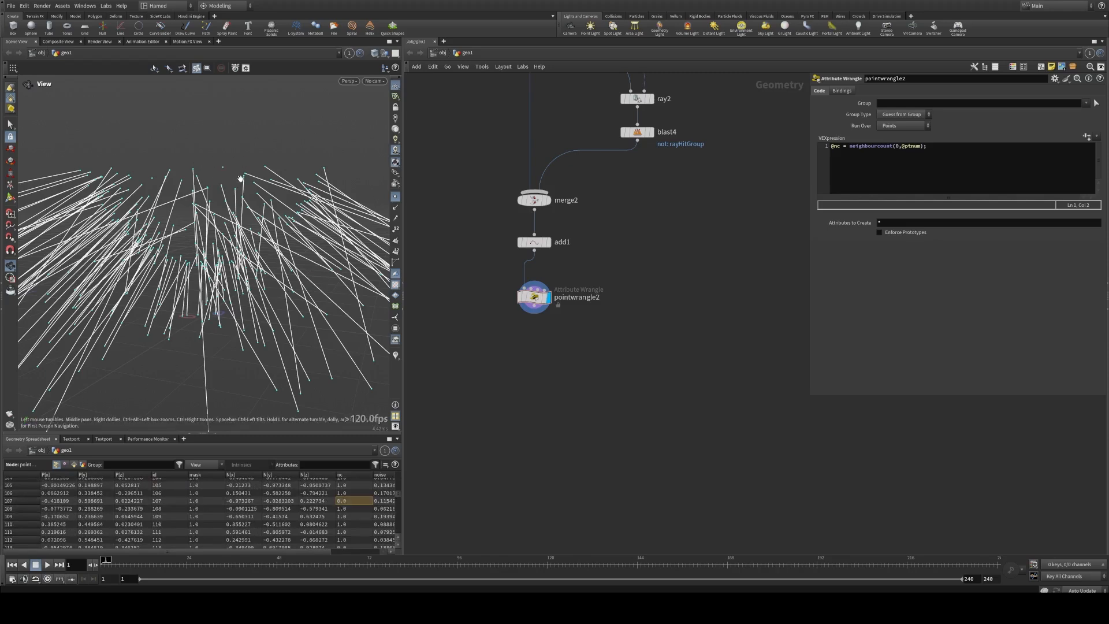
{"action": "left_click_drag", "start_coordinate": [241, 179], "coordinate": [217, 185]}
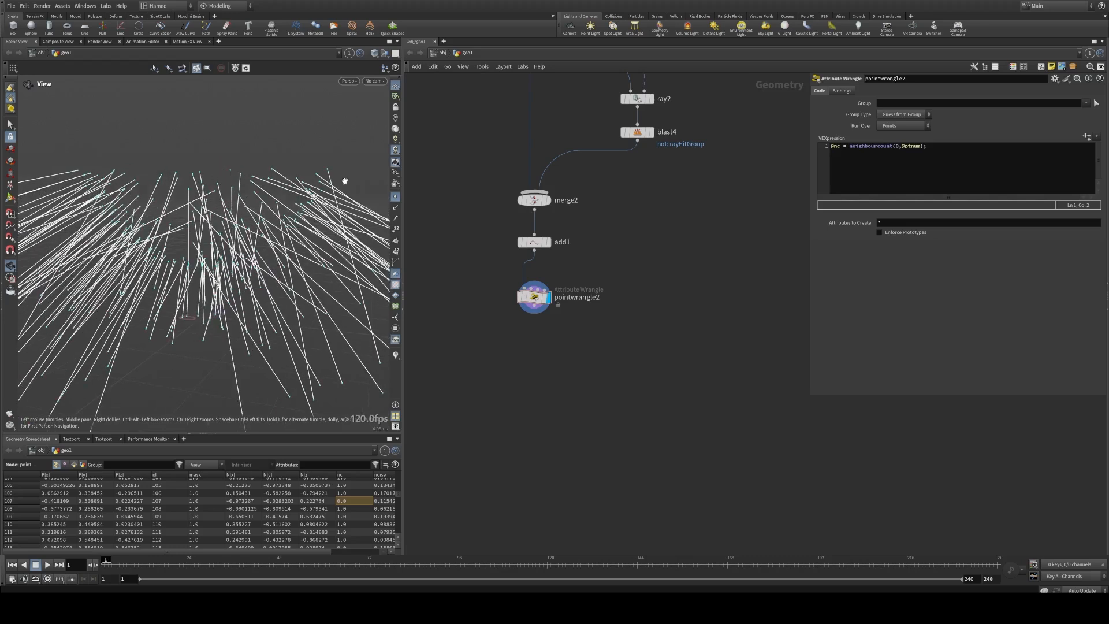
{"action": "left_click", "coordinate": [957, 149]}
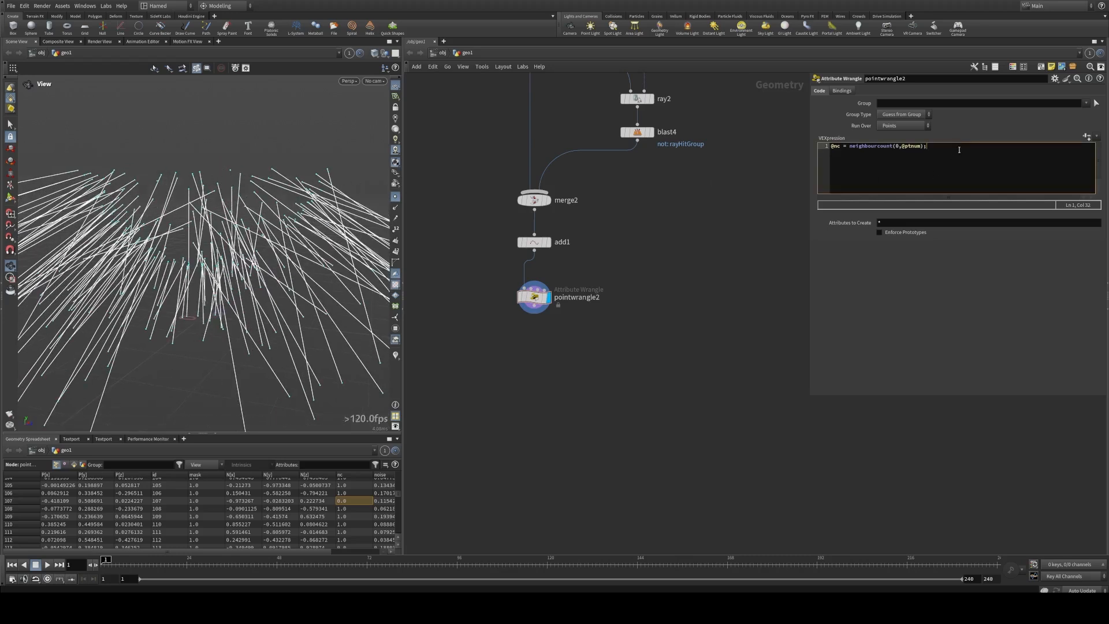
{"action": "left_click", "coordinate": [842, 147]}
{"action": "key", "text": "Home"}
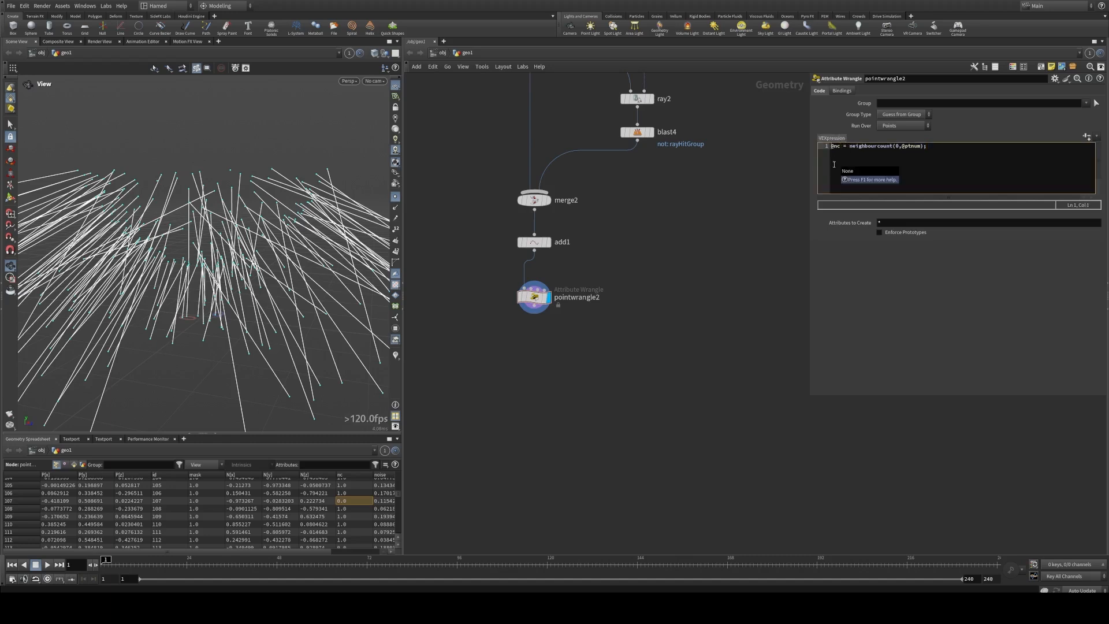
{"action": "key", "text": "Delete"}
{"action": "type", "text": "int"}
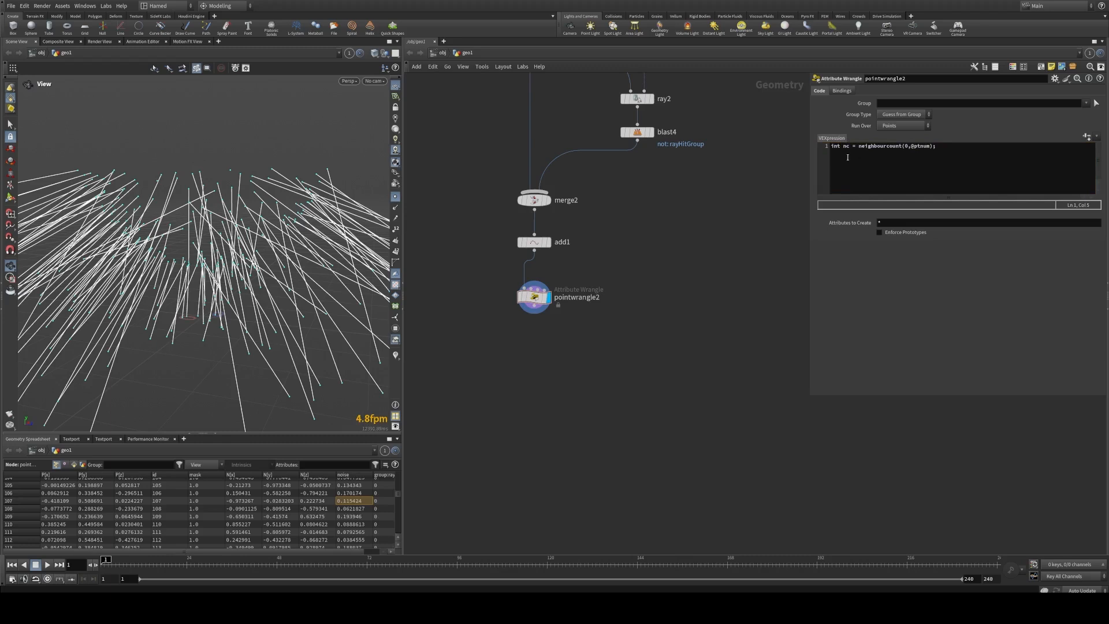
{"action": "left_click", "coordinate": [832, 166]}
{"action": "left_click", "coordinate": [907, 148]}
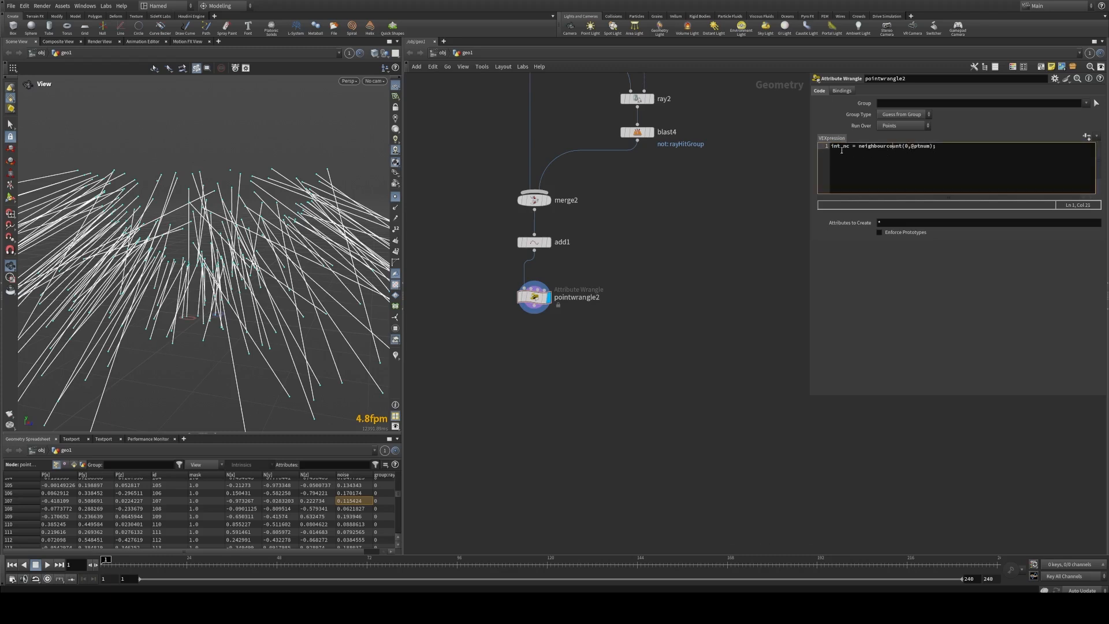
{"action": "left_click", "coordinate": [941, 147]}
Step: Display add1 to check its lines and settings ahead of the wrangle
{"action": "middle_click_drag", "start_coordinate": [733, 213], "coordinate": [732, 245]}
{"action": "left_click_drag", "start_coordinate": [571, 329], "coordinate": [477, 250]}
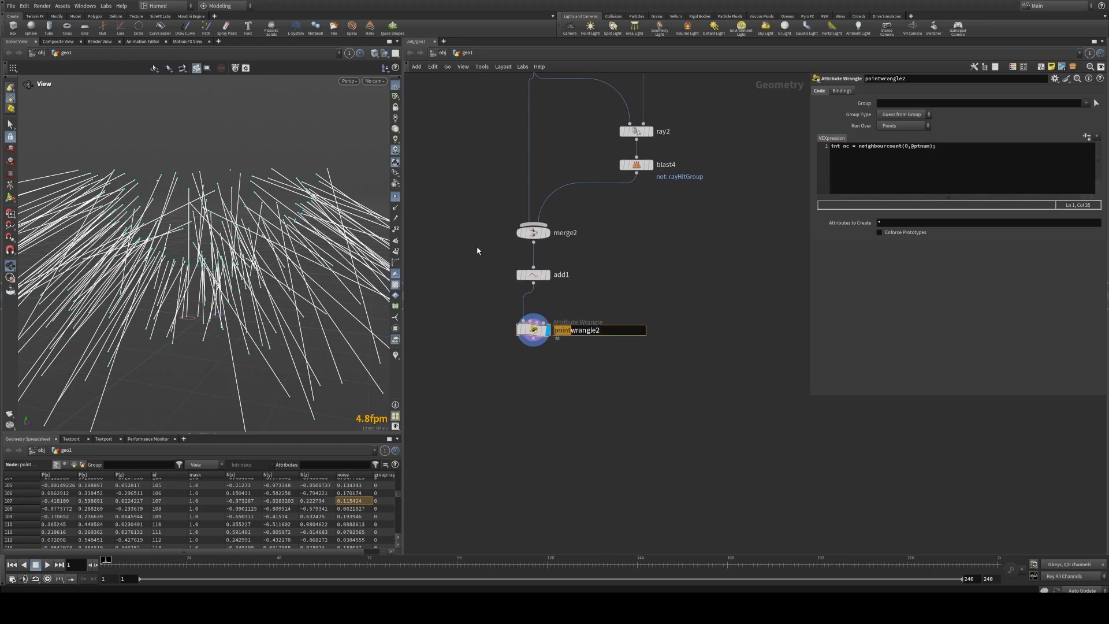
{"action": "left_click", "coordinate": [477, 250]}
{"action": "left_click", "coordinate": [534, 275]}
{"action": "left_click", "coordinate": [548, 276]}
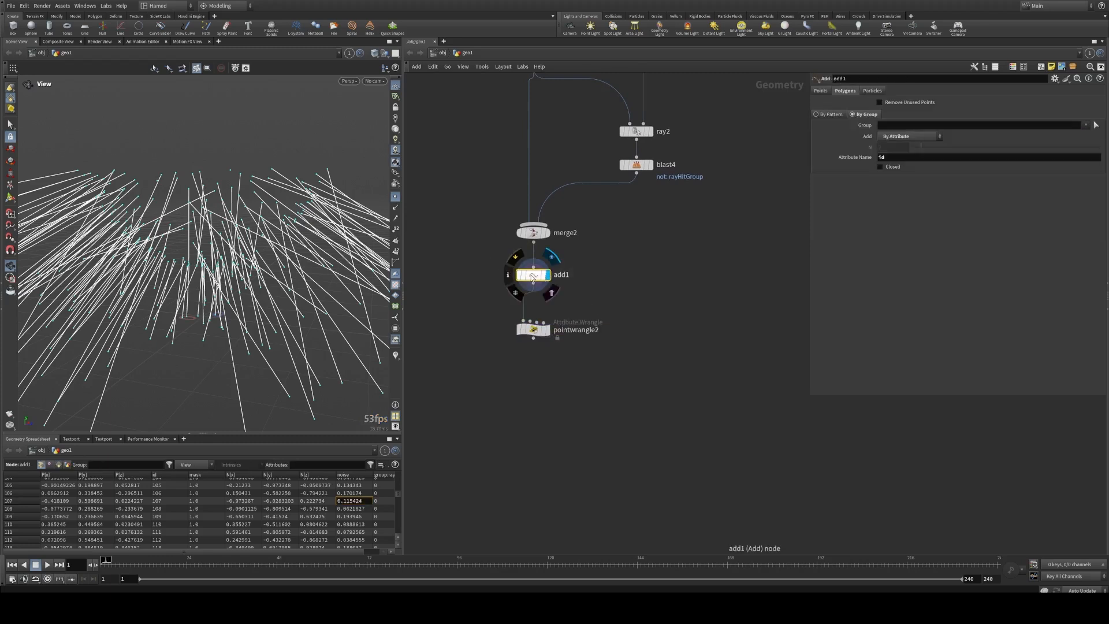
{"action": "left_click", "coordinate": [549, 335]}
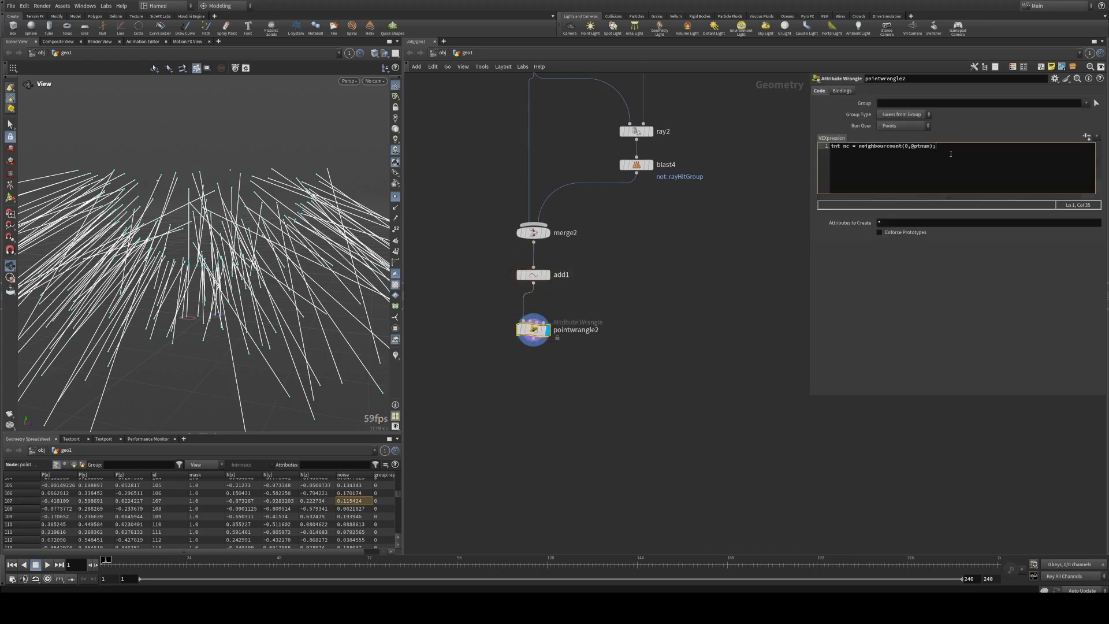
{"action": "key", "text": "Return"}
{"action": "type", "text": "if(nc"}
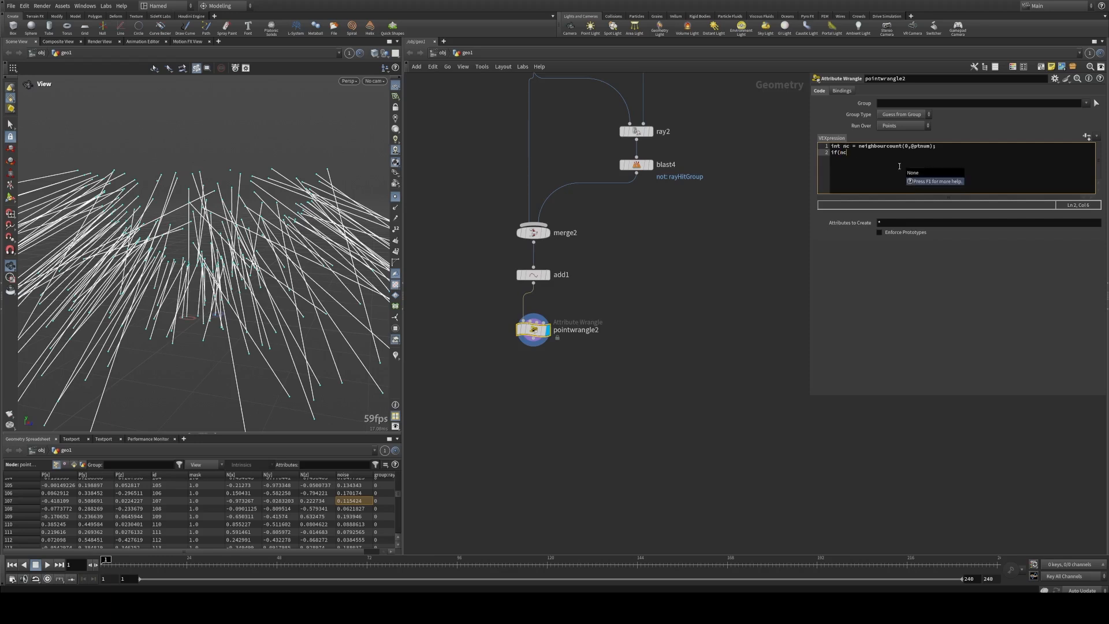
{"action": "type", "text": "=0"}
{"action": "key", "text": "Left"}
{"action": "key", "text": "Left"}
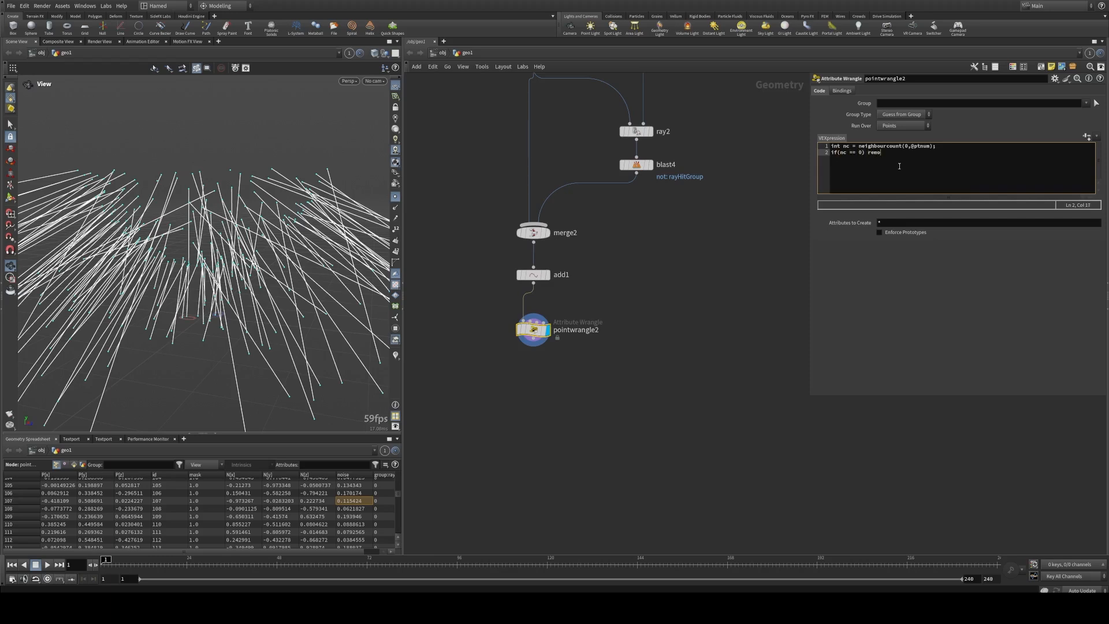
{"action": "key", "text": "shift+Home"}
{"action": "key", "text": "BackSpace"}
{"action": "left_click", "coordinate": [961, 149]}
{"action": "left_click", "coordinate": [677, 221]}
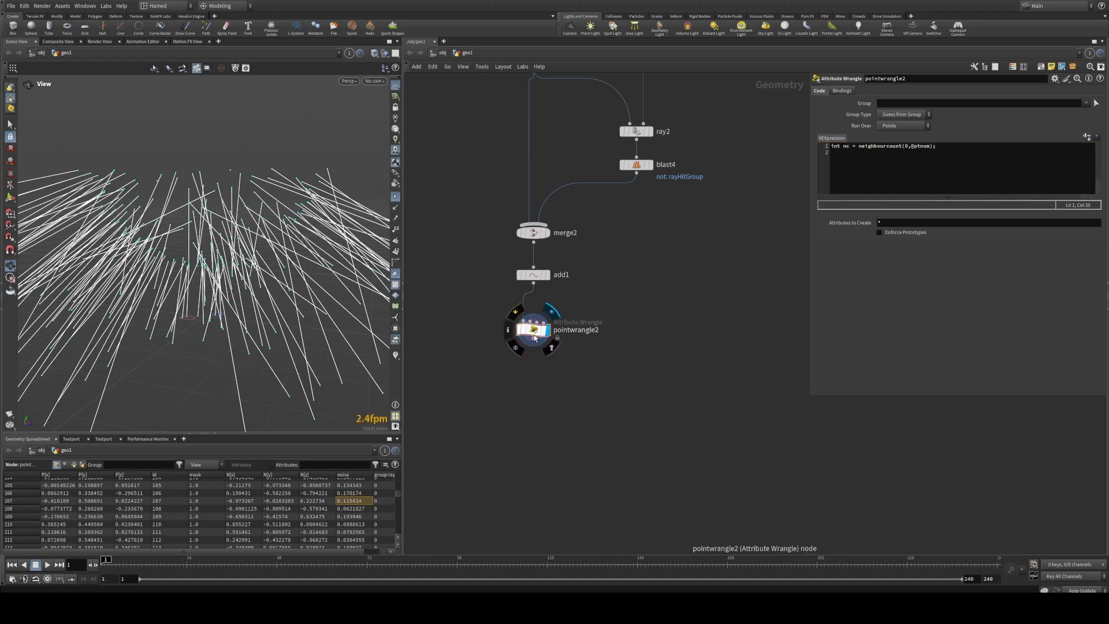
Step: Cut the neighbour-count code out of pointwrangle2 and delete the node
{"action": "left_click", "coordinate": [950, 150]}
{"action": "key", "text": "ctrl+a"}
{"action": "key", "text": "ctrl+c"}
{"action": "key", "text": "BackSpace"}
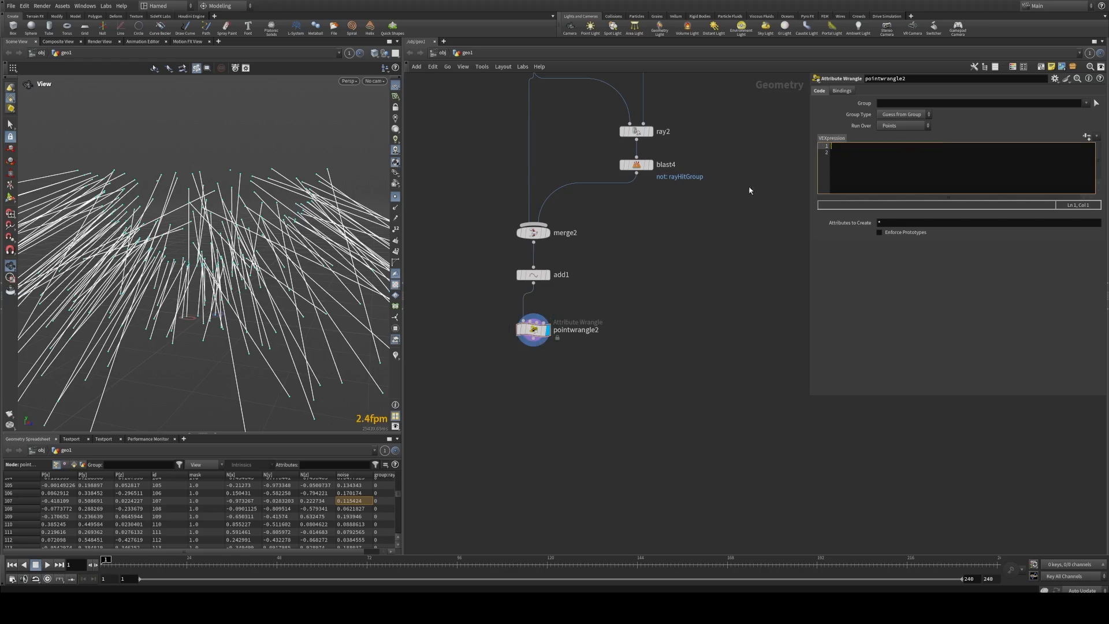
{"action": "left_click_drag", "start_coordinate": [601, 391], "coordinate": [493, 316]}
{"action": "key", "text": "Delete"}
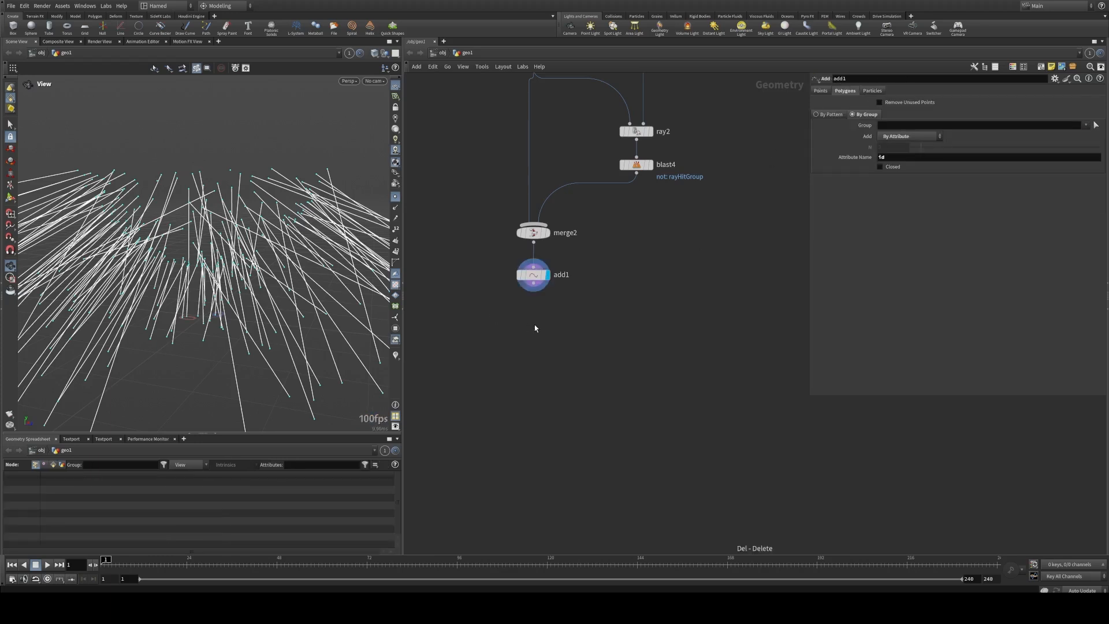
{"action": "key", "text": "Tab"}
{"action": "type", "text": "wra"}
{"action": "left_click", "coordinate": [635, 368]}
{"action": "left_click", "coordinate": [546, 314]}
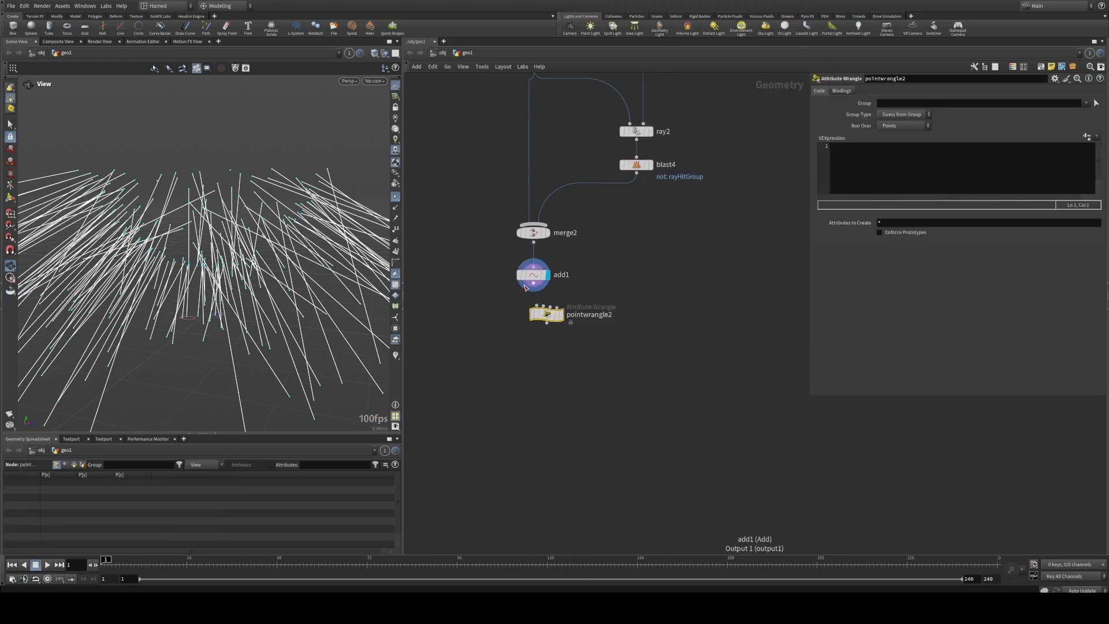
{"action": "left_click", "coordinate": [561, 316]}
{"action": "left_click_drag", "start_coordinate": [547, 315], "coordinate": [534, 322]}
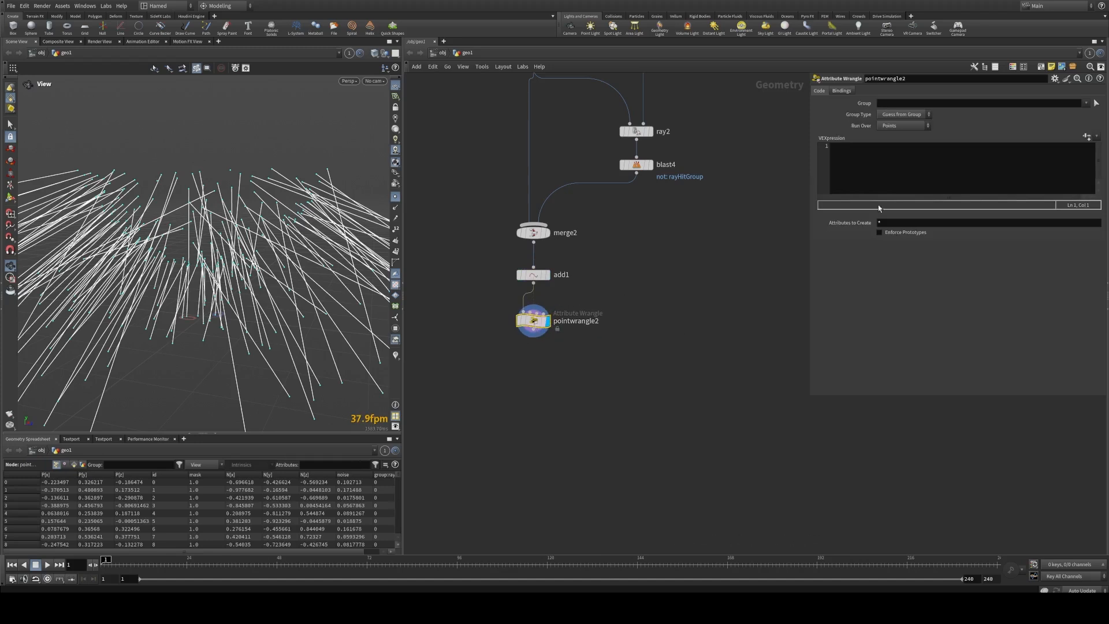
{"action": "left_click", "coordinate": [919, 176]}
{"action": "key", "text": "ctrl+v"}
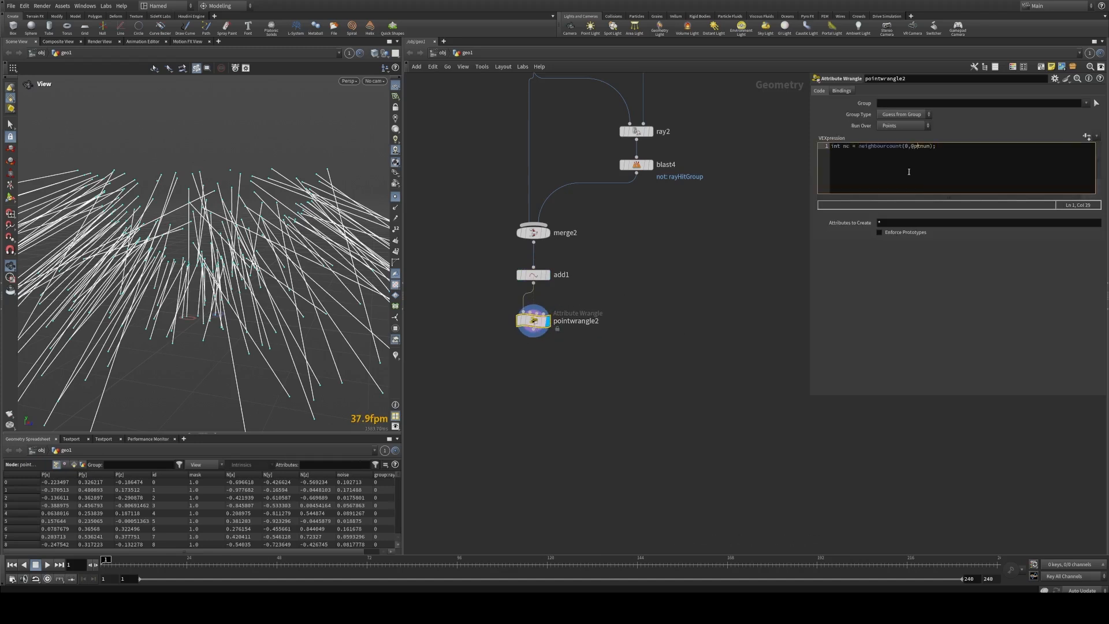
{"action": "left_click", "coordinate": [732, 192]}
{"action": "left_click", "coordinate": [952, 150]}
{"action": "key", "text": "Return"}
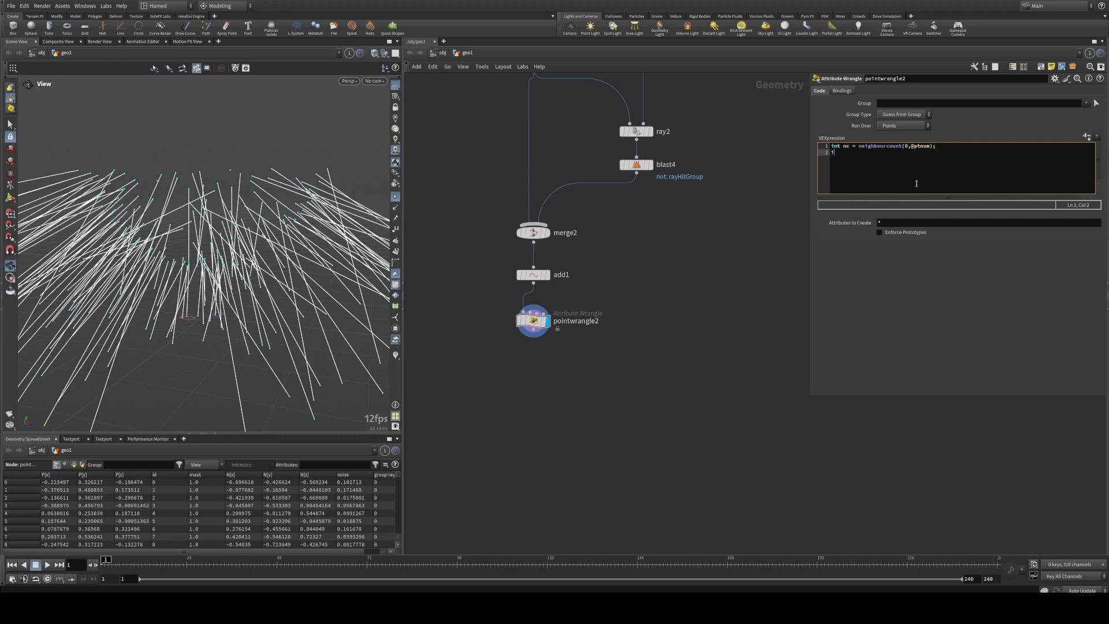
{"action": "type", "text": "f(nv"}
{"action": "type", "text": "== "}
{"action": "type", "text": "0) remov"}
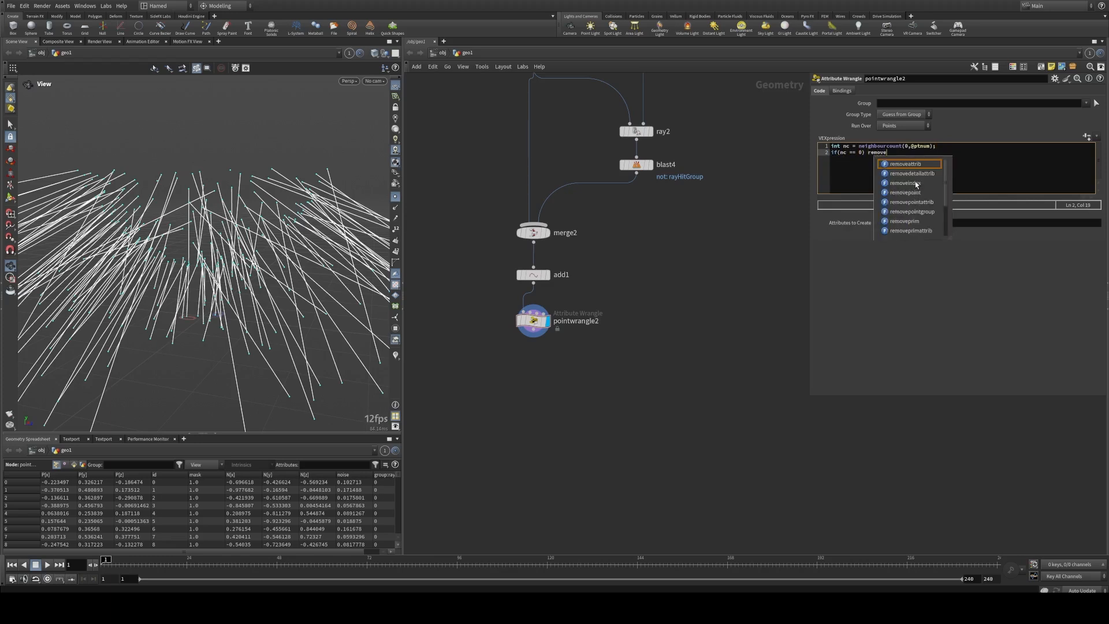
{"action": "type", "text": "ep"}
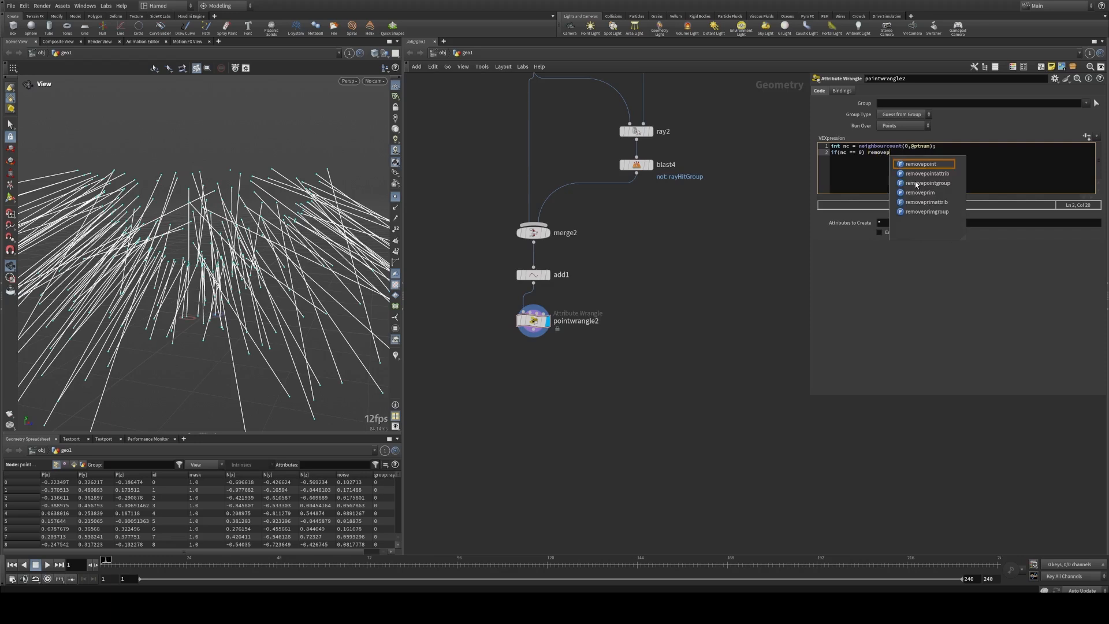
{"action": "type", "text": "piint"}
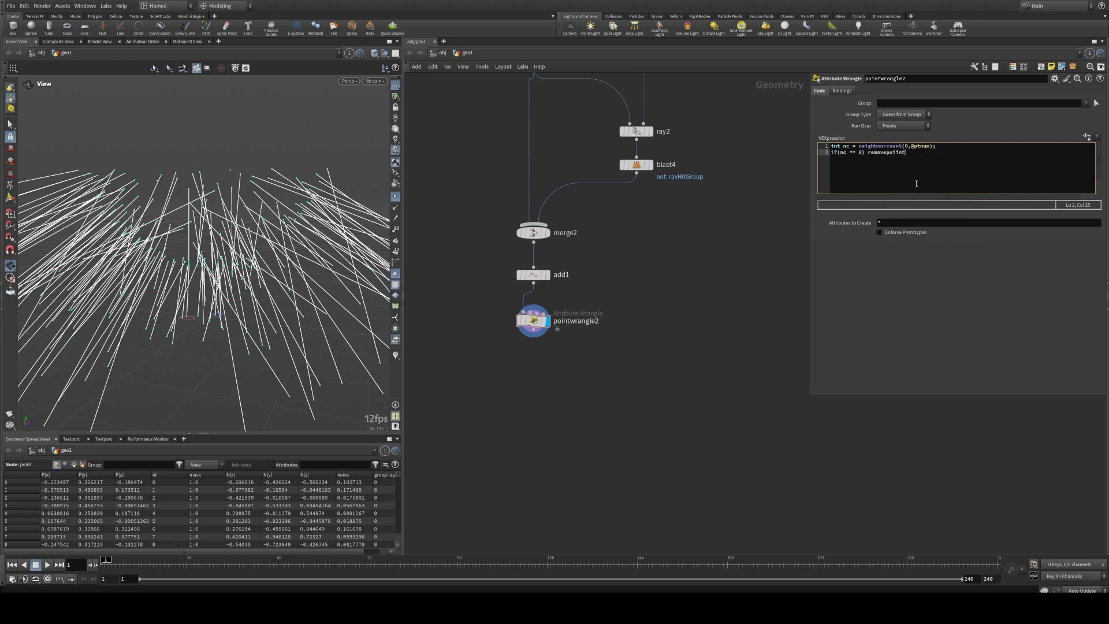
{"action": "type", "text": "nt"}
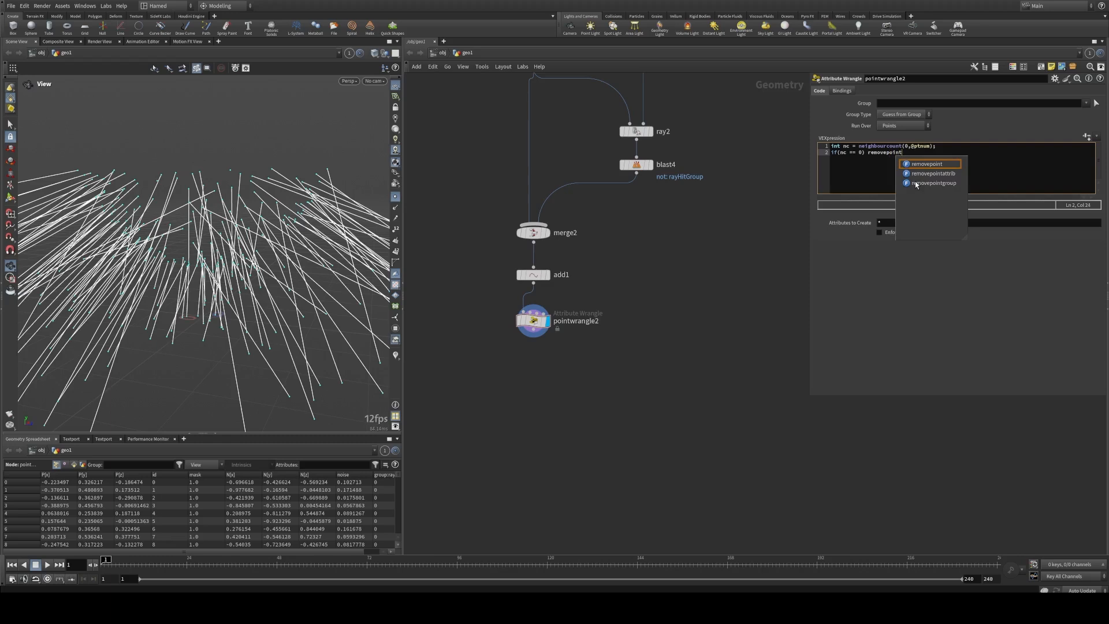
{"action": "type", "text": "("}
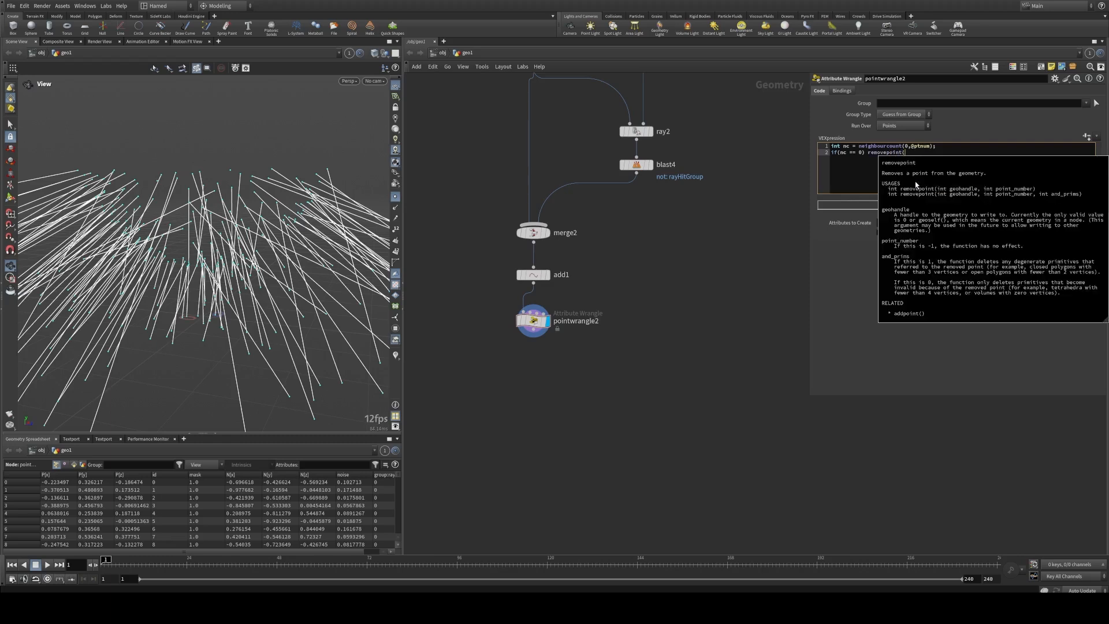
{"action": "type", "text": "0,@ptnum,1);"}
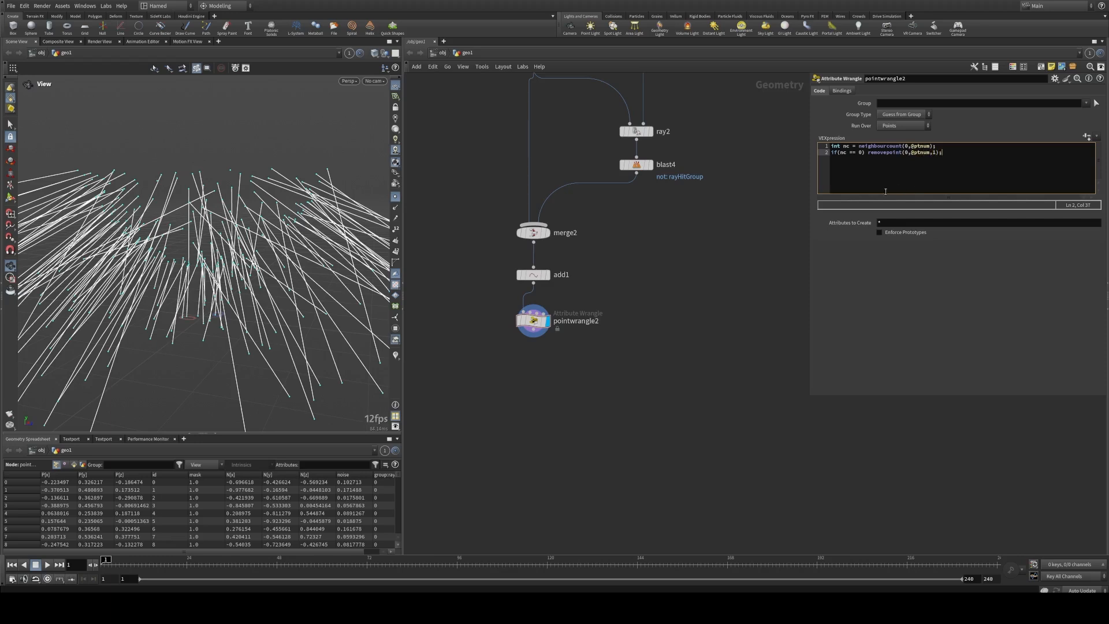
{"action": "left_click", "coordinate": [736, 246]}
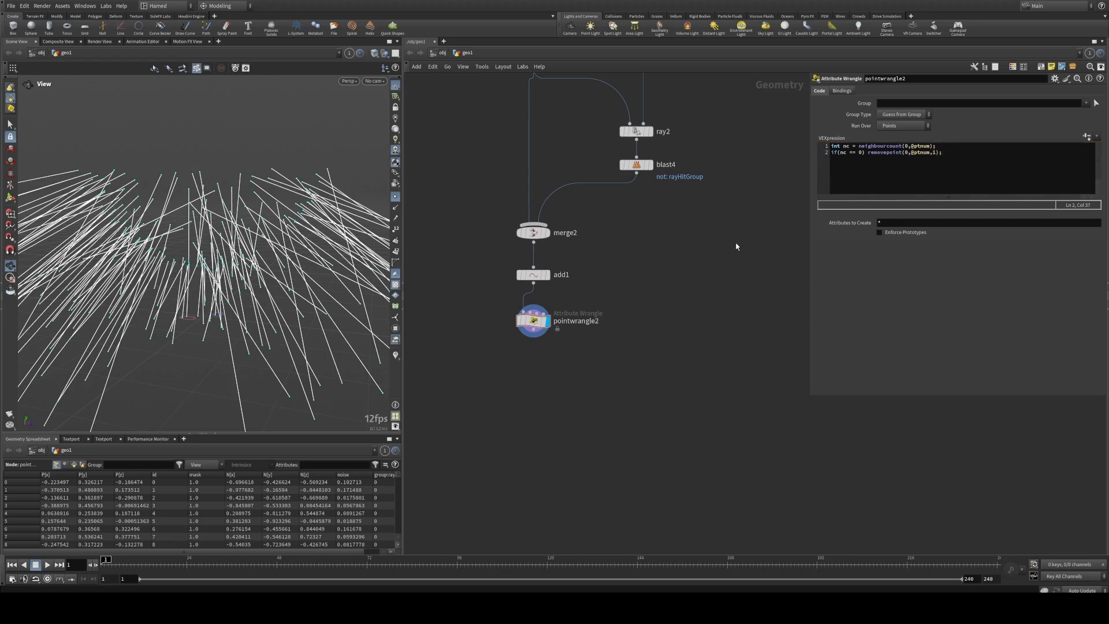
Step: Compare the displayed output of add1 with that of pointwrangle2 to check the removal of unconnected points
{"action": "left_click", "coordinate": [548, 275]}
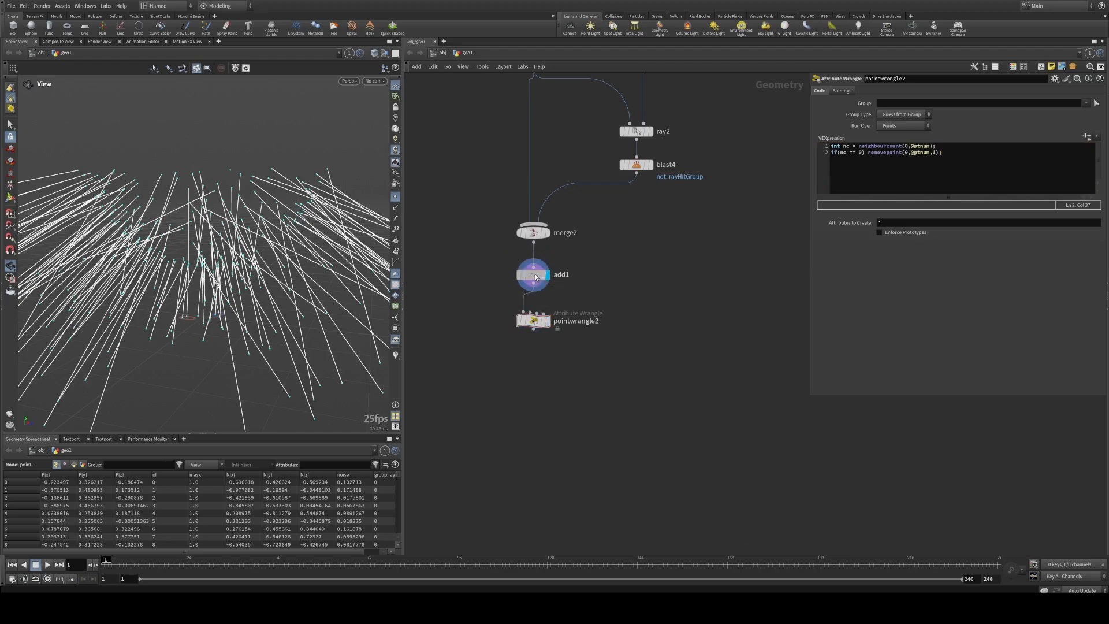
{"action": "left_click_drag", "start_coordinate": [211, 195], "coordinate": [225, 179]}
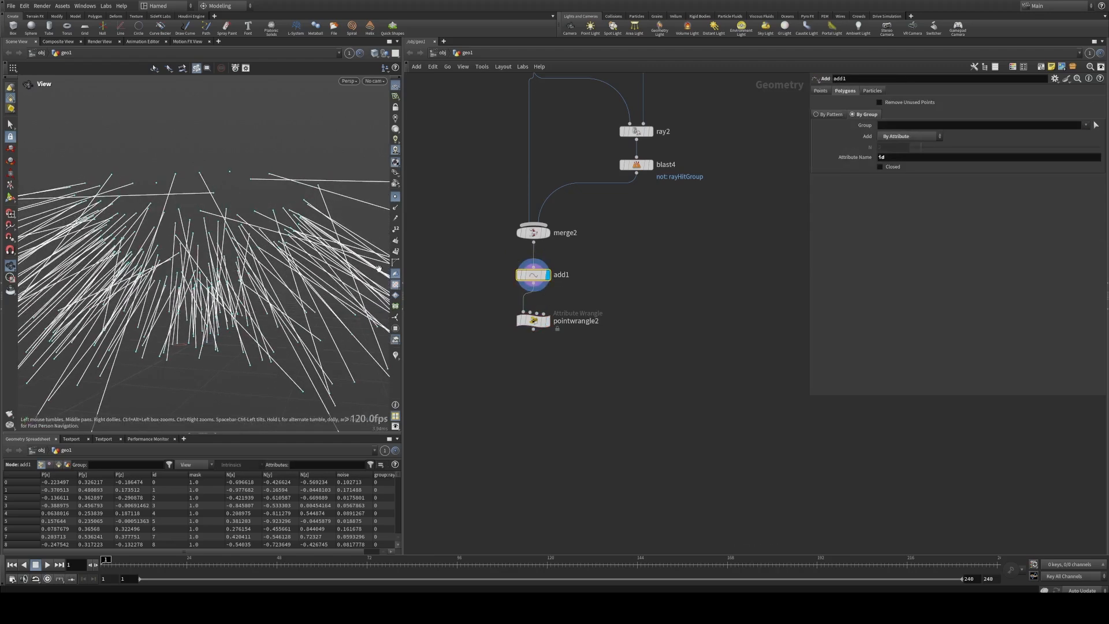
{"action": "left_click", "coordinate": [549, 323]}
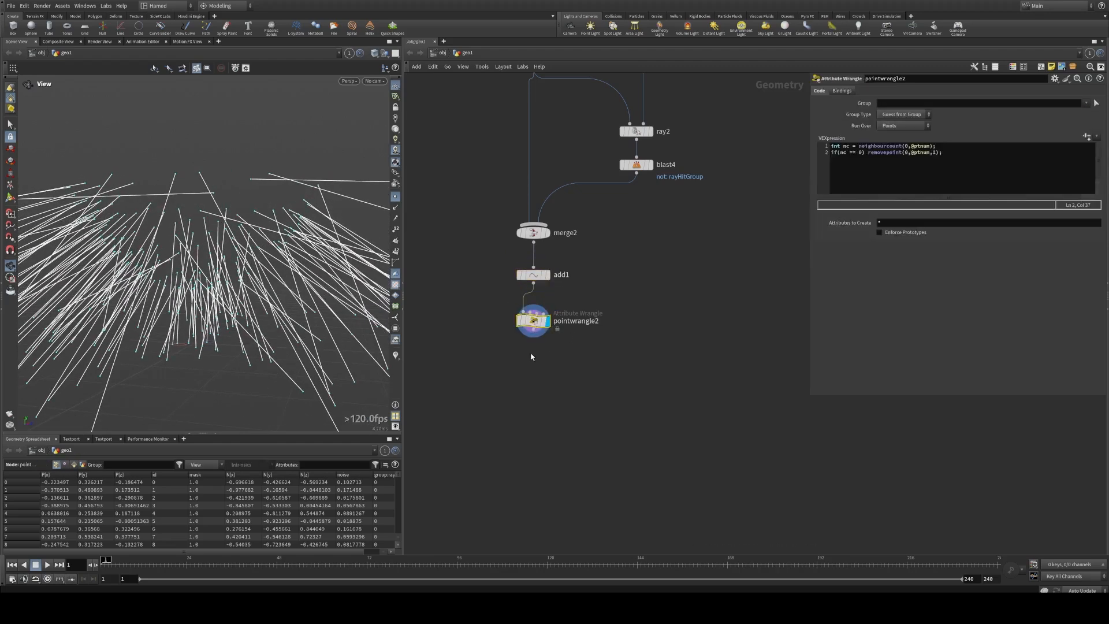
Step: Rename the point wrangle to delete_unconnect_points
{"action": "middle_click_drag", "start_coordinate": [533, 356], "coordinate": [537, 334]}
{"action": "double_click", "coordinate": [573, 300]}
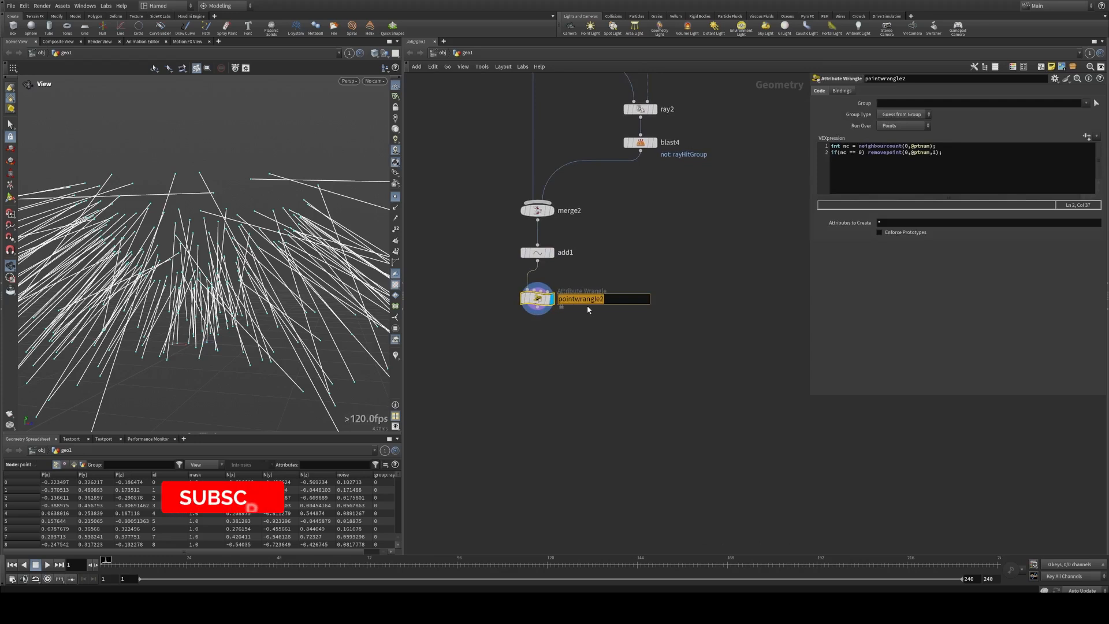
{"action": "type", "text": "delete_"}
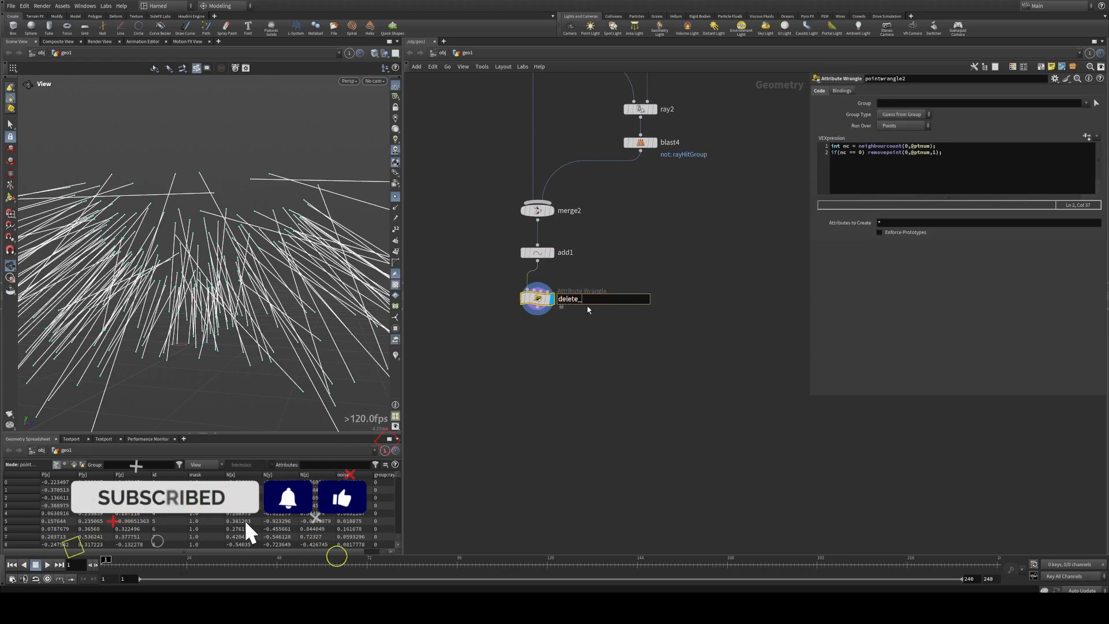
{"action": "type", "text": "unconnect"}
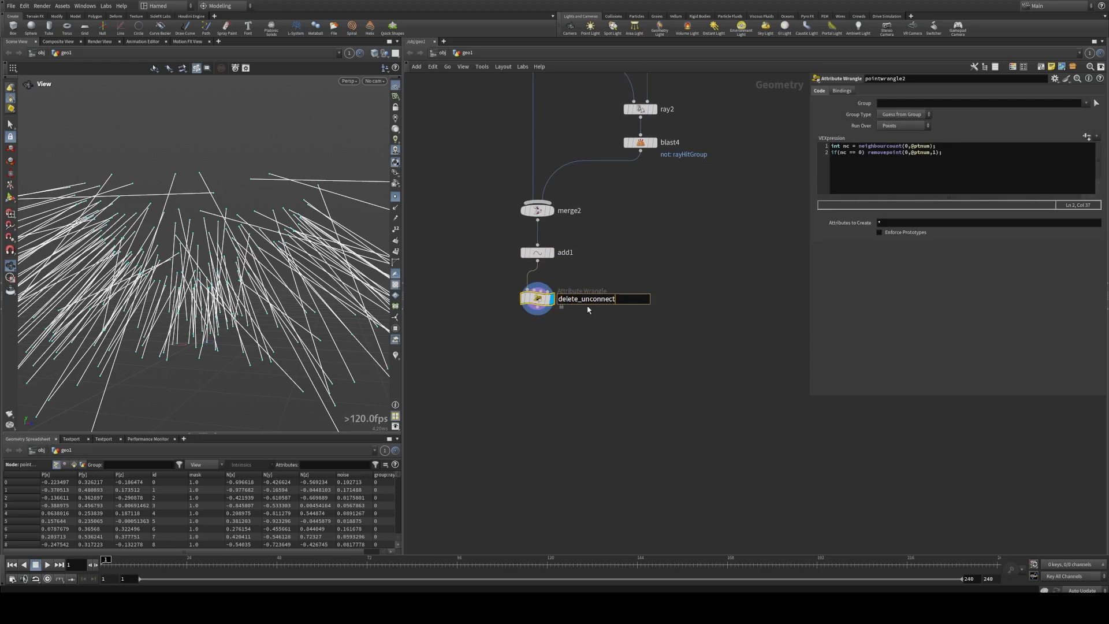
{"action": "type", "text": "_"}
{"action": "type", "text": "ppo"}
{"action": "key", "text": "BackSpace"}
{"action": "key", "text": "BackSpace"}
{"action": "type", "text": "oints"}
{"action": "key", "text": "Return"}
Step: Add a Null node after delete_unconnect_points, display it, and name it OUT_ROOTS
{"action": "middle_click_drag", "start_coordinate": [583, 328], "coordinate": [580, 309]}
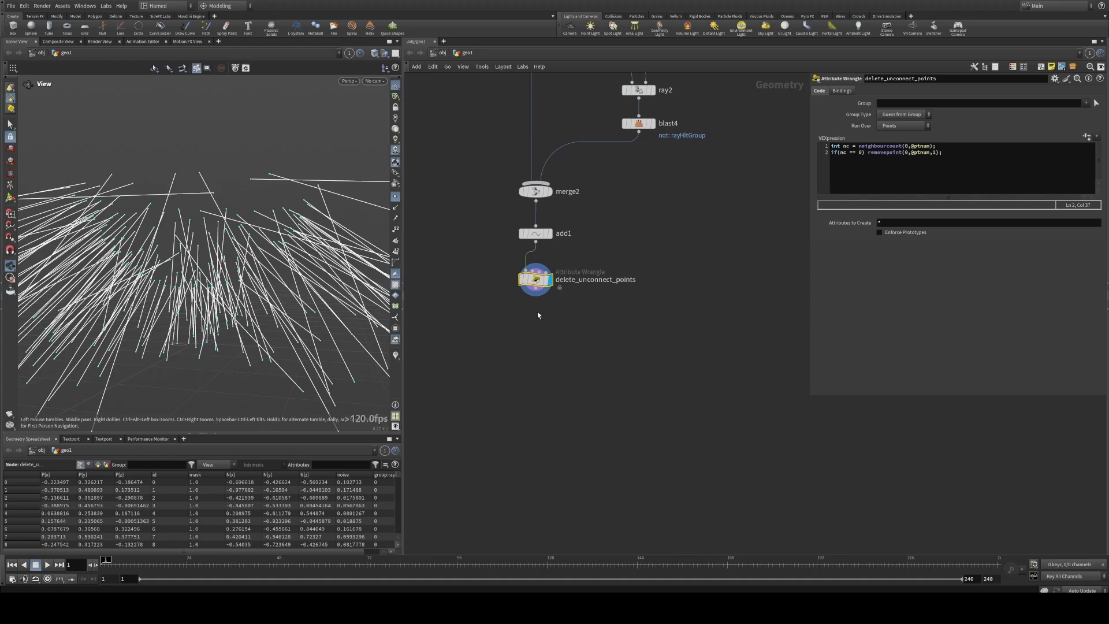
{"action": "middle_click_drag", "start_coordinate": [537, 314], "coordinate": [534, 284]}
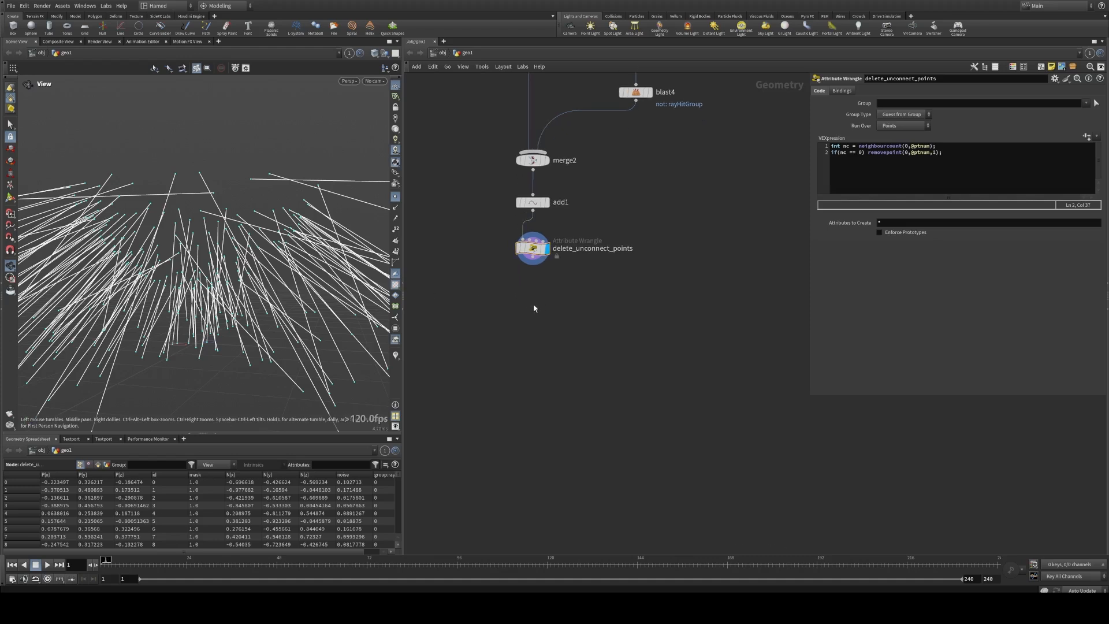
{"action": "key", "text": "Tab"}
{"action": "type", "text": "nu"}
{"action": "left_click", "coordinate": [613, 320]}
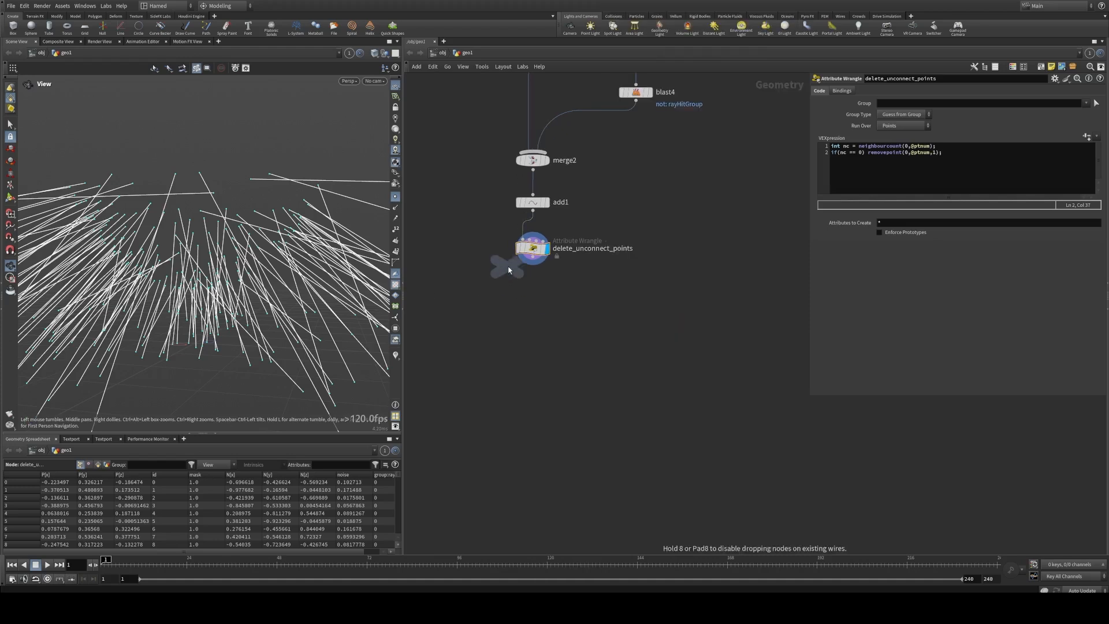
{"action": "left_click", "coordinate": [531, 286]}
{"action": "double_click", "coordinate": [567, 290]}
{"action": "double_click", "coordinate": [567, 291]}
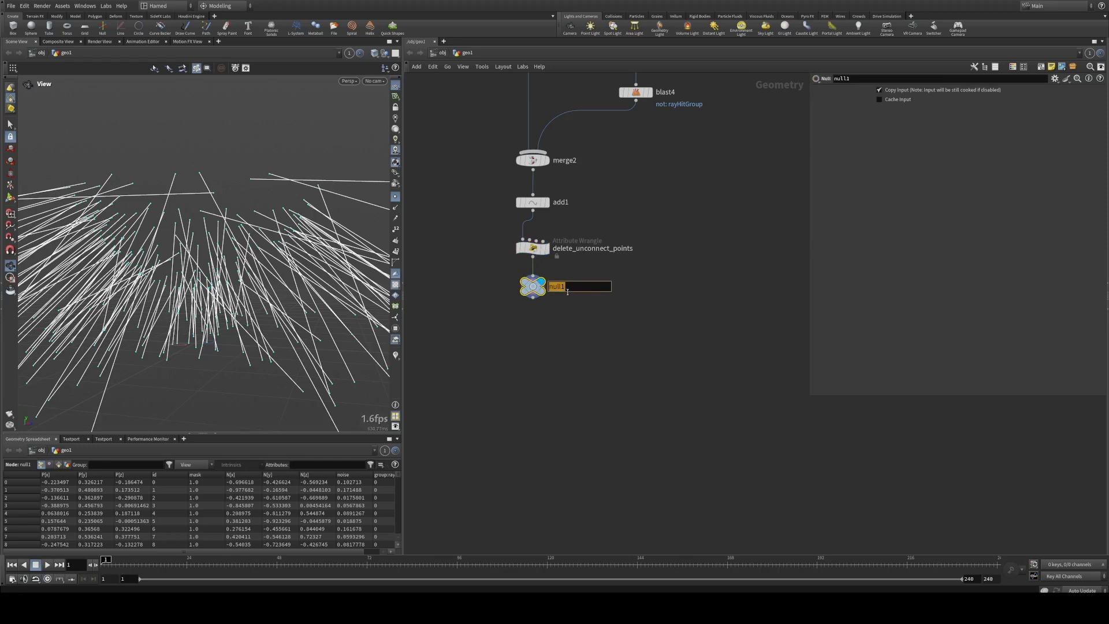
{"action": "type", "text": "OUT_ROOTS"}
{"action": "key", "text": "Return"}
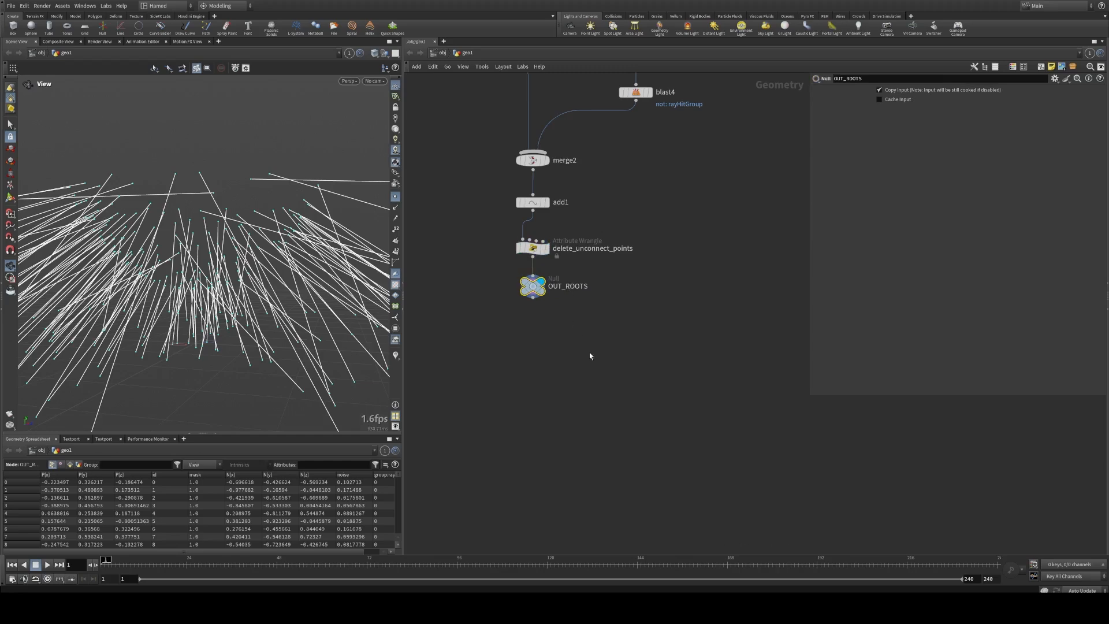
Step: Add a Resample node after OUT_ROOTS, display it, and inspect its node info for the remaining attributes and groups
{"action": "middle_click_drag", "start_coordinate": [589, 352], "coordinate": [576, 309]}
{"action": "left_click_drag", "start_coordinate": [249, 295], "coordinate": [267, 272]}
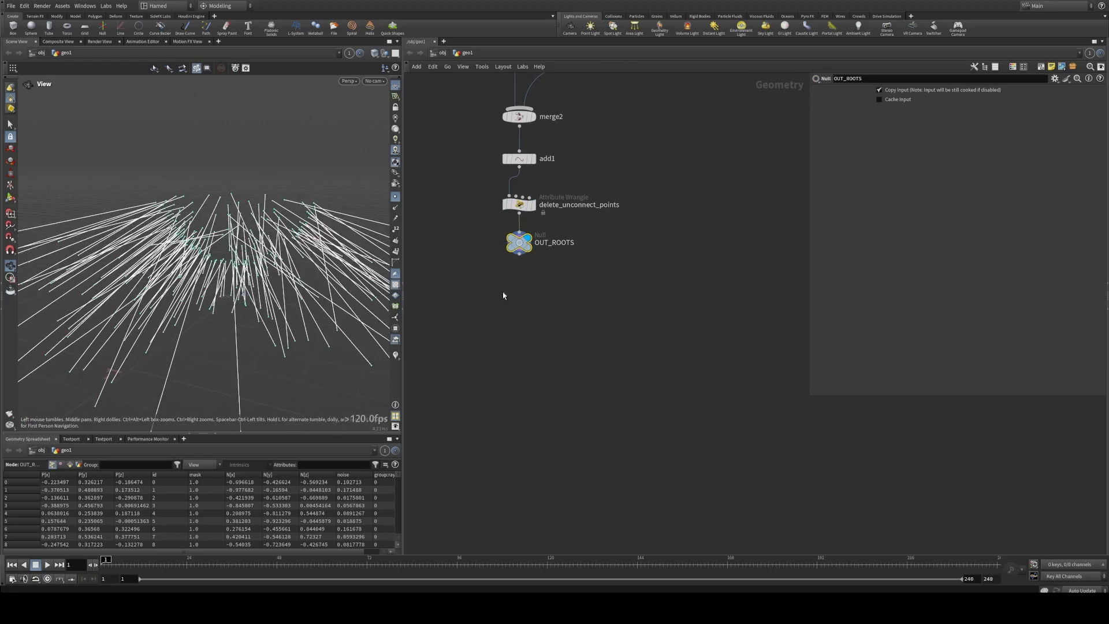
{"action": "middle_click_drag", "start_coordinate": [627, 306], "coordinate": [626, 289]}
{"action": "key", "text": "Tab"}
{"action": "type", "text": "resa"}
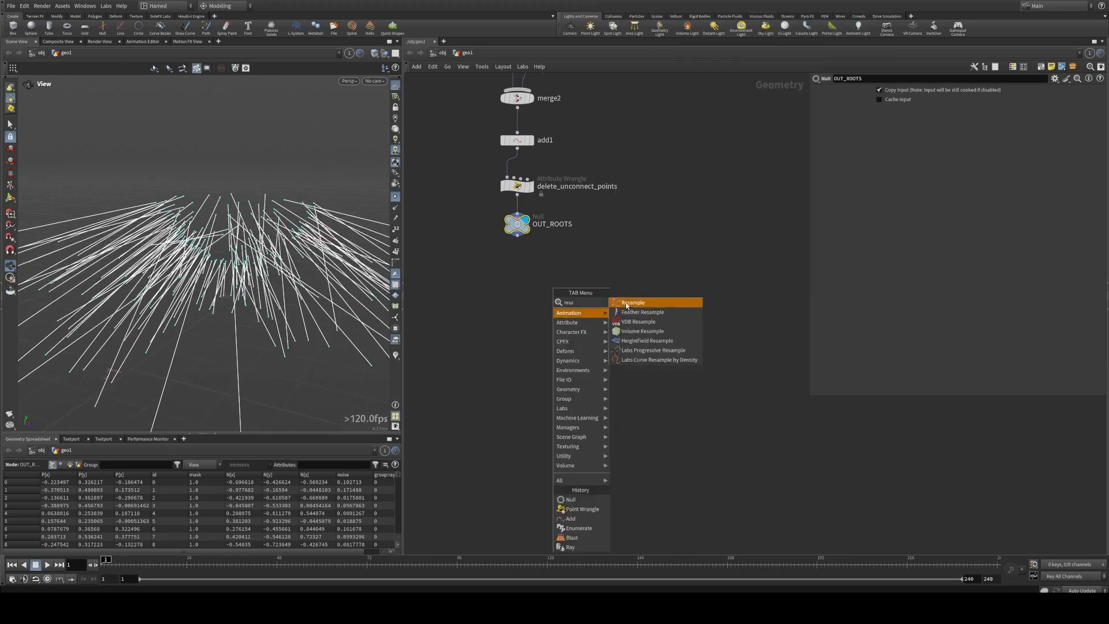
{"action": "left_click", "coordinate": [624, 304]}
{"action": "left_click", "coordinate": [517, 263]}
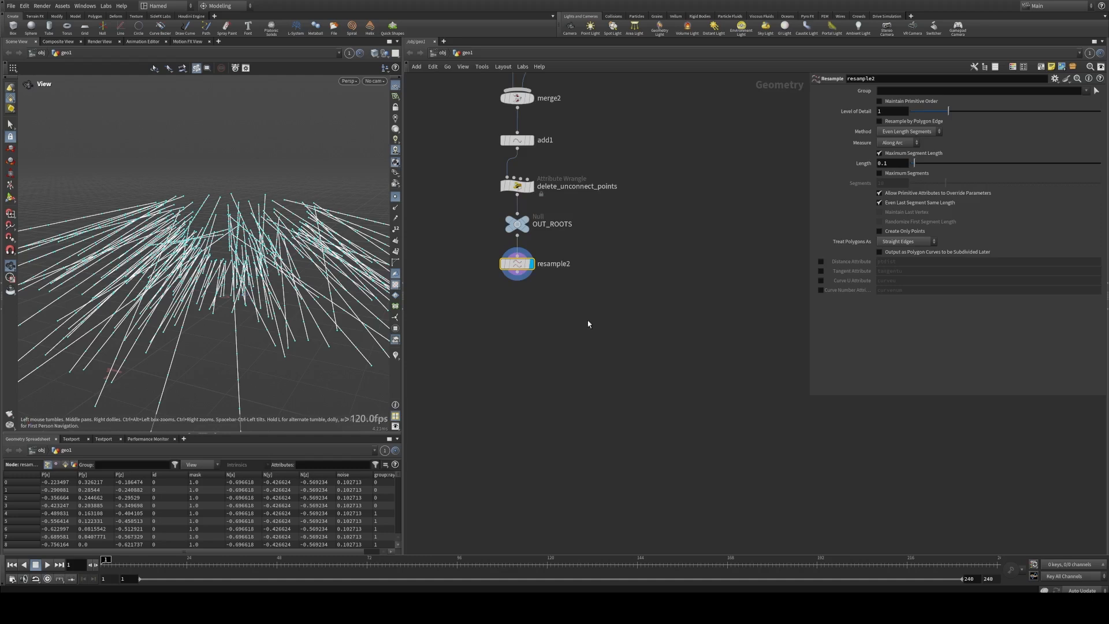
{"action": "middle_click", "coordinate": [517, 278]}
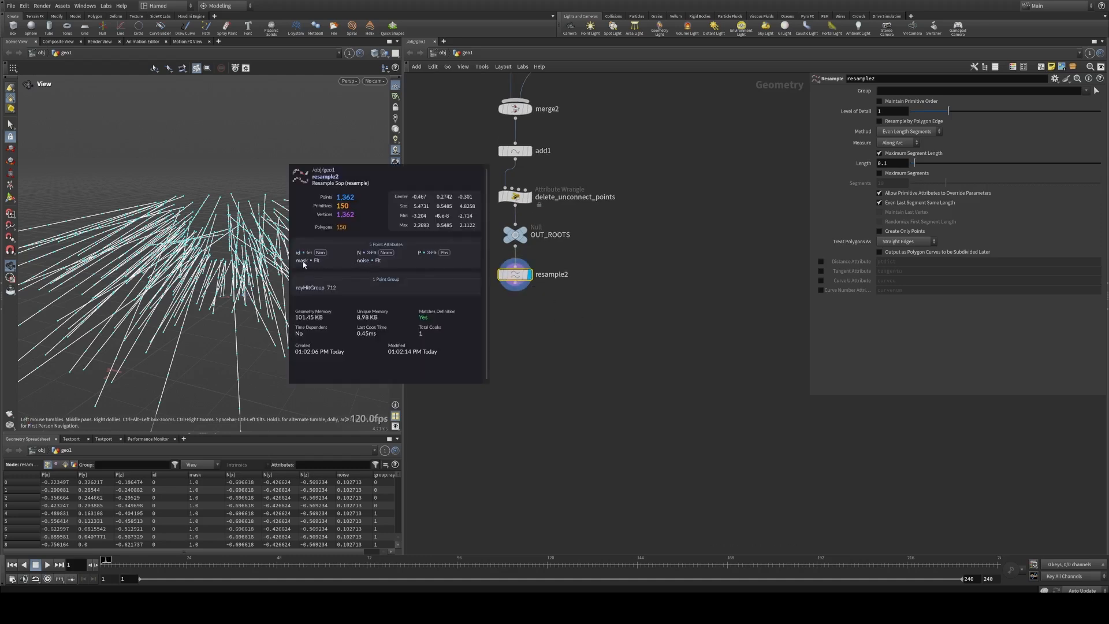
Step: Duplicate the Attribute Delete node above normal3 and place the copy directly below resample2
{"action": "middle_click_drag", "start_coordinate": [538, 299], "coordinate": [508, 361]}
{"action": "scroll", "coordinate": [509, 362], "scroll_direction": "down", "scroll_amount": 3}
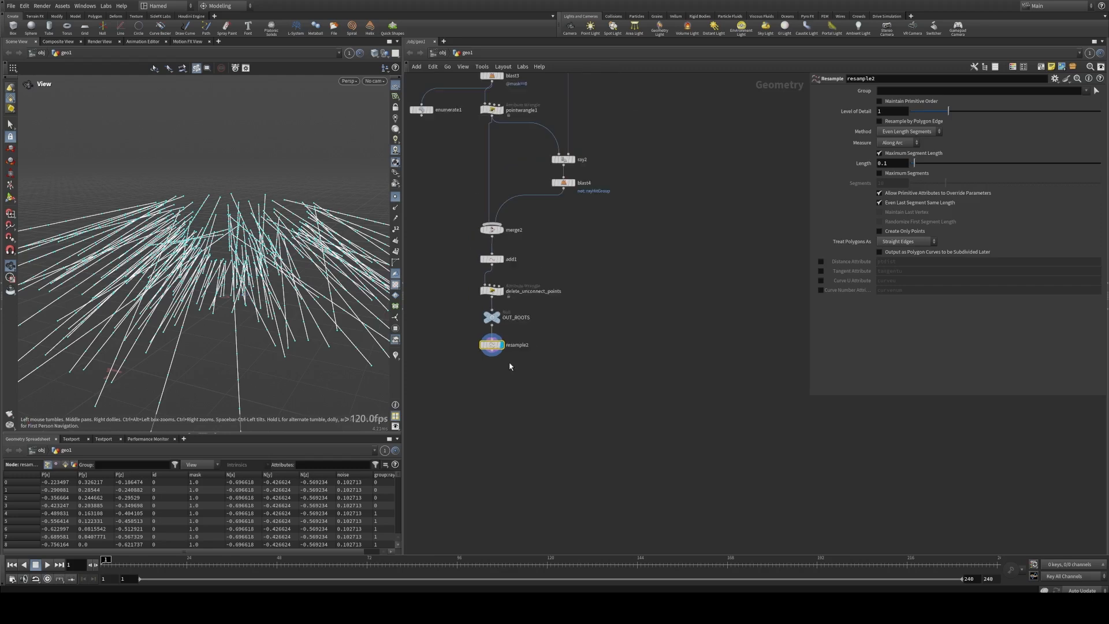
{"action": "middle_click_drag", "start_coordinate": [449, 172], "coordinate": [493, 354]}
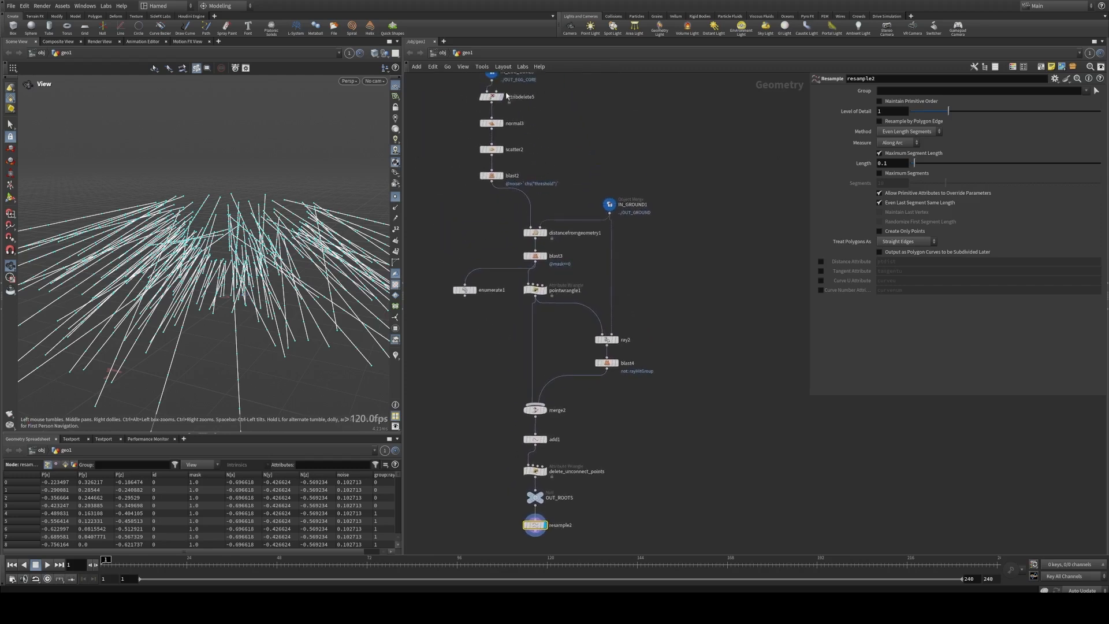
{"action": "left_click_drag", "start_coordinate": [489, 95], "coordinate": [535, 547], "text": "alt"}
{"action": "middle_click_drag", "start_coordinate": [568, 527], "coordinate": [578, 450]}
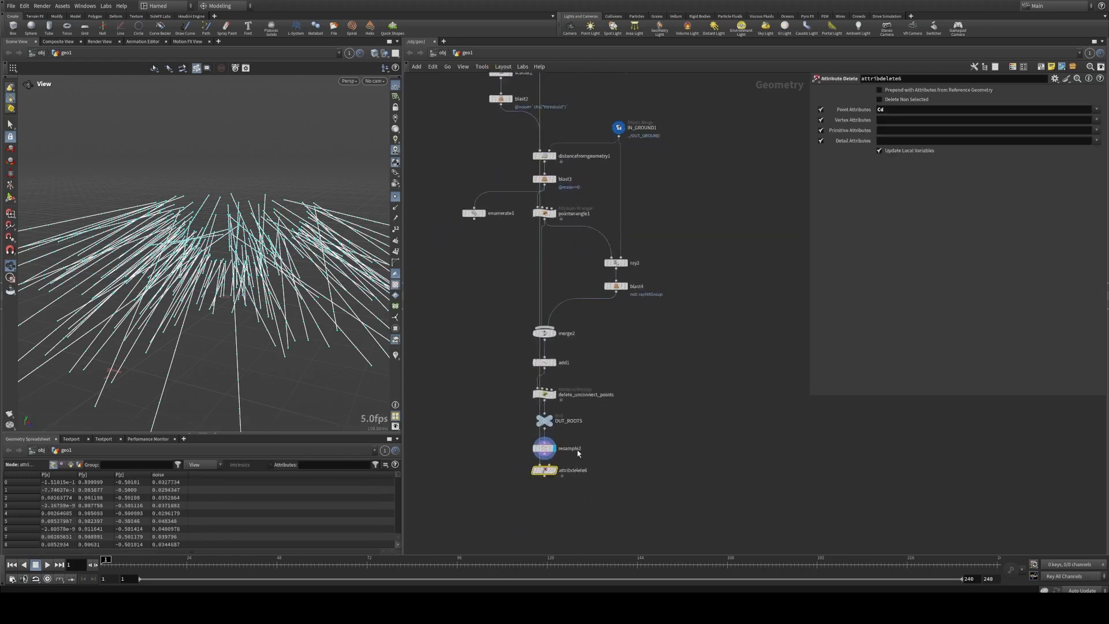
Step: Display attribdelete6, clear its Point Attributes, enable Delete Non Selected, and check the node info for the remaining attributes
{"action": "scroll", "coordinate": [575, 456], "scroll_direction": "up", "scroll_amount": 5}
{"action": "mouse_move", "coordinate": [538, 489]}
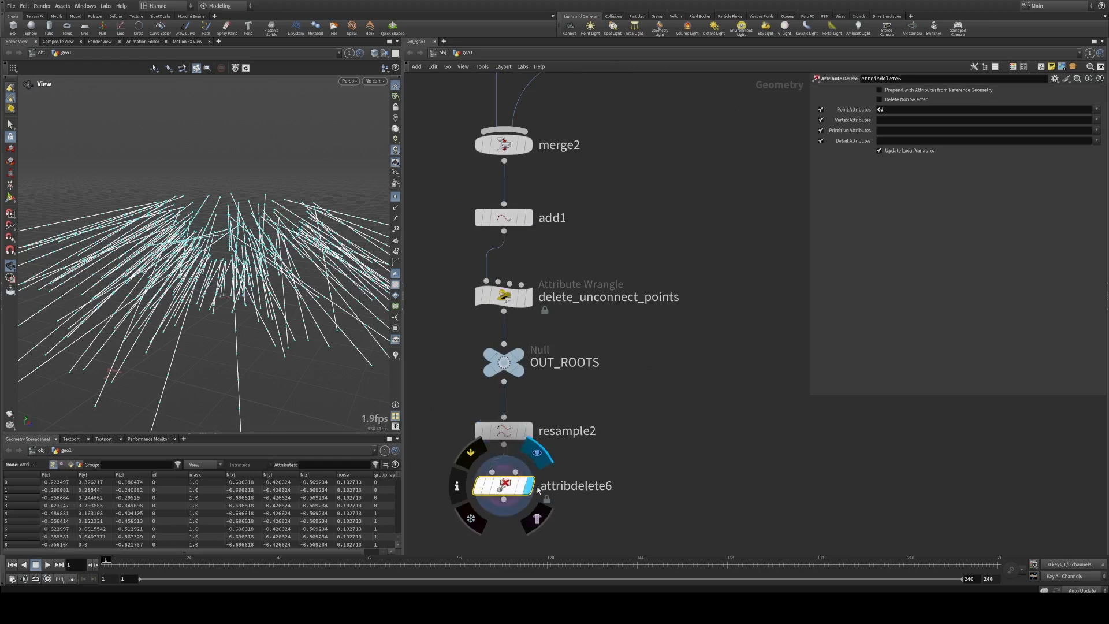
{"action": "left_click_drag", "start_coordinate": [891, 110], "coordinate": [874, 110]}
{"action": "key", "text": "BackSpace"}
{"action": "key", "text": "Return"}
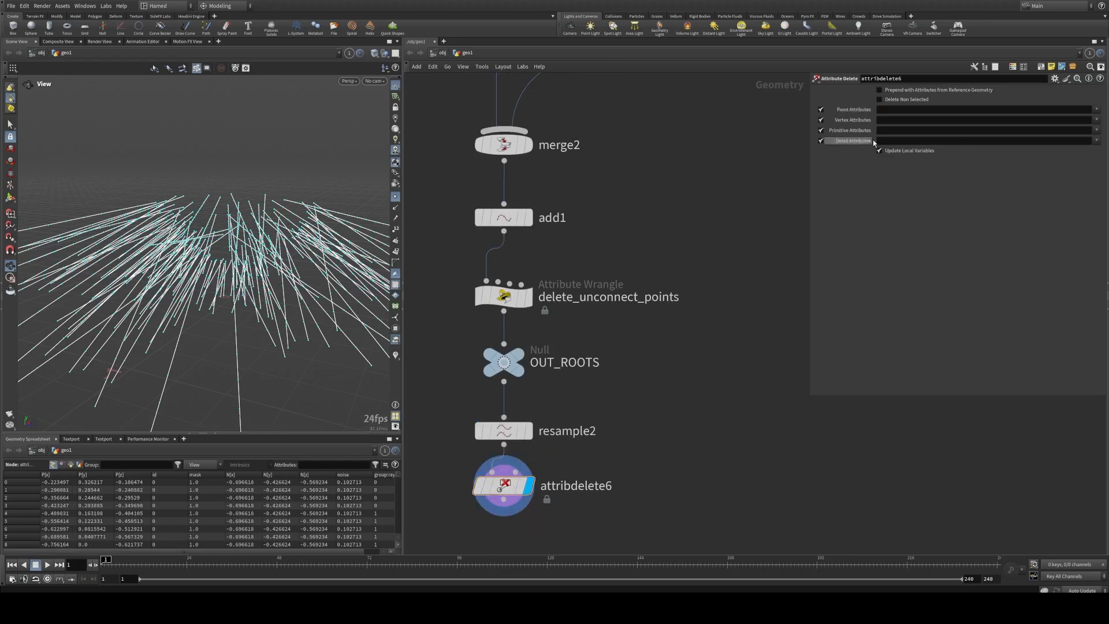
{"action": "left_click", "coordinate": [879, 99]}
{"action": "middle_click", "coordinate": [506, 491]}
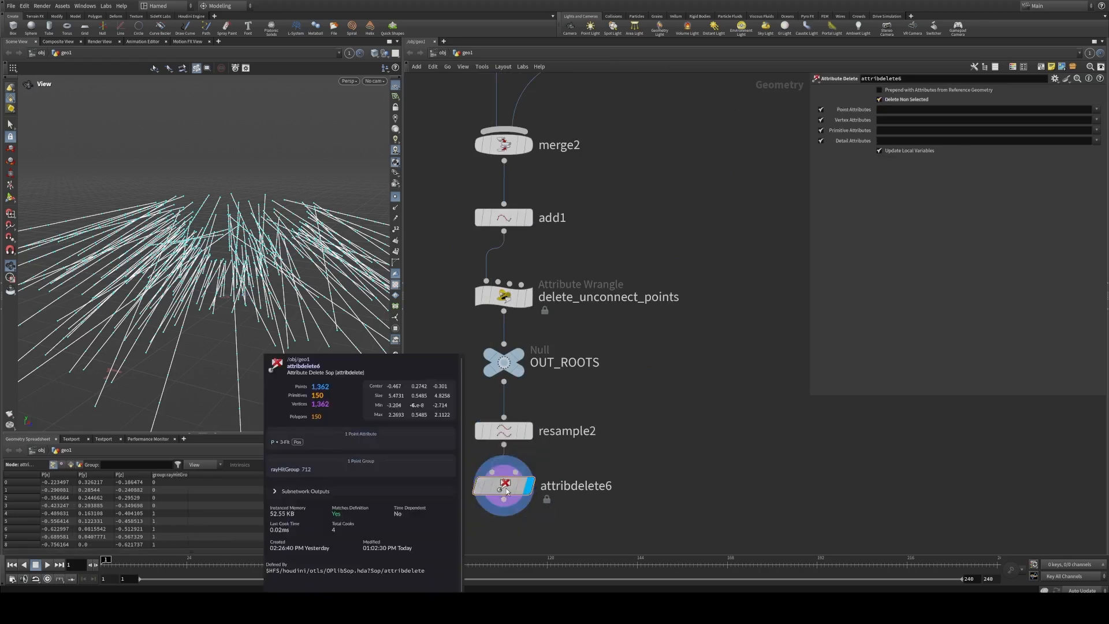
{"action": "middle_click_drag", "start_coordinate": [608, 510], "coordinate": [594, 322]}
{"action": "left_click_drag", "start_coordinate": [490, 300], "coordinate": [491, 312]}
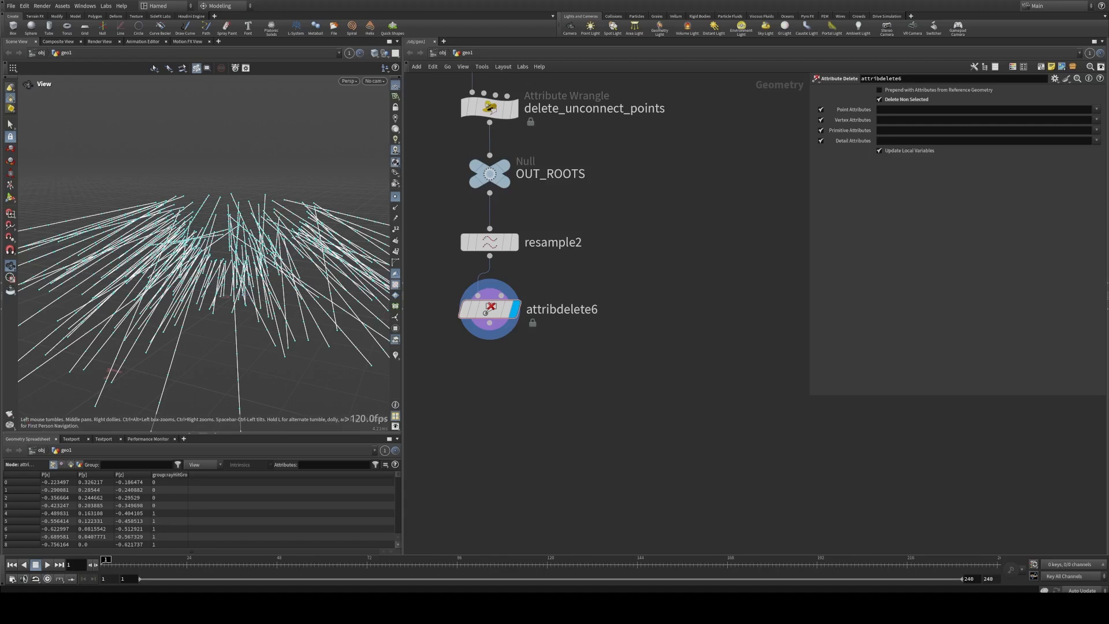
Step: Duplicate the connectadjacentpieces1 node from the tendrils network, place the copy directly below attribdelete6, and display it
{"action": "left_click_drag", "start_coordinate": [266, 298], "coordinate": [254, 279]}
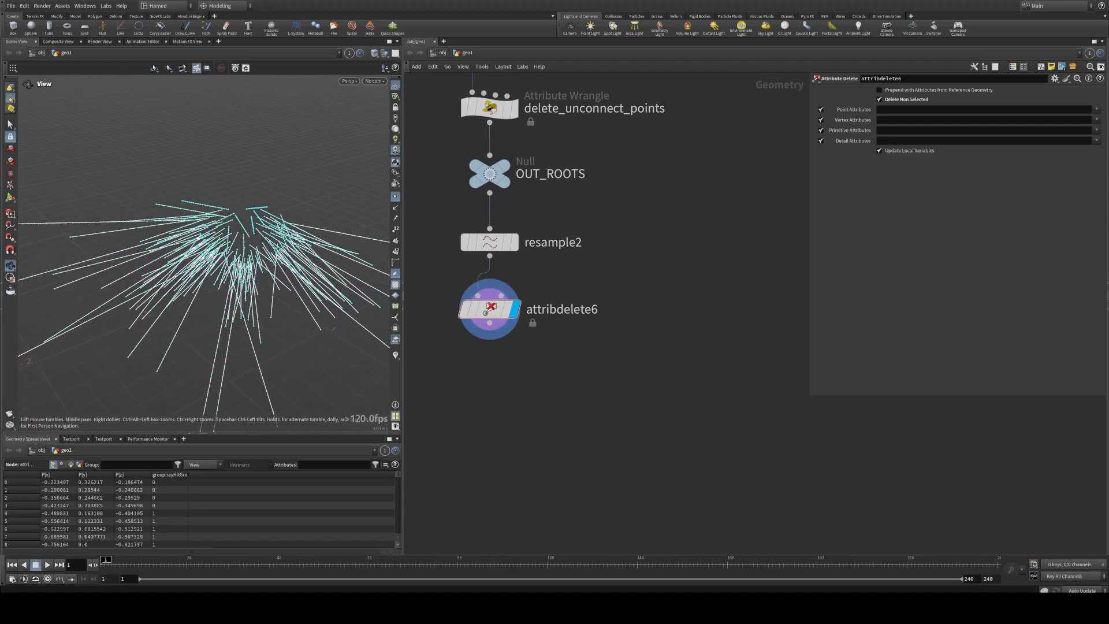
{"action": "middle_click_drag", "start_coordinate": [498, 373], "coordinate": [719, 374]}
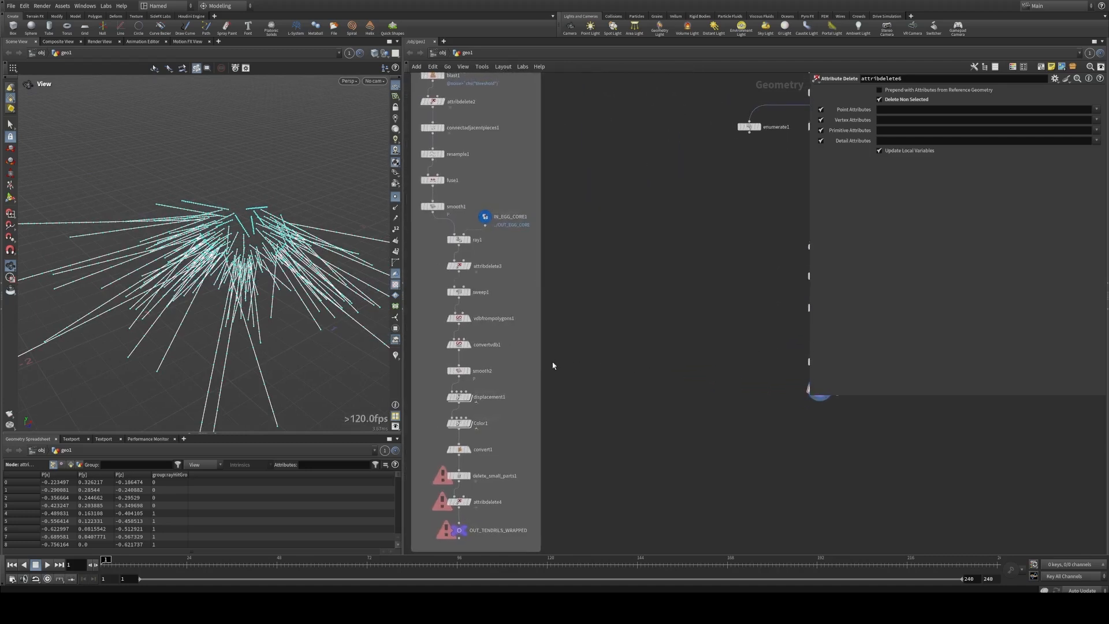
{"action": "middle_click_drag", "start_coordinate": [565, 361], "coordinate": [552, 395]}
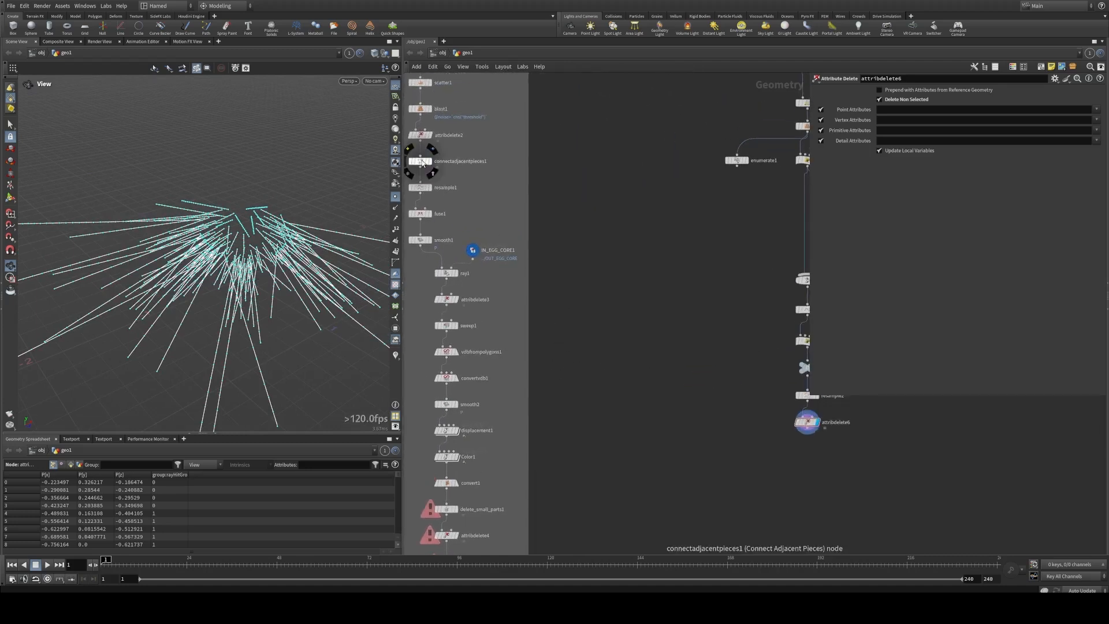
{"action": "left_click_drag", "start_coordinate": [422, 163], "coordinate": [808, 465], "text": "alt"}
{"action": "middle_click_drag", "start_coordinate": [830, 447], "coordinate": [568, 374]}
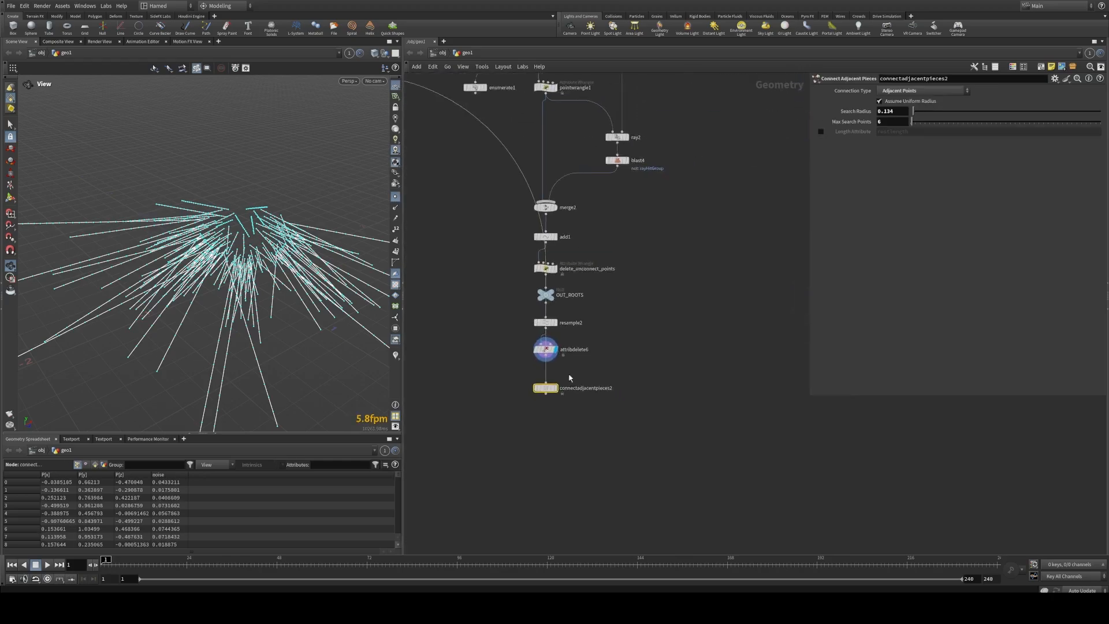
{"action": "scroll", "coordinate": [567, 371], "scroll_direction": "up", "scroll_amount": 5}
{"action": "left_click", "coordinate": [518, 404]}
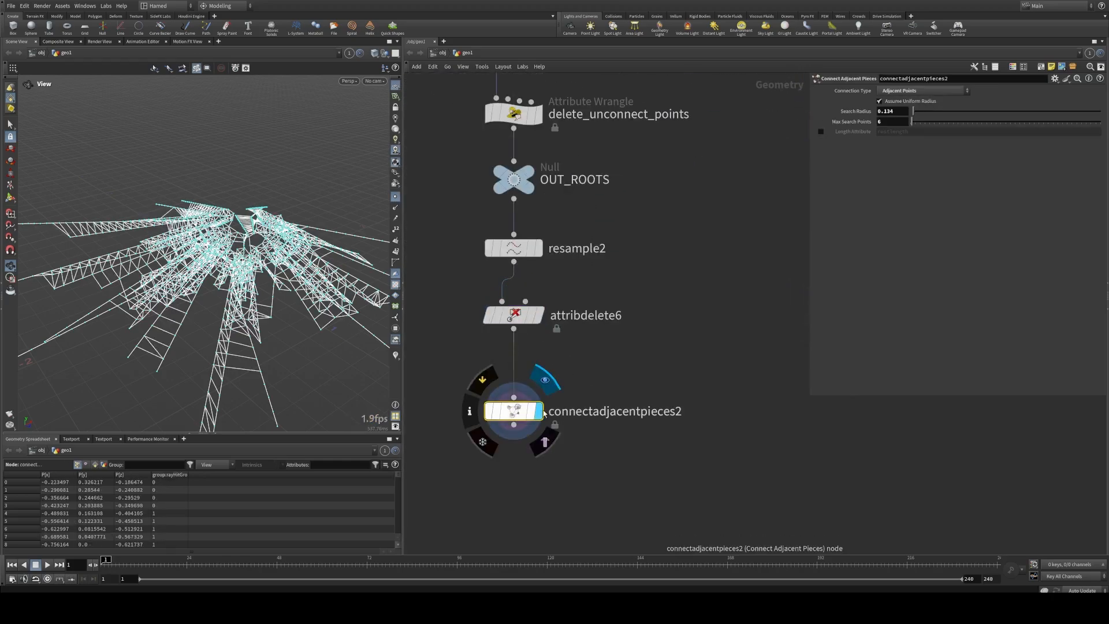
Step: Set connectadjacentpieces2's Search Radius to 0.9 and Max Search Points to 12
{"action": "left_click_drag", "start_coordinate": [240, 250], "coordinate": [163, 270]}
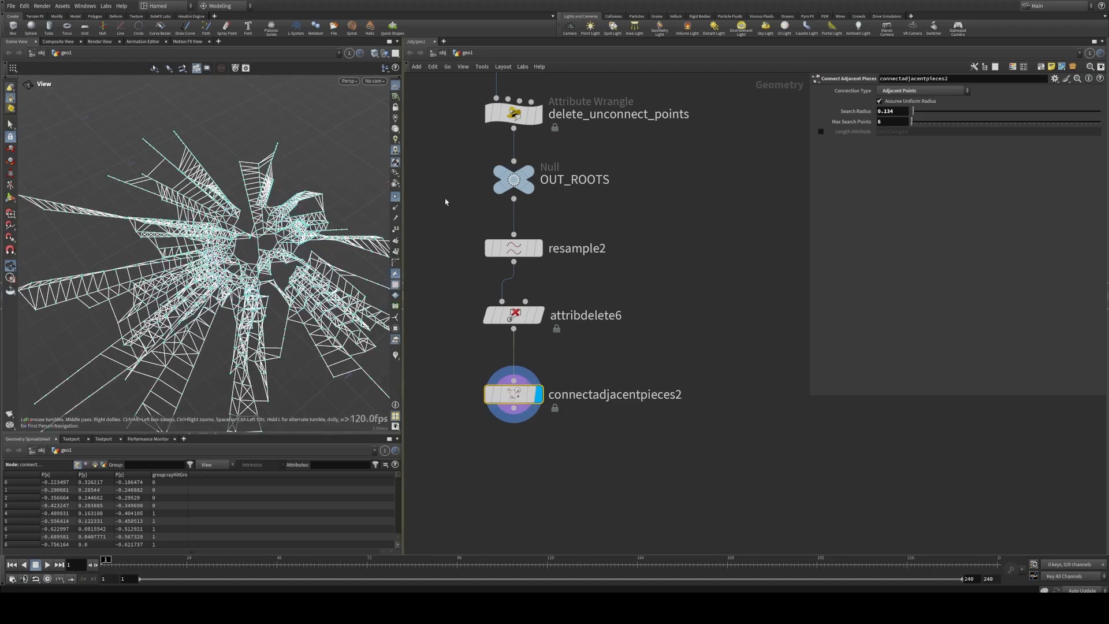
{"action": "double_click", "coordinate": [902, 116]}
{"action": "type", "text": "4"}
{"action": "key", "text": "Return"}
{"action": "mouse_move", "coordinate": [920, 113]}
{"action": "left_mouse_down"}
{"action": "mouse_move", "coordinate": [930, 115]}
{"action": "mouse_move", "coordinate": [915, 123]}
{"action": "left_mouse_up"}
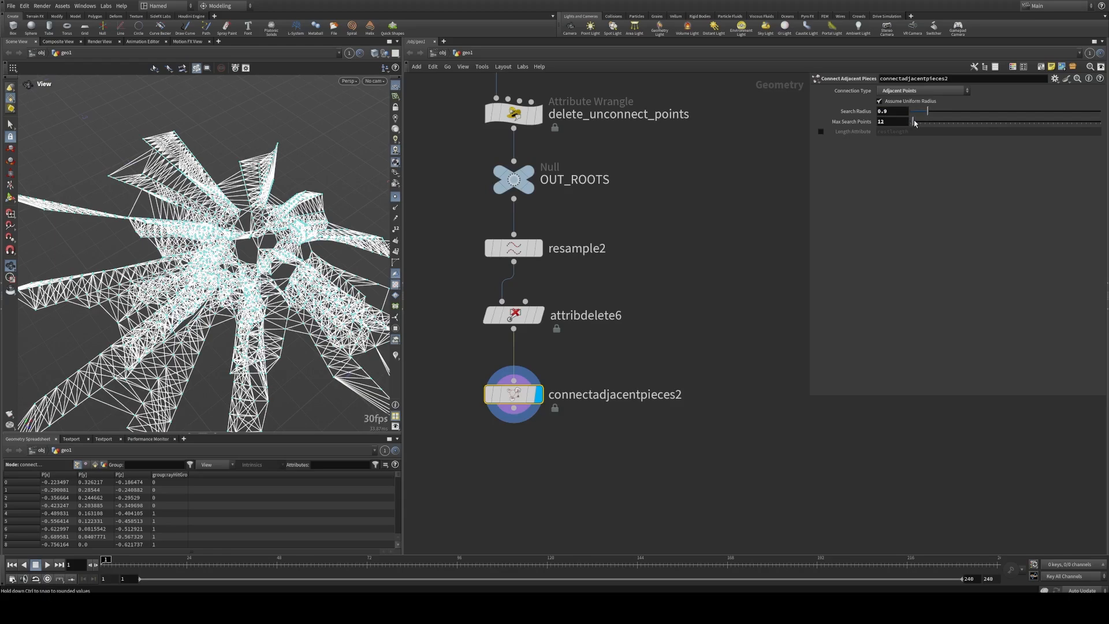
Step: Turn off the point display in the viewport to view the connected root lines without markers
{"action": "left_click_drag", "start_coordinate": [173, 301], "coordinate": [222, 247]}
{"action": "scroll", "coordinate": [231, 247], "scroll_direction": "up", "scroll_amount": 4}
{"action": "left_click", "coordinate": [395, 196]}
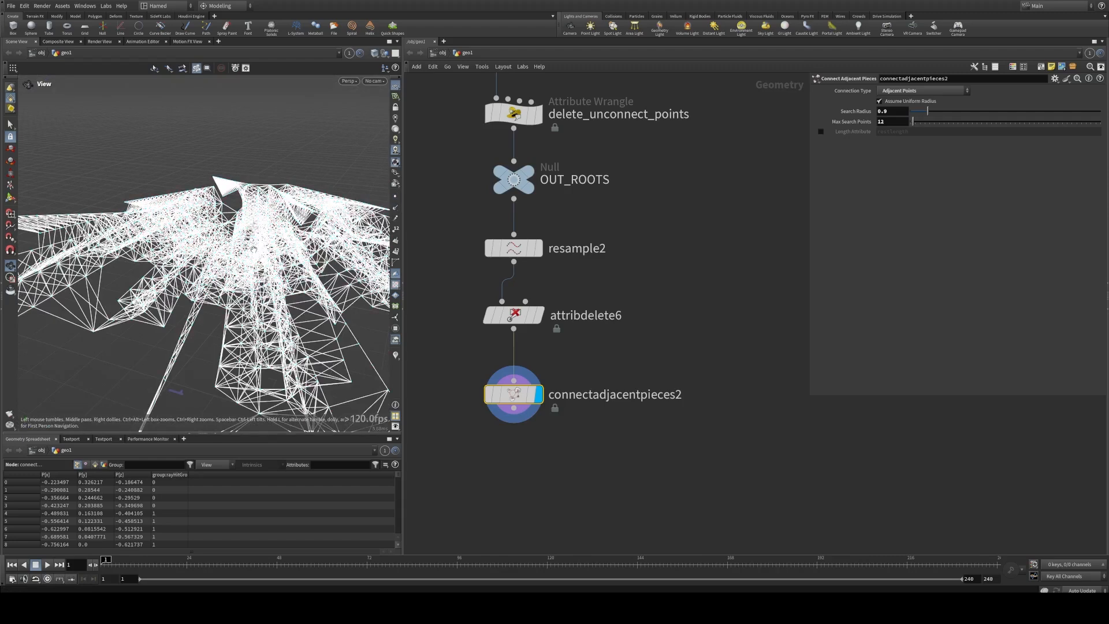
{"action": "left_click_drag", "start_coordinate": [175, 392], "coordinate": [223, 366]}
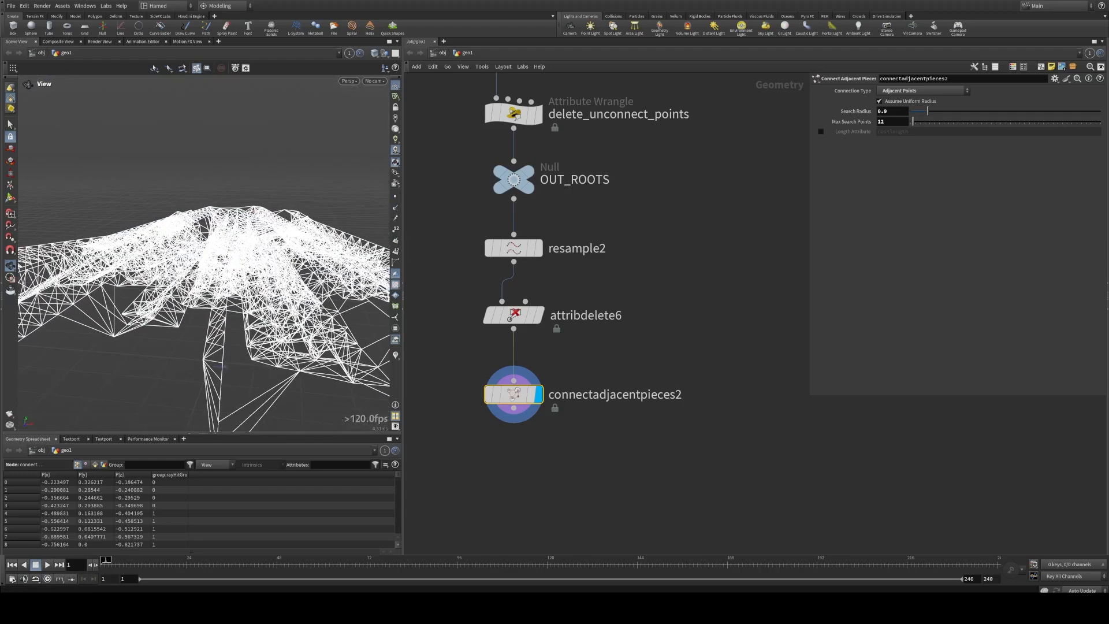
Step: Duplicate resample2, connect the copy below connectadjacentpieces2, and display it
{"action": "middle_click_drag", "start_coordinate": [450, 381], "coordinate": [465, 281]}
{"action": "left_click_drag", "start_coordinate": [525, 153], "coordinate": [558, 391], "text": "alt"}
{"action": "left_click_drag", "start_coordinate": [529, 308], "coordinate": [529, 383]}
{"action": "left_click", "coordinate": [587, 385]}
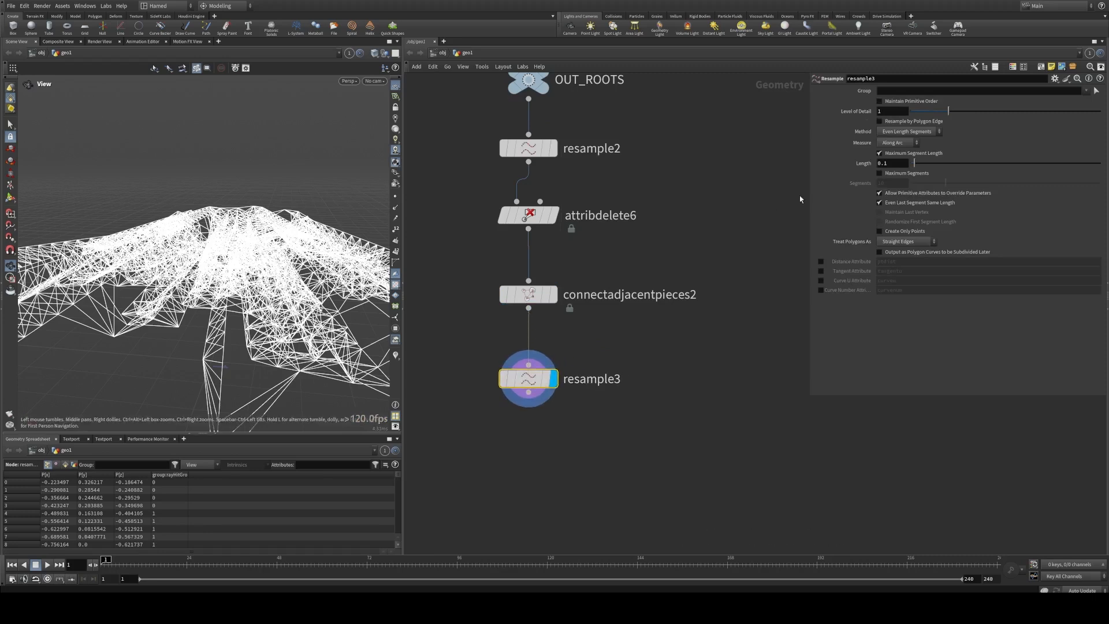
Step: Disable Maximum Segment Length on resample3, enable Maximum Segments, and set Segments to 20
{"action": "left_click", "coordinate": [880, 153]}
{"action": "left_click", "coordinate": [888, 173]}
{"action": "left_click_drag", "start_coordinate": [893, 186], "coordinate": [848, 187]}
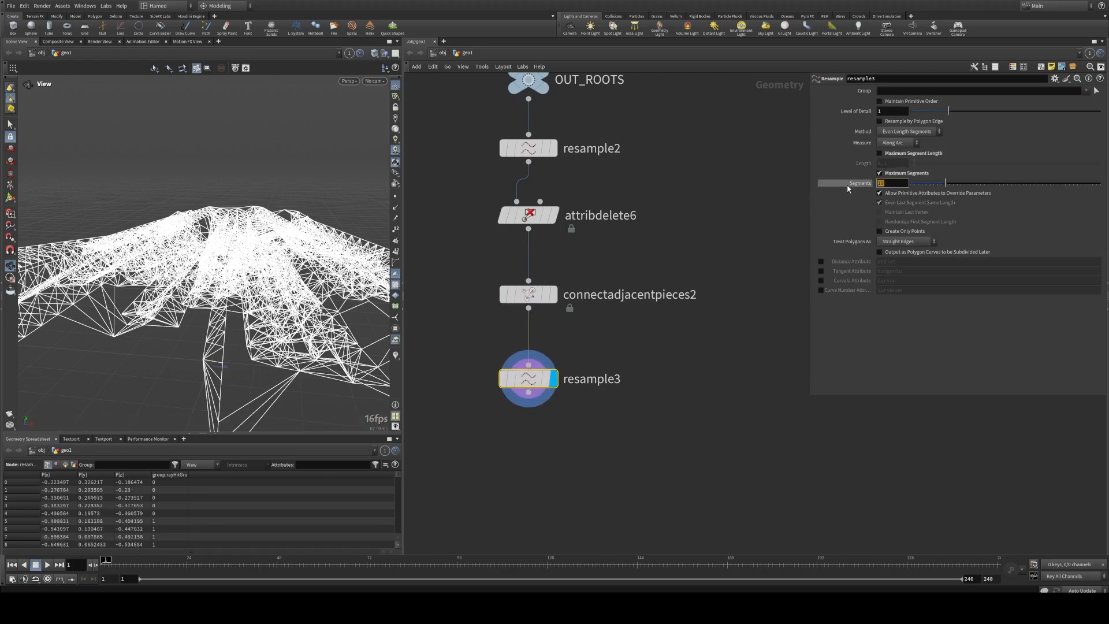
{"action": "type", "text": "20"}
{"action": "key", "text": "Return"}
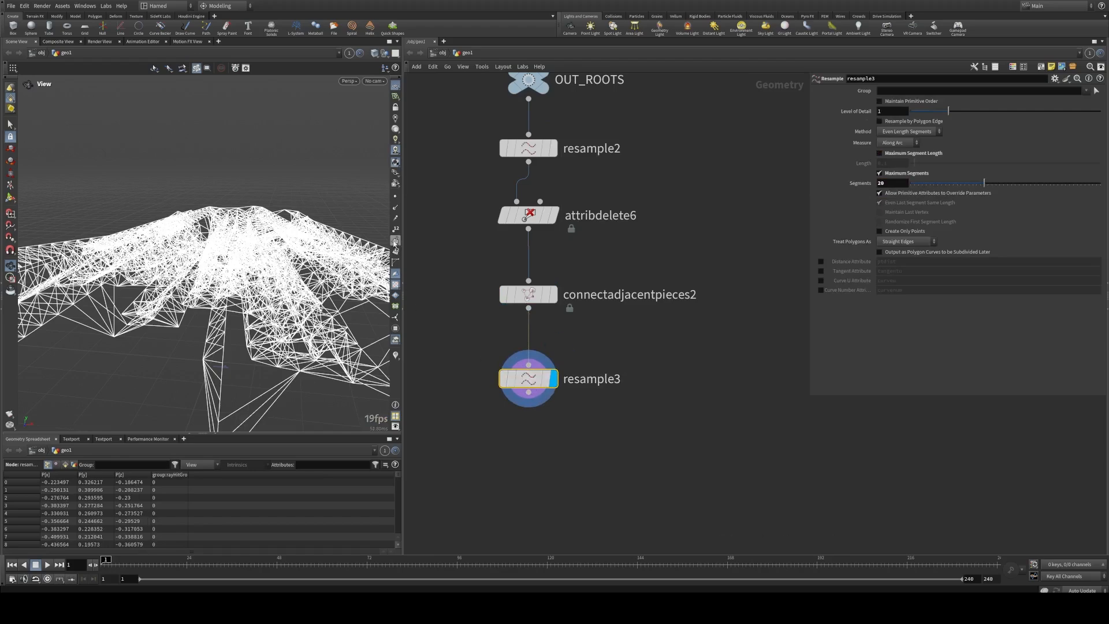
Step: Add a Fuse node after resample3 and display it
{"action": "left_click_drag", "start_coordinate": [272, 286], "coordinate": [403, 215]}
{"action": "middle_click_drag", "start_coordinate": [512, 498], "coordinate": [509, 369]}
{"action": "key", "text": "Tab"}
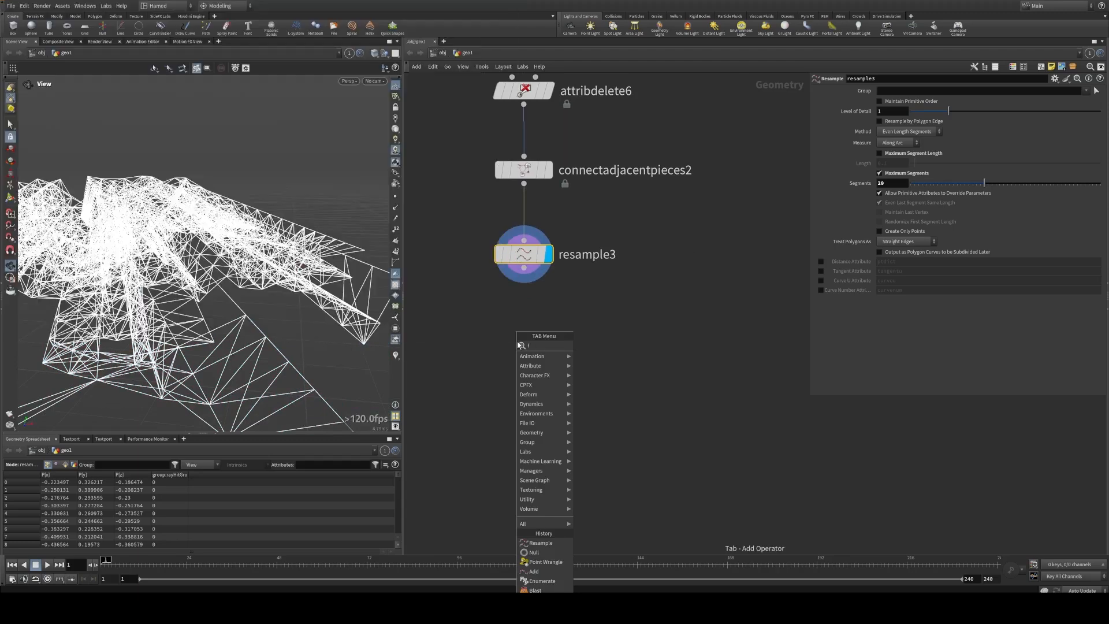
{"action": "type", "text": "fus"}
{"action": "left_click", "coordinate": [594, 346]}
{"action": "left_click", "coordinate": [523, 315]}
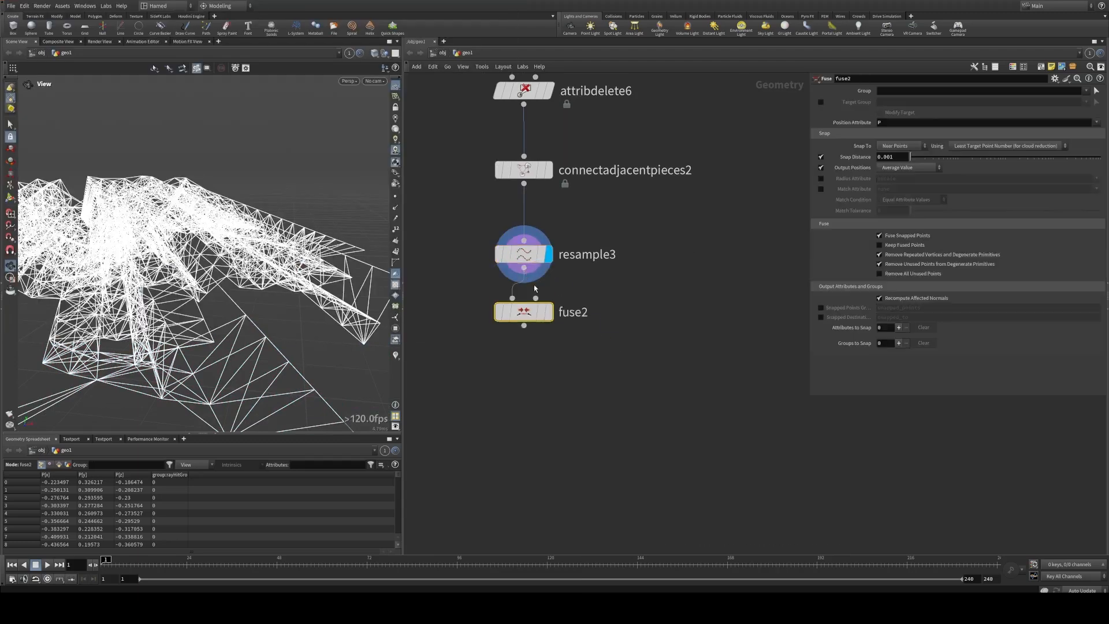
{"action": "left_click_drag", "start_coordinate": [523, 315], "coordinate": [523, 347]}
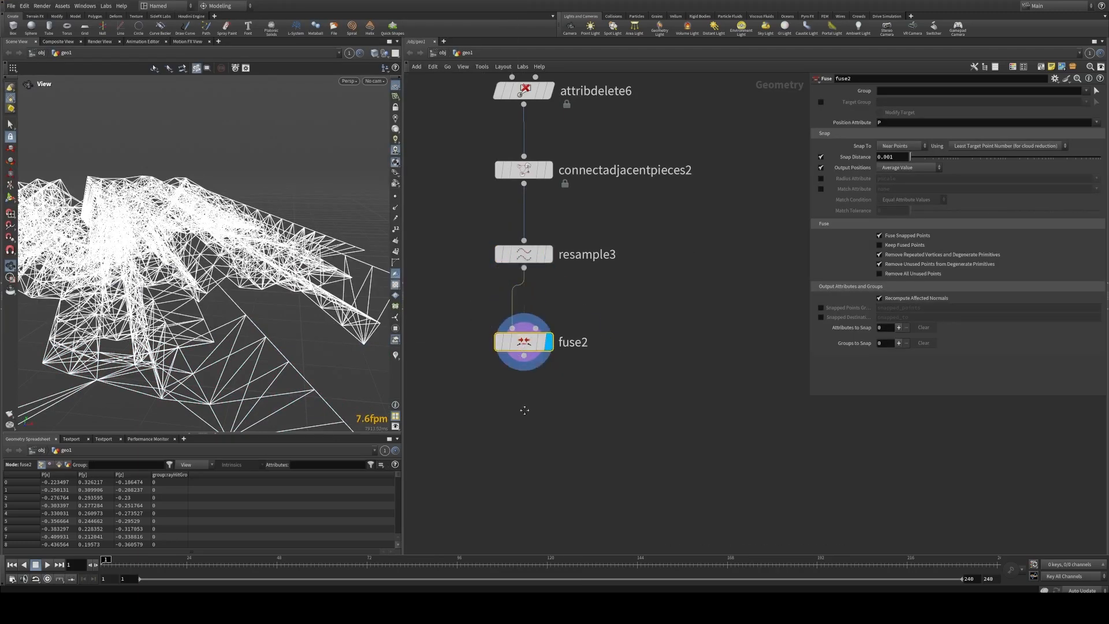
{"action": "middle_click_drag", "start_coordinate": [524, 407], "coordinate": [526, 347]}
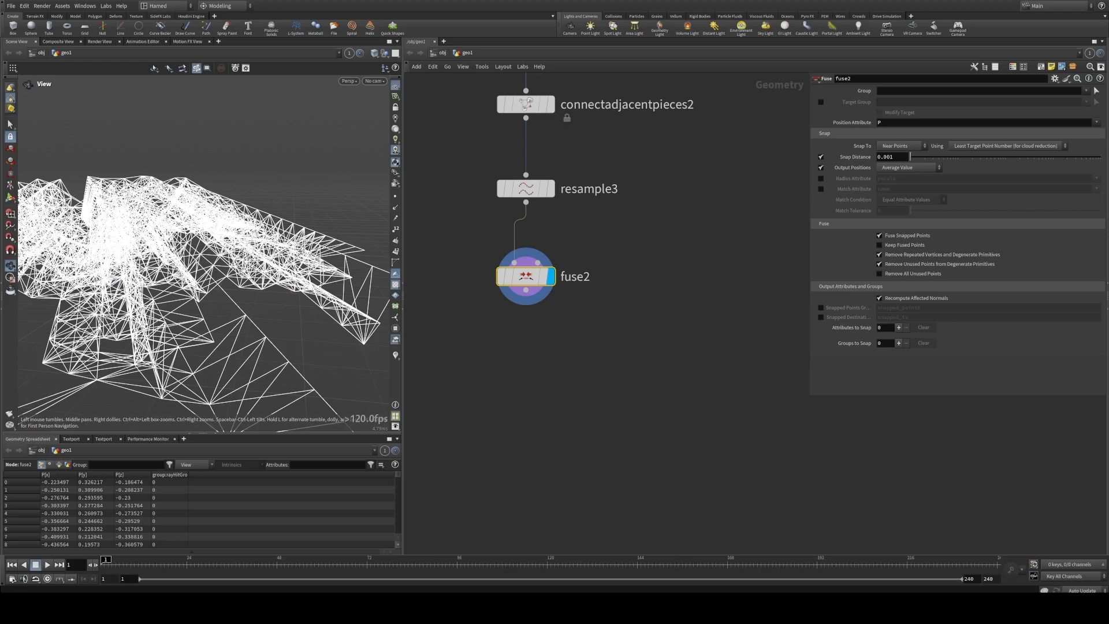
Step: Add an Attribute Blur node after fuse2, connect it to fuse2's output and display it
{"action": "middle_click_drag", "start_coordinate": [612, 358], "coordinate": [607, 298]}
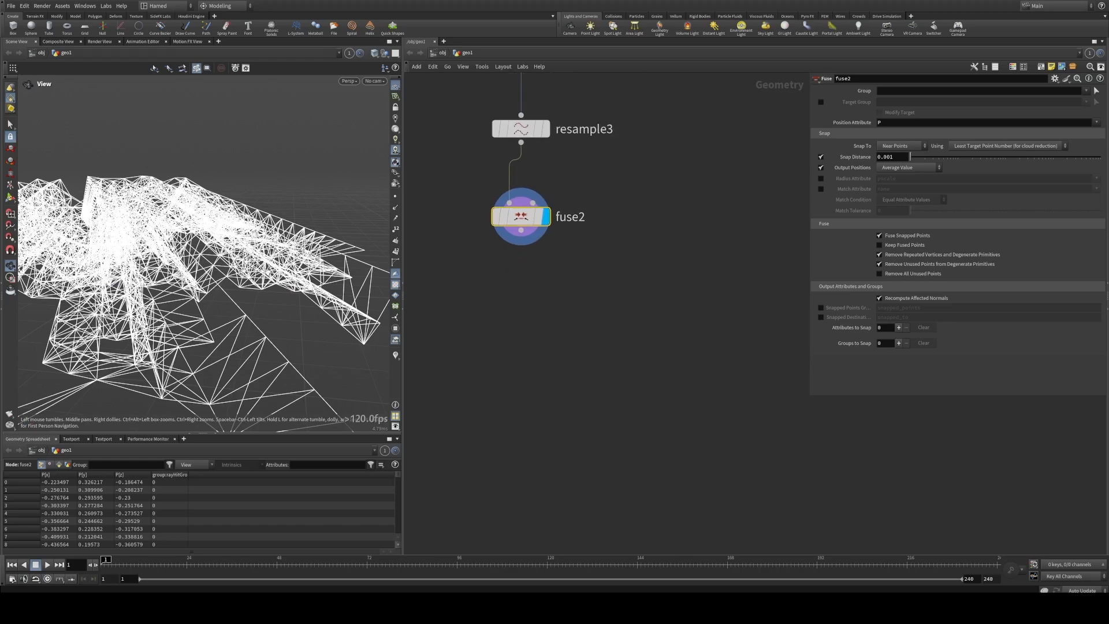
{"action": "left_click_drag", "start_coordinate": [267, 270], "coordinate": [300, 263]}
{"action": "key", "text": "Tab"}
{"action": "type", "text": "a"}
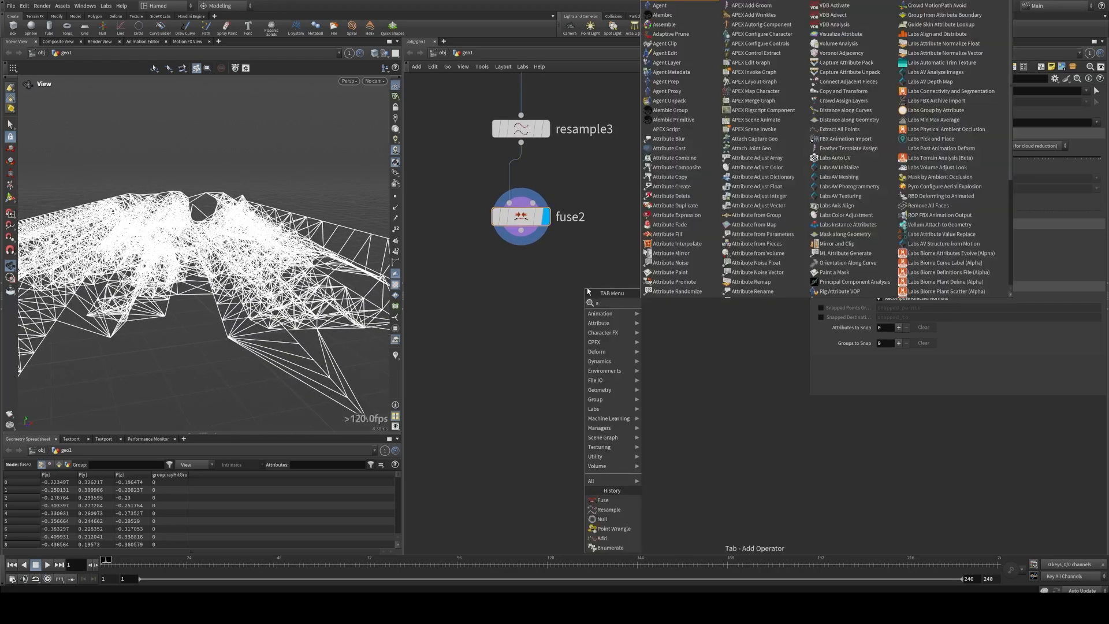
{"action": "type", "text": "ttr"}
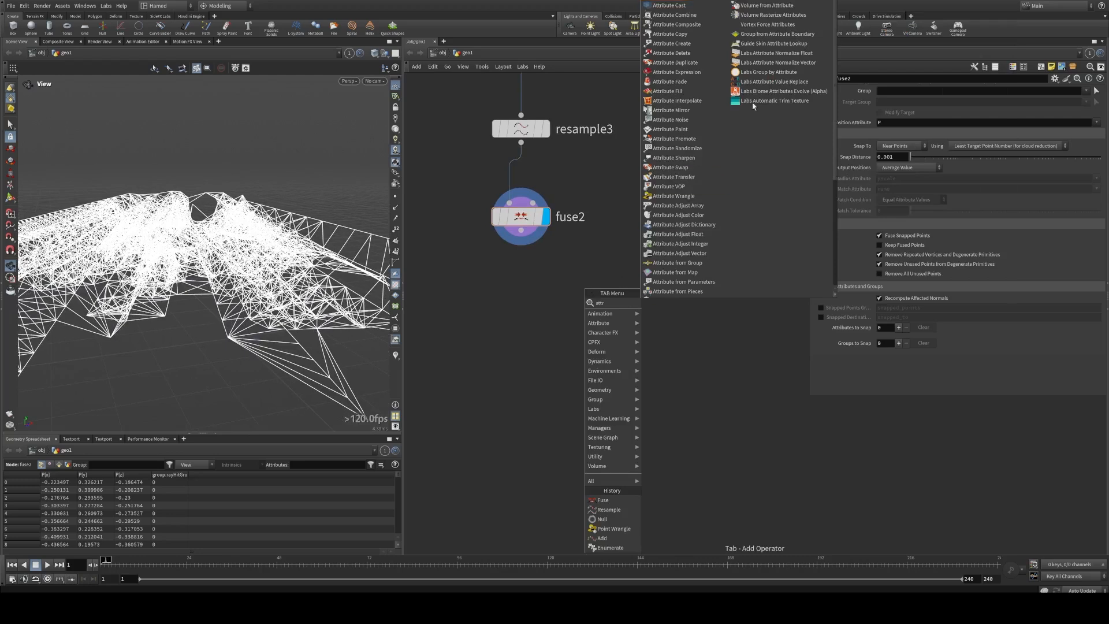
{"action": "left_click", "coordinate": [680, 2]}
{"action": "left_click", "coordinate": [520, 299]}
{"action": "left_click", "coordinate": [520, 230]}
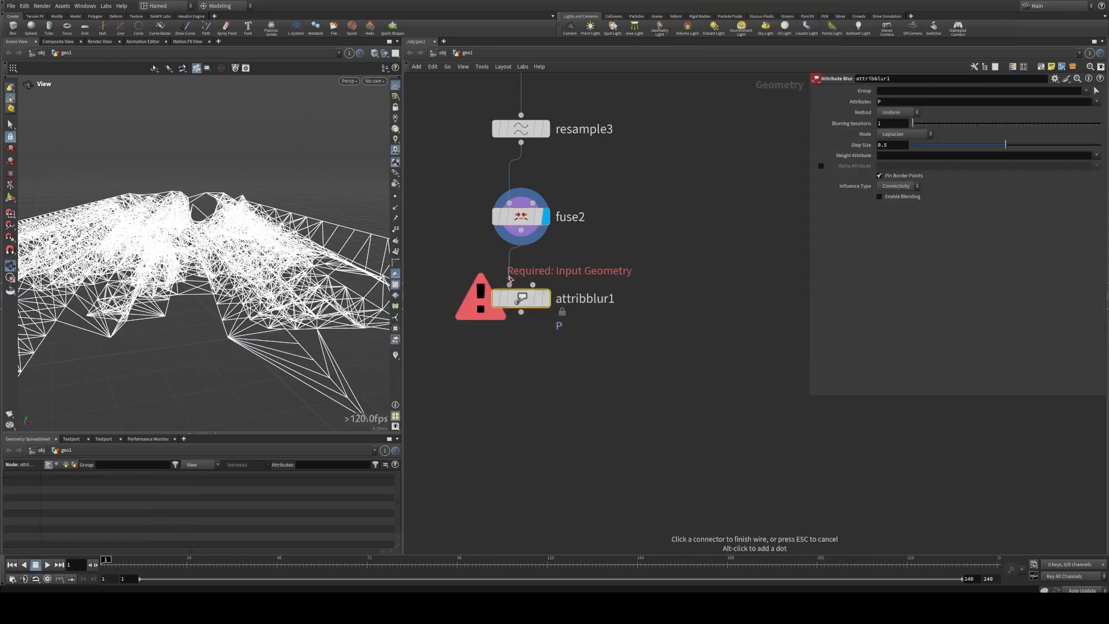
{"action": "left_click", "coordinate": [508, 285]}
{"action": "left_click", "coordinate": [546, 298]}
{"action": "left_click_drag", "start_coordinate": [546, 298], "coordinate": [540, 346]}
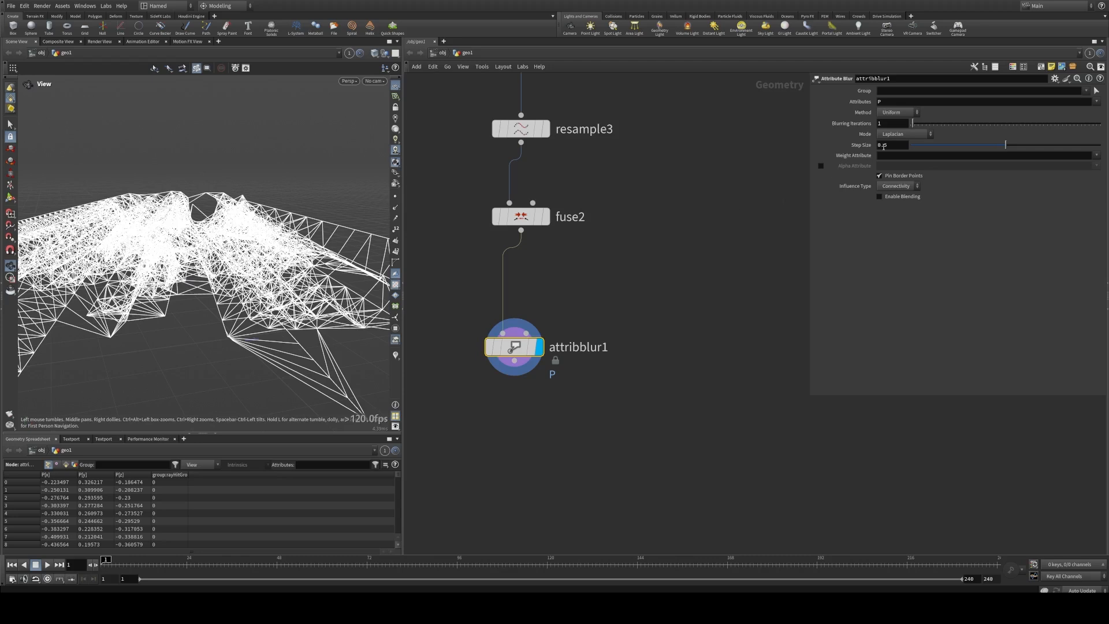
Step: Set the attribute blur's Blurring Iterations to 100 and Step Size to 1
{"action": "left_click", "coordinate": [890, 124]}
{"action": "type", "text": "00"}
{"action": "key", "text": "Return"}
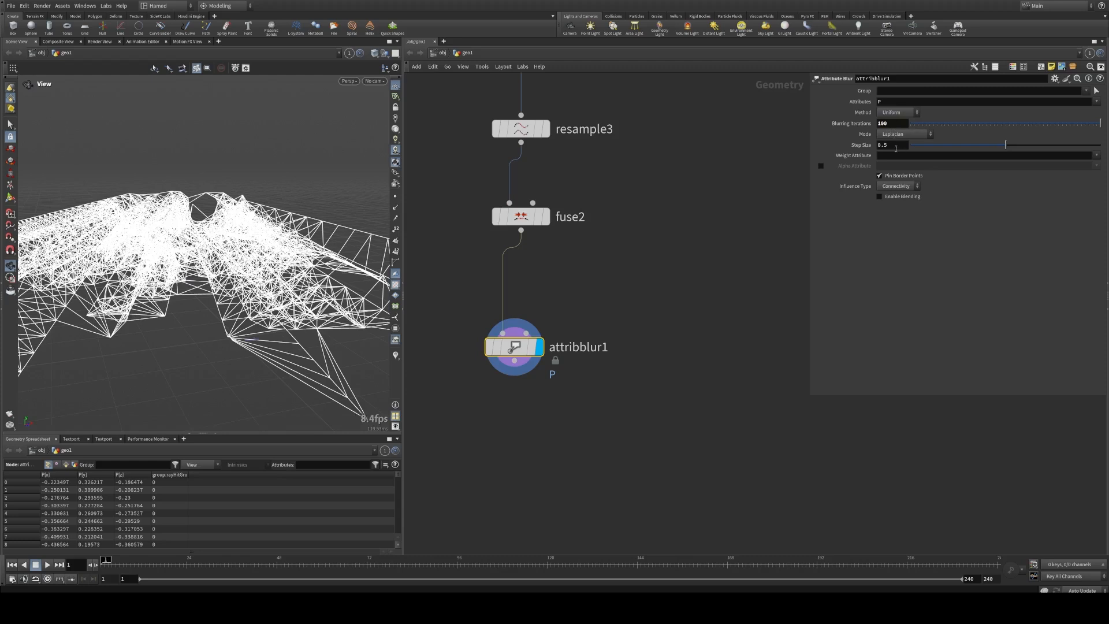
{"action": "left_click_drag", "start_coordinate": [893, 146], "coordinate": [833, 147]}
{"action": "type", "text": "1"}
{"action": "key", "text": "Tab"}
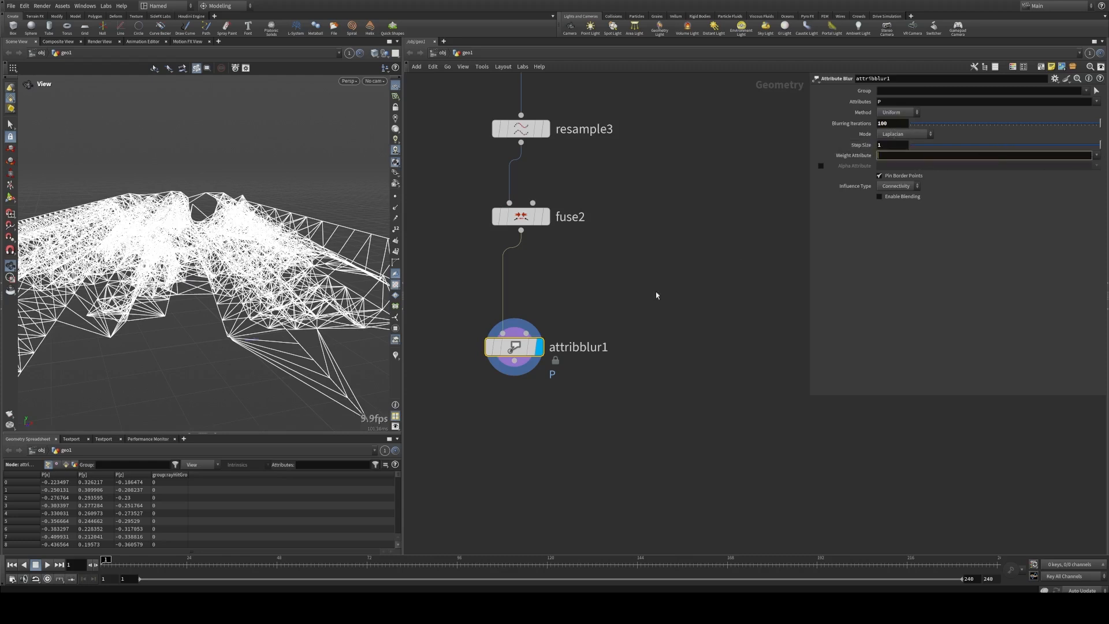
Step: Toggle Pin Border Points on attribblur1 to compare the results, leave it off, and inspect the smoothed root web
{"action": "left_click", "coordinate": [903, 178]}
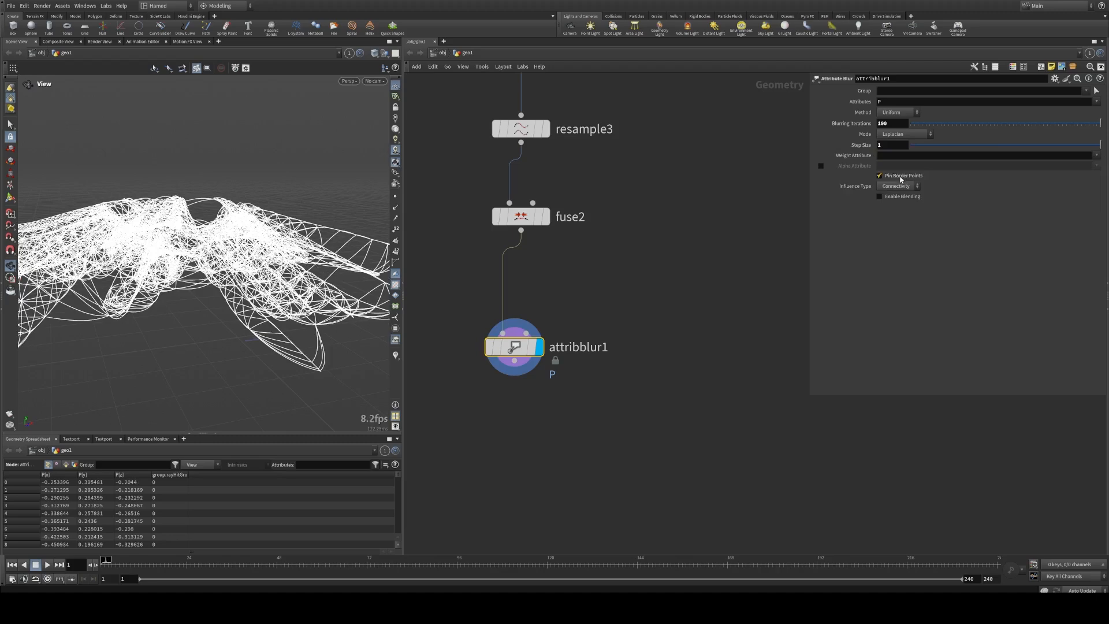
{"action": "left_click", "coordinate": [903, 177]}
{"action": "left_click", "coordinate": [902, 176]}
{"action": "left_click", "coordinate": [903, 177]}
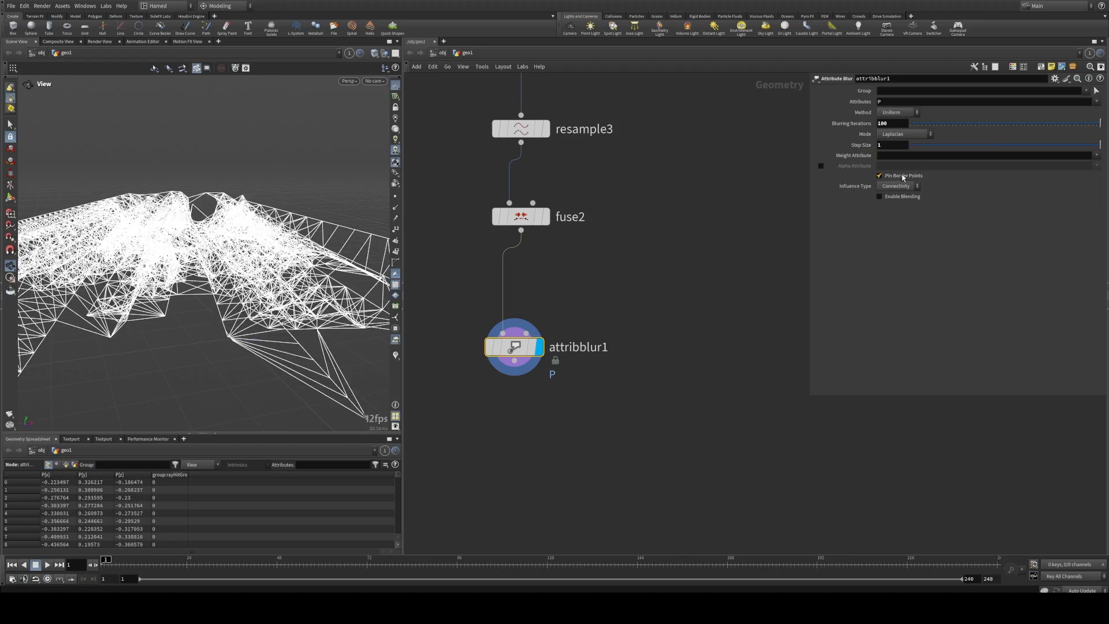
{"action": "left_click", "coordinate": [903, 178]}
{"action": "left_click_drag", "start_coordinate": [245, 231], "coordinate": [214, 225]}
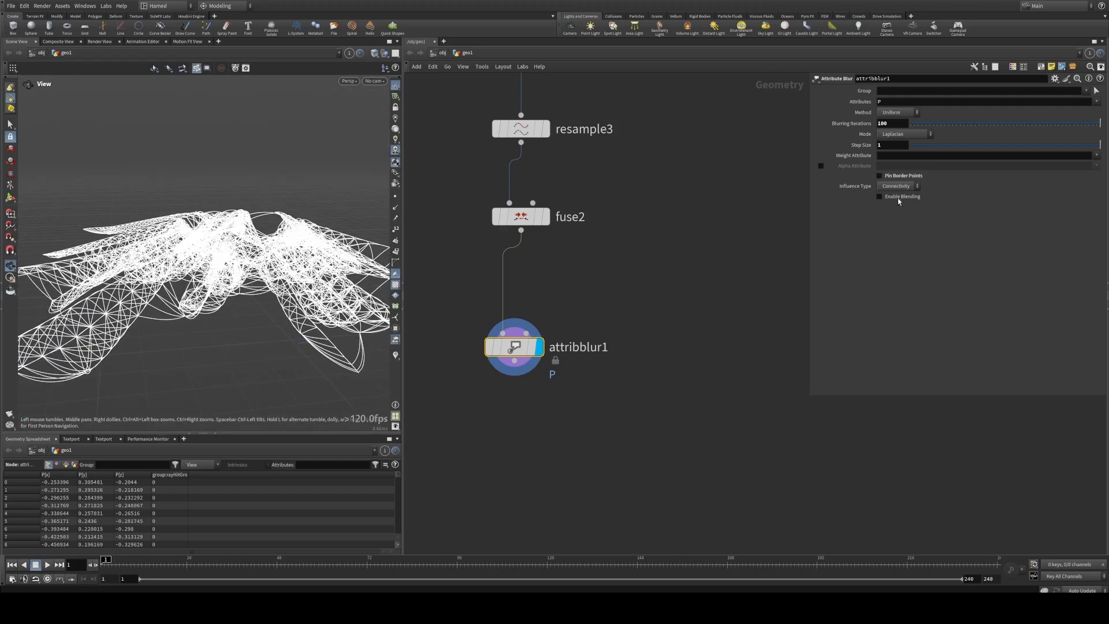
{"action": "mouse_move", "coordinate": [1092, 124]}
{"action": "left_mouse_down"}
{"action": "mouse_move", "coordinate": [879, 125]}
{"action": "mouse_move", "coordinate": [1102, 130]}
{"action": "left_mouse_up"}
{"action": "left_click_drag", "start_coordinate": [292, 237], "coordinate": [281, 310]}
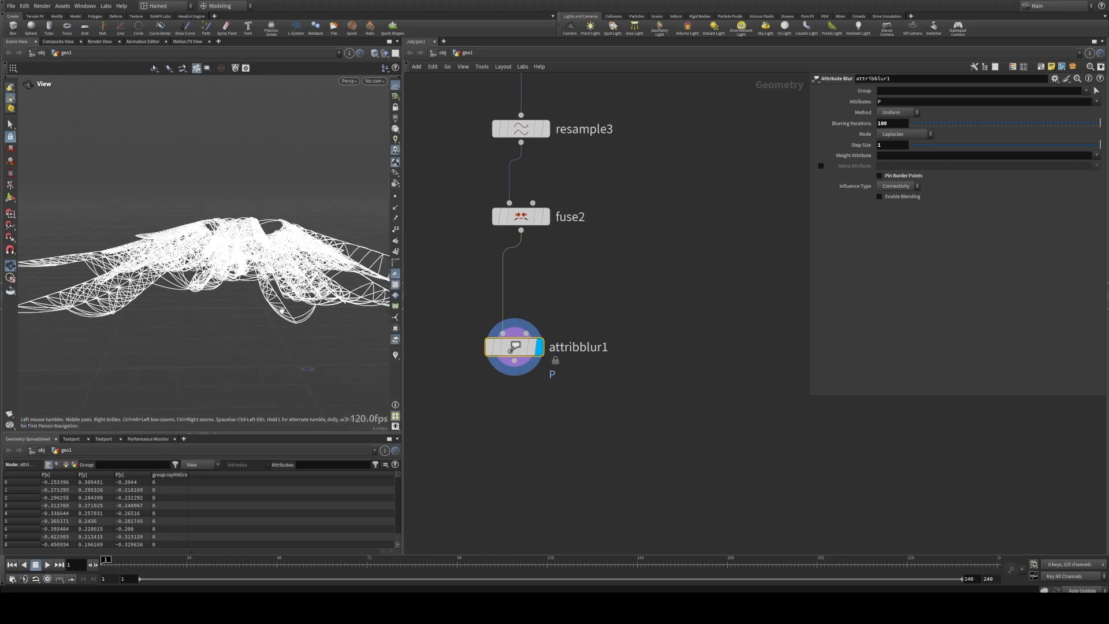
{"action": "left_click_drag", "start_coordinate": [133, 296], "coordinate": [375, 336]}
{"action": "left_click_drag", "start_coordinate": [268, 275], "coordinate": [247, 279]}
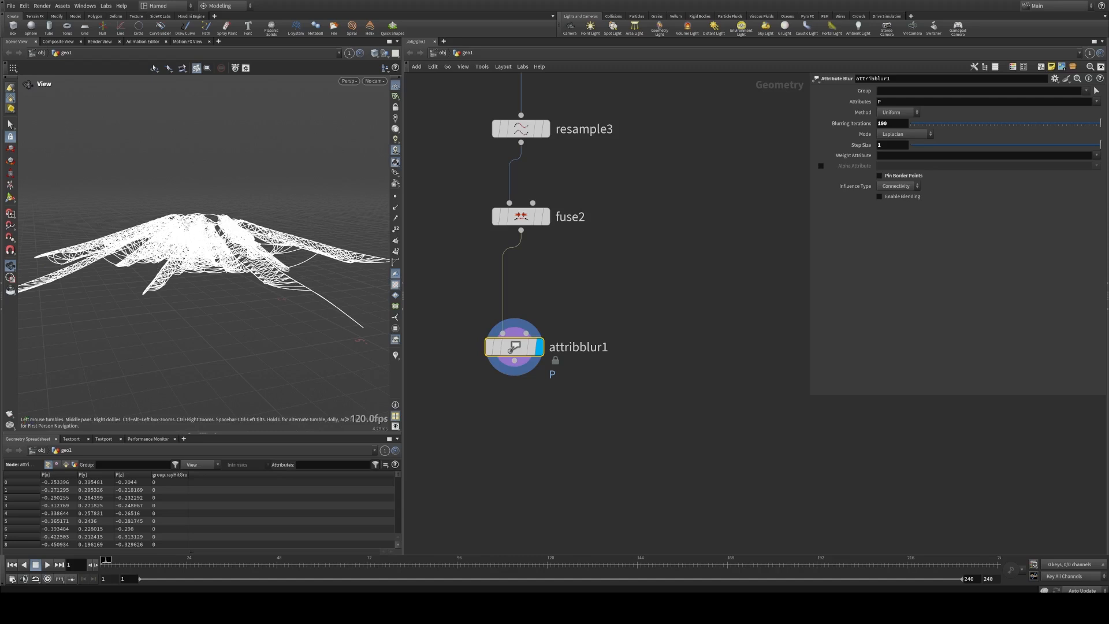
Step: Duplicate the egg-core object merge from the start of the network, place the copy beside attribblur1, and display it
{"action": "scroll", "coordinate": [663, 271], "scroll_direction": "down", "scroll_amount": 10}
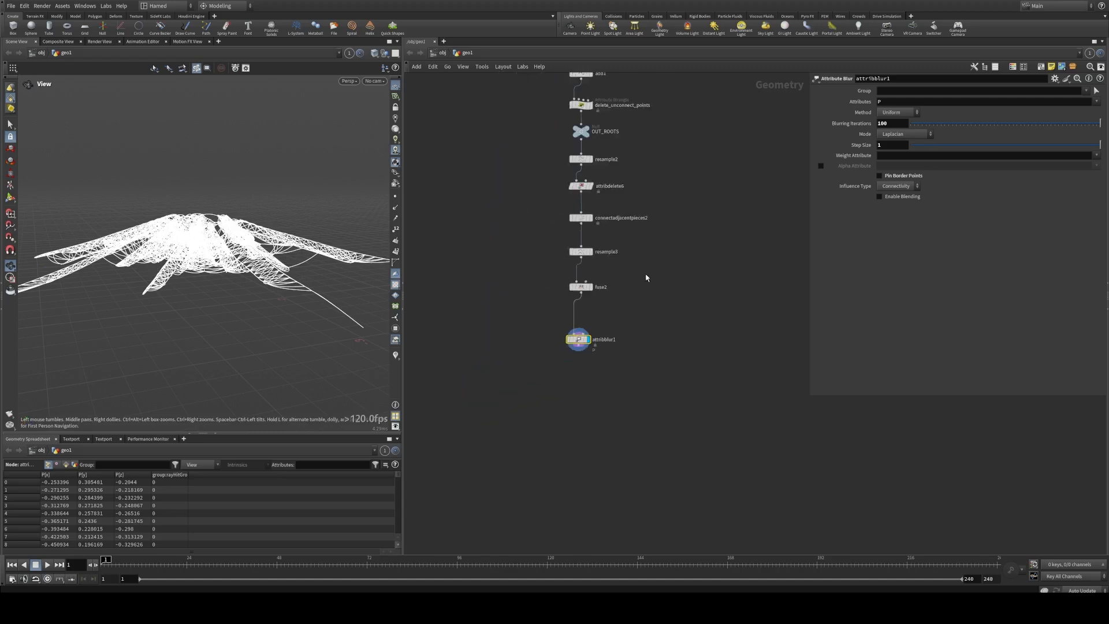
{"action": "middle_click_drag", "start_coordinate": [614, 151], "coordinate": [587, 226]}
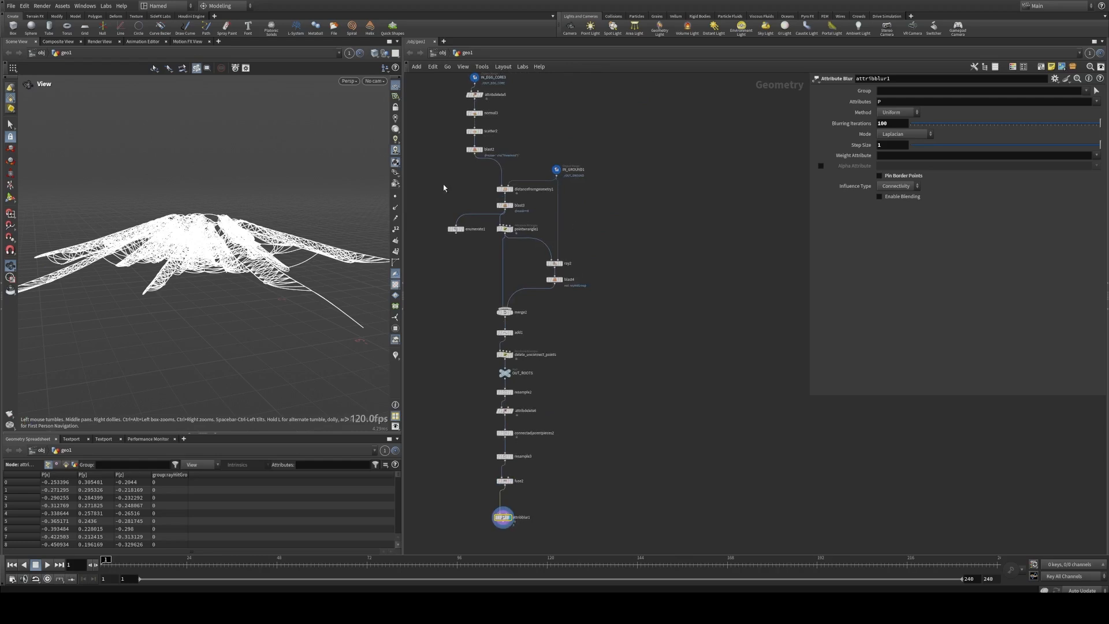
{"action": "scroll", "coordinate": [462, 173], "scroll_direction": "up", "scroll_amount": 4}
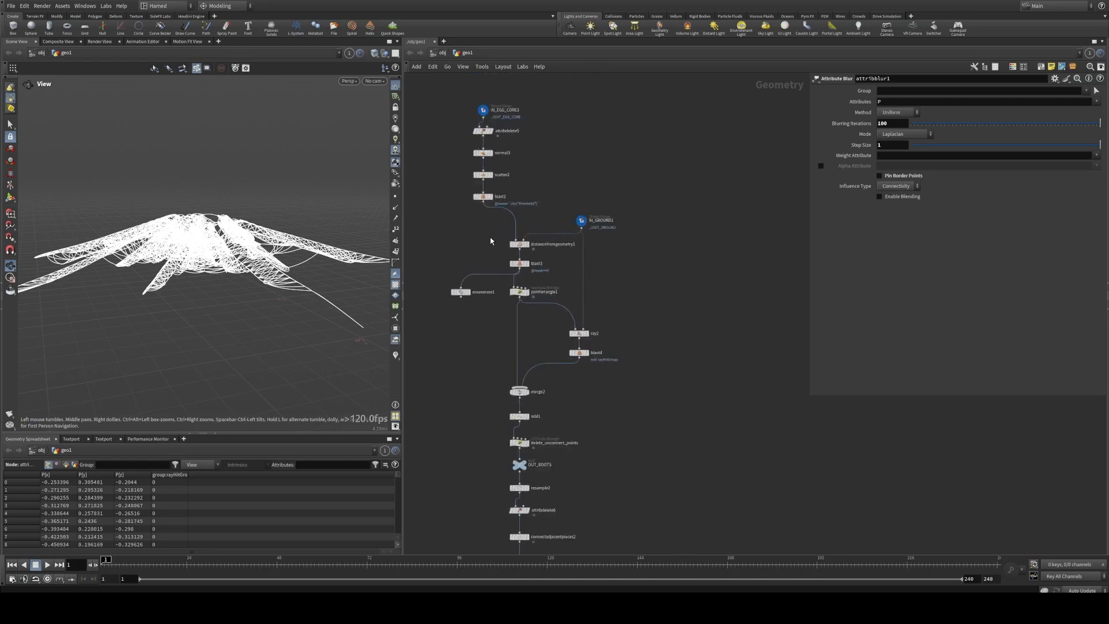
{"action": "left_click", "coordinate": [524, 245]}
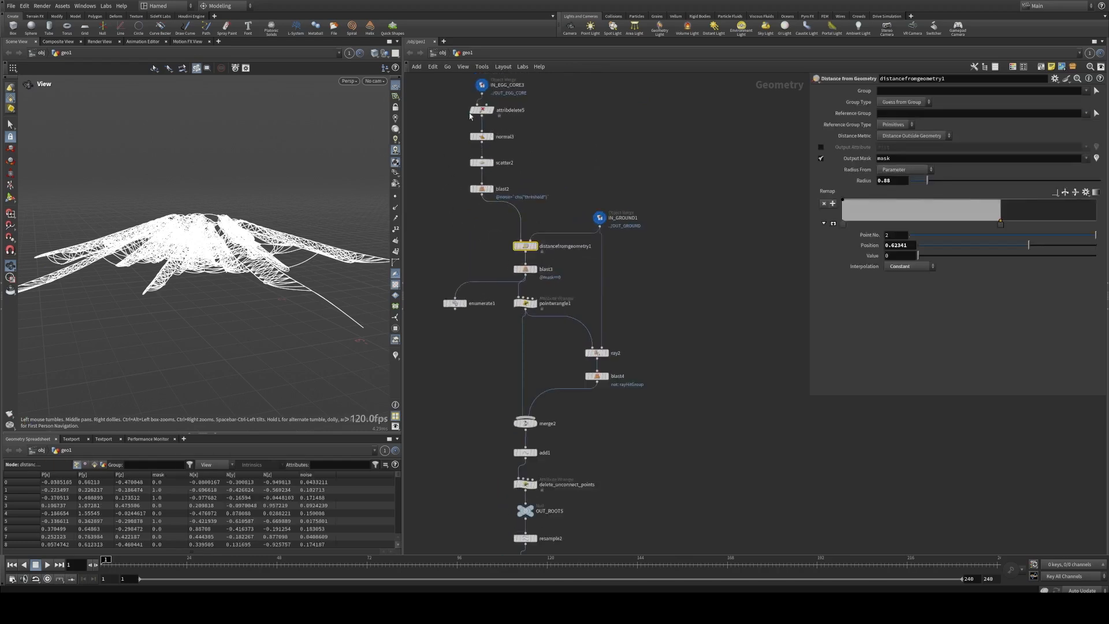
{"action": "scroll", "coordinate": [470, 115], "scroll_direction": "down", "scroll_amount": 5}
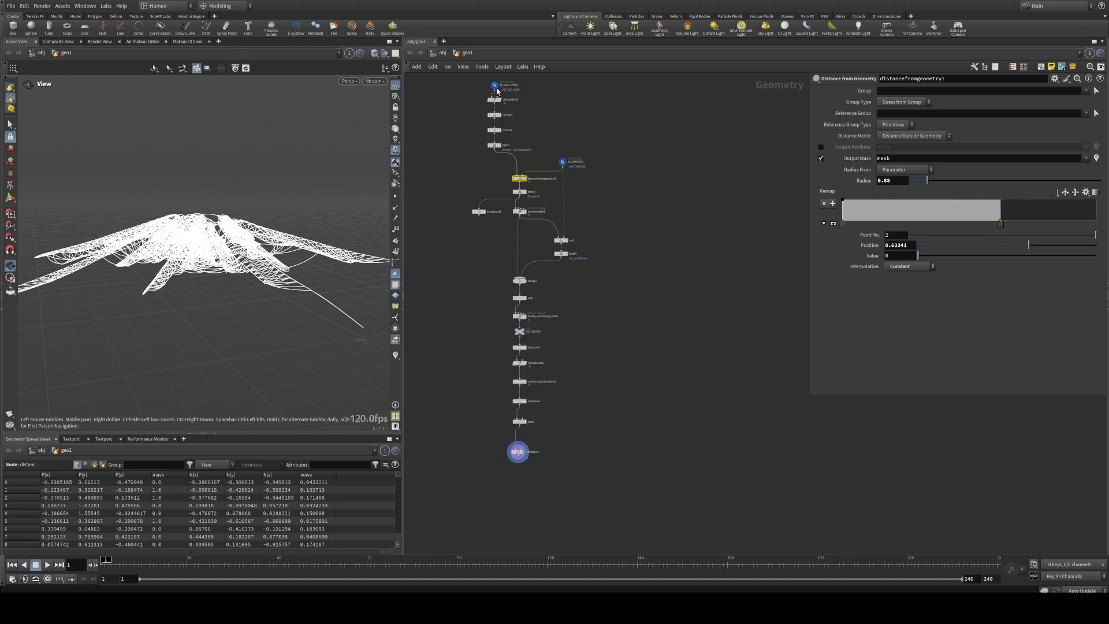
{"action": "left_click_drag", "start_coordinate": [496, 87], "coordinate": [563, 435], "text": "alt"}
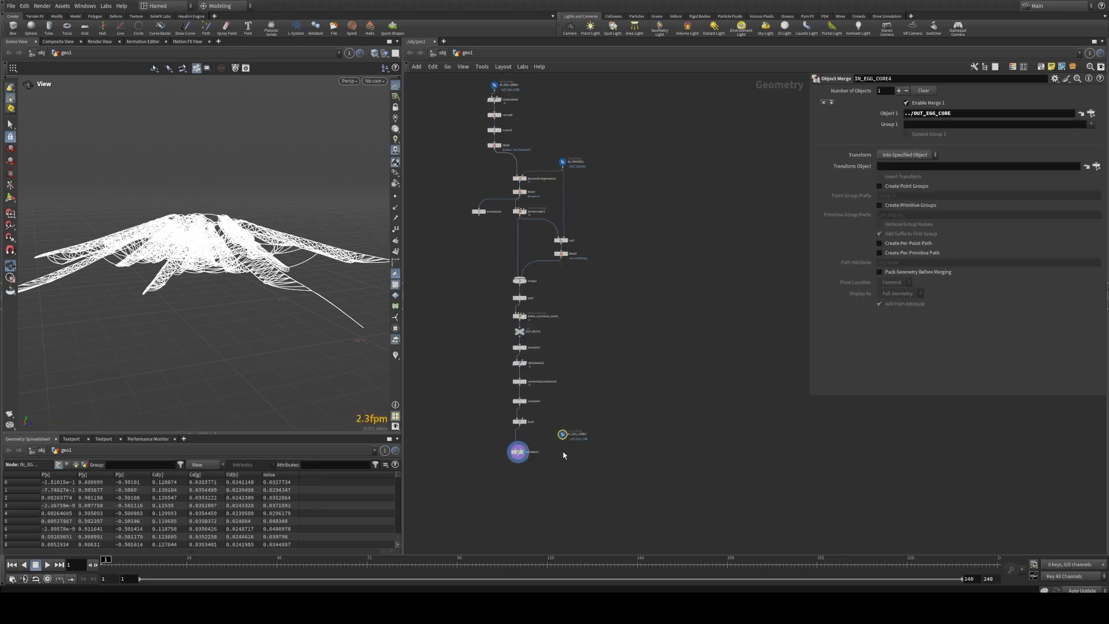
{"action": "scroll", "coordinate": [563, 455], "scroll_direction": "up", "scroll_amount": 5}
{"action": "left_click", "coordinate": [664, 323]}
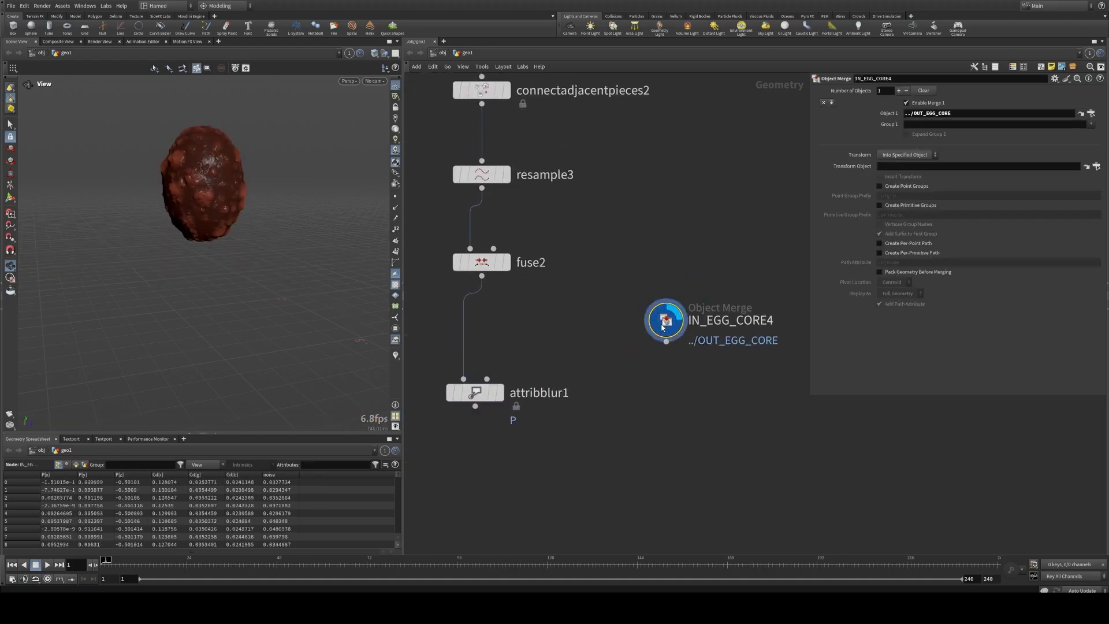
{"action": "left_click_drag", "start_coordinate": [663, 327], "coordinate": [638, 382]}
Step: Add a Distance from Geometry node with attribblur1 as its first input and IN_EGG_CORE4 as its second
{"action": "middle_click_drag", "start_coordinate": [589, 435], "coordinate": [596, 354]}
{"action": "key", "text": "Tab"}
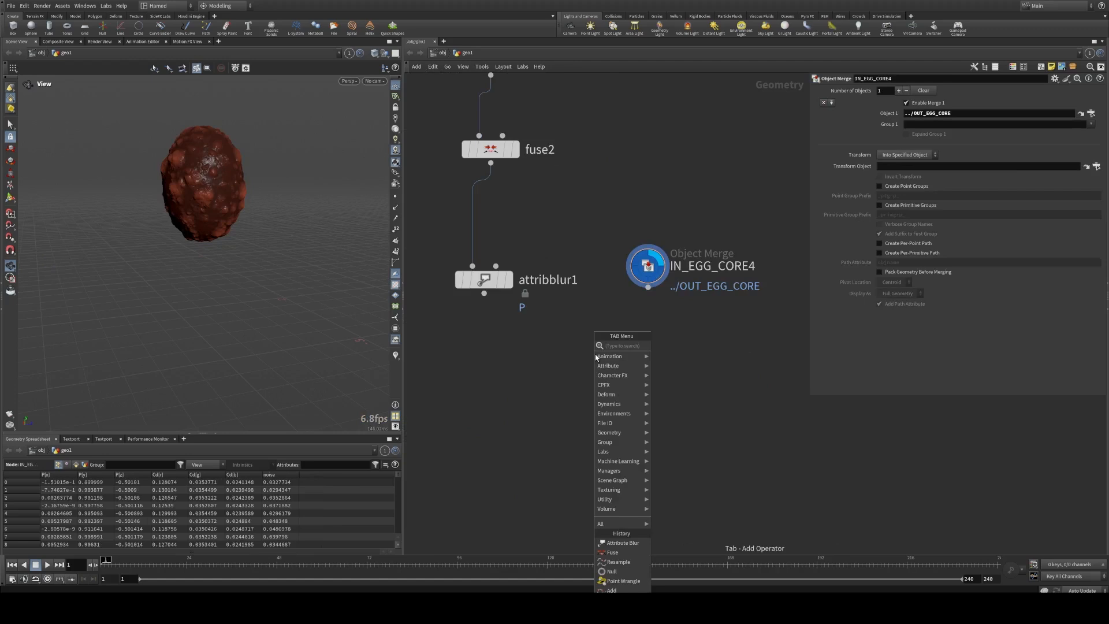
{"action": "type", "text": "dis"}
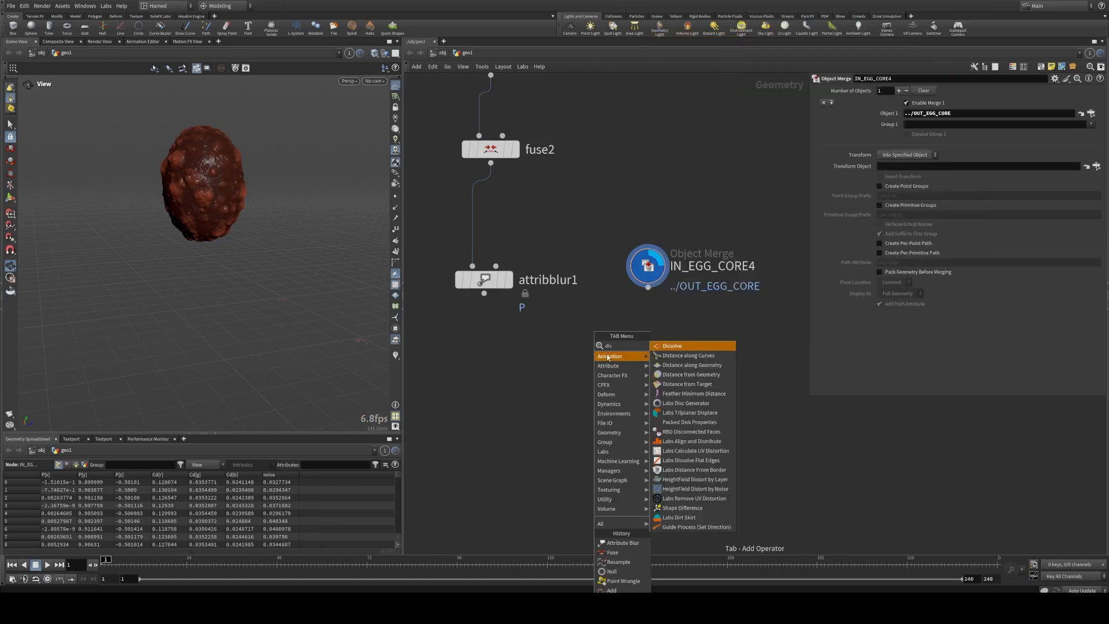
{"action": "left_click", "coordinate": [691, 374]}
{"action": "left_click", "coordinate": [571, 374]}
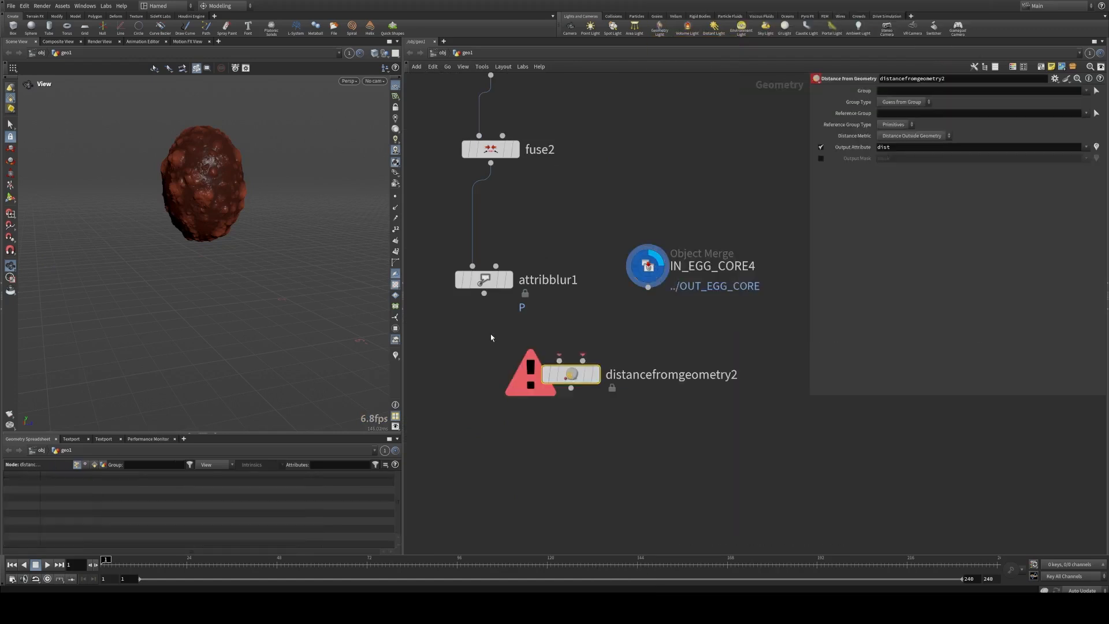
{"action": "left_click_drag", "start_coordinate": [494, 315], "coordinate": [652, 301]}
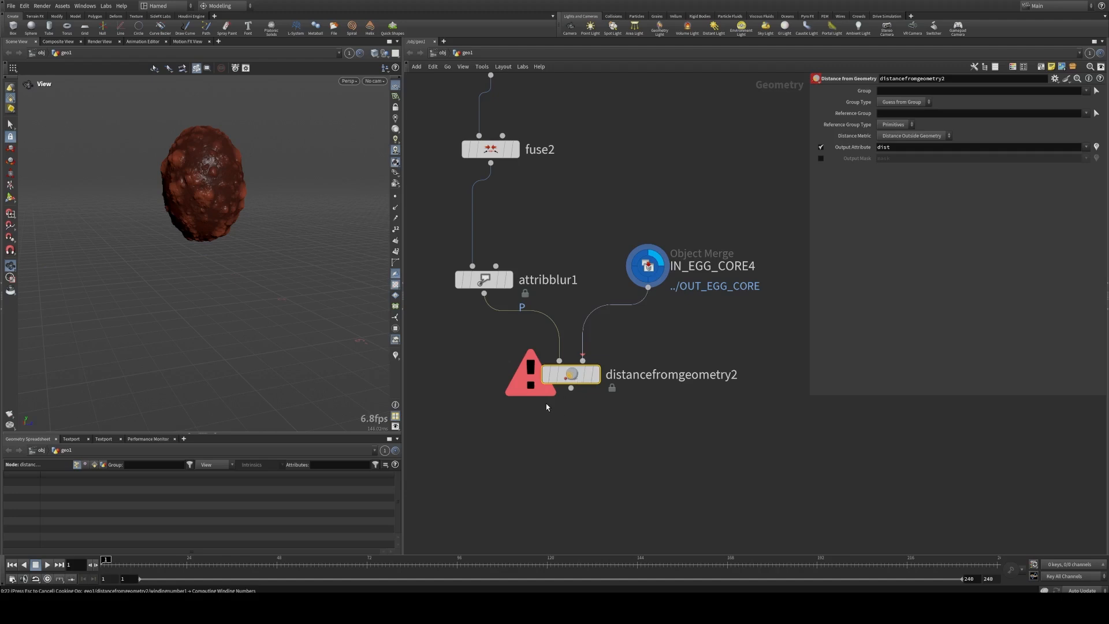
Step: Display distancefromgeometry2 to try the distance calculation, and return the display to IN_EGG_CORE4
{"action": "key", "text": "r"}
{"action": "middle_click_drag", "start_coordinate": [548, 403], "coordinate": [536, 391]}
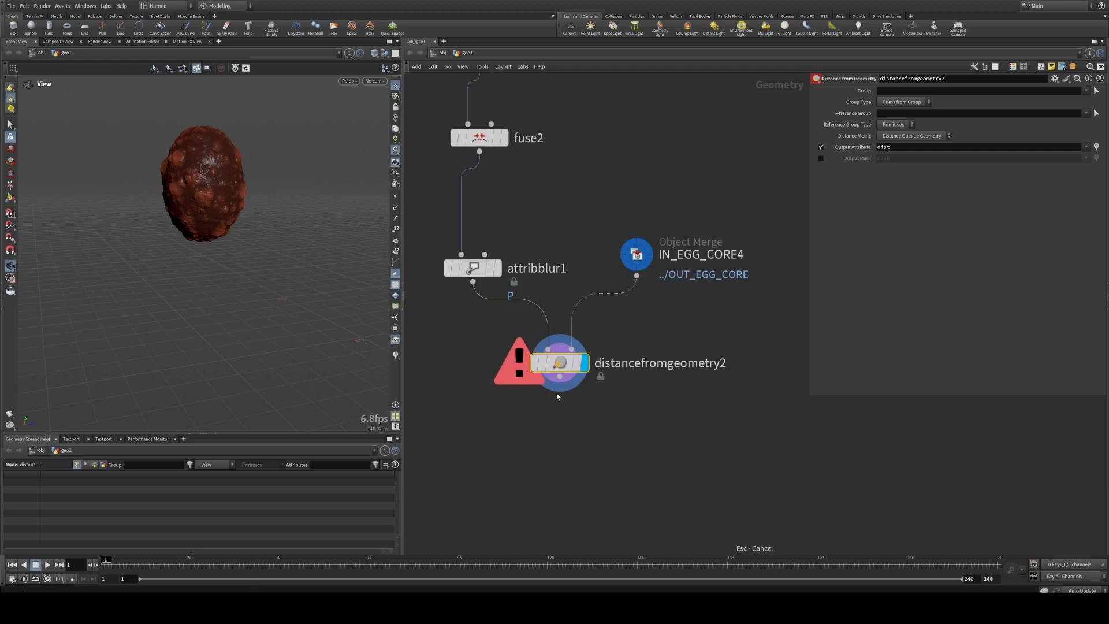
{"action": "left_click_drag", "start_coordinate": [579, 377], "coordinate": [558, 402]}
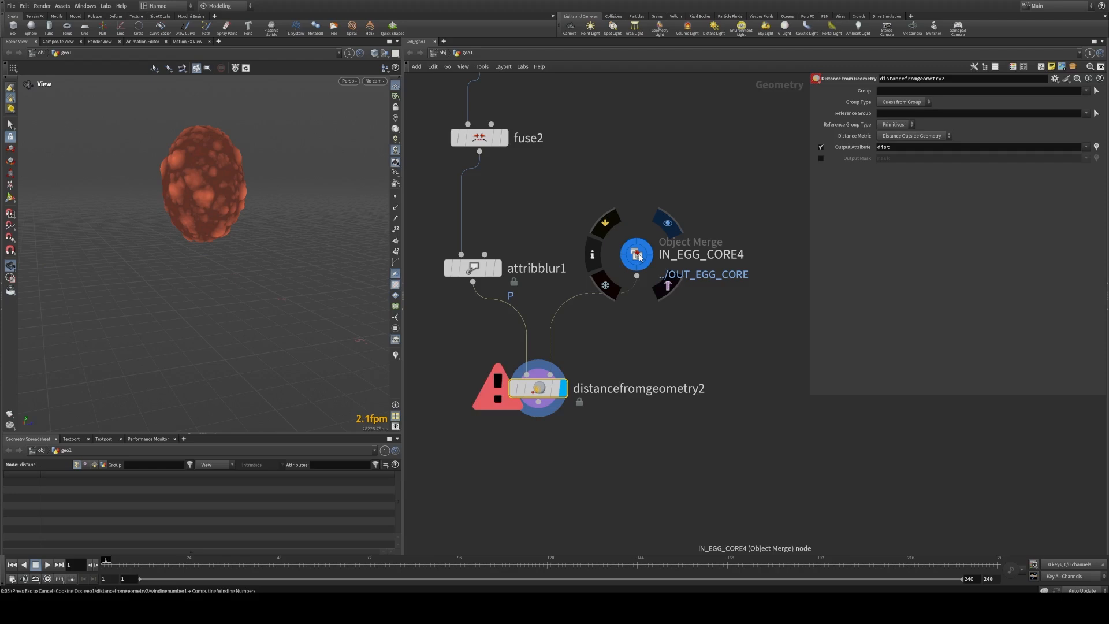
{"action": "left_click", "coordinate": [639, 257]}
{"action": "key", "text": "r"}
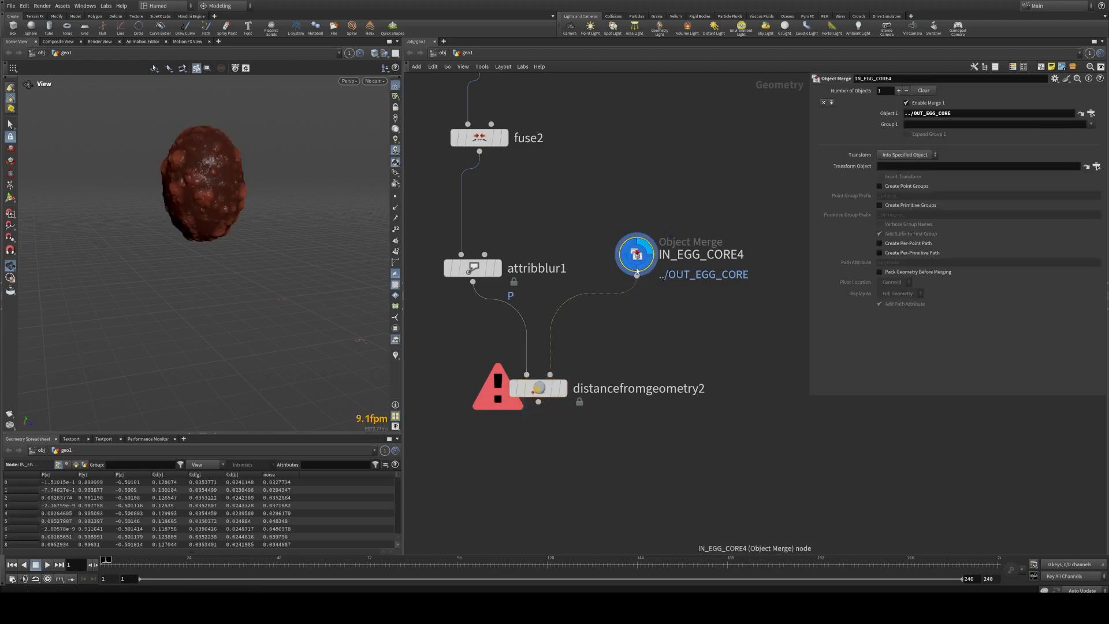
Step: Move distancefromgeometry2 lower in the network and disconnect both of its inputs
{"action": "mouse_move", "coordinate": [649, 336]}
{"action": "middle_mouse_down"}
{"action": "mouse_move", "coordinate": [639, 312]}
{"action": "mouse_move", "coordinate": [669, 371]}
{"action": "mouse_move", "coordinate": [649, 331]}
{"action": "middle_mouse_up"}
{"action": "left_click_drag", "start_coordinate": [530, 391], "coordinate": [504, 447]}
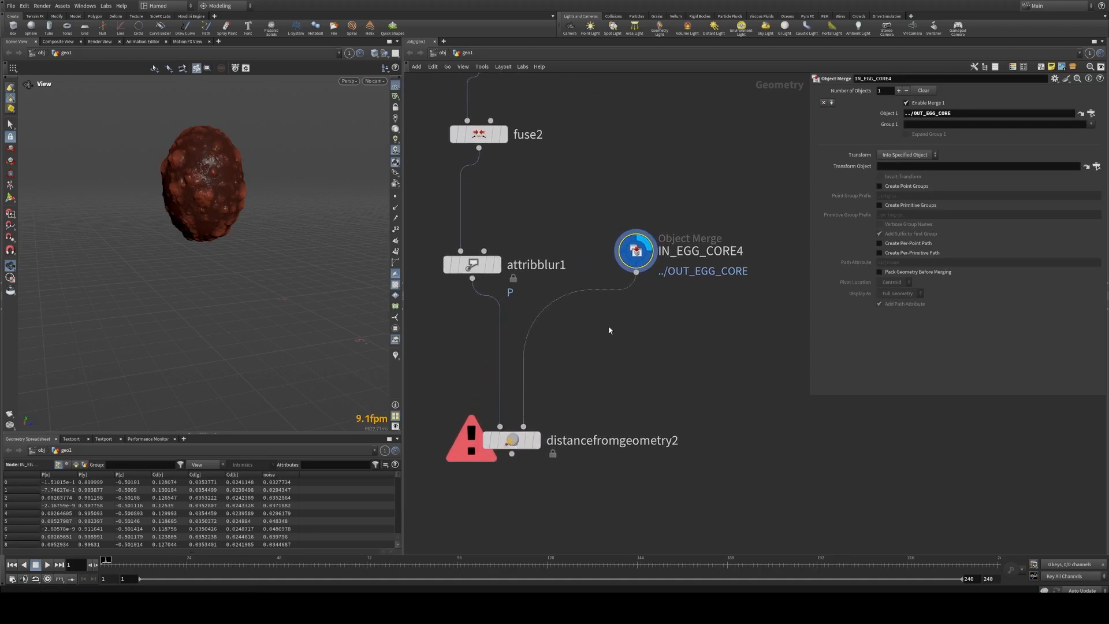
{"action": "key", "text": "Tab"}
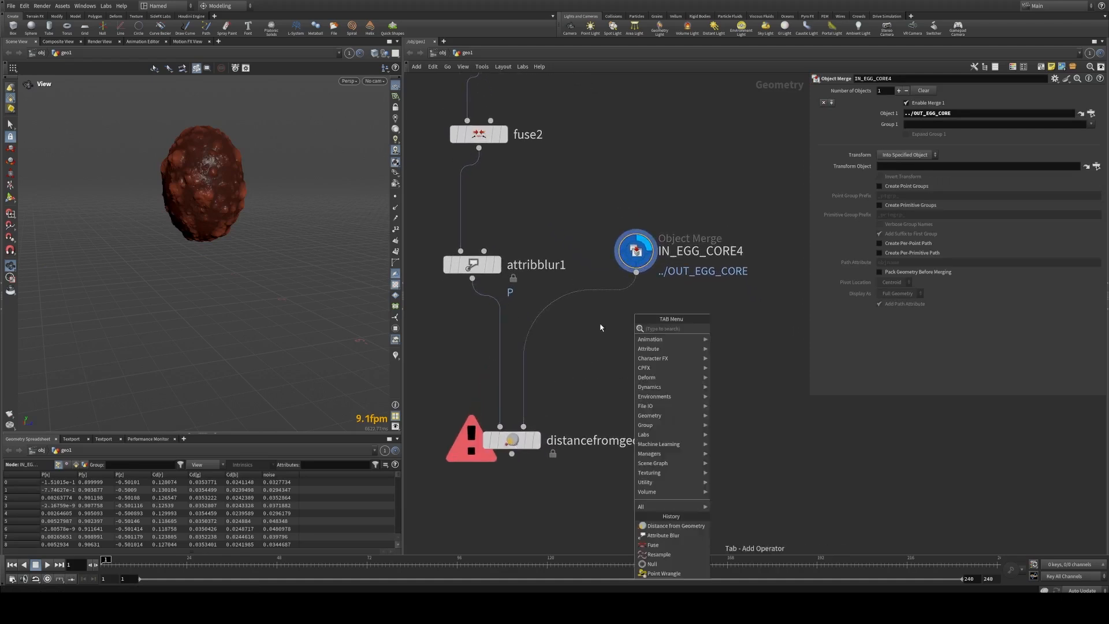
{"action": "key", "text": "Escape"}
{"action": "middle_click_drag", "start_coordinate": [600, 327], "coordinate": [584, 342]}
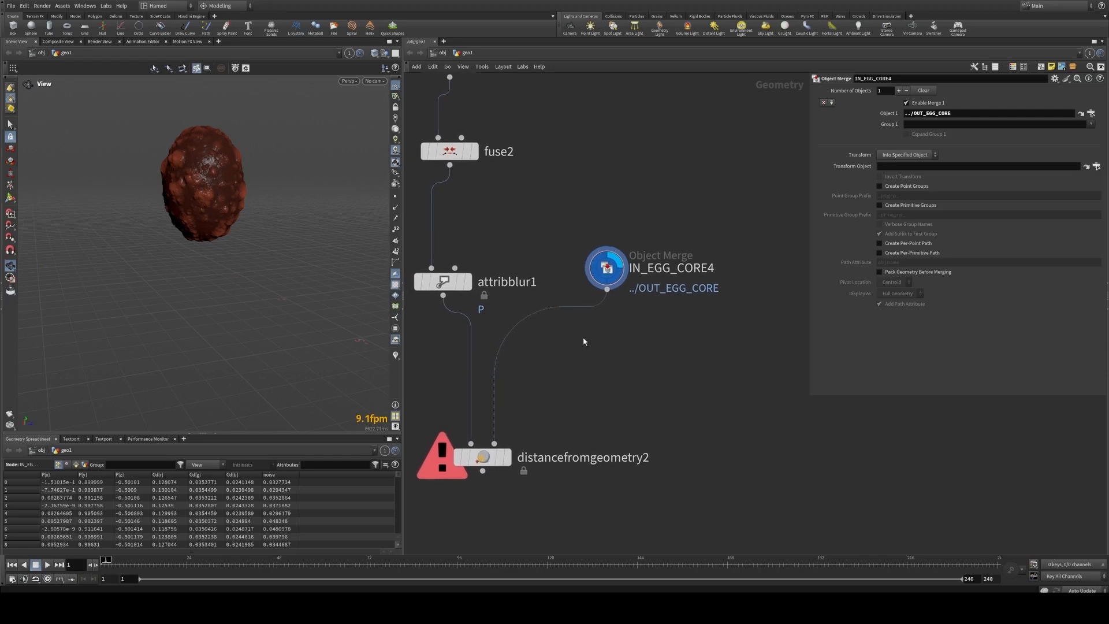
{"action": "left_click_drag", "start_coordinate": [532, 409], "coordinate": [427, 383]}
{"action": "middle_click_drag", "start_coordinate": [584, 347], "coordinate": [602, 332]}
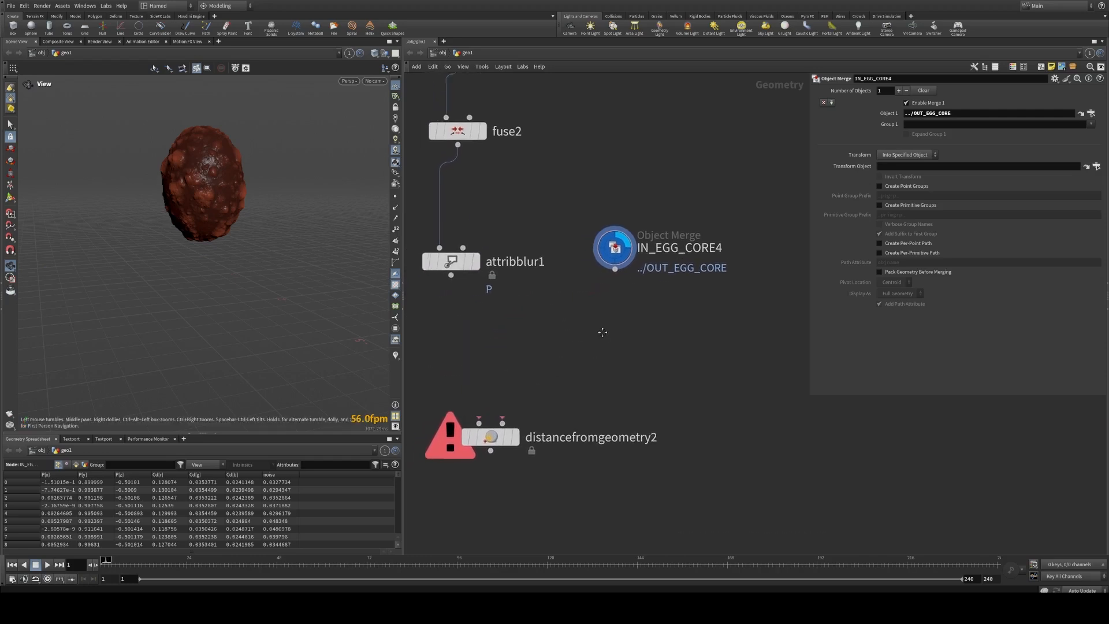
Step: Add a Clip node below IN_EGG_CORE4, connect it, and display the clipped egg core
{"action": "key", "text": "Tab"}
{"action": "type", "text": "l"}
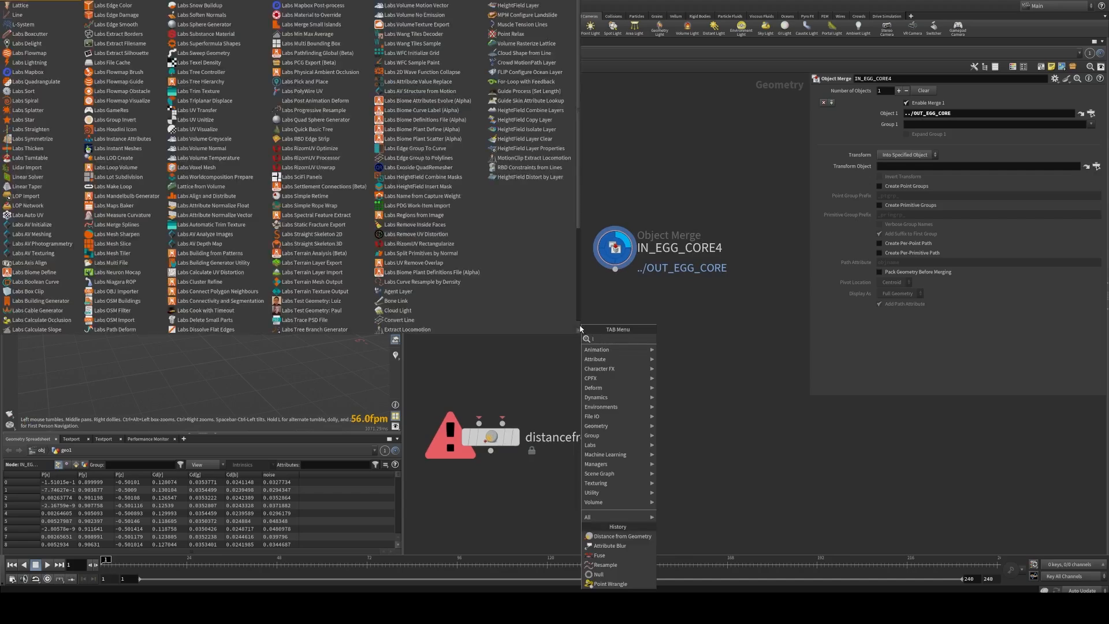
{"action": "key", "text": "BackSpace"}
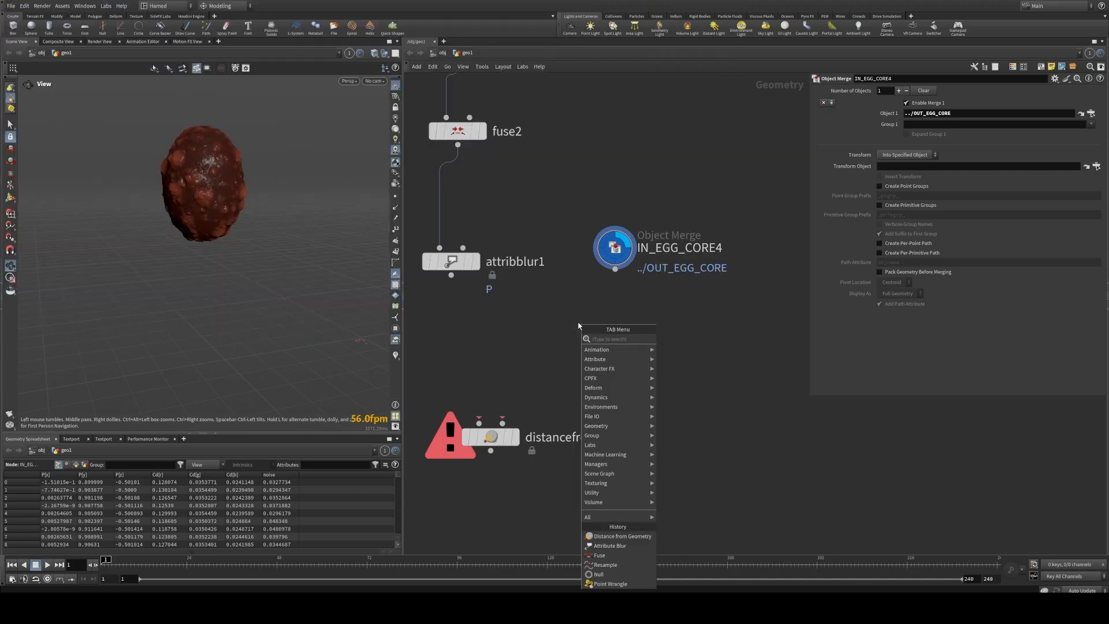
{"action": "type", "text": "c"}
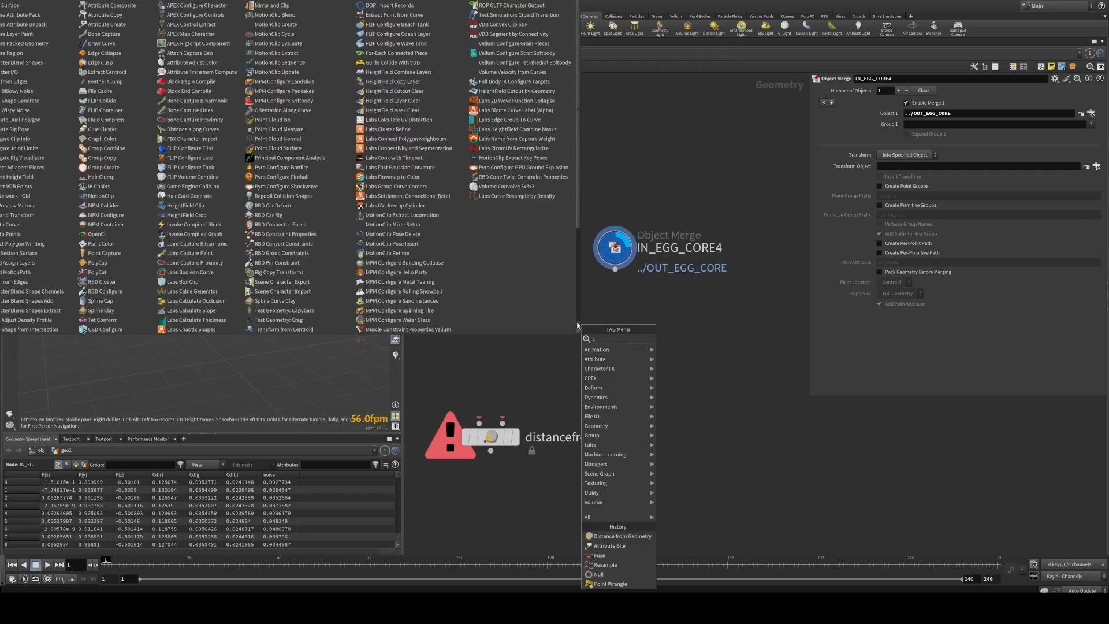
{"action": "type", "text": "lip"}
{"action": "key", "text": "Return"}
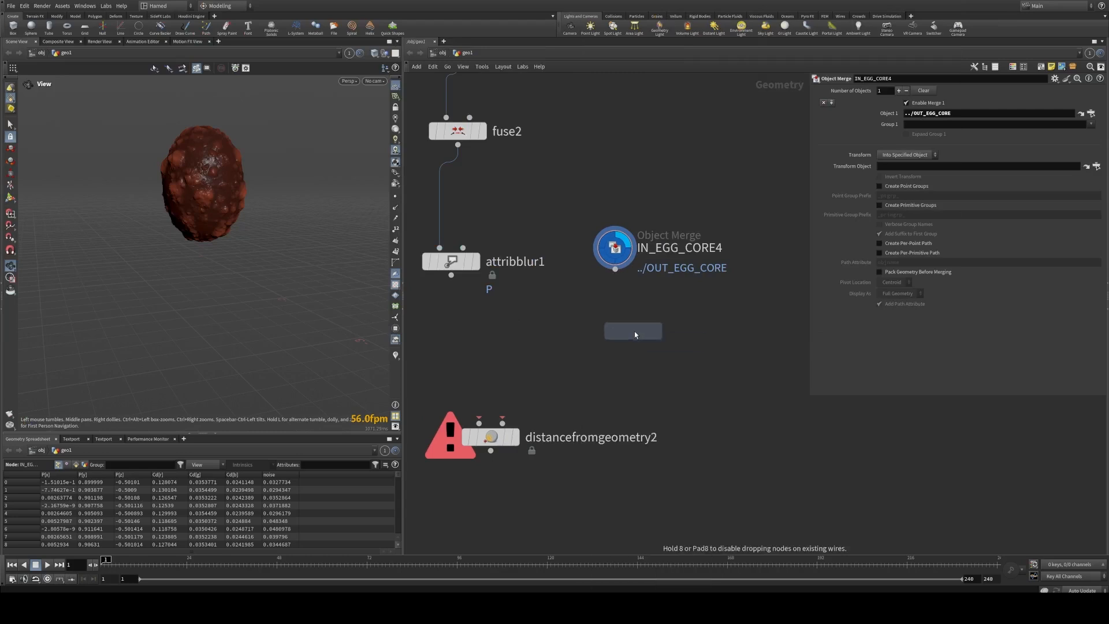
{"action": "left_click", "coordinate": [626, 332]}
{"action": "mouse_move", "coordinate": [626, 338]}
{"action": "left_mouse_down"}
{"action": "mouse_move", "coordinate": [606, 339]}
{"action": "mouse_move", "coordinate": [616, 338]}
{"action": "left_mouse_up"}
{"action": "left_click_drag", "start_coordinate": [277, 183], "coordinate": [254, 188]}
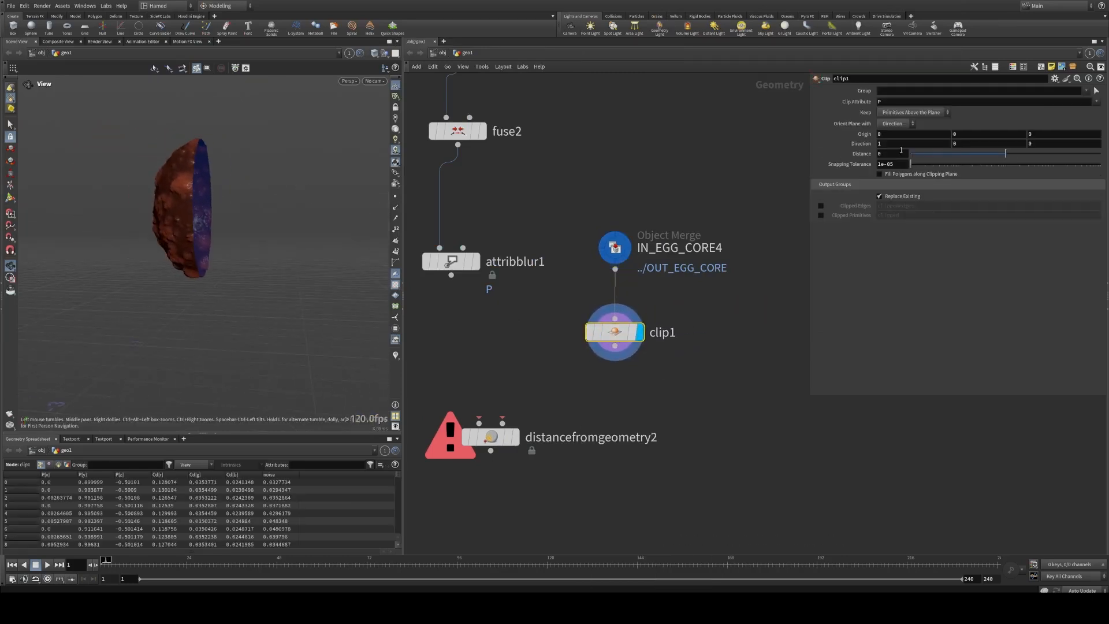
Step: Set clip1's clipping direction to 0, 1, 0 and its distance to 0.39
{"action": "type", "text": "1"}
{"action": "key", "text": "Tab"}
{"action": "left_click_drag", "start_coordinate": [963, 144], "coordinate": [861, 144]}
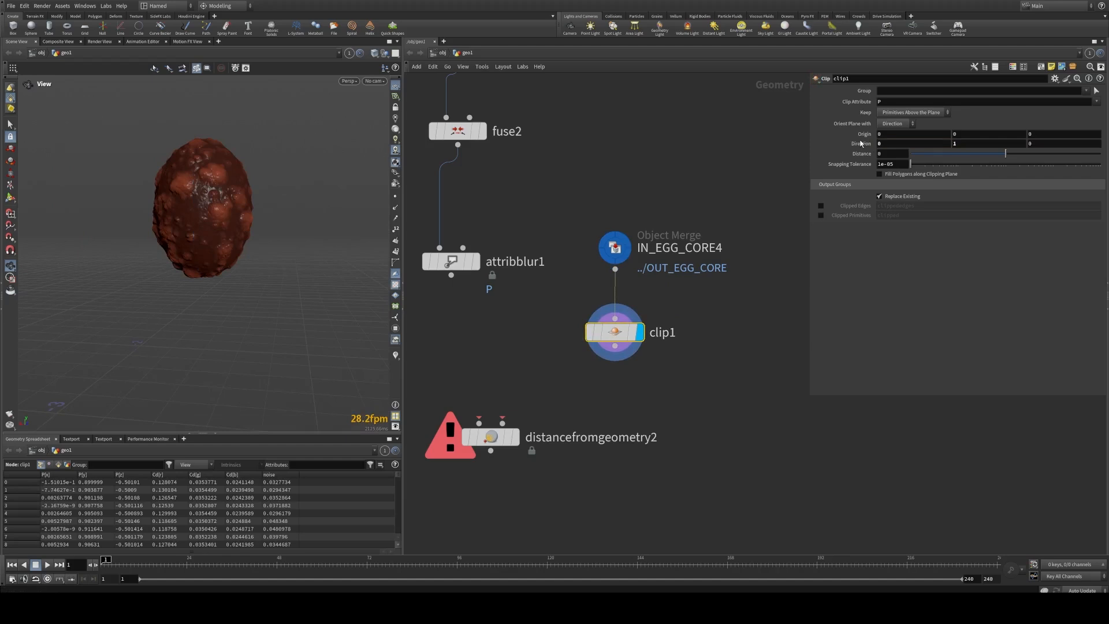
{"action": "mouse_move", "coordinate": [1006, 155]}
{"action": "left_mouse_down"}
{"action": "mouse_move", "coordinate": [960, 156]}
{"action": "mouse_move", "coordinate": [1048, 157]}
{"action": "mouse_move", "coordinate": [1014, 157]}
{"action": "left_mouse_up"}
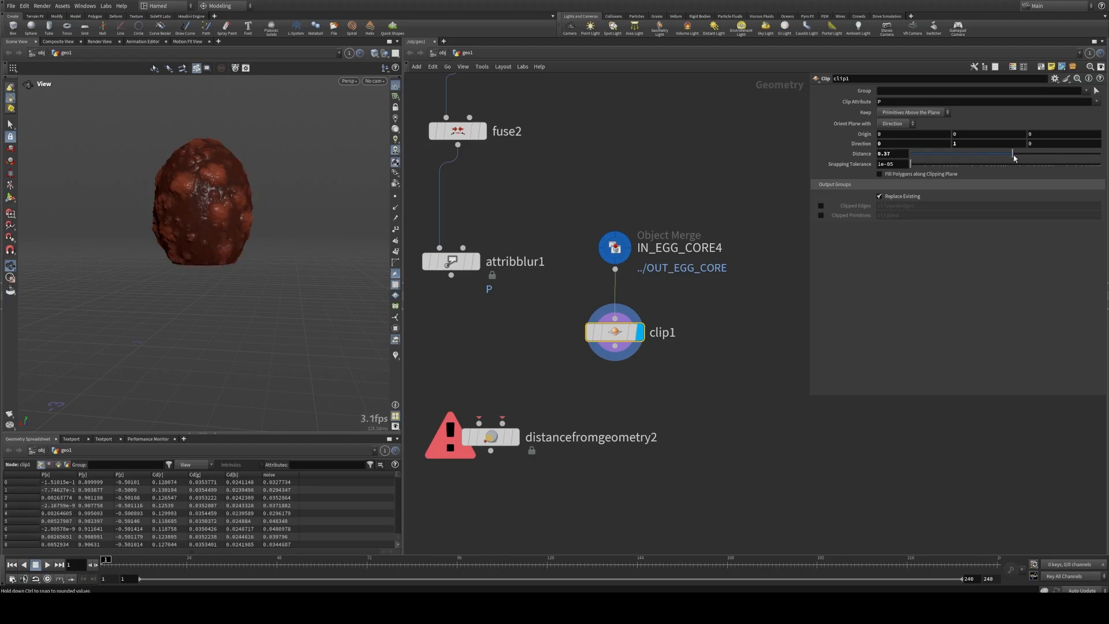
Step: Set clip1 to keep only the primitives below the clipping plane
{"action": "left_click", "coordinate": [894, 124]}
{"action": "left_click", "coordinate": [894, 133]}
{"action": "left_click", "coordinate": [912, 112]}
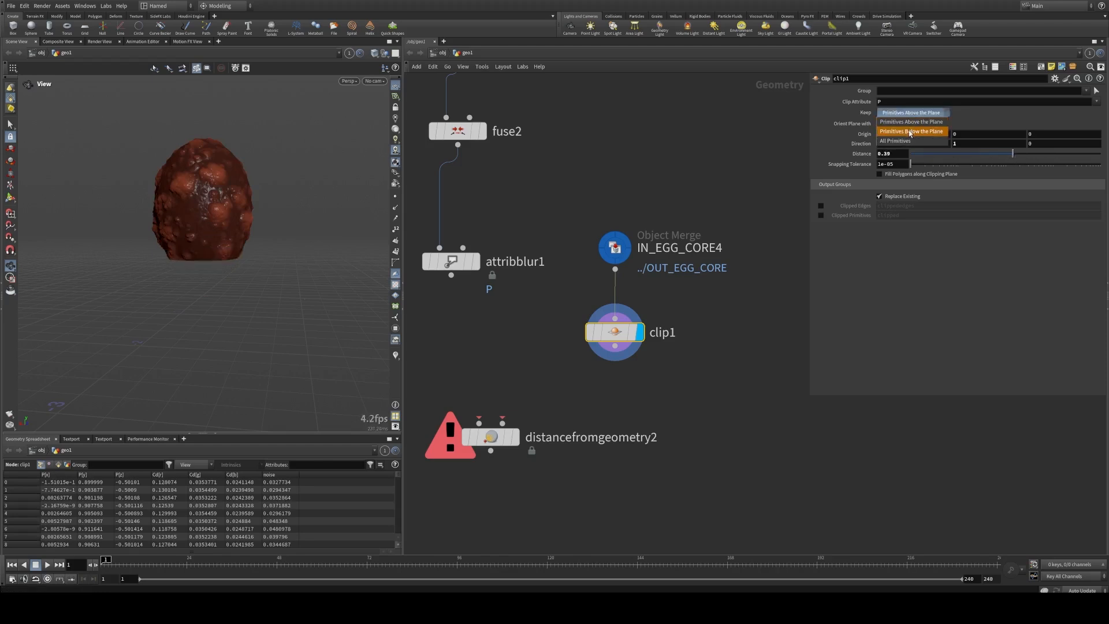
{"action": "left_click", "coordinate": [909, 132]}
{"action": "middle_click_drag", "start_coordinate": [578, 373], "coordinate": [646, 330]}
{"action": "scroll", "coordinate": [647, 330], "scroll_direction": "down", "scroll_amount": 2}
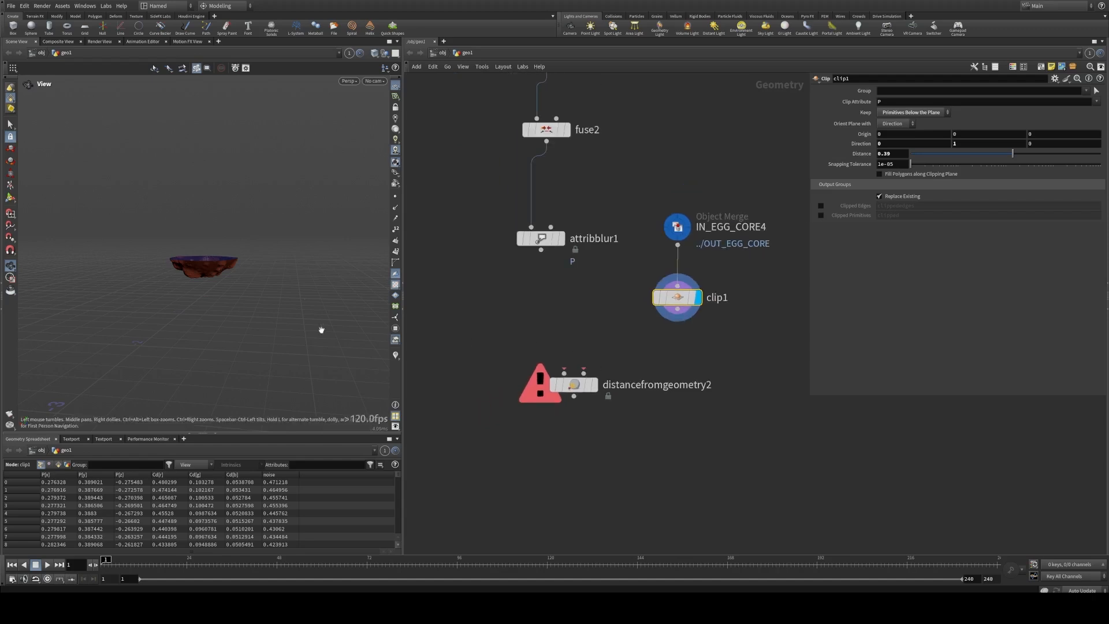
Step: Connect attribblur1 to the first input of distancefromgeometry2 and clip1 to its second input, and display distancefromgeometry2
{"action": "left_click_drag", "start_coordinate": [540, 250], "coordinate": [564, 372]}
{"action": "left_click", "coordinate": [562, 240]}
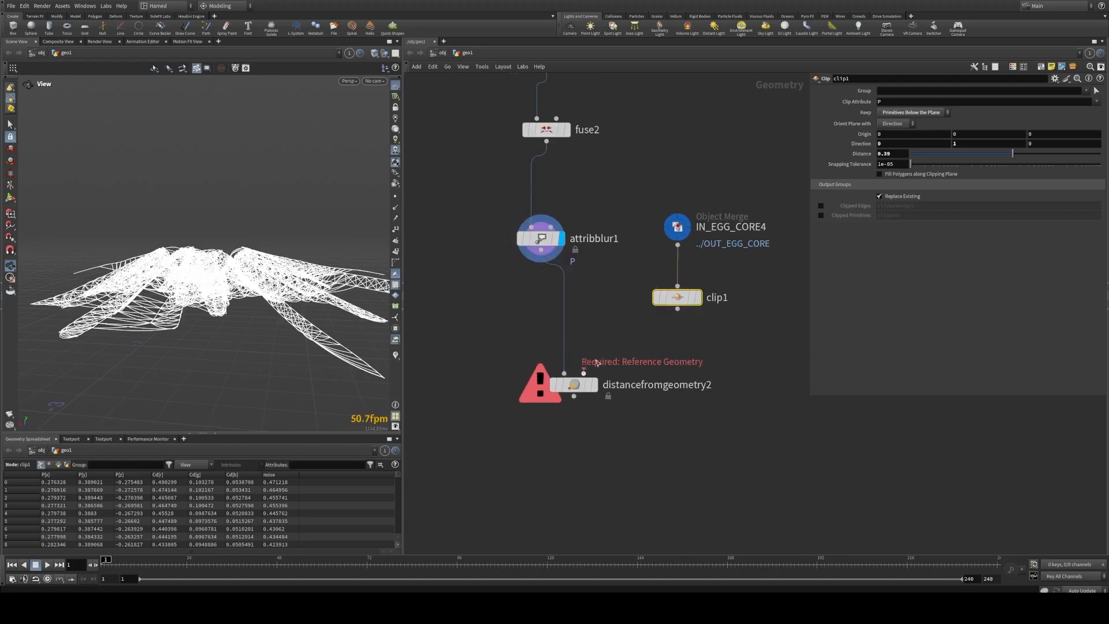
{"action": "left_click_drag", "start_coordinate": [677, 309], "coordinate": [583, 373]}
{"action": "left_click", "coordinate": [597, 384]}
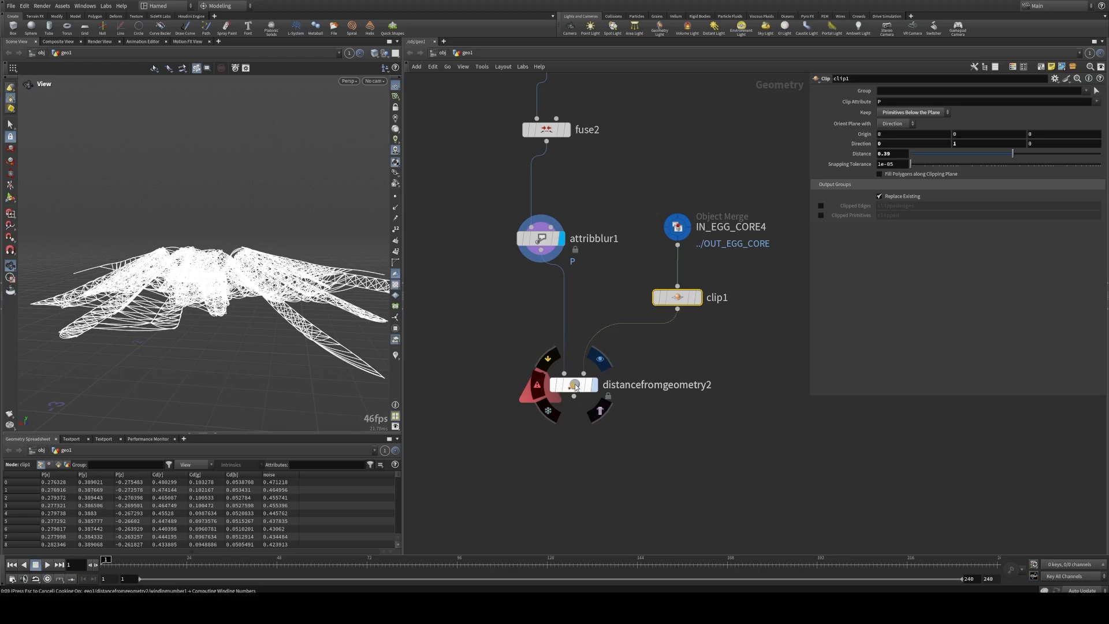
Step: Set the distance metric of distancefromgeometry2 to Distance from Surface and bypass clip1
{"action": "left_click", "coordinate": [576, 385]}
{"action": "left_click", "coordinate": [911, 135]}
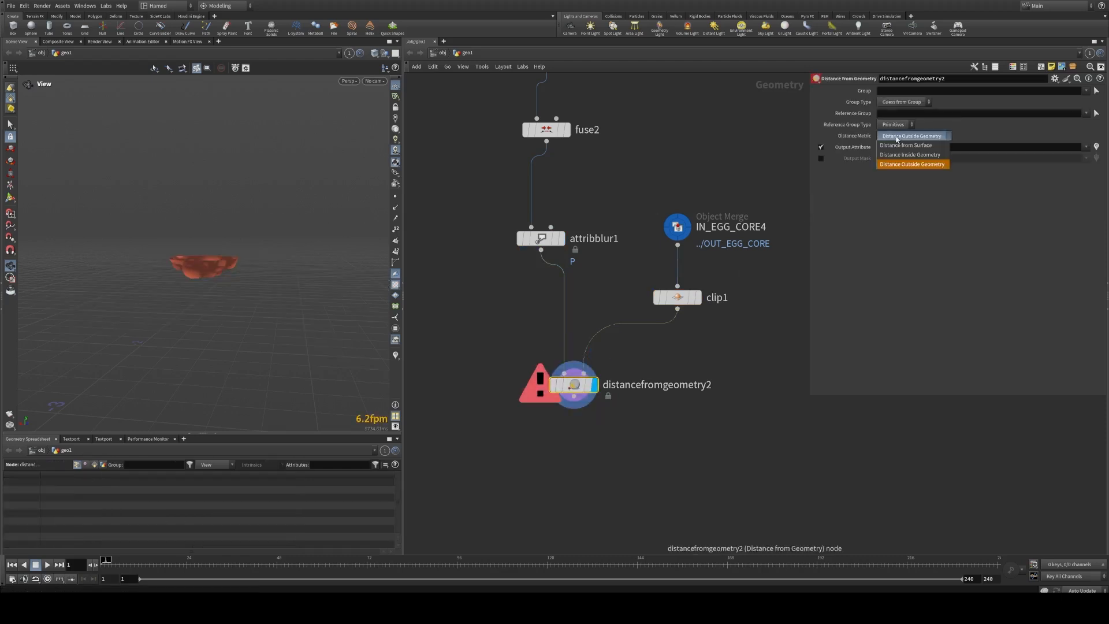
{"action": "left_click", "coordinate": [910, 146]}
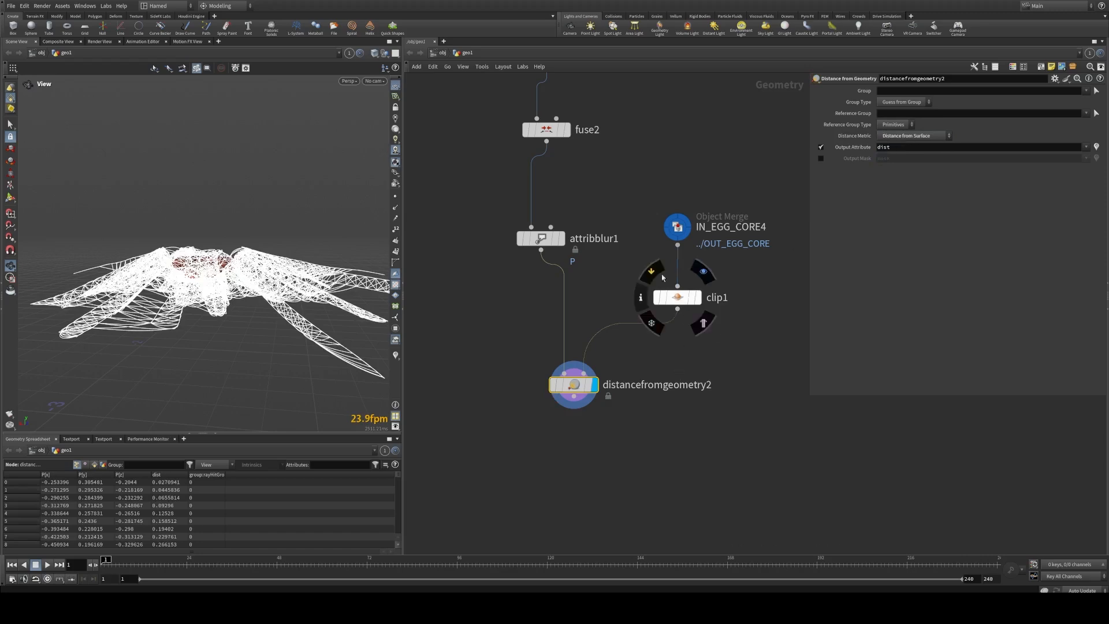
{"action": "left_click", "coordinate": [650, 272]}
{"action": "right_click_drag", "start_coordinate": [215, 223], "coordinate": [284, 222]}
Step: Disable the output attribute on distancefromgeometry2, enable its output mask, and visualize the mask attribute in the viewport
{"action": "left_click", "coordinate": [896, 124]}
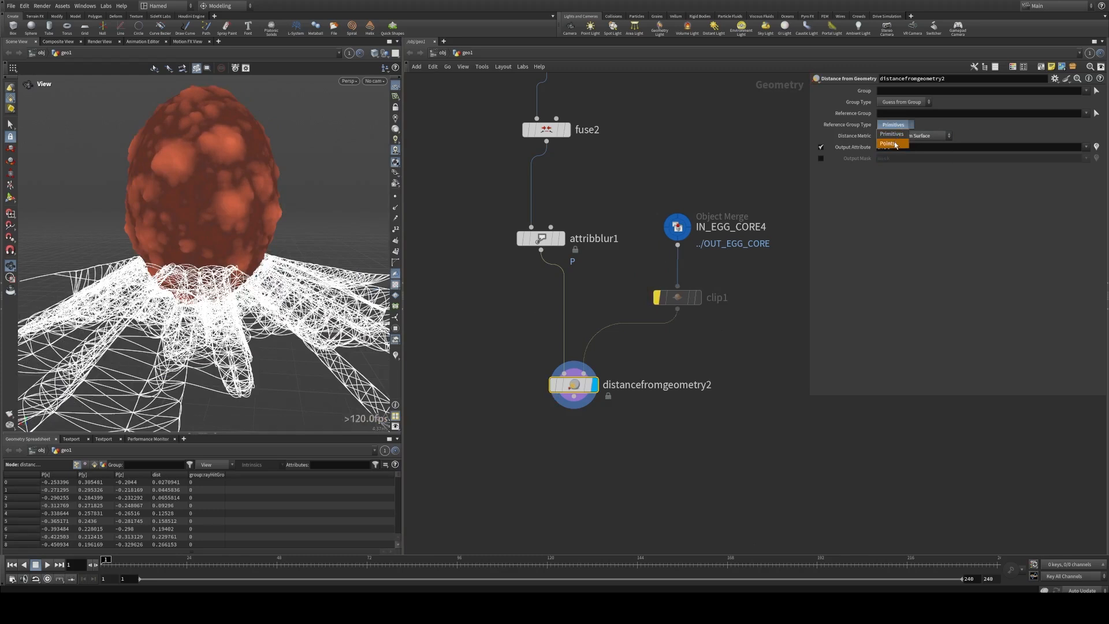
{"action": "left_click", "coordinate": [869, 201]}
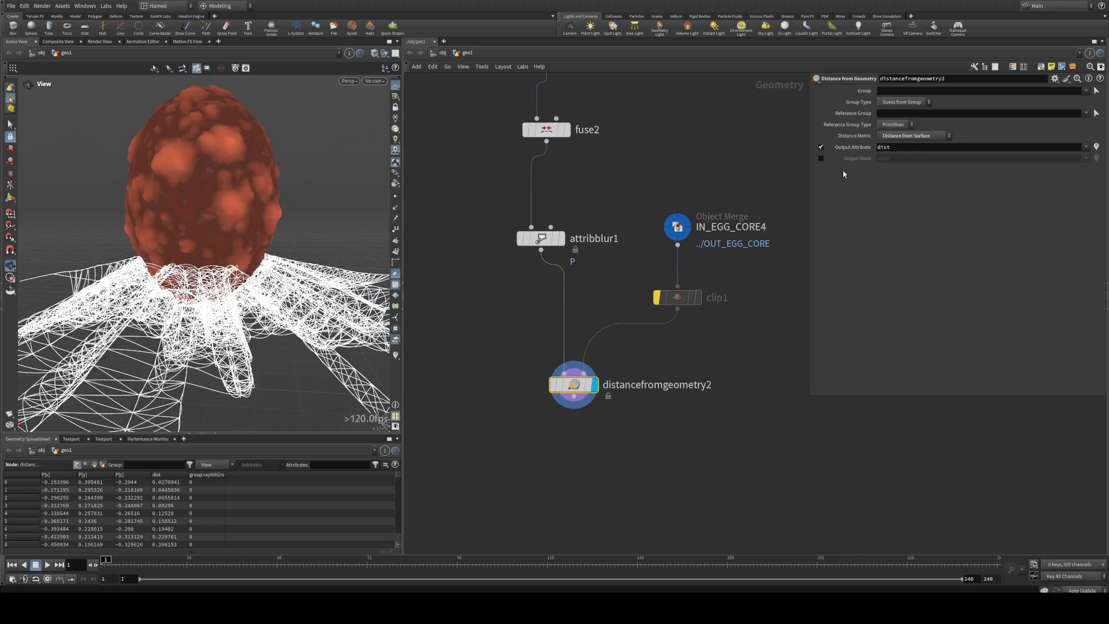
{"action": "left_click", "coordinate": [821, 147]}
{"action": "left_click", "coordinate": [820, 159]}
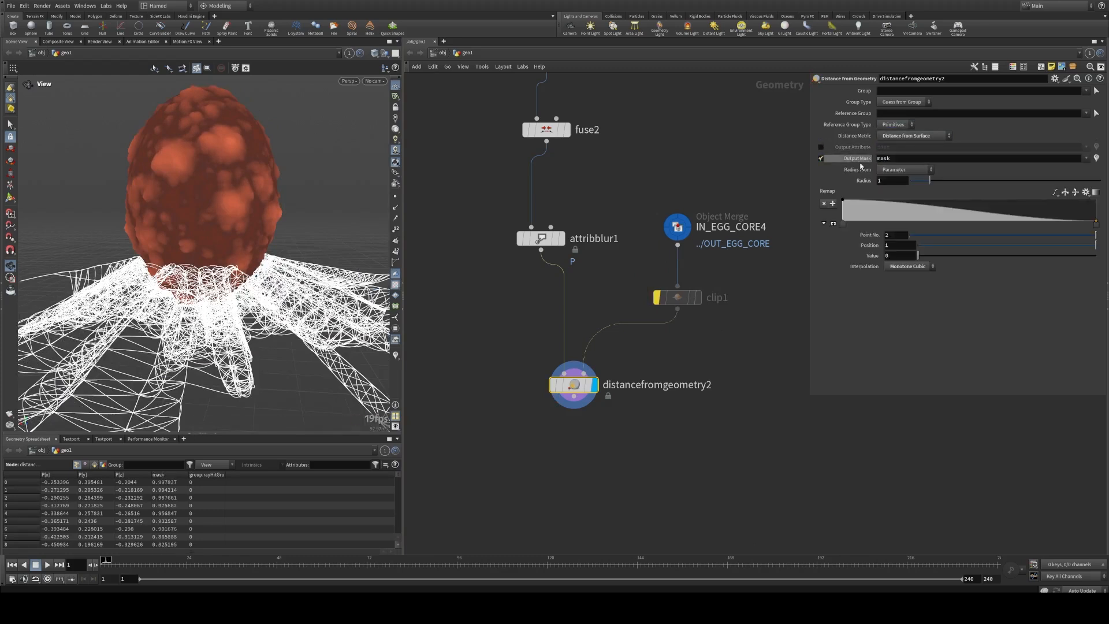
{"action": "left_click", "coordinate": [395, 356]}
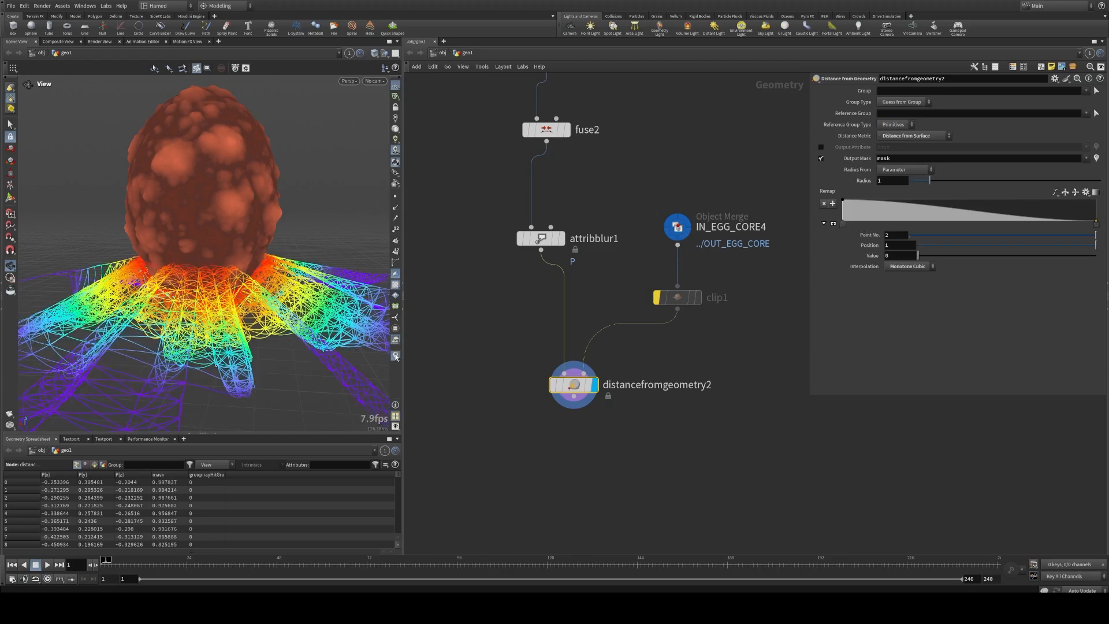
{"action": "left_click_drag", "start_coordinate": [306, 298], "coordinate": [283, 279]}
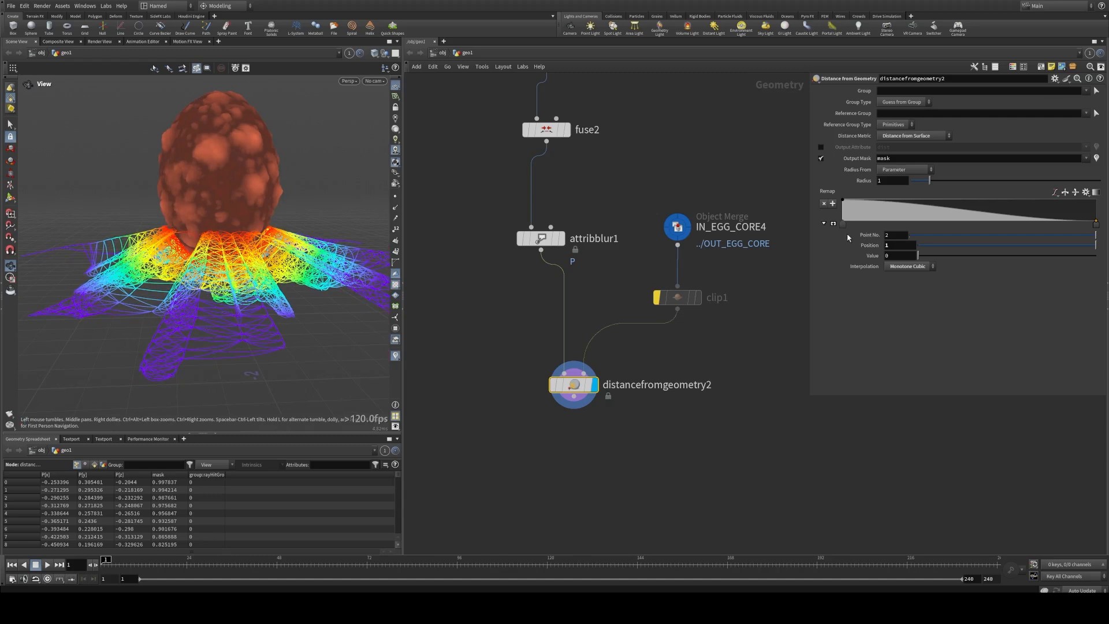
Step: Move attribblur1 below distancefromgeometry2, connect it to that node's output, and display it
{"action": "scroll", "coordinate": [731, 291], "scroll_direction": "down", "scroll_amount": 3}
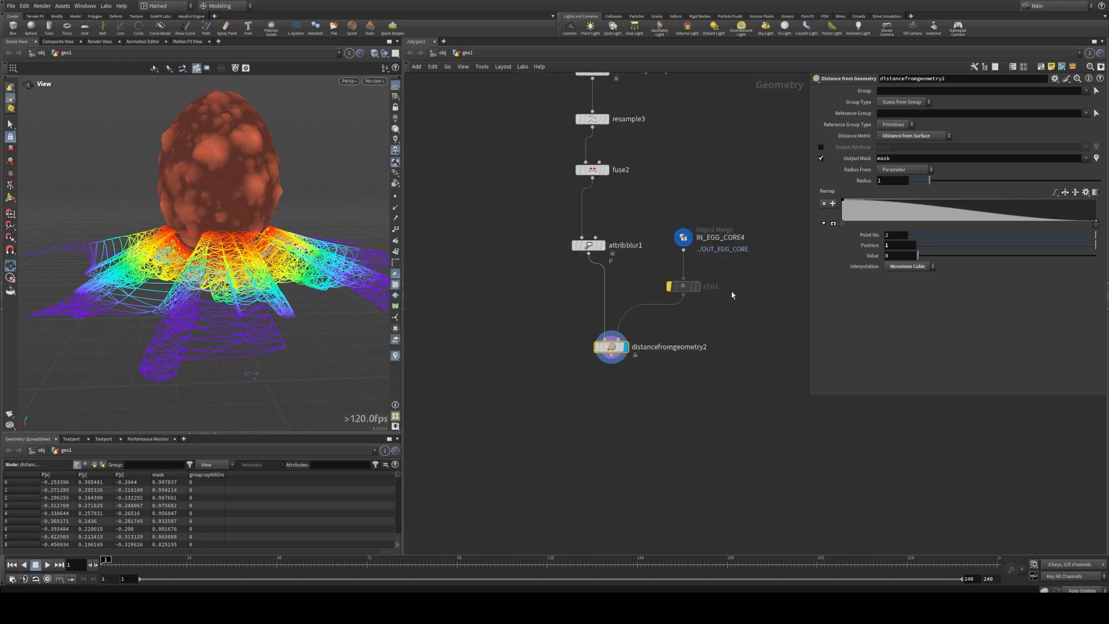
{"action": "left_click_drag", "start_coordinate": [595, 246], "coordinate": [620, 401]}
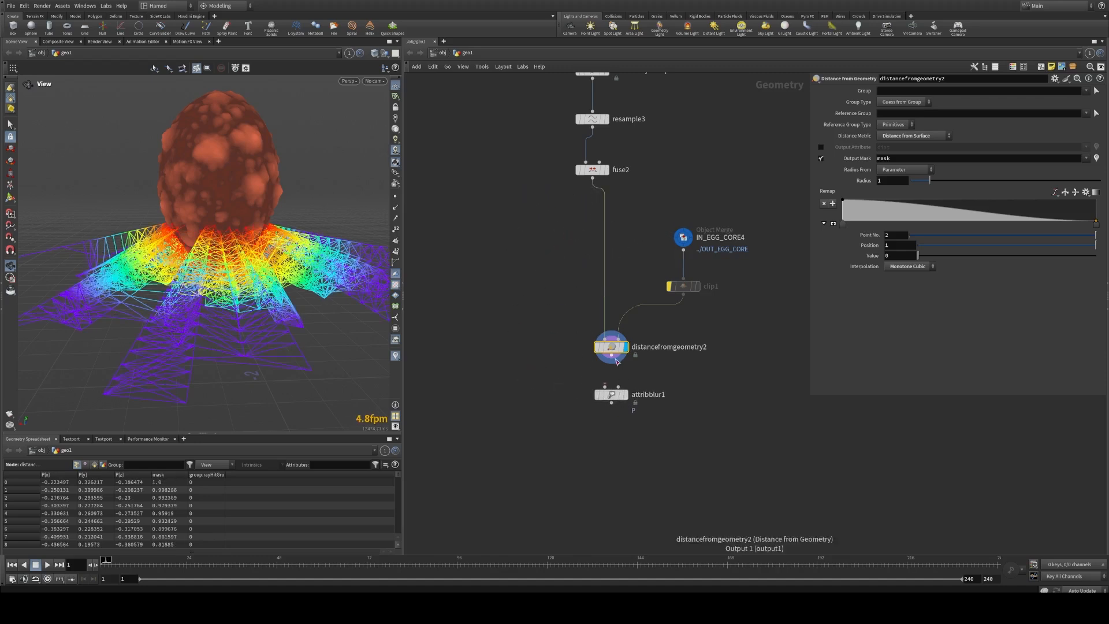
{"action": "left_click_drag", "start_coordinate": [611, 356], "coordinate": [615, 404]}
{"action": "left_click", "coordinate": [626, 395]}
Step: Set the weight attribute of attribblur1 to mask
{"action": "left_click", "coordinate": [1097, 156]}
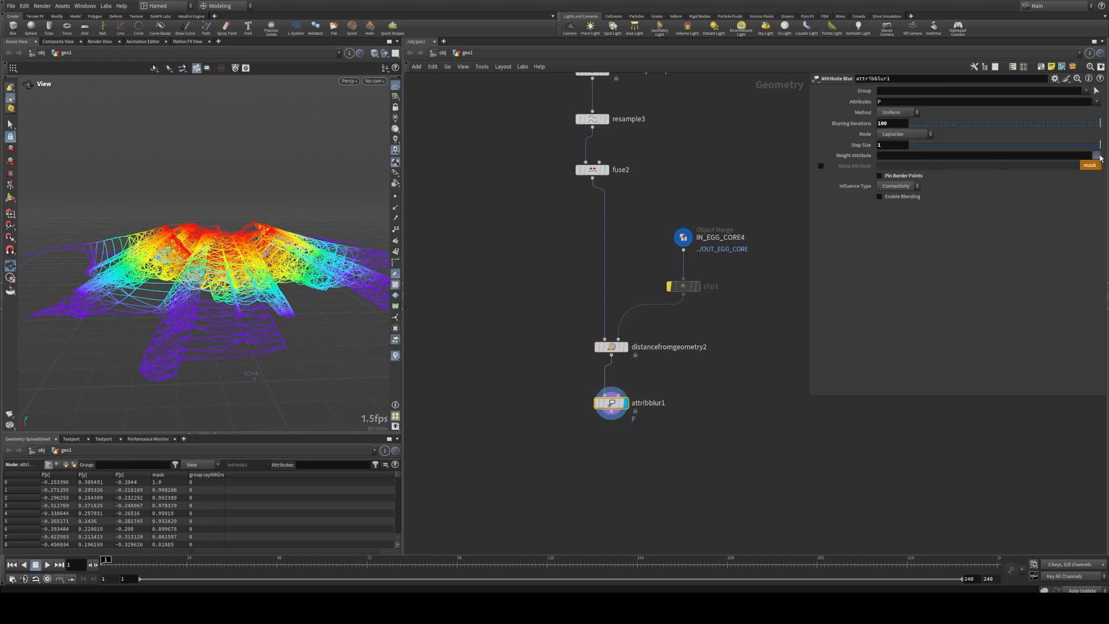
{"action": "left_click", "coordinate": [1089, 166]}
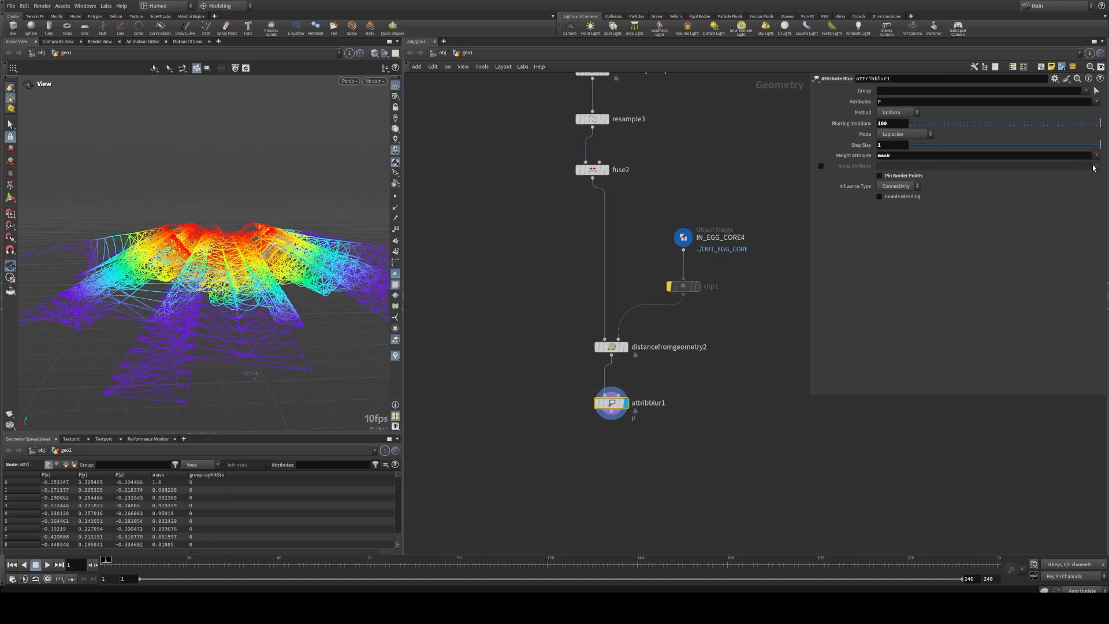
{"action": "middle_click_drag", "start_coordinate": [900, 127], "coordinate": [872, 126]}
{"action": "left_click_drag", "start_coordinate": [1072, 123], "coordinate": [1105, 134]}
{"action": "left_click_drag", "start_coordinate": [223, 226], "coordinate": [280, 241]}
Step: Set the mask radius of distancefromgeometry2 to 0.87 and reshape its remap ramp into a plateau falling to 0 at about position 0.95
{"action": "left_click", "coordinate": [611, 346]}
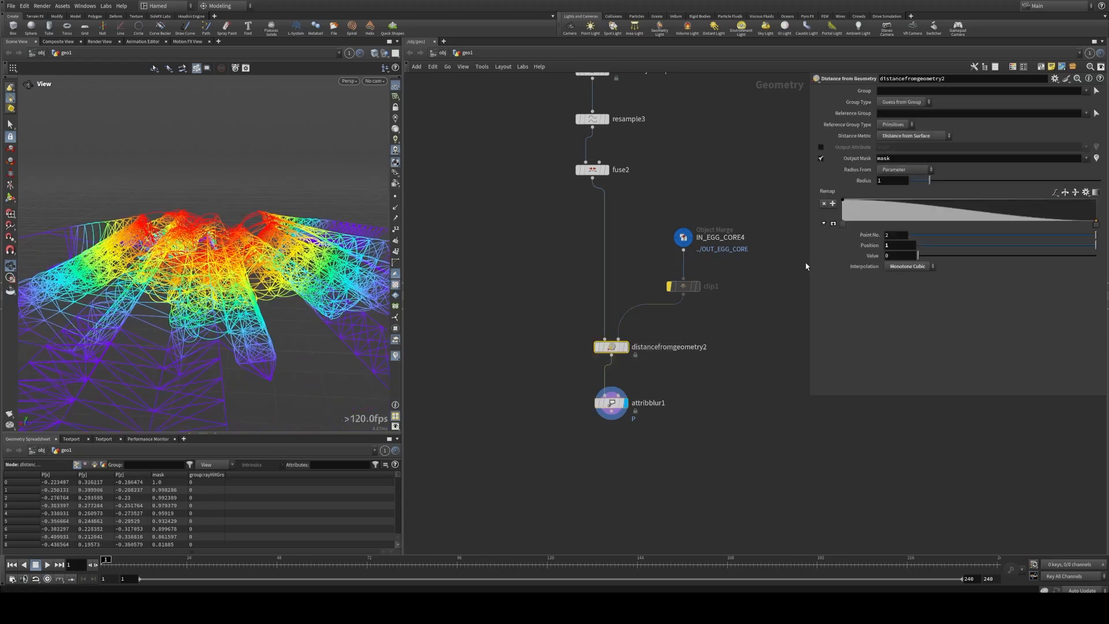
{"action": "left_click_drag", "start_coordinate": [930, 181], "coordinate": [858, 197]}
{"action": "left_click", "coordinate": [875, 200]}
{"action": "mouse_move", "coordinate": [1076, 218]}
{"action": "left_mouse_down"}
{"action": "mouse_move", "coordinate": [1096, 219]}
{"action": "mouse_move", "coordinate": [1100, 198]}
{"action": "mouse_move", "coordinate": [1056, 219]}
{"action": "mouse_move", "coordinate": [968, 219]}
{"action": "mouse_move", "coordinate": [1057, 224]}
{"action": "left_mouse_up"}
{"action": "left_click_drag", "start_coordinate": [1044, 225], "coordinate": [1086, 227]}
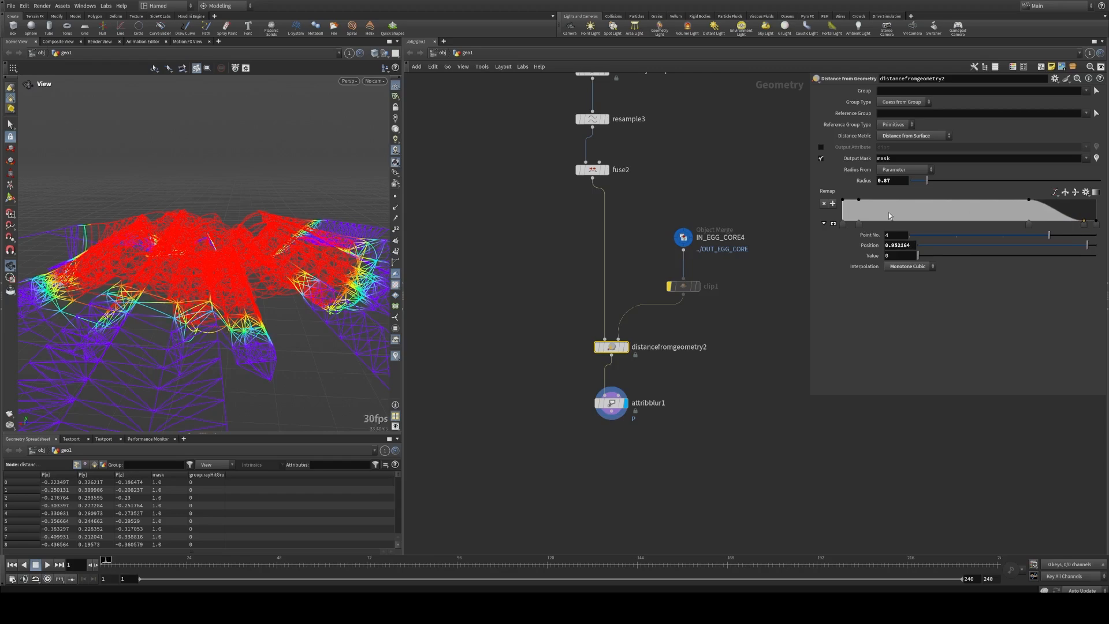
Step: Shape the ramp's start to rise from a first-point value of 0.182 to 1 at about position 0.10
{"action": "mouse_move", "coordinate": [842, 200]}
{"action": "left_mouse_down"}
{"action": "mouse_move", "coordinate": [842, 222]}
{"action": "mouse_move", "coordinate": [849, 201]}
{"action": "left_mouse_up"}
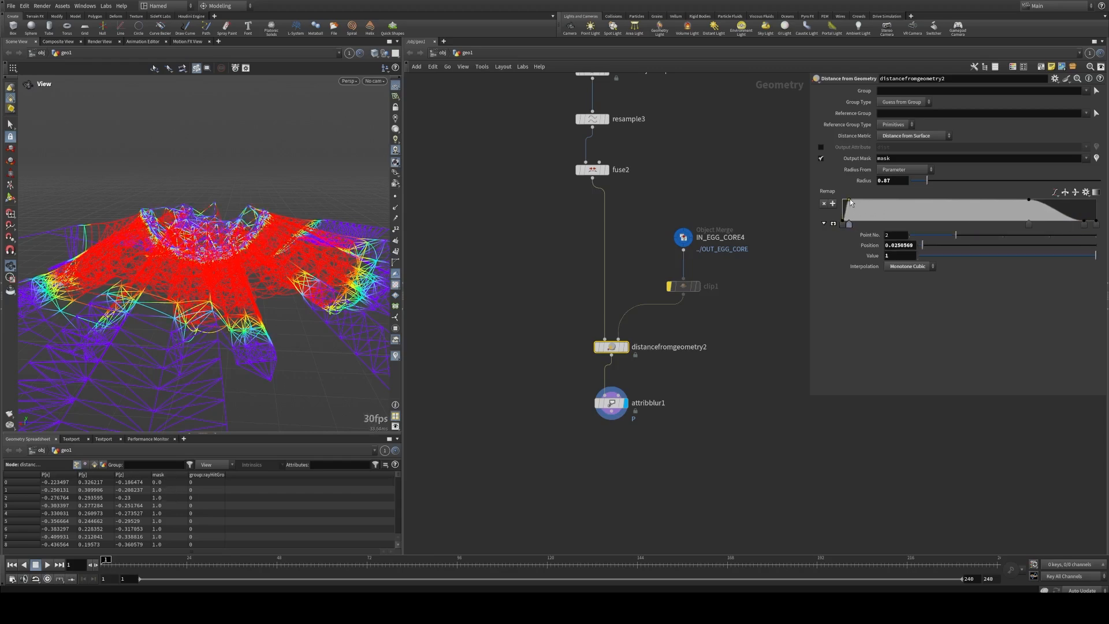
{"action": "mouse_move", "coordinate": [215, 238]}
{"action": "left_mouse_down"}
{"action": "mouse_move", "coordinate": [150, 241]}
{"action": "mouse_move", "coordinate": [252, 239]}
{"action": "mouse_move", "coordinate": [260, 250]}
{"action": "mouse_move", "coordinate": [173, 253]}
{"action": "mouse_move", "coordinate": [210, 255]}
{"action": "left_mouse_up"}
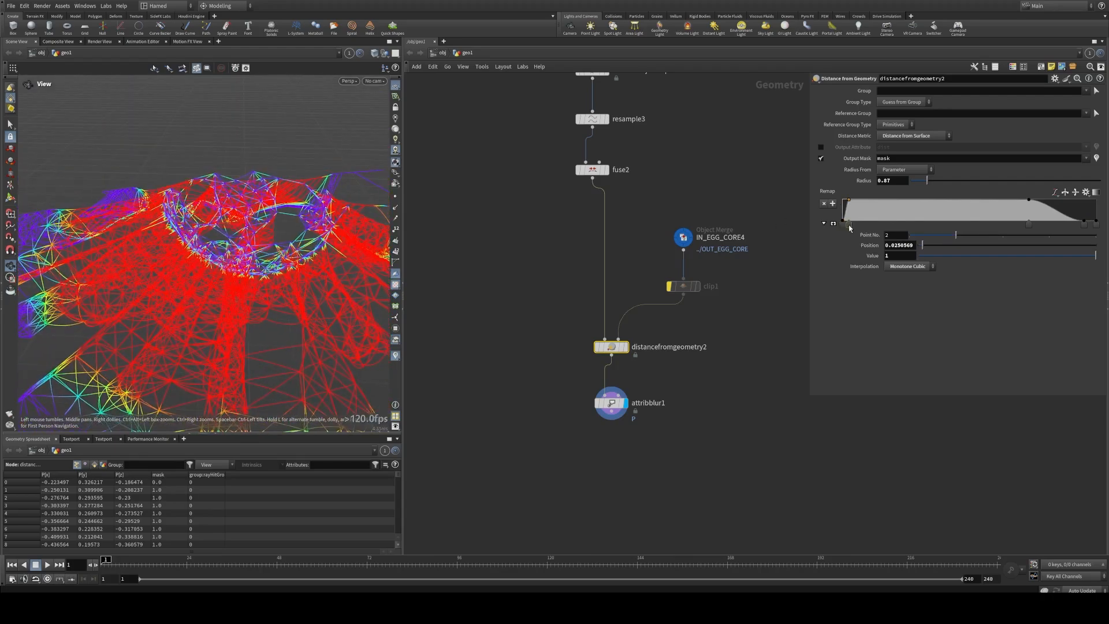
{"action": "left_click_drag", "start_coordinate": [848, 224], "coordinate": [868, 225]}
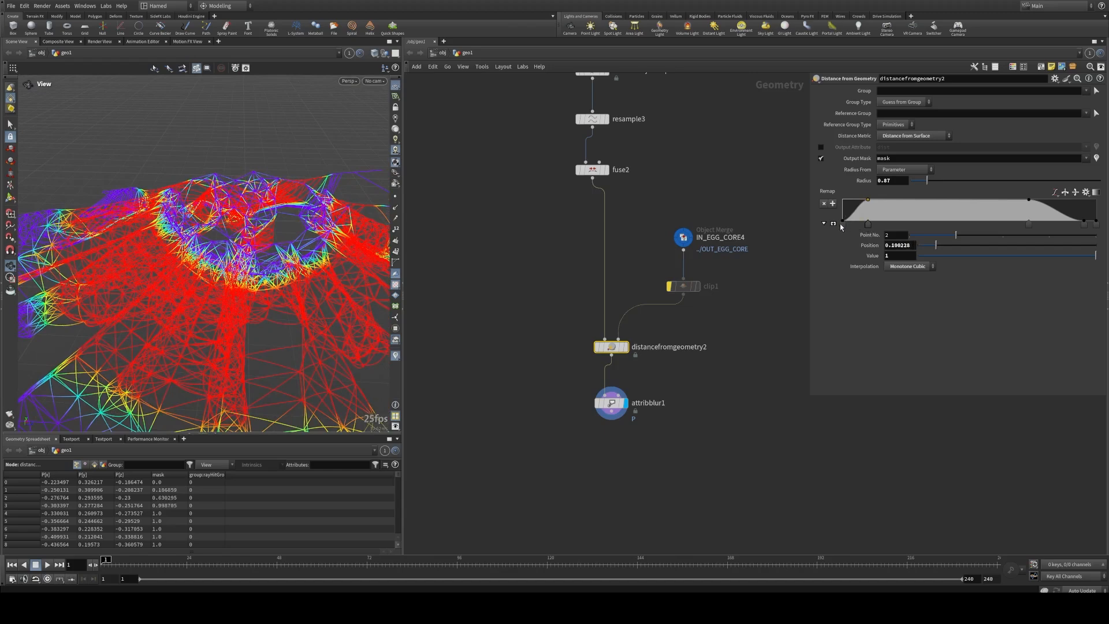
{"action": "left_click", "coordinate": [843, 221]}
{"action": "left_click_drag", "start_coordinate": [918, 255], "coordinate": [955, 256]}
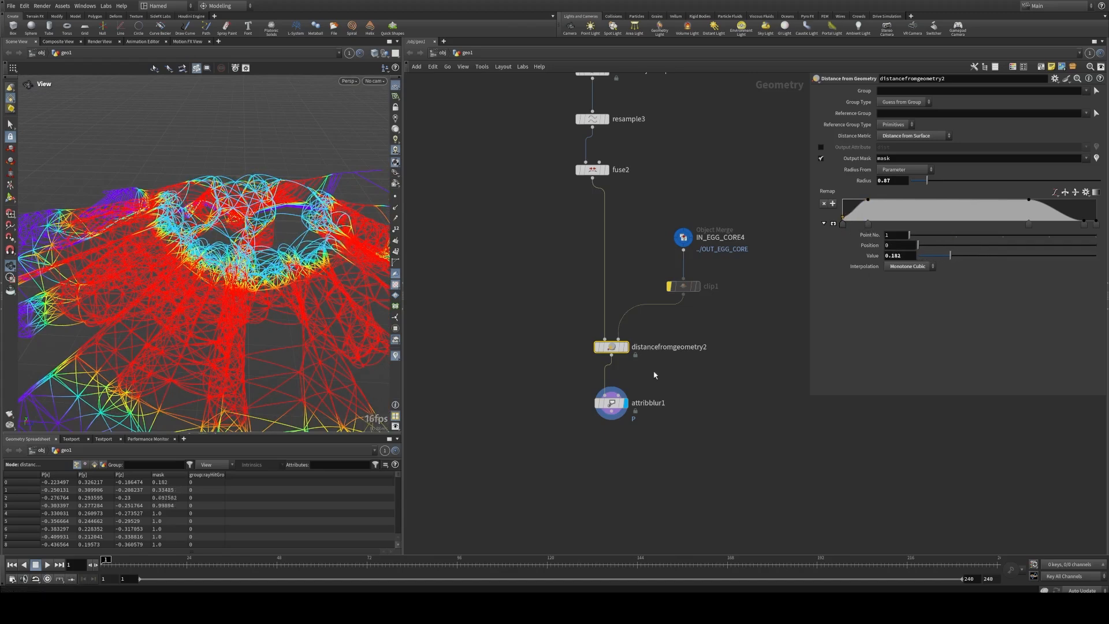
Step: Turn off the mask visualization and view the whole blurred root web
{"action": "scroll", "coordinate": [266, 250], "scroll_direction": "down", "scroll_amount": 3}
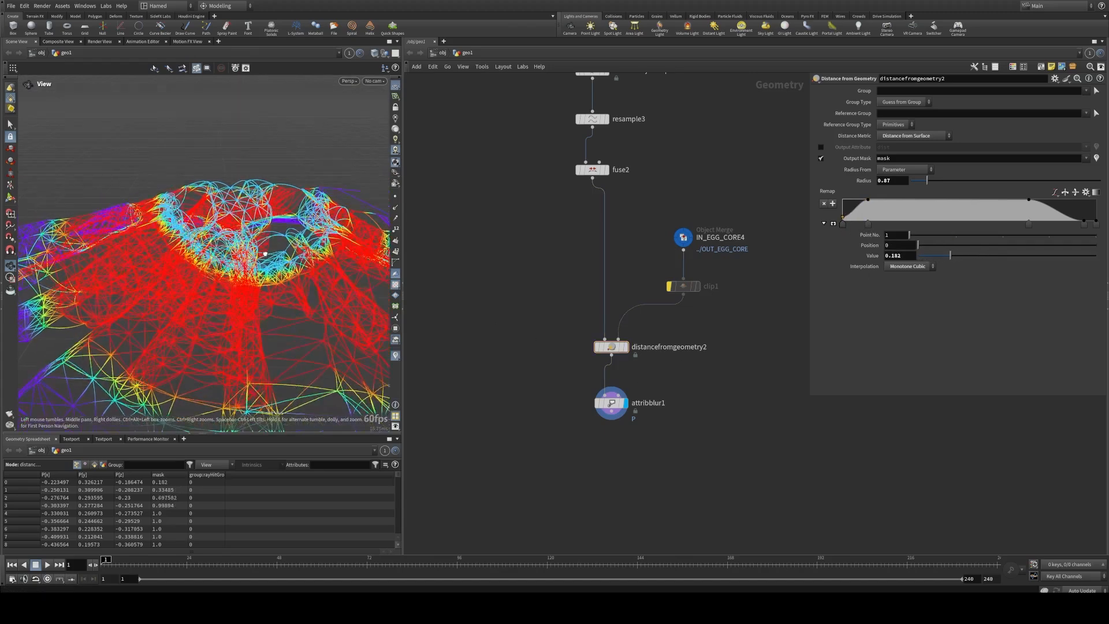
{"action": "left_click", "coordinate": [395, 355]}
{"action": "scroll", "coordinate": [316, 289], "scroll_direction": "down", "scroll_amount": 4}
{"action": "left_click_drag", "start_coordinate": [249, 286], "coordinate": [128, 253]}
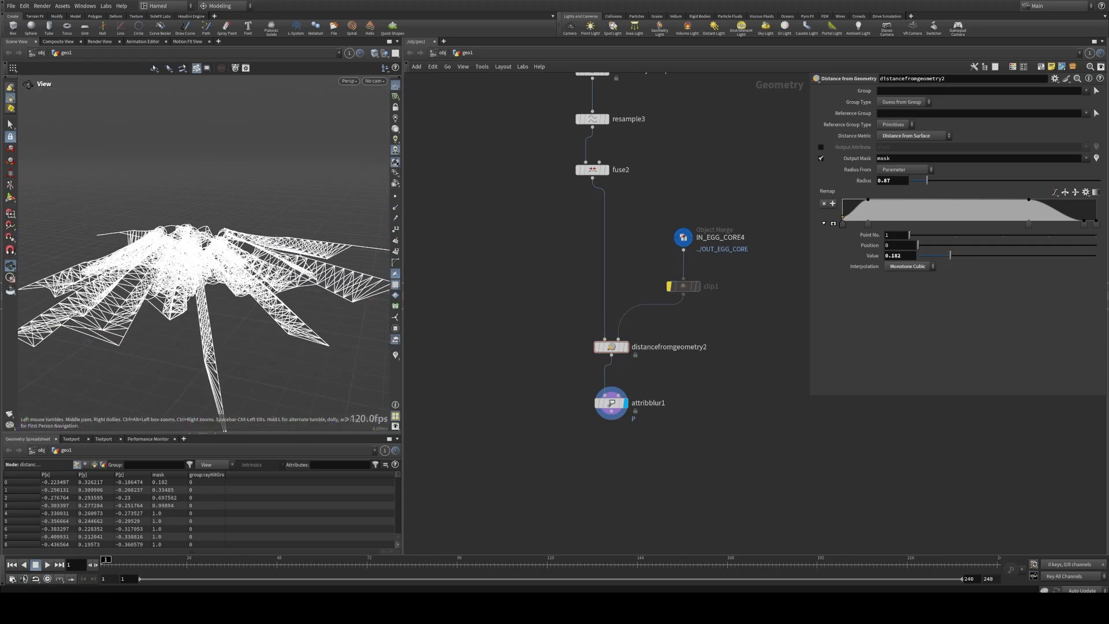
Step: Paste a copy of the Resample node with 20 segments below attribblur1, connect it, and display it
{"action": "middle_click_drag", "start_coordinate": [548, 388], "coordinate": [533, 346]}
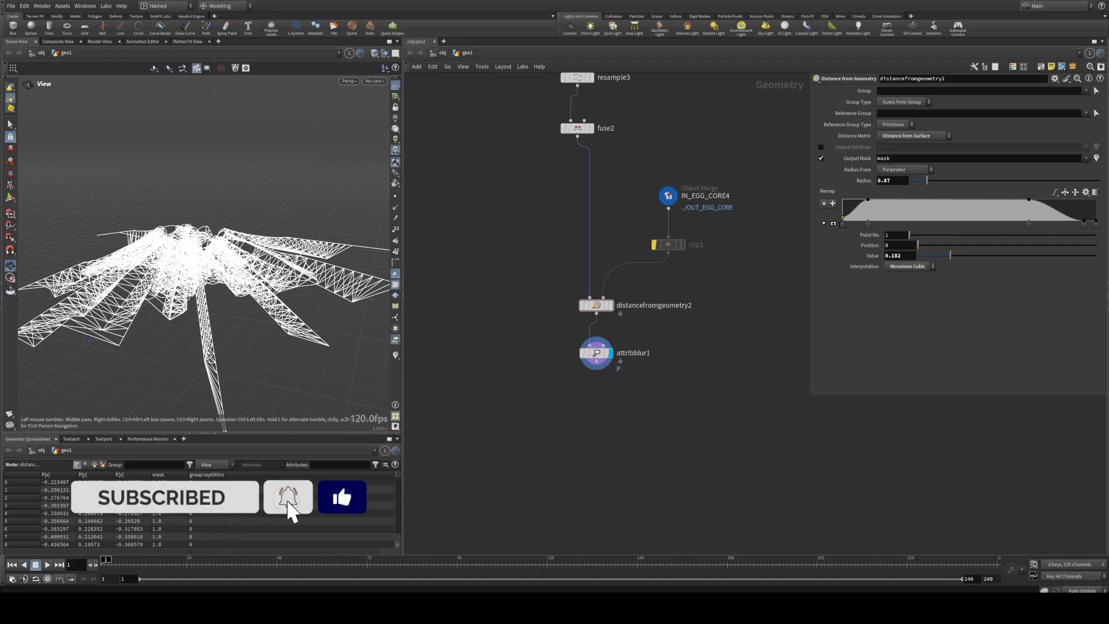
{"action": "key", "text": "ctrl+v"}
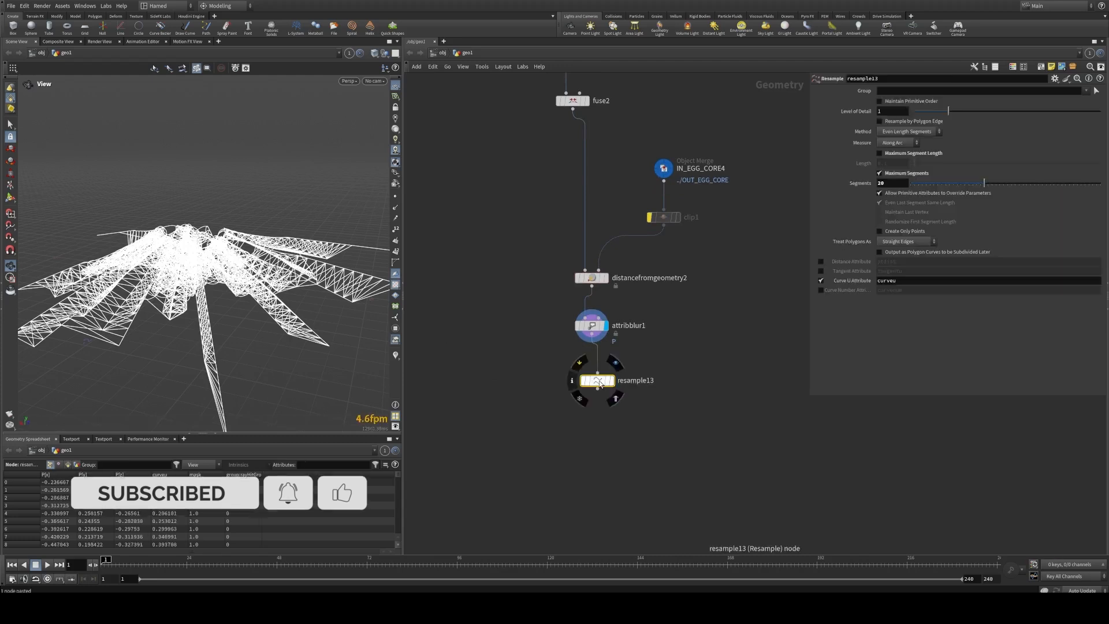
{"action": "left_click_drag", "start_coordinate": [602, 386], "coordinate": [598, 362]}
{"action": "left_click", "coordinate": [605, 376]}
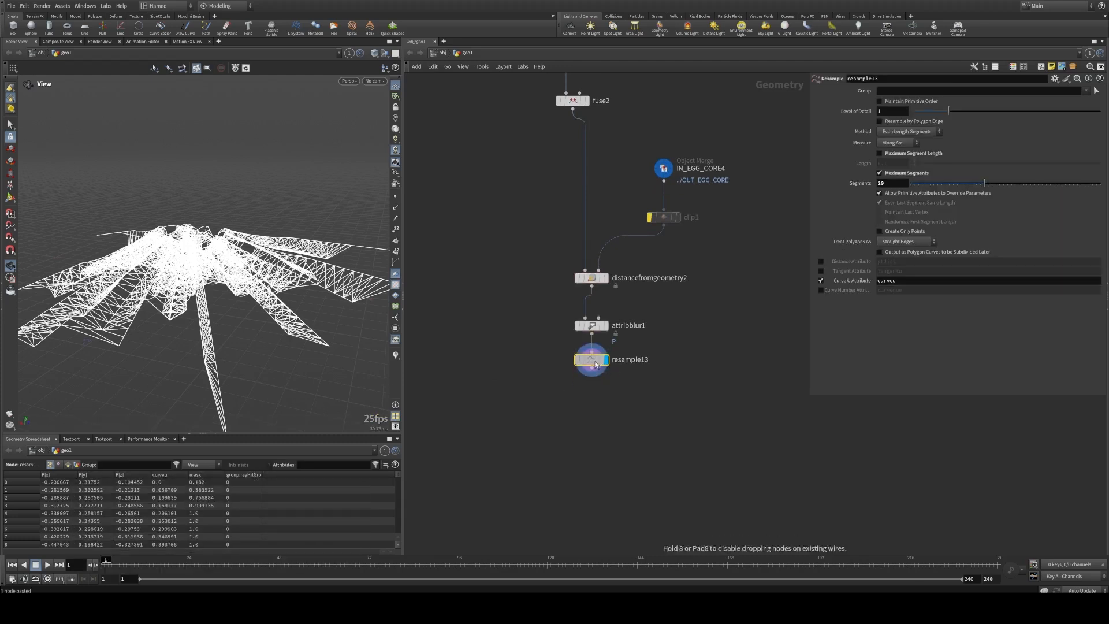
Step: Add a copy of the Fuse node below resample13, connect it, and display it
{"action": "middle_click_drag", "start_coordinate": [601, 412], "coordinate": [558, 387]}
{"action": "scroll", "coordinate": [558, 389], "scroll_direction": "down", "scroll_amount": 2}
{"action": "left_click_drag", "start_coordinate": [536, 133], "coordinate": [551, 403], "text": "alt"}
{"action": "scroll", "coordinate": [560, 399], "scroll_direction": "up", "scroll_amount": 2}
{"action": "left_click", "coordinate": [569, 406]}
Step: Examine the fused root web from several angles and up close
{"action": "left_click_drag", "start_coordinate": [208, 248], "coordinate": [242, 289]}
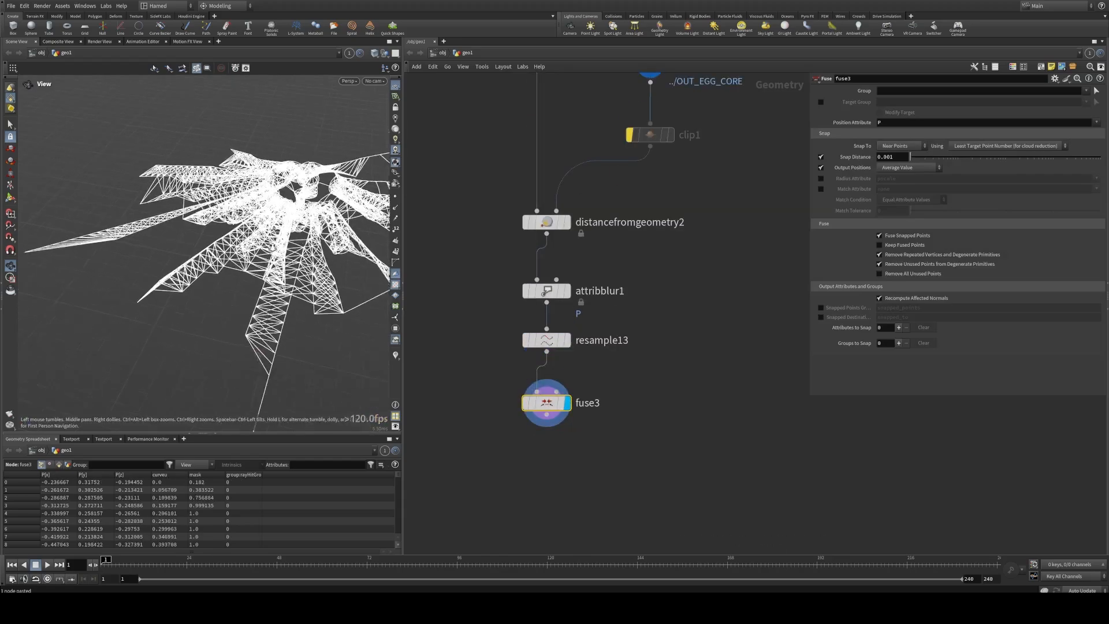
{"action": "scroll", "coordinate": [242, 277], "scroll_direction": "up", "scroll_amount": 4}
{"action": "left_click_drag", "start_coordinate": [167, 265], "coordinate": [324, 254]}
{"action": "left_click_drag", "start_coordinate": [211, 277], "coordinate": [245, 283]}
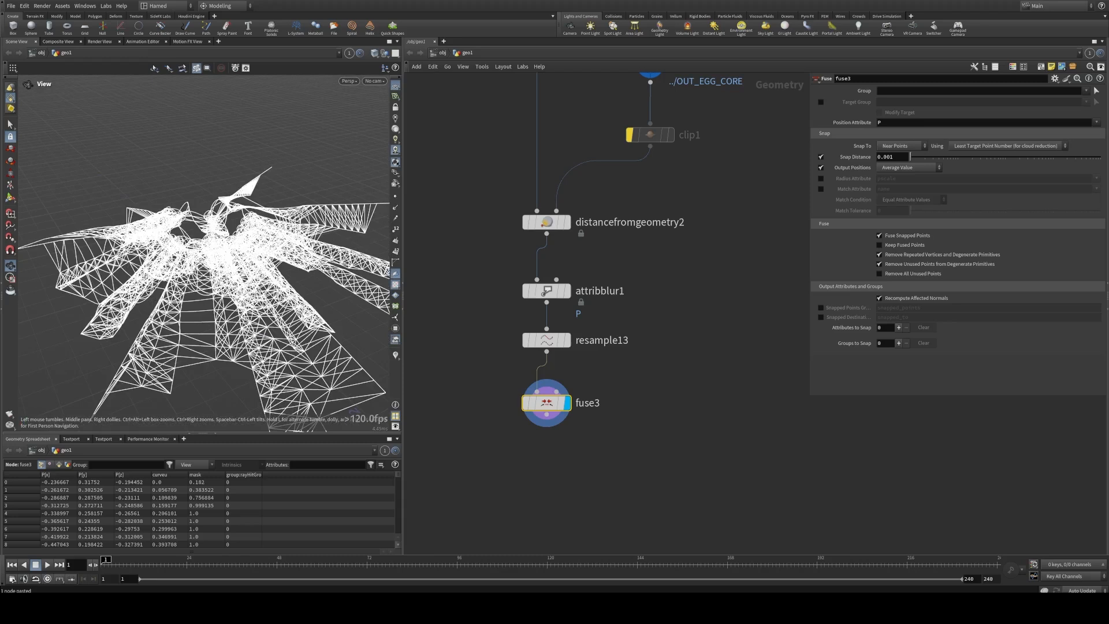
{"action": "left_click_drag", "start_coordinate": [237, 255], "coordinate": [312, 260]}
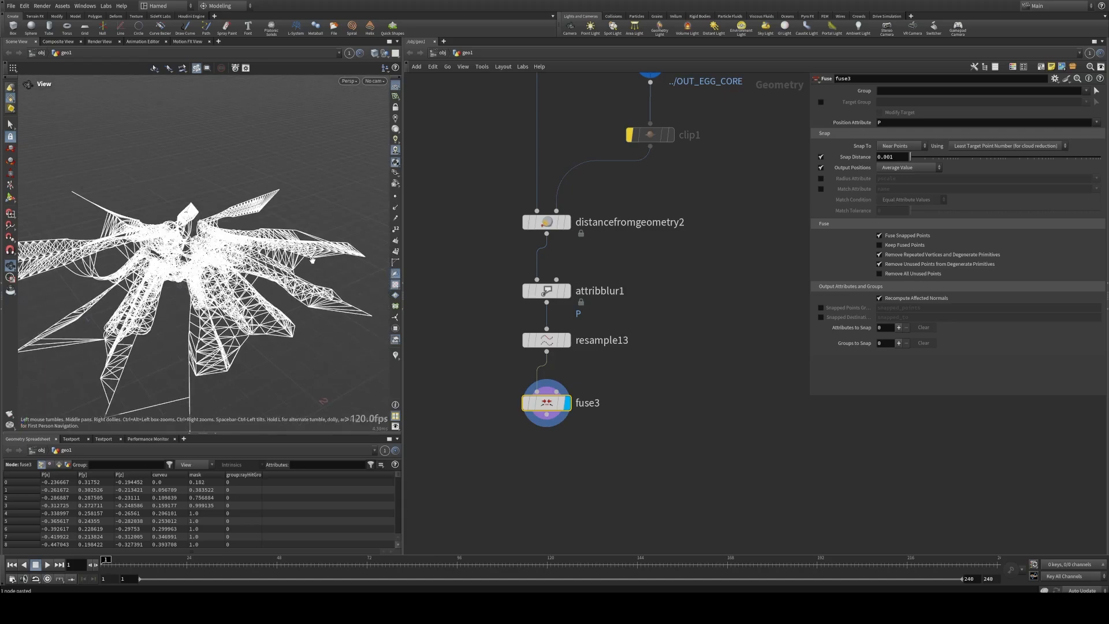
{"action": "left_click_drag", "start_coordinate": [172, 255], "coordinate": [184, 289]}
{"action": "scroll", "coordinate": [213, 261], "scroll_direction": "up", "scroll_amount": 4}
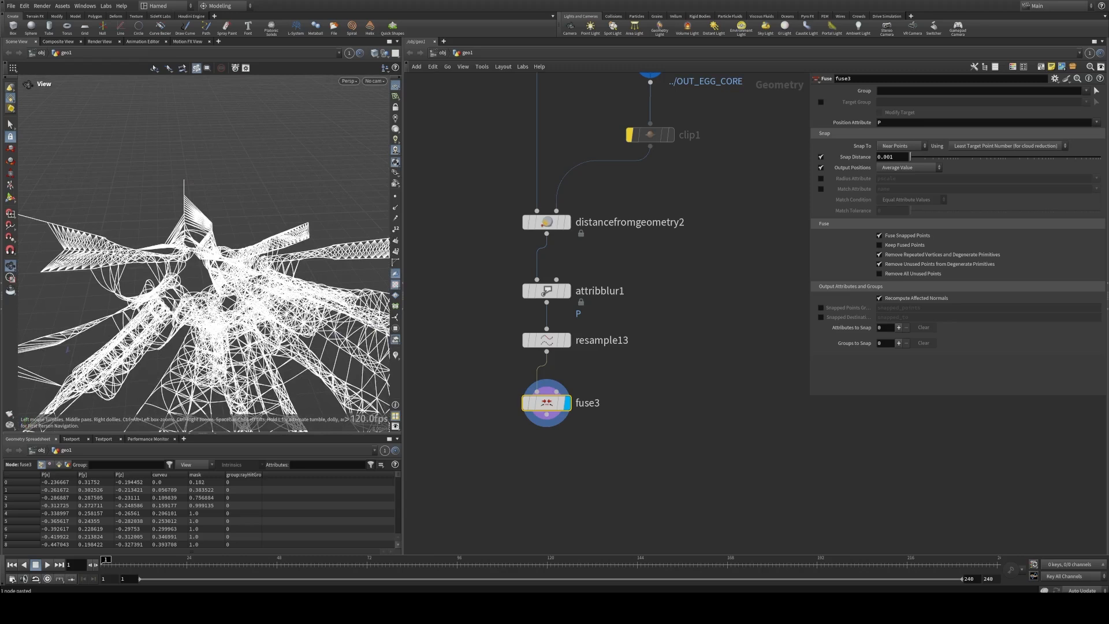
Step: Move pointwrangle1 lower to leave space beneath blast3, and display its points
{"action": "middle_click_drag", "start_coordinate": [484, 246], "coordinate": [520, 477]}
{"action": "scroll", "coordinate": [520, 473], "scroll_direction": "down", "scroll_amount": 3}
{"action": "scroll", "coordinate": [504, 372], "scroll_direction": "down", "scroll_amount": 3}
{"action": "middle_click_drag", "start_coordinate": [480, 131], "coordinate": [477, 463]}
{"action": "scroll", "coordinate": [520, 323], "scroll_direction": "up", "scroll_amount": 2}
{"action": "left_click_drag", "start_coordinate": [477, 306], "coordinate": [427, 265]}
{"action": "key", "text": "Delete"}
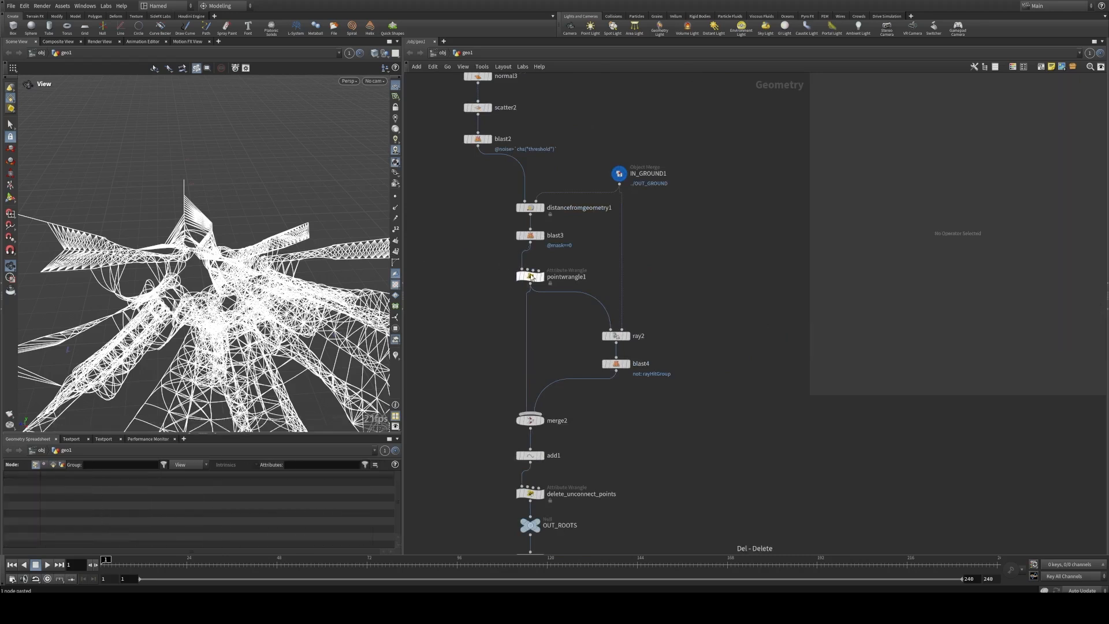
{"action": "left_click_drag", "start_coordinate": [530, 278], "coordinate": [531, 316]}
{"action": "left_click", "coordinate": [544, 284]}
Step: Move ray2 and blast4 together lower and farther from pointwrangle1
{"action": "middle_click_drag", "start_coordinate": [676, 421], "coordinate": [637, 370]}
{"action": "left_click_drag", "start_coordinate": [633, 372], "coordinate": [558, 272]}
{"action": "left_click_drag", "start_coordinate": [579, 287], "coordinate": [604, 316]}
Step: Move the node chain from merge2 through fuse2 lower to open space beneath pointwrangle1
{"action": "middle_click_drag", "start_coordinate": [498, 393], "coordinate": [482, 240]}
{"action": "left_click_drag", "start_coordinate": [505, 183], "coordinate": [589, 485]}
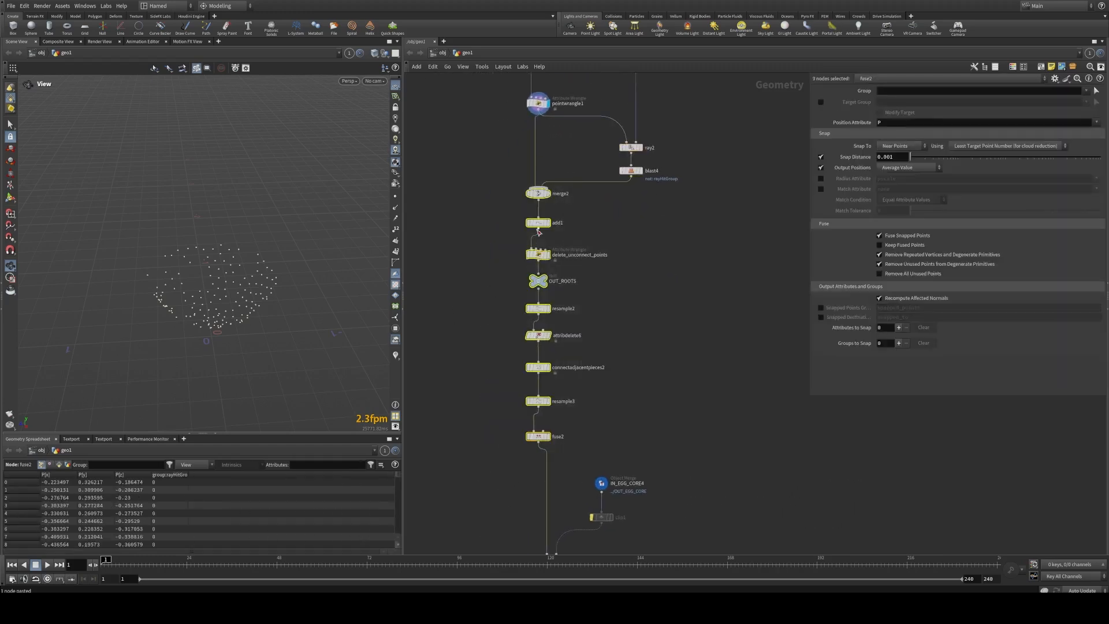
{"action": "left_click_drag", "start_coordinate": [537, 194], "coordinate": [537, 255]}
{"action": "left_click", "coordinate": [580, 223]}
{"action": "middle_click_drag", "start_coordinate": [579, 223], "coordinate": [530, 474]}
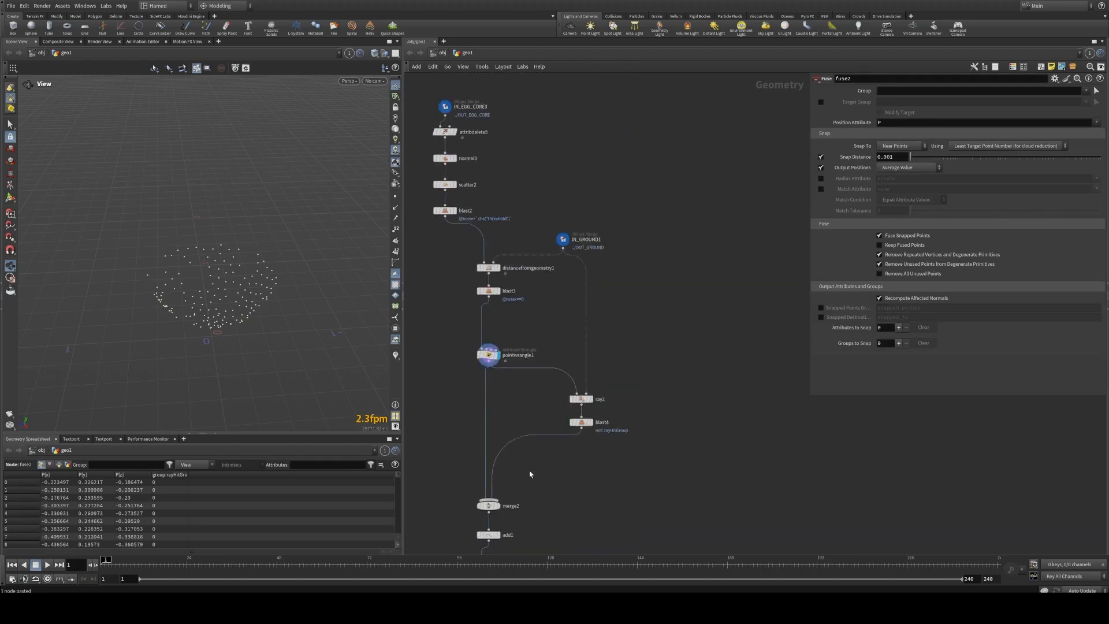
Step: Examine the points from pointwrangle1, and display add1 to inspect the straight root lines
{"action": "scroll", "coordinate": [537, 404], "scroll_direction": "up", "scroll_amount": 3}
{"action": "left_click_drag", "start_coordinate": [571, 390], "coordinate": [646, 447]}
{"action": "left_click_drag", "start_coordinate": [609, 392], "coordinate": [643, 416]}
{"action": "middle_click_drag", "start_coordinate": [506, 273], "coordinate": [551, 332]}
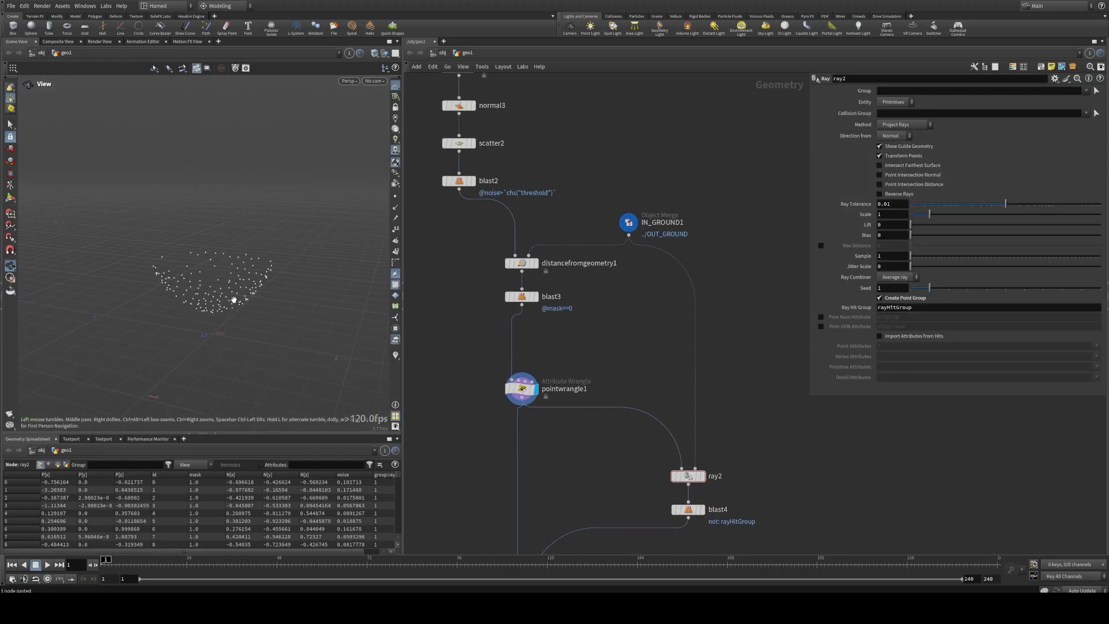
{"action": "left_click_drag", "start_coordinate": [225, 276], "coordinate": [191, 286]}
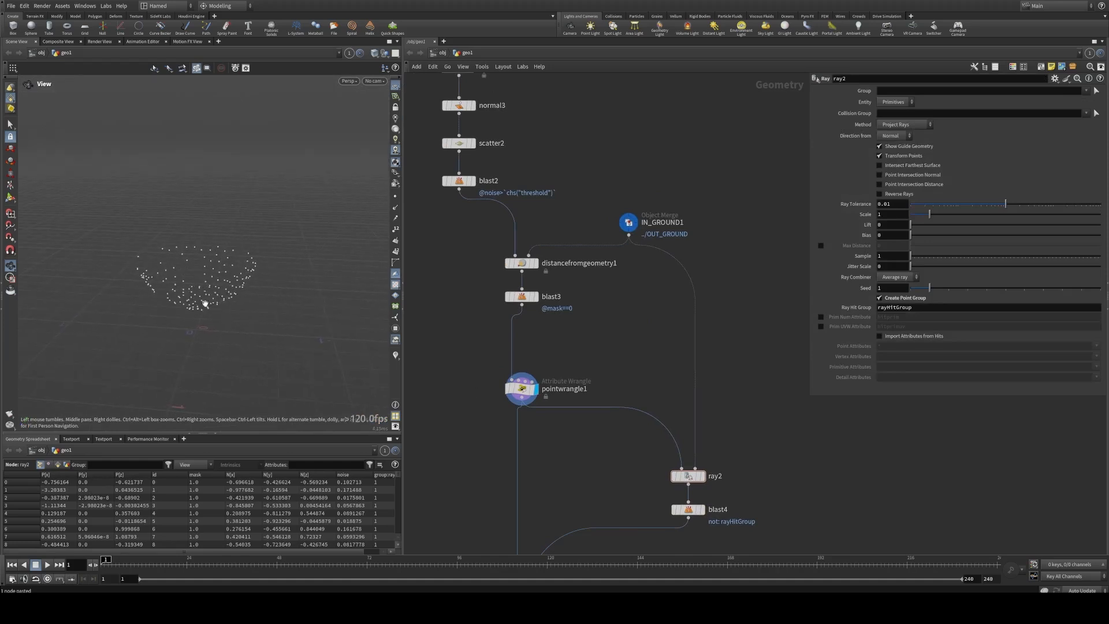
{"action": "middle_click_drag", "start_coordinate": [487, 430], "coordinate": [496, 250]}
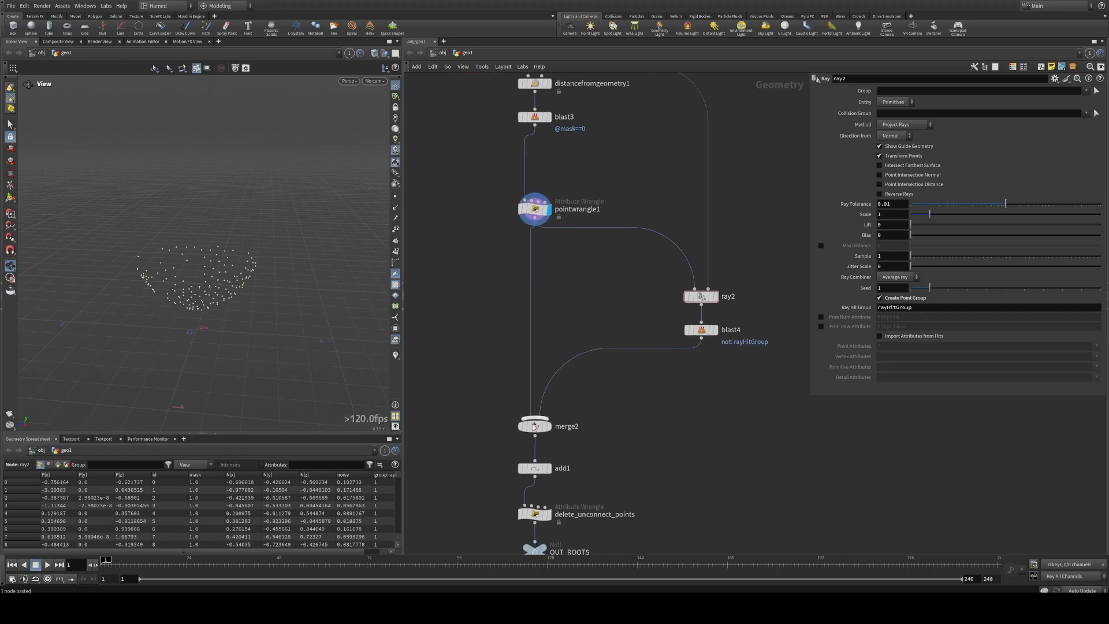
{"action": "left_click", "coordinate": [547, 468]}
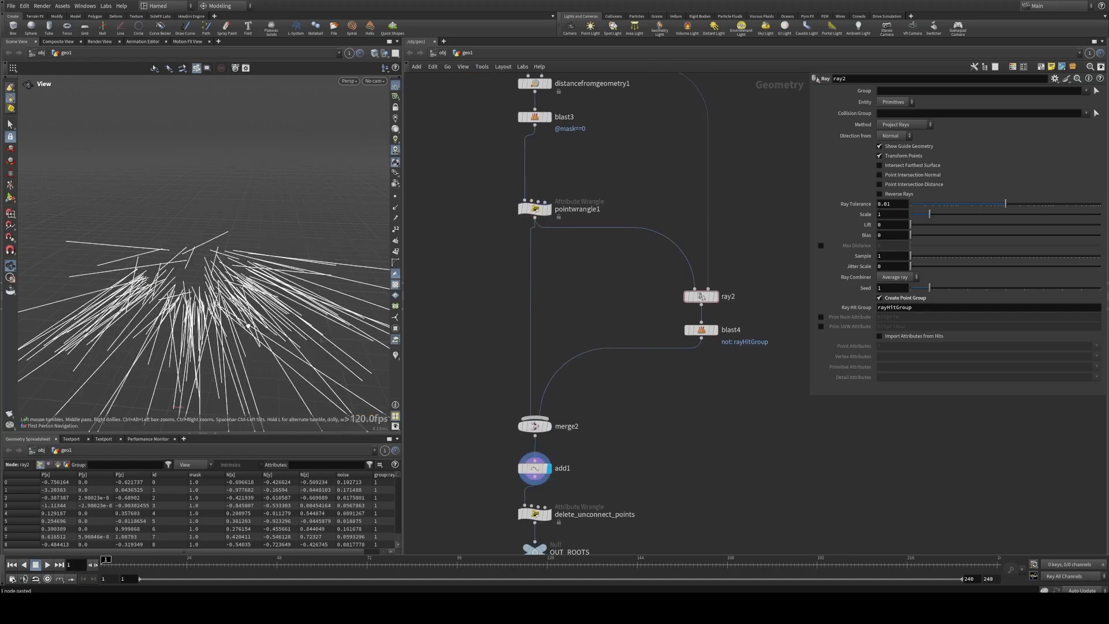
{"action": "left_click_drag", "start_coordinate": [237, 324], "coordinate": [246, 333]}
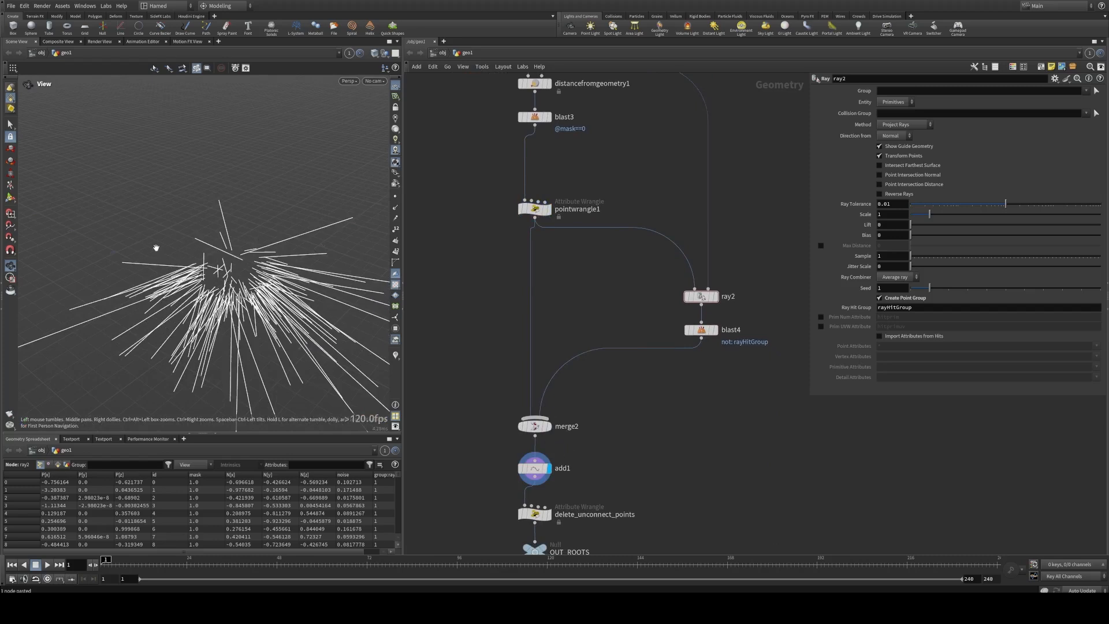
Step: Insert a Labs Random Selection node between blast3 and pointwrangle1
{"action": "middle_click_drag", "start_coordinate": [556, 164], "coordinate": [577, 299]}
{"action": "scroll", "coordinate": [567, 285], "scroll_direction": "up", "scroll_amount": 2}
{"action": "key", "text": "Tab"}
{"action": "type", "text": "rand"}
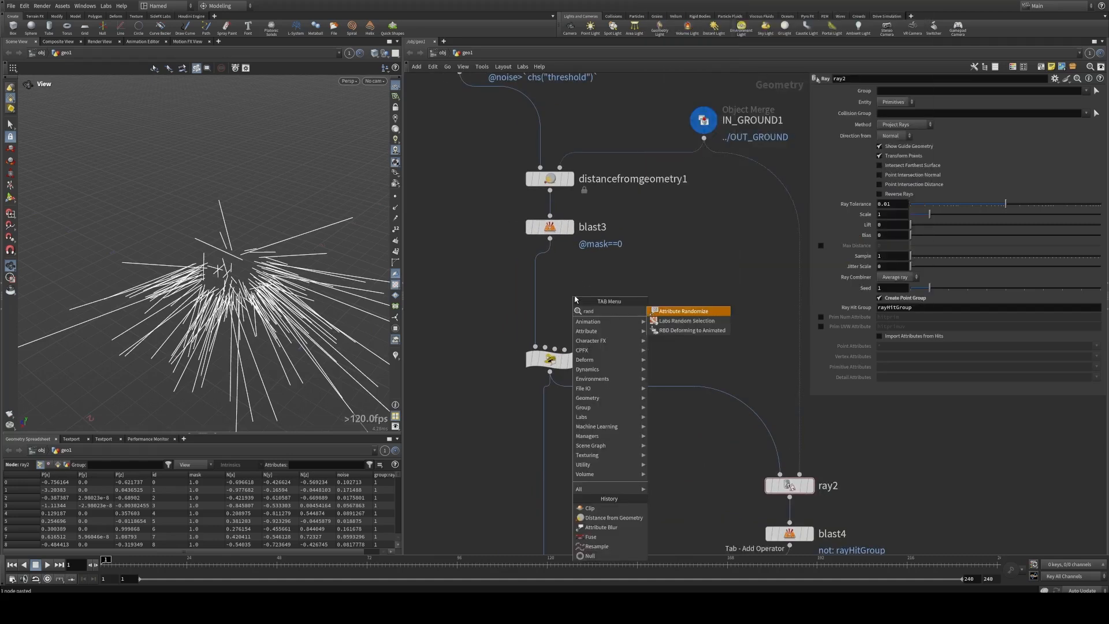
{"action": "key", "text": "Return"}
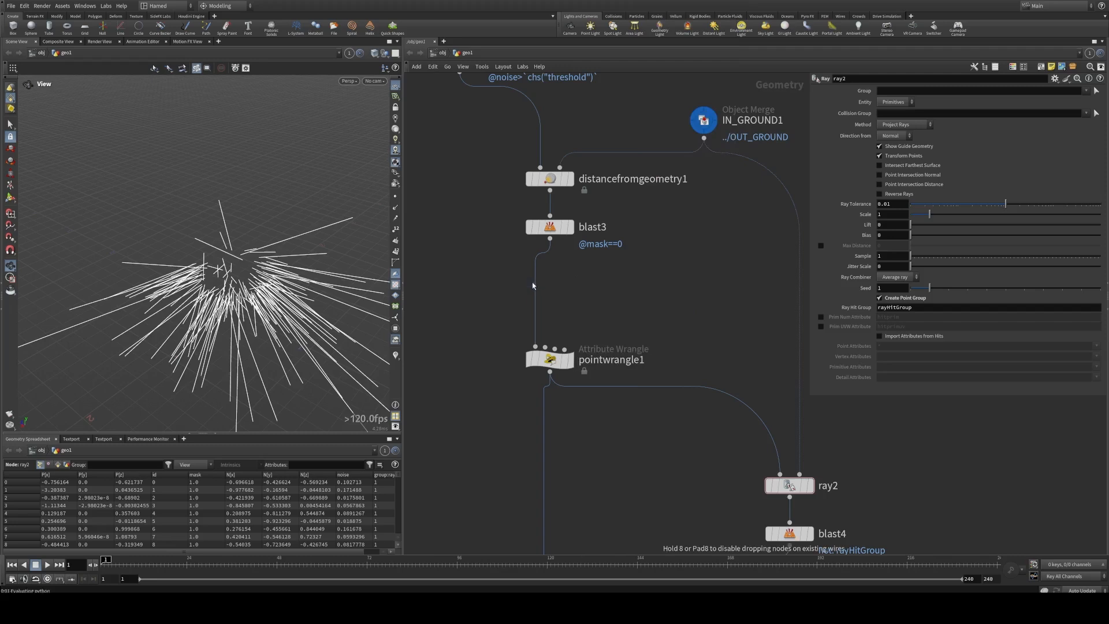
{"action": "left_click", "coordinate": [531, 284]}
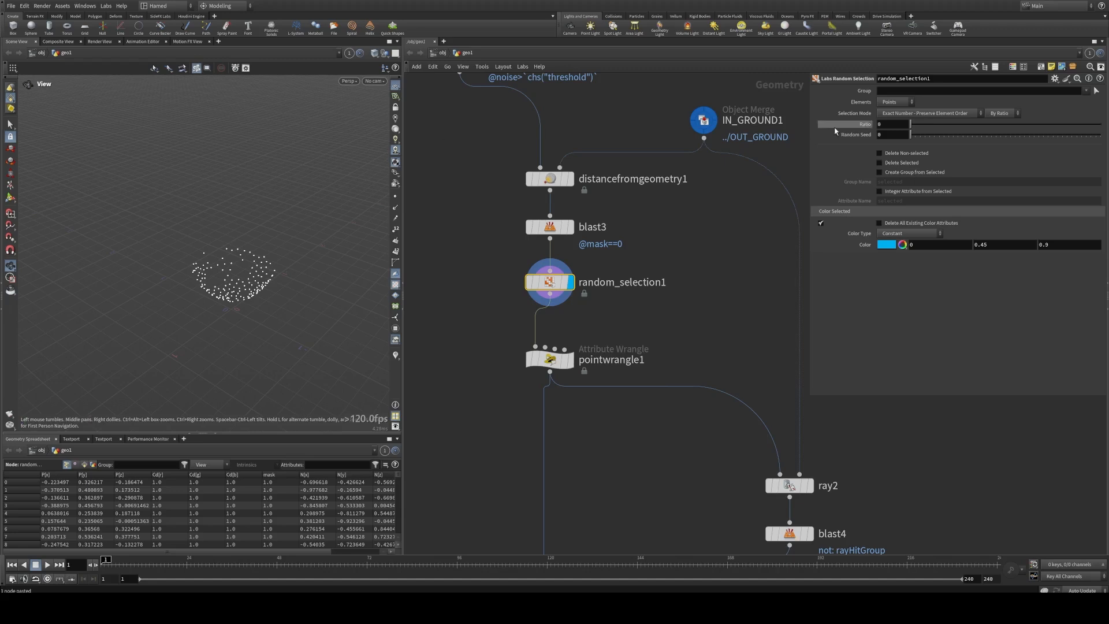
Step: Set random_selection1 to select by count with 15 points, disable colouring of the selection, and delete the non-selected points
{"action": "left_click", "coordinate": [1001, 113]}
{"action": "left_click", "coordinate": [1001, 132]}
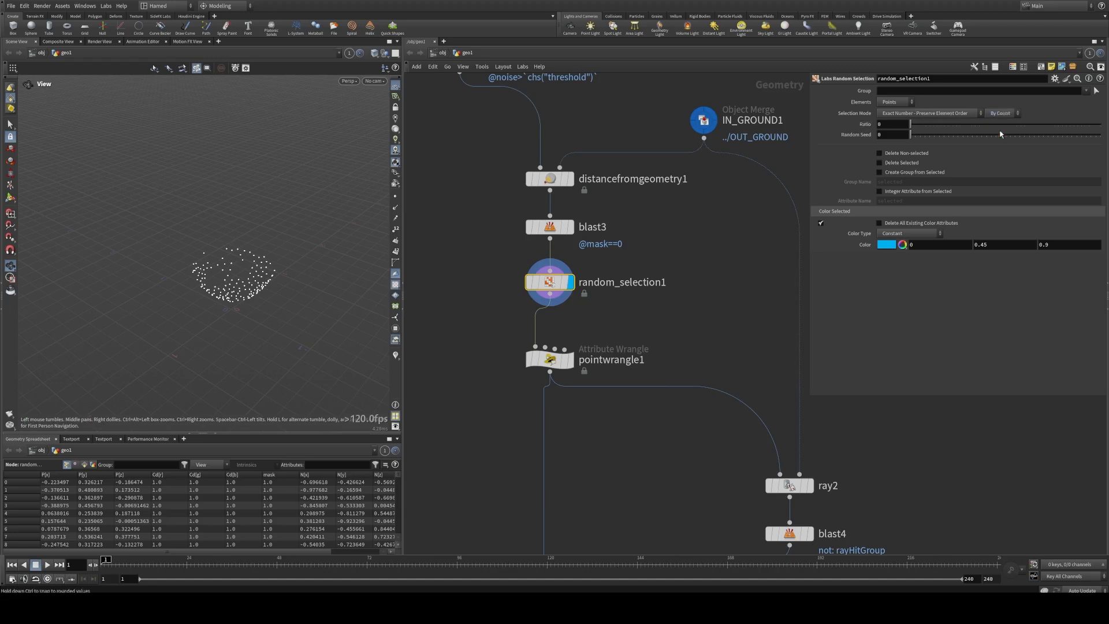
{"action": "type", "text": "15"}
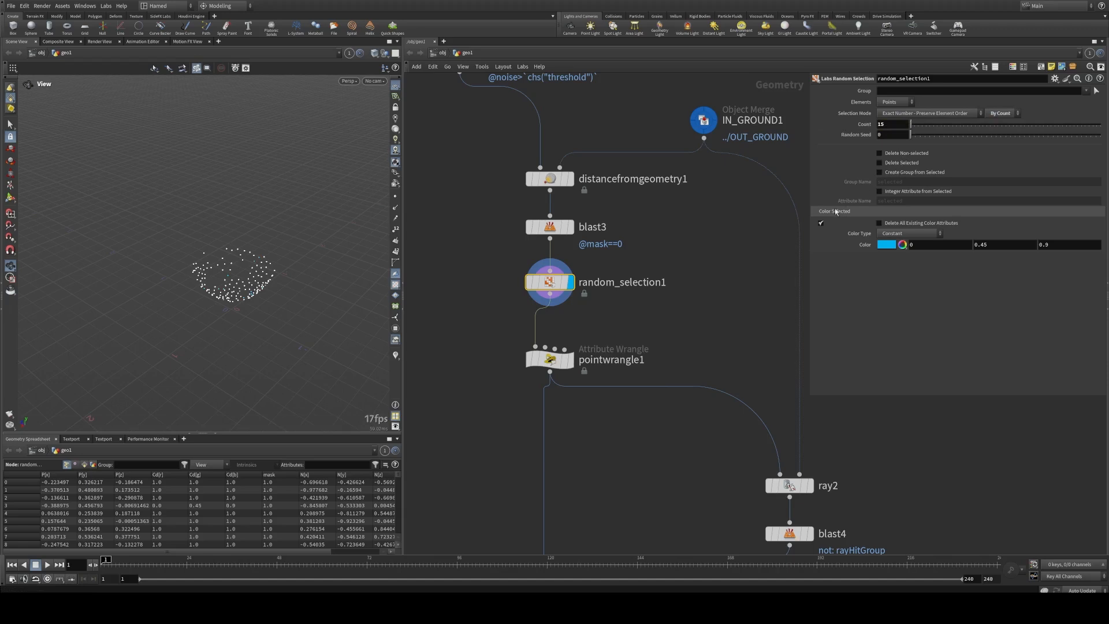
{"action": "left_click", "coordinate": [821, 224]}
{"action": "left_click", "coordinate": [899, 154]}
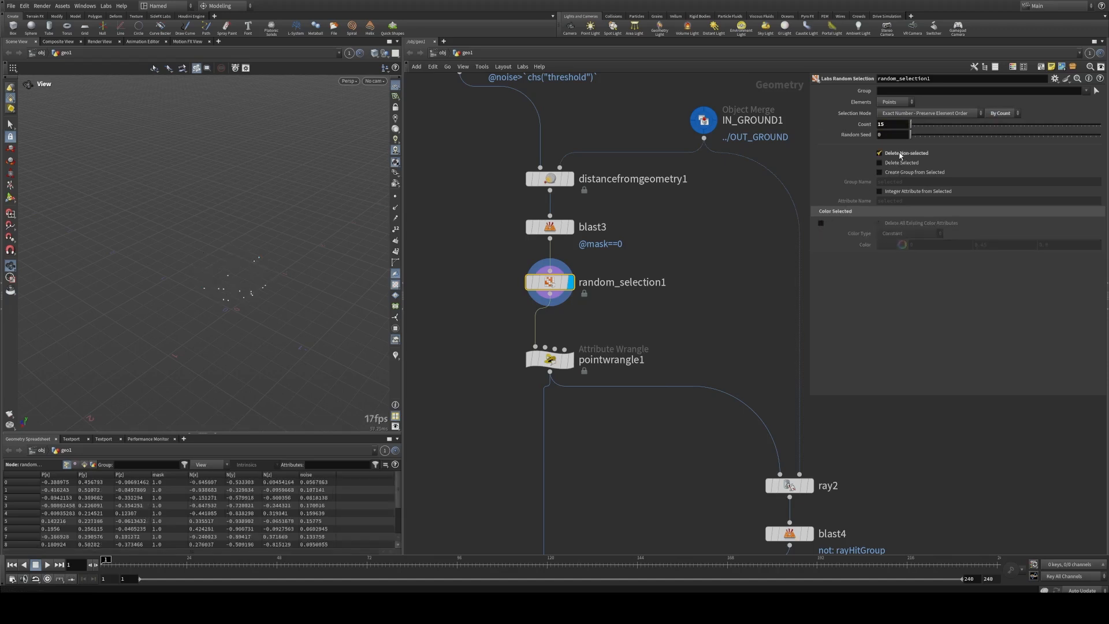
Step: Display merge2, resample2 and fuse2 in turn to inspect the reduced point set and its root web
{"action": "middle_click_drag", "start_coordinate": [599, 455], "coordinate": [597, 295]}
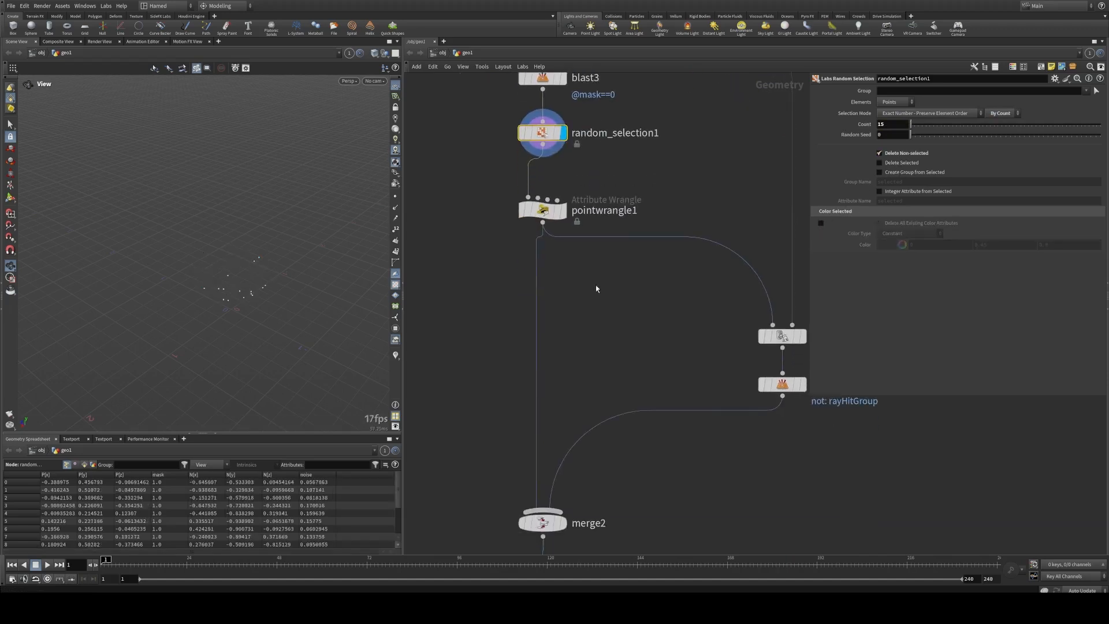
{"action": "left_click", "coordinate": [563, 522]}
{"action": "middle_click_drag", "start_coordinate": [571, 391], "coordinate": [582, 186]}
{"action": "mouse_move", "coordinate": [260, 272]}
{"action": "left_mouse_down"}
{"action": "mouse_move", "coordinate": [181, 275]}
{"action": "mouse_move", "coordinate": [277, 272]}
{"action": "left_mouse_up"}
{"action": "scroll", "coordinate": [277, 272], "scroll_direction": "down", "scroll_amount": 3}
{"action": "middle_click_drag", "start_coordinate": [695, 303], "coordinate": [580, 202]}
{"action": "scroll", "coordinate": [619, 281], "scroll_direction": "down", "scroll_amount": 3}
{"action": "scroll", "coordinate": [619, 281], "scroll_direction": "down", "scroll_amount": 2}
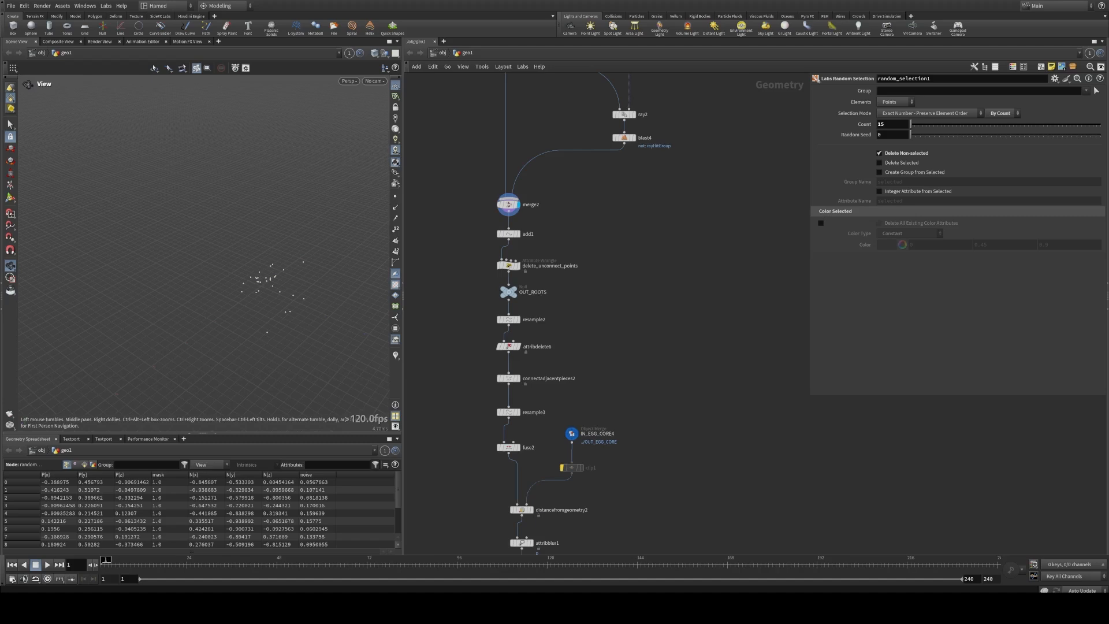
{"action": "left_click", "coordinate": [522, 319]}
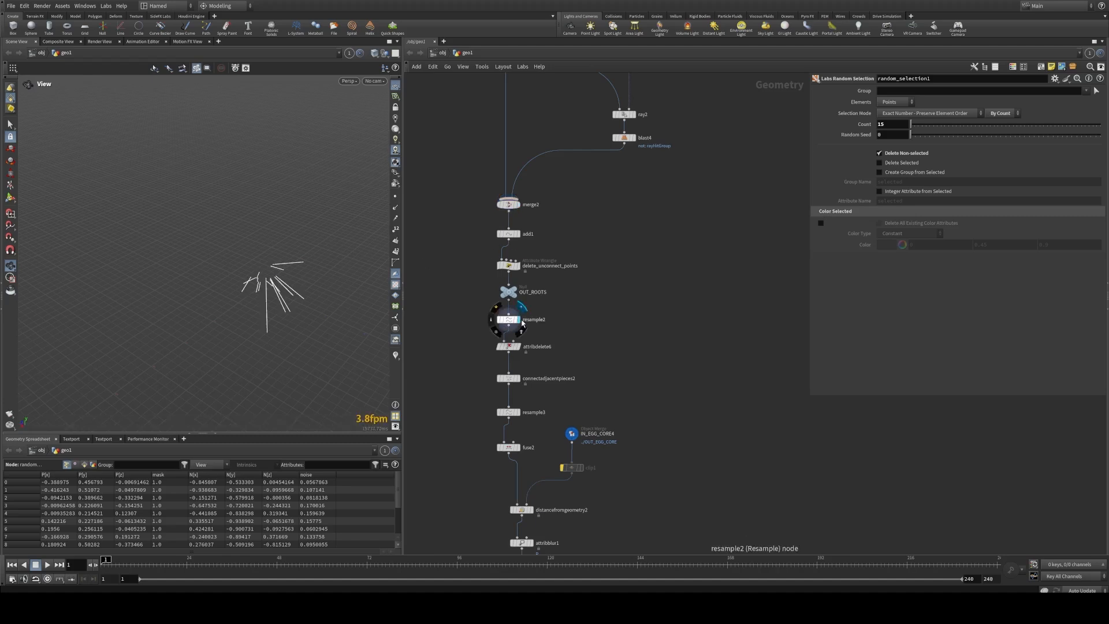
{"action": "left_click", "coordinate": [517, 447]}
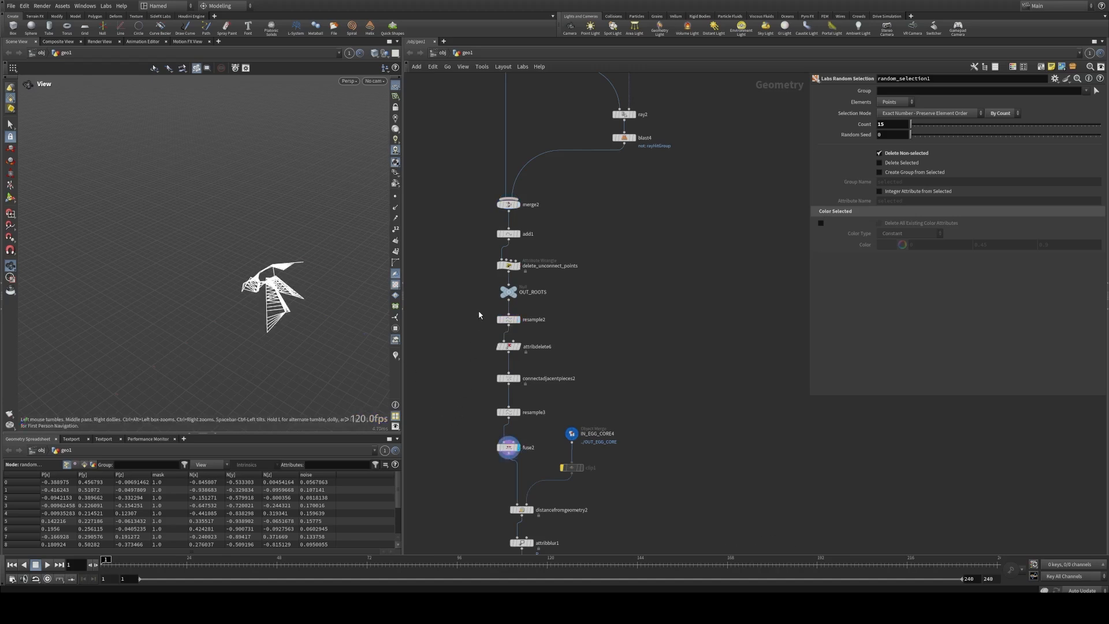
Step: Move connectadjacentpieces2 and the nodes after it lower to open space beneath attribdelete6
{"action": "left_click_drag", "start_coordinate": [479, 377], "coordinate": [440, 277]}
{"action": "scroll", "coordinate": [623, 485], "scroll_direction": "down", "scroll_amount": 3}
{"action": "left_click_drag", "start_coordinate": [524, 285], "coordinate": [524, 346]}
{"action": "left_click", "coordinate": [524, 327]}
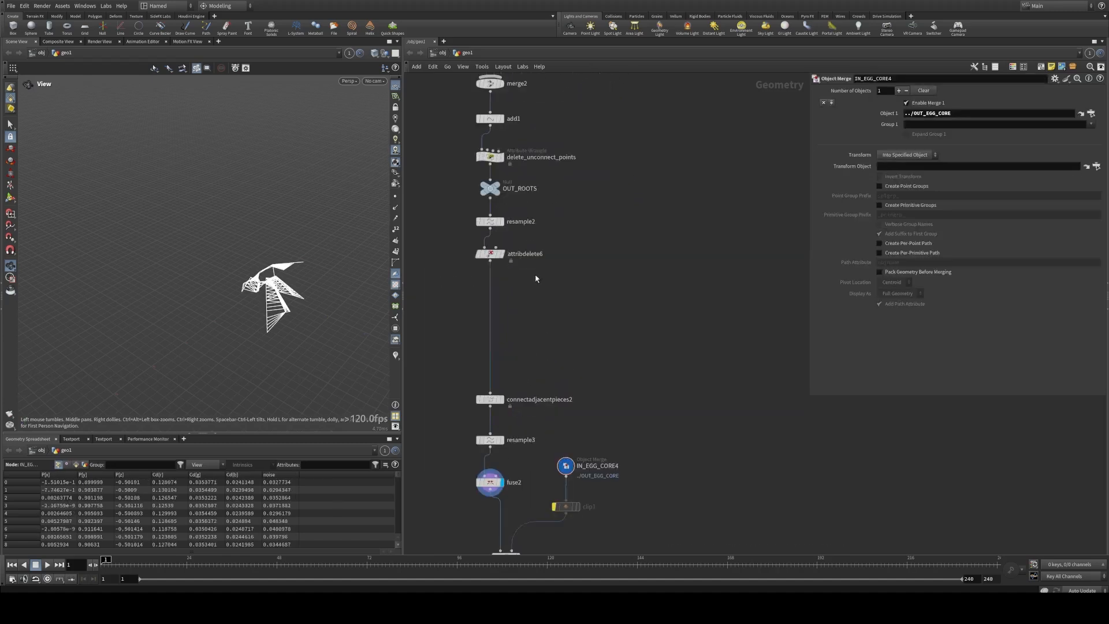
Step: Display attribdelete6 and examine the reduced root lines, along with the ray2 and blast4 branch of the network
{"action": "scroll", "coordinate": [518, 283], "scroll_direction": "up", "scroll_amount": 5}
{"action": "left_click", "coordinate": [550, 356]}
{"action": "left_click", "coordinate": [533, 354]}
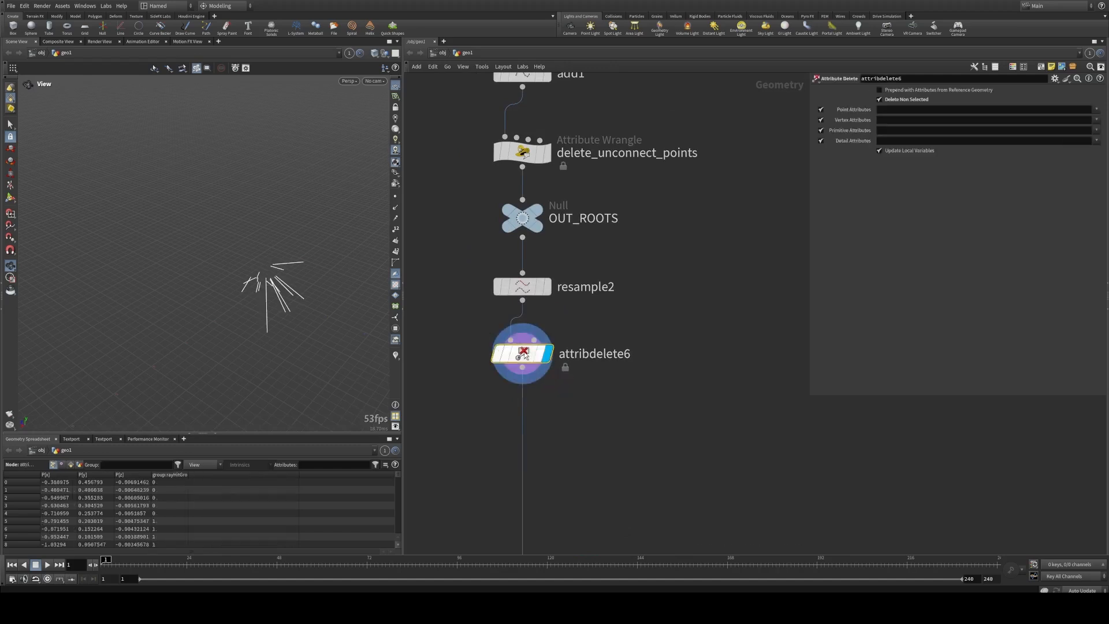
{"action": "left_click_drag", "start_coordinate": [289, 300], "coordinate": [242, 276]}
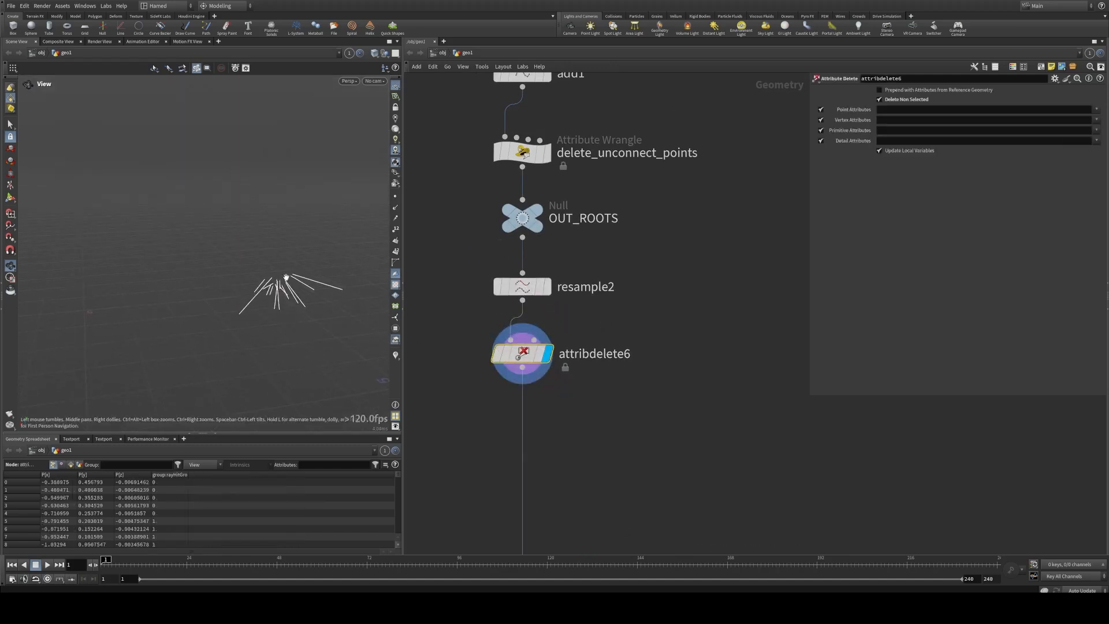
{"action": "left_click_drag", "start_coordinate": [286, 277], "coordinate": [323, 282]}
{"action": "scroll", "coordinate": [567, 311], "scroll_direction": "down", "scroll_amount": 6}
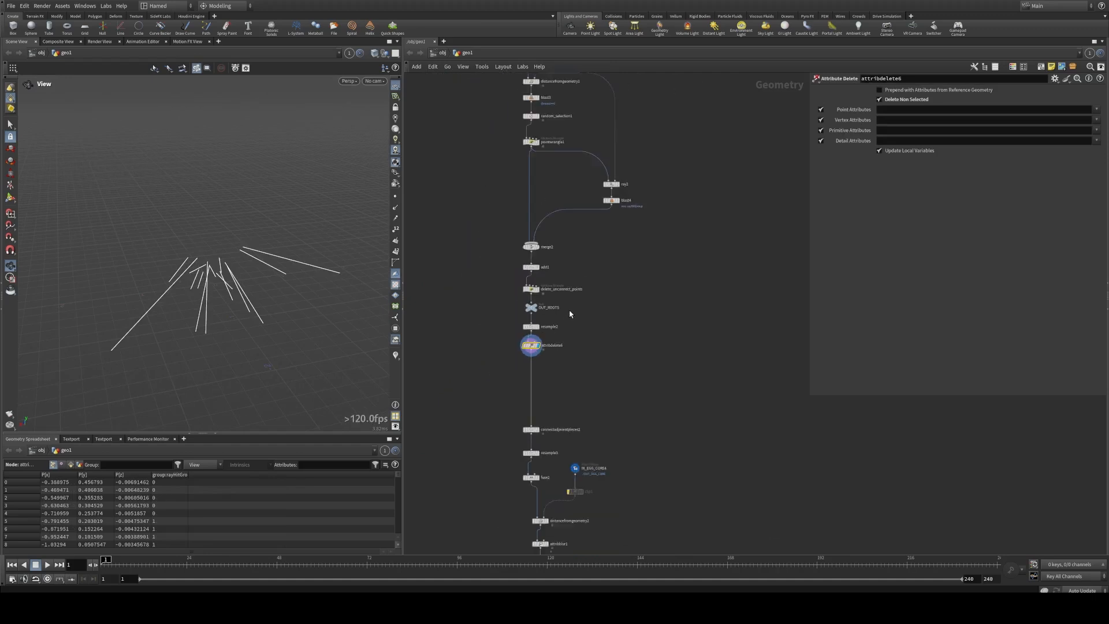
{"action": "scroll", "coordinate": [591, 249], "scroll_direction": "up", "scroll_amount": 2}
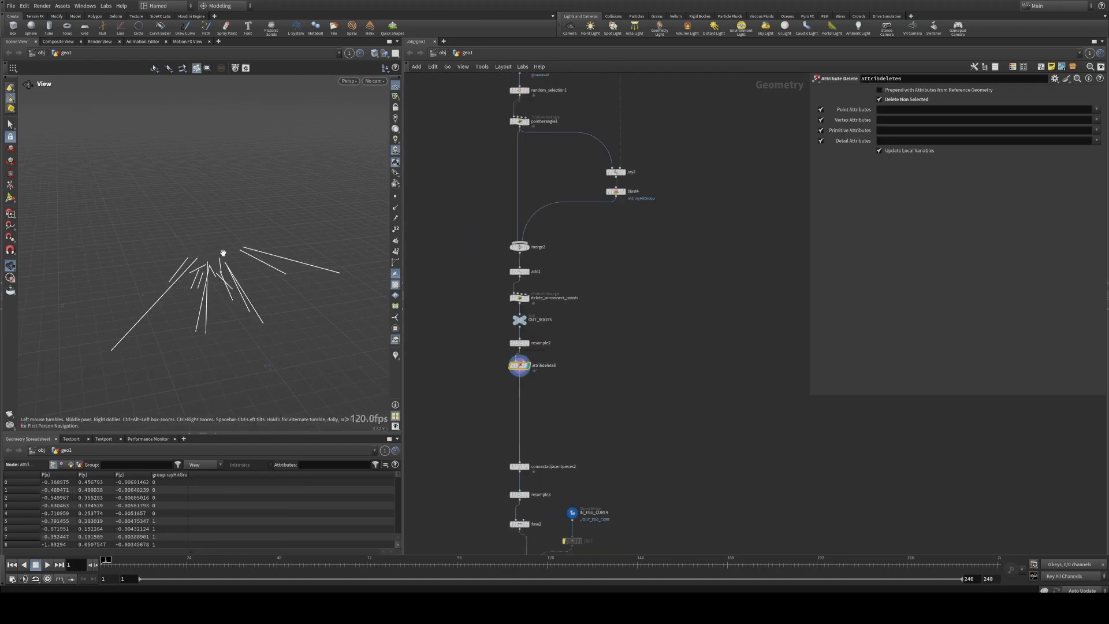
{"action": "scroll", "coordinate": [599, 241], "scroll_direction": "up", "scroll_amount": 2}
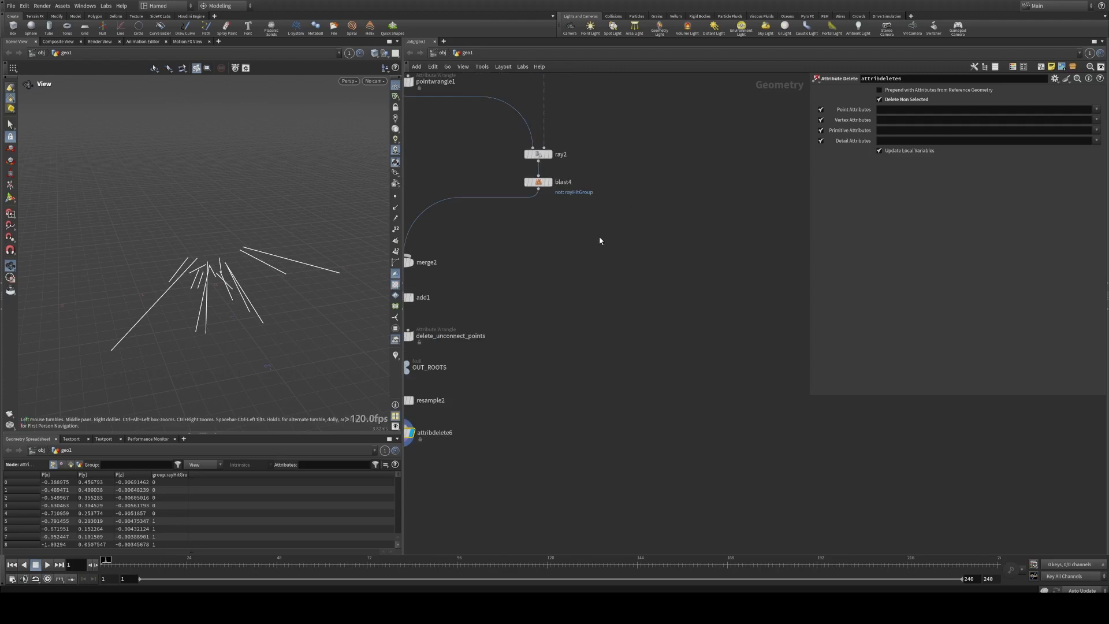
{"action": "middle_click_drag", "start_coordinate": [578, 228], "coordinate": [584, 272]}
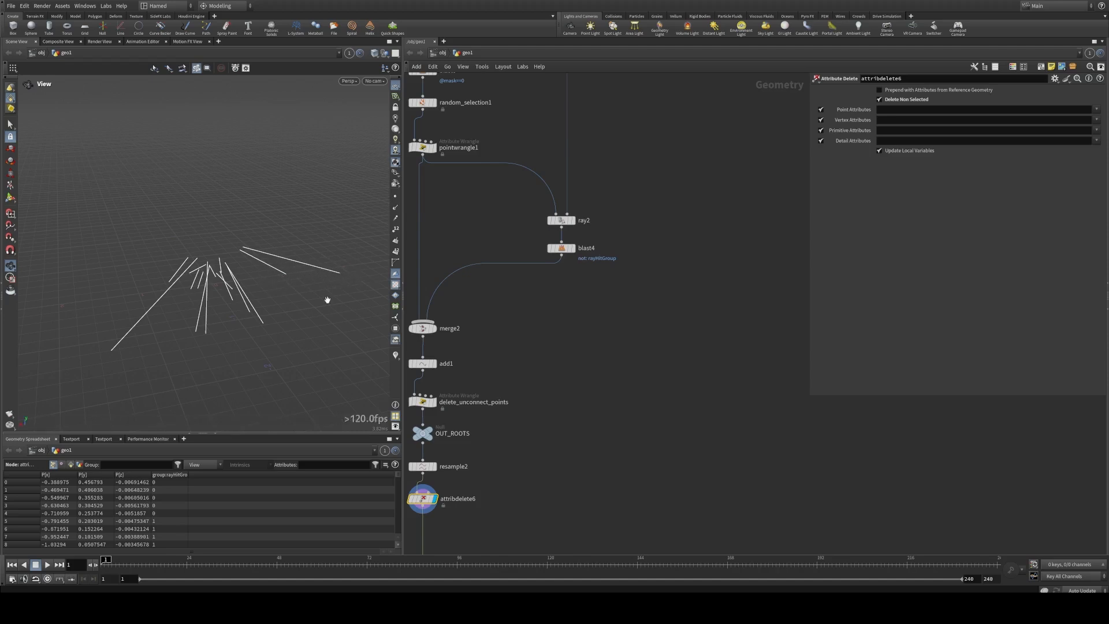
Step: Add a polygon Circle node beneath blast4
{"action": "key", "text": "Tab"}
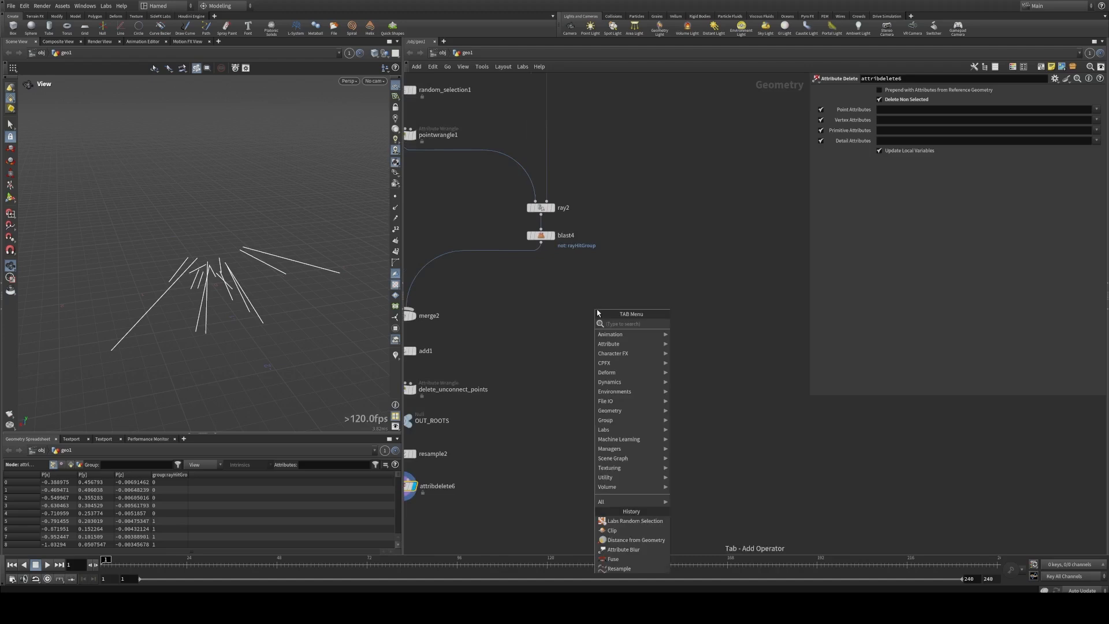
{"action": "type", "text": "cci"}
{"action": "key", "text": "Escape"}
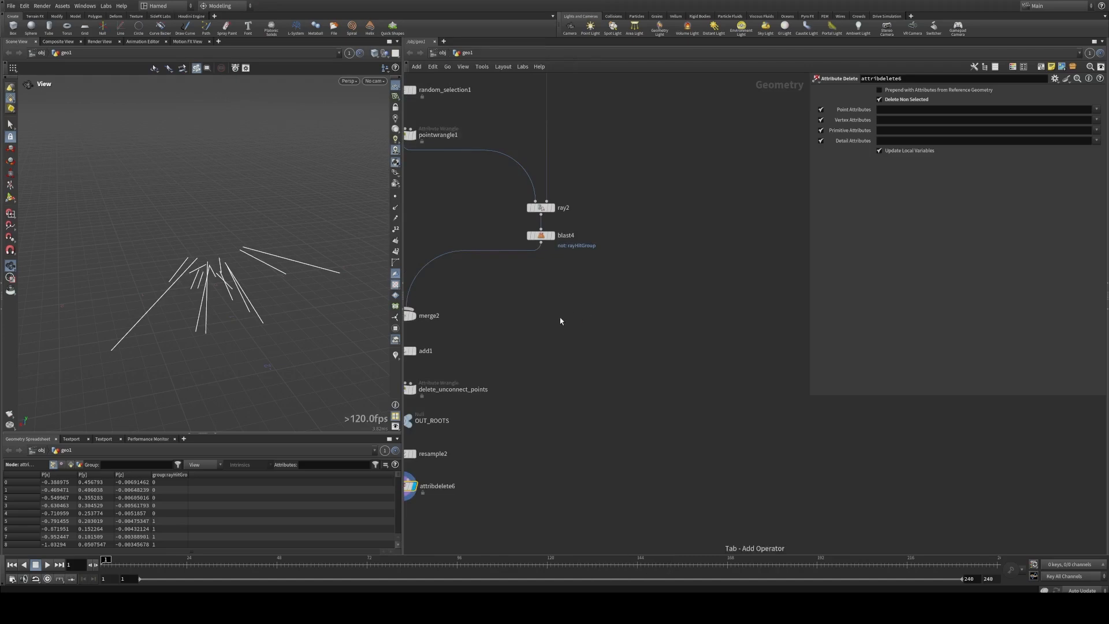
{"action": "key", "text": "c"}
{"action": "key", "text": "Tab"}
{"action": "type", "text": "cir"}
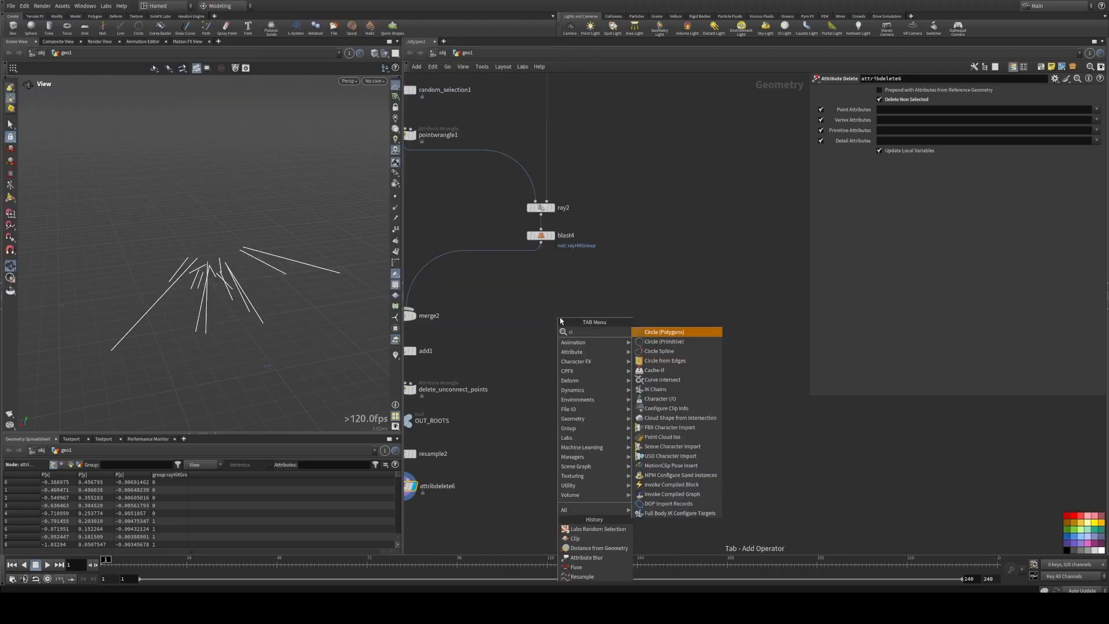
{"action": "left_click", "coordinate": [669, 337]}
{"action": "left_click", "coordinate": [524, 299]}
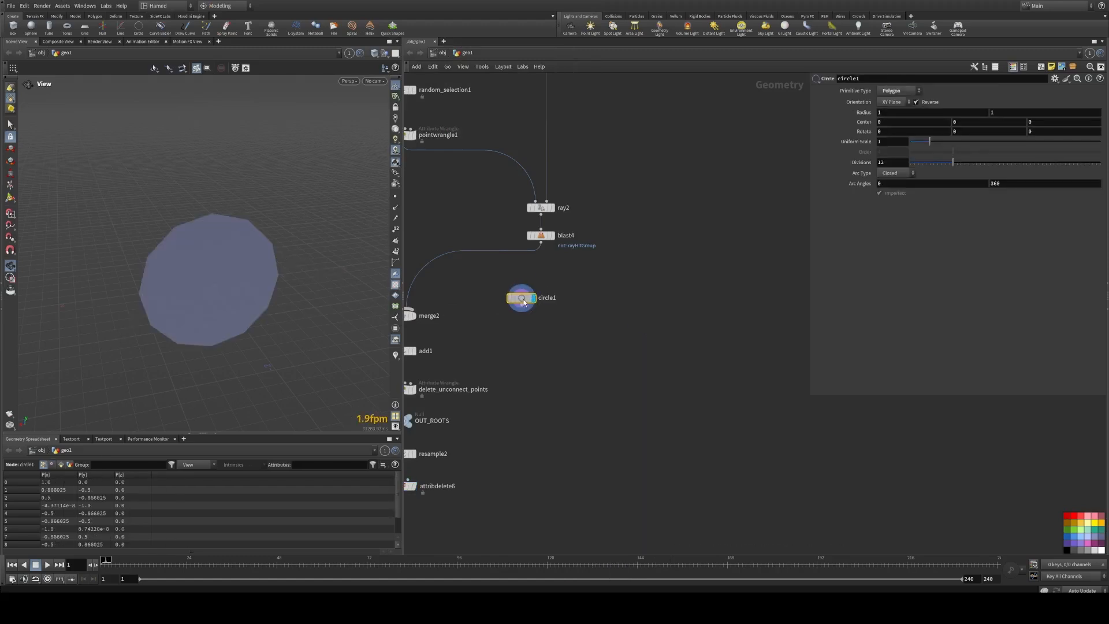
Step: Add a Copy to Points node with circle1 as its source and blast4 as its target points, and display it
{"action": "middle_click_drag", "start_coordinate": [581, 298], "coordinate": [558, 298]}
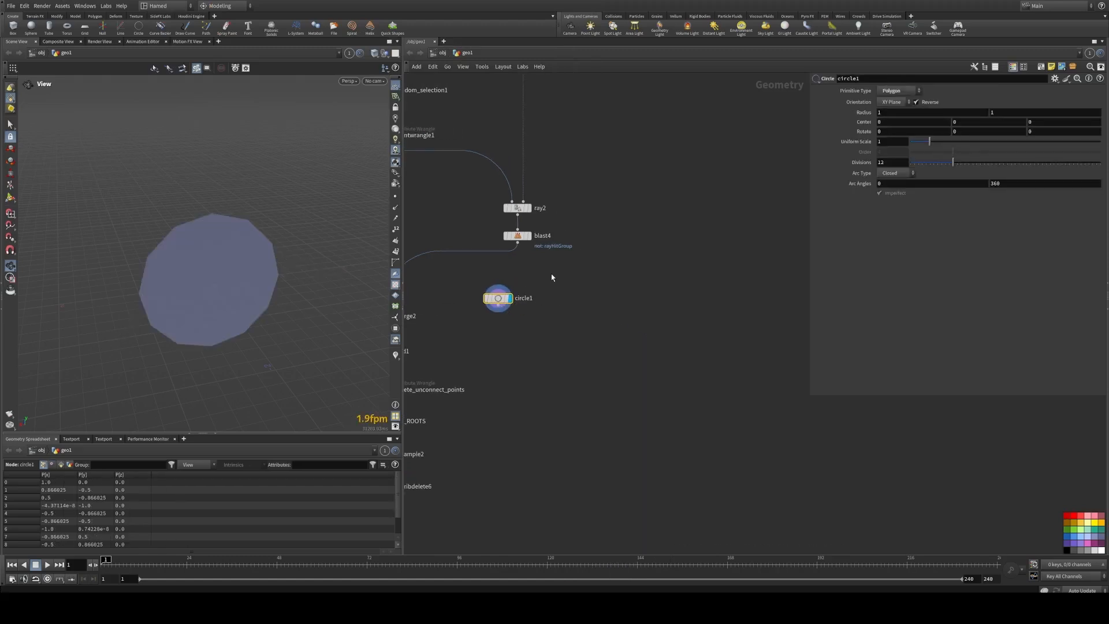
{"action": "key", "text": "Tab"}
{"action": "type", "text": "cop"}
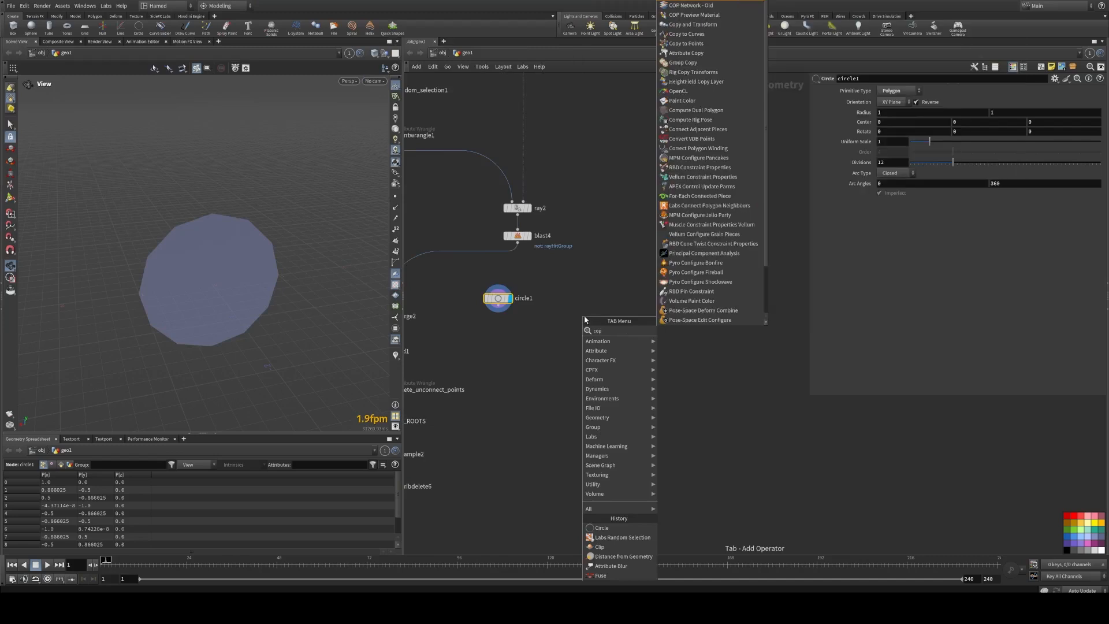
{"action": "type", "text": "y"}
{"action": "left_click", "coordinate": [685, 352]}
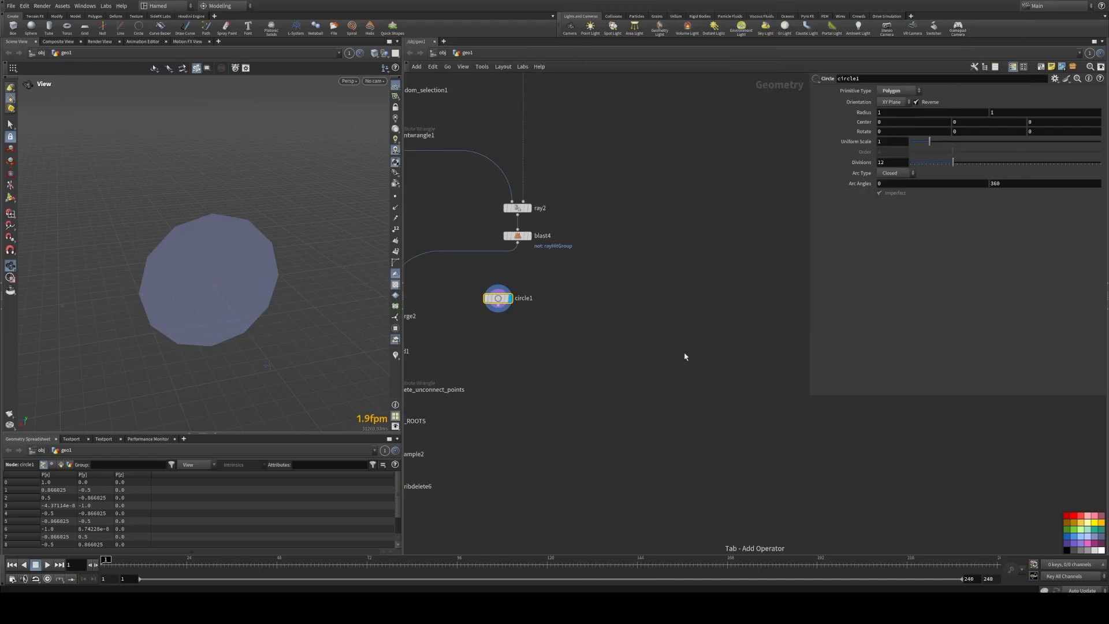
{"action": "left_click", "coordinate": [561, 362]}
{"action": "left_click_drag", "start_coordinate": [500, 313], "coordinate": [555, 338]}
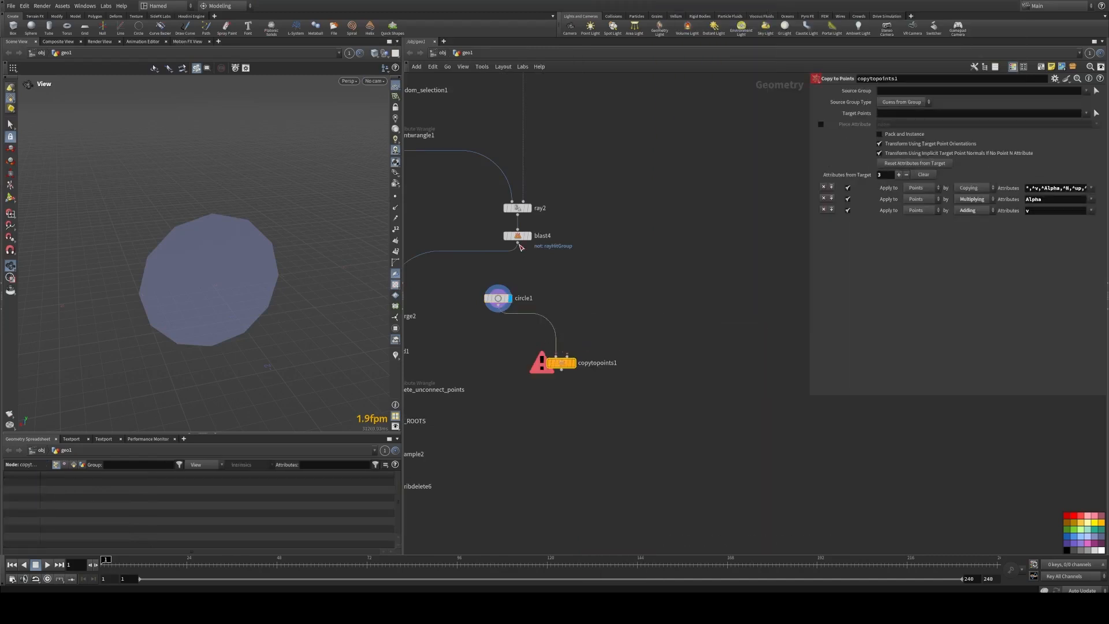
{"action": "left_click_drag", "start_coordinate": [518, 245], "coordinate": [559, 373]}
{"action": "left_click", "coordinate": [571, 365]}
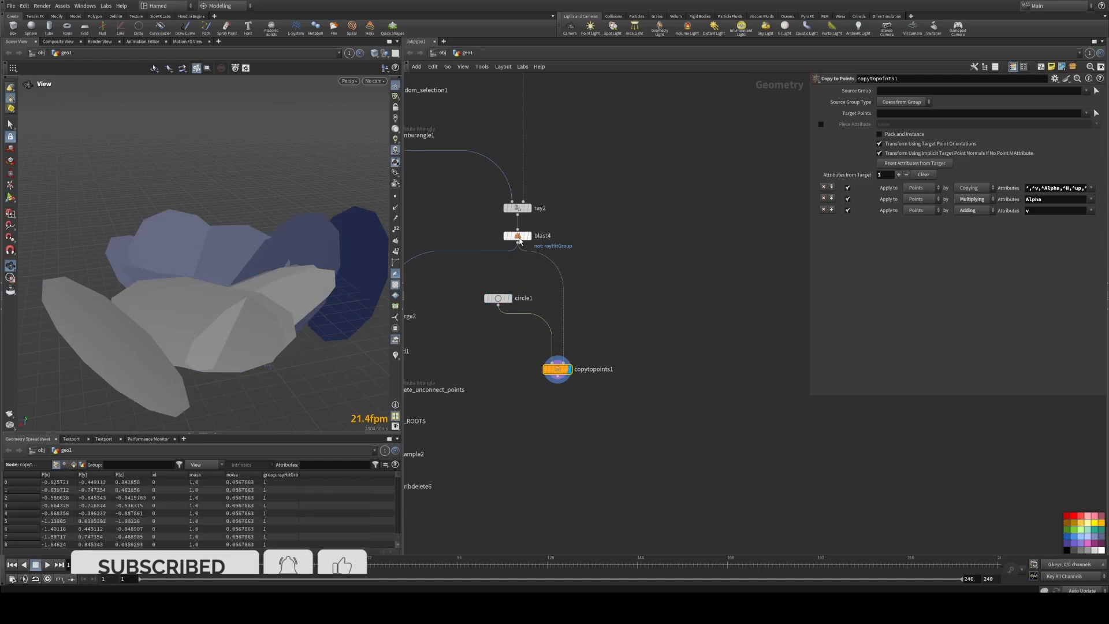
Step: Duplicate attribdelete6 and insert the copy between blast4 and copytopoints1
{"action": "middle_click", "coordinate": [518, 239]}
{"action": "middle_click_drag", "start_coordinate": [492, 220], "coordinate": [636, 347]}
{"action": "left_click_drag", "start_coordinate": [523, 261], "coordinate": [525, 259]}
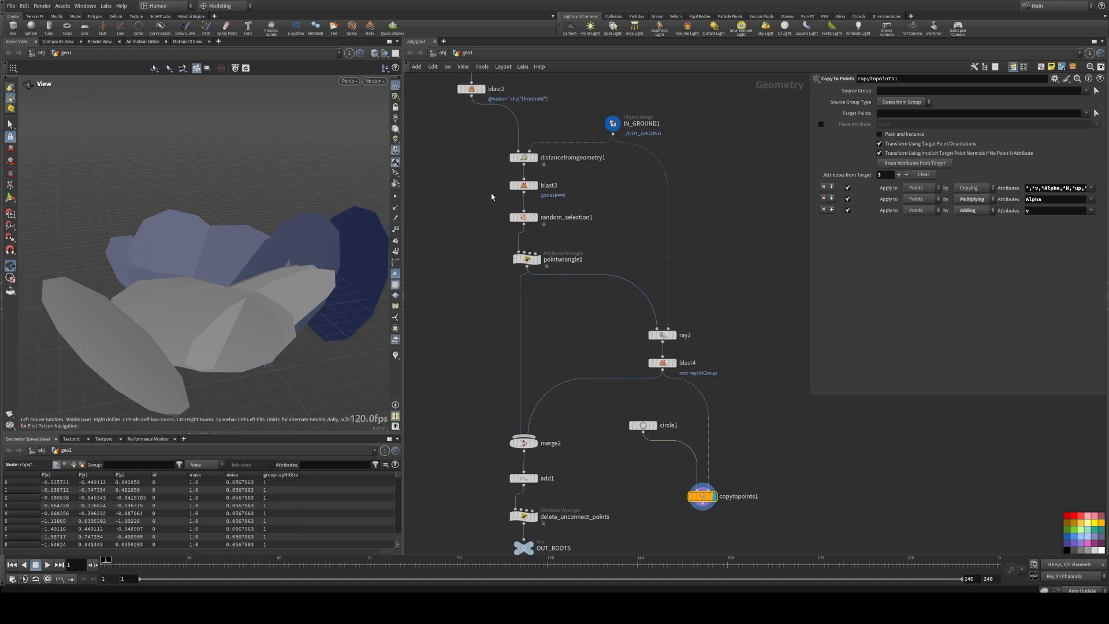
{"action": "middle_click_drag", "start_coordinate": [578, 426], "coordinate": [537, 346]}
{"action": "middle_click_drag", "start_coordinate": [559, 468], "coordinate": [563, 374]}
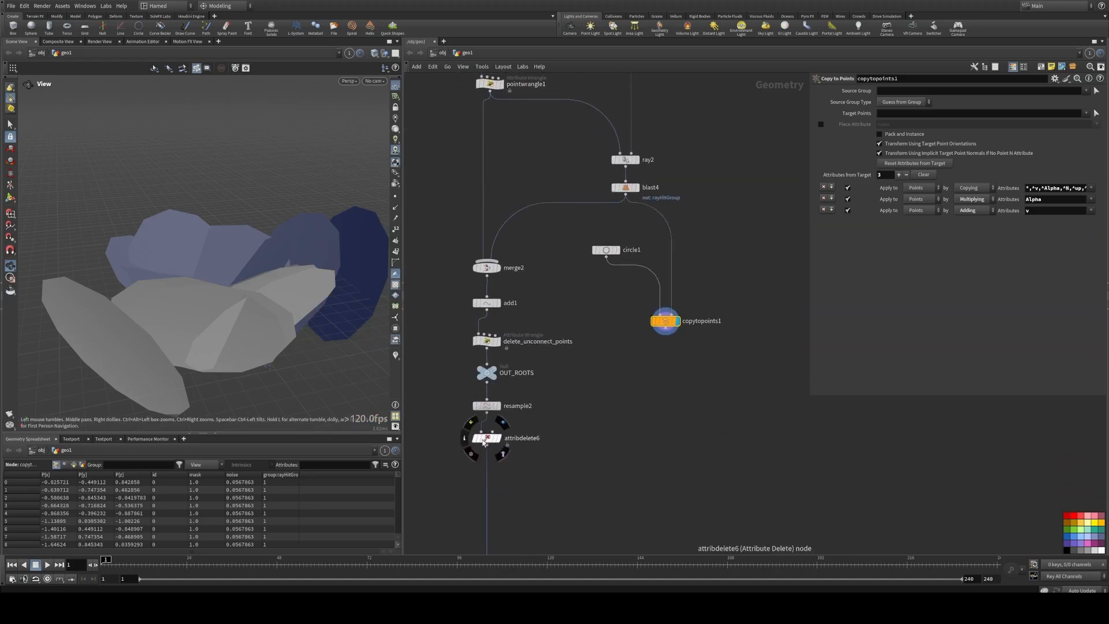
{"action": "left_click_drag", "start_coordinate": [484, 439], "coordinate": [615, 302], "text": "alt"}
{"action": "left_click_drag", "start_coordinate": [660, 238], "coordinate": [664, 239], "text": "alt"}
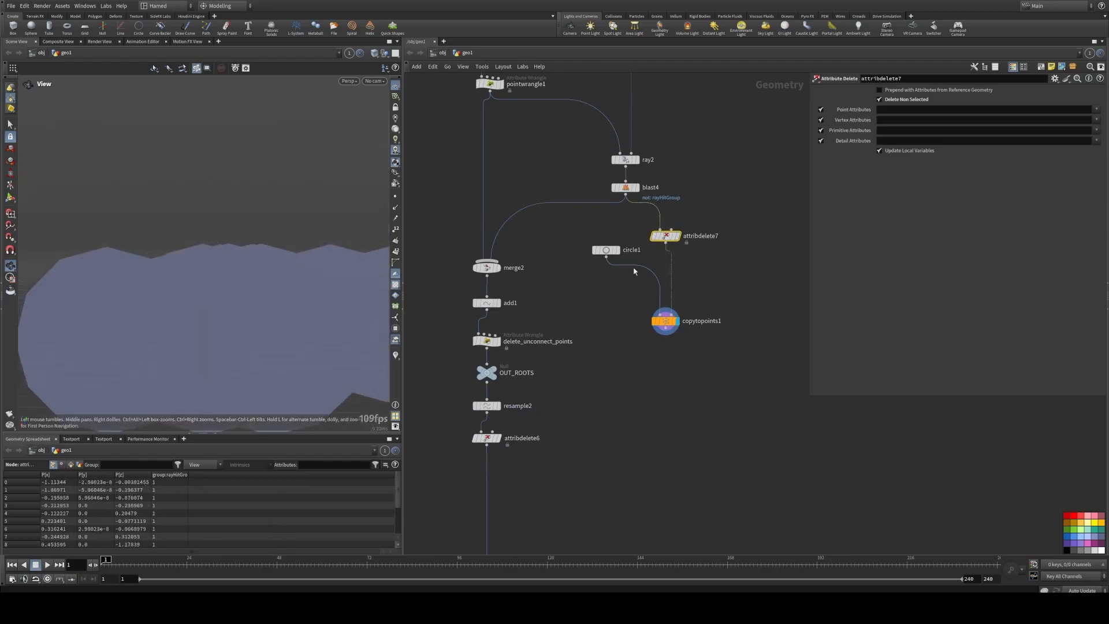
Step: Set circle1's orientation to ZX Plane so the copied circles lie flat on the ground
{"action": "left_click", "coordinate": [635, 248]}
{"action": "left_click", "coordinate": [893, 102]}
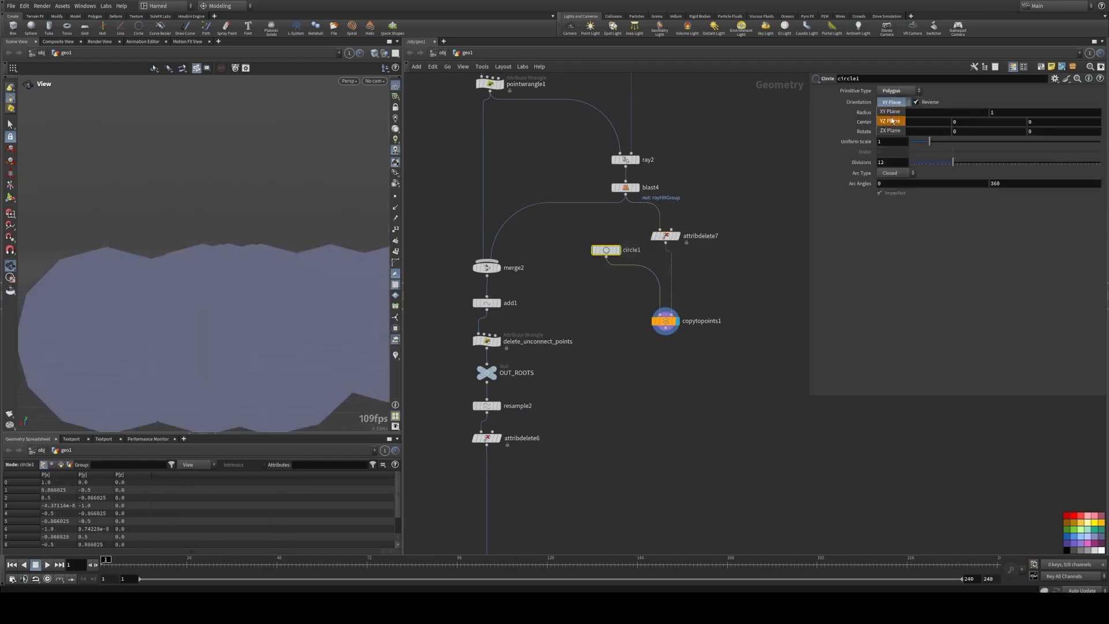
{"action": "left_click", "coordinate": [892, 120]}
{"action": "left_click", "coordinate": [892, 103]}
{"action": "left_click", "coordinate": [893, 128]}
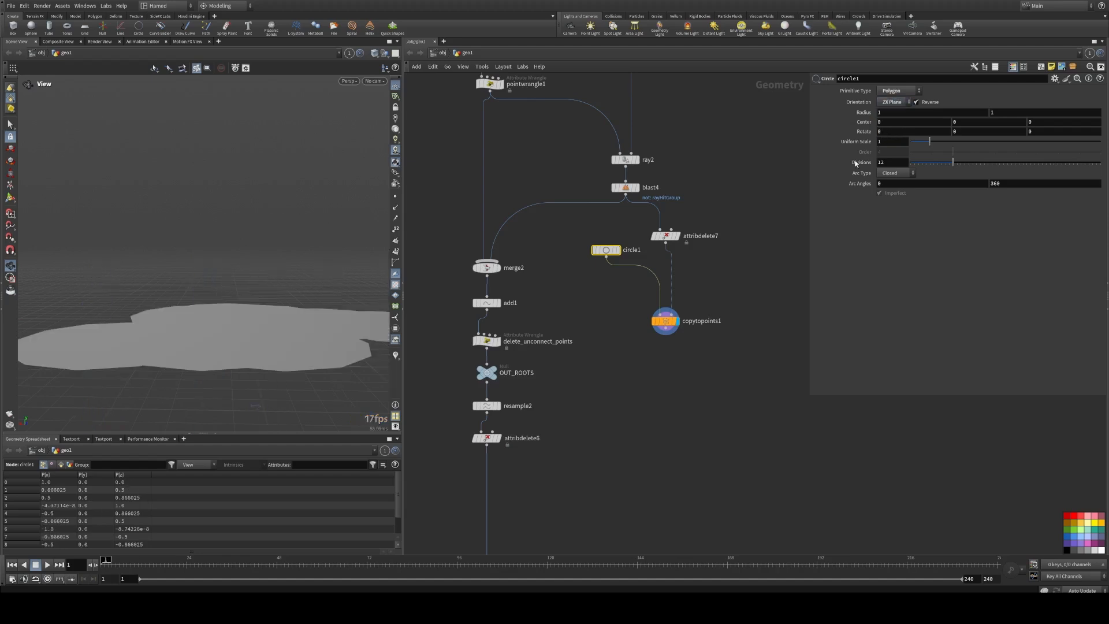
{"action": "left_click_drag", "start_coordinate": [188, 285], "coordinate": [266, 317]}
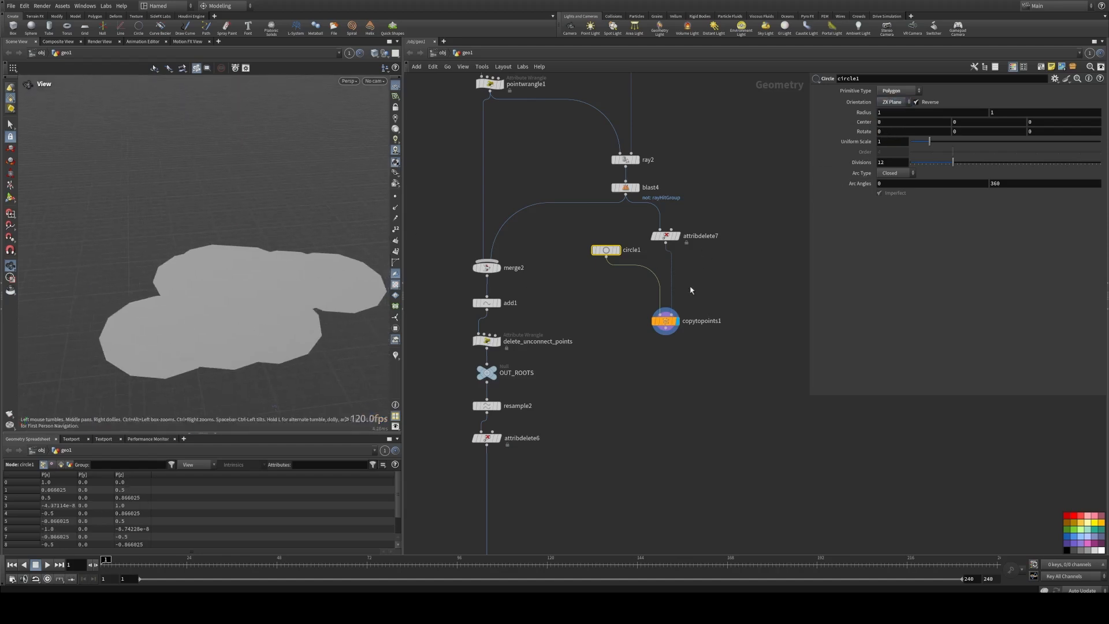
Step: Show the attribdelete6 root lines as a template overlay with the copied circles, after trying merge2 as the template
{"action": "middle_click_drag", "start_coordinate": [635, 373], "coordinate": [596, 303]}
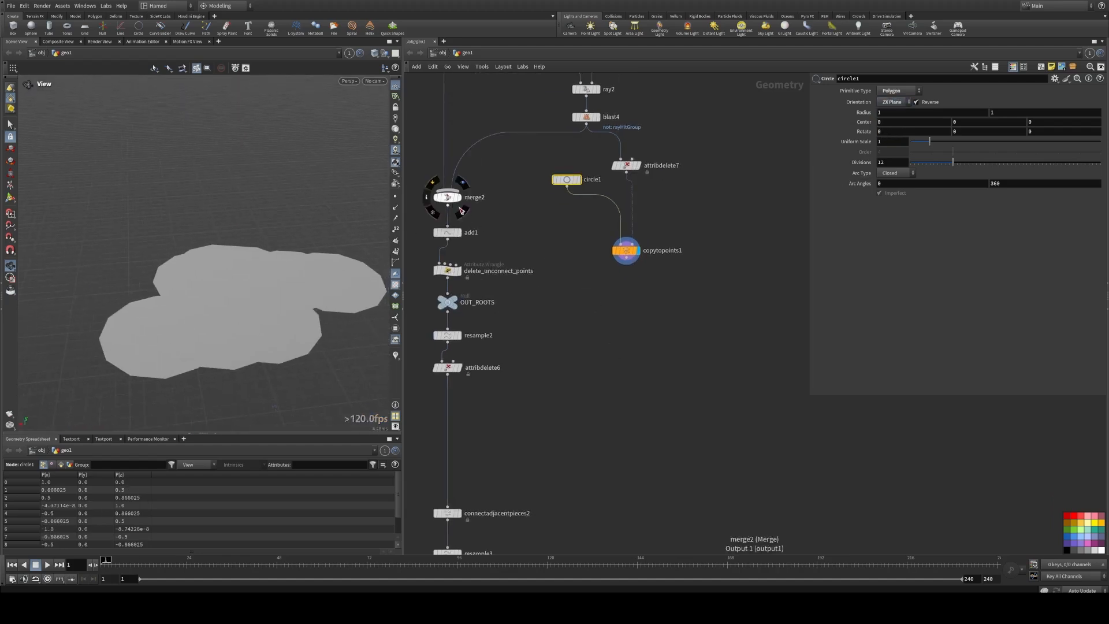
{"action": "left_click", "coordinate": [462, 211]}
{"action": "left_click_drag", "start_coordinate": [274, 267], "coordinate": [240, 250]}
{"action": "right_click_drag", "start_coordinate": [240, 250], "coordinate": [384, 250]}
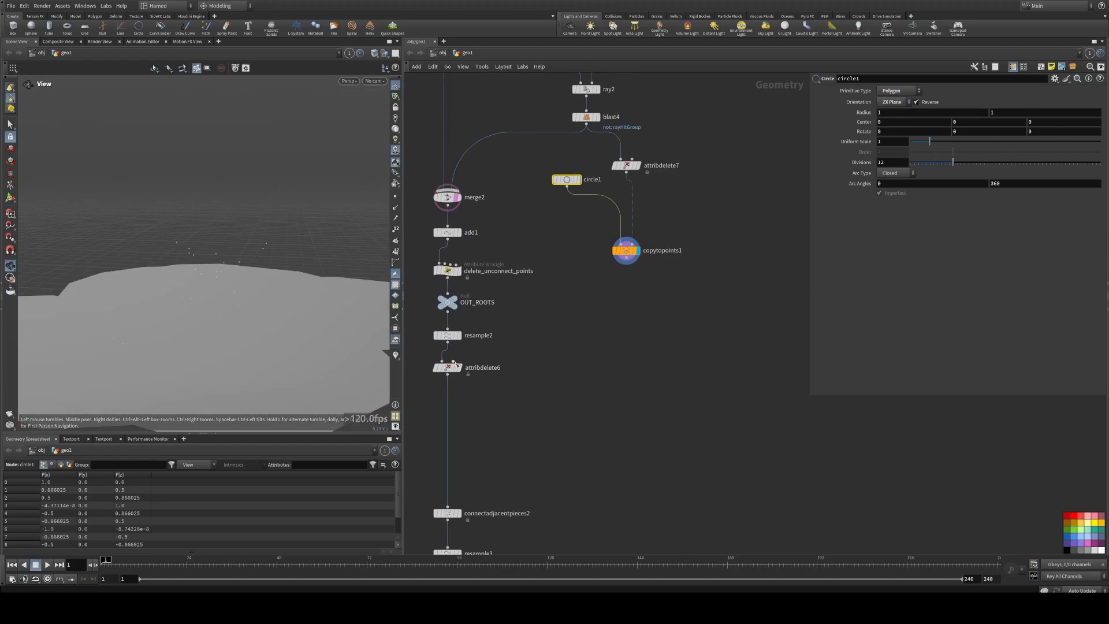
{"action": "left_click", "coordinate": [464, 382]}
{"action": "left_click_drag", "start_coordinate": [233, 289], "coordinate": [283, 330]}
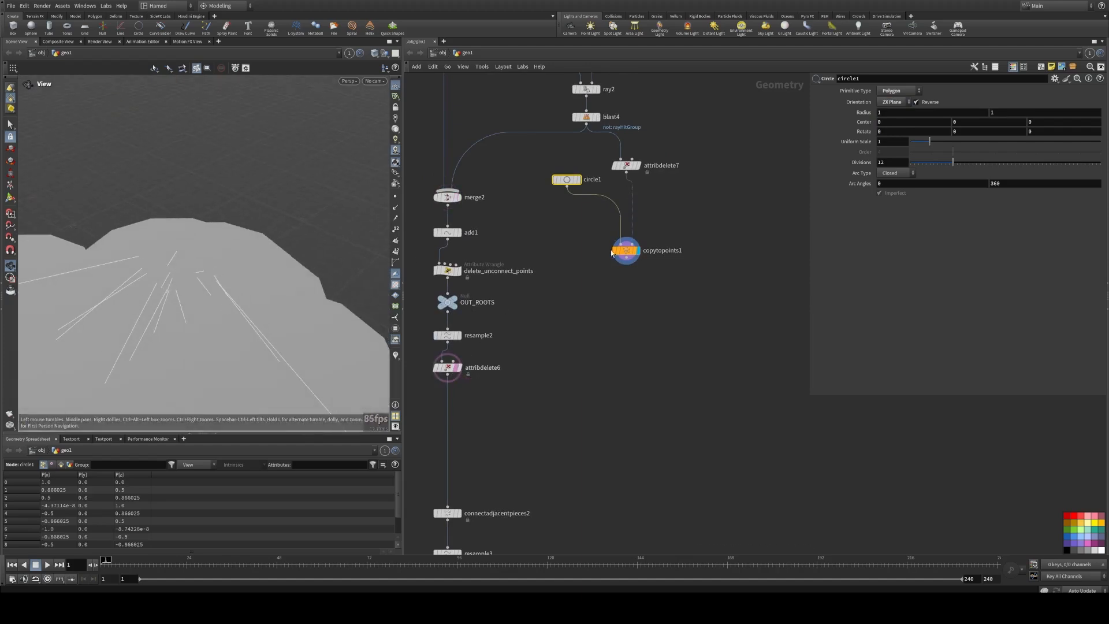
Step: Spread copytopoints1 and attribdelete7 apart in the network and set circle1's uniform scale to 0.5
{"action": "left_click_drag", "start_coordinate": [926, 142], "coordinate": [914, 148]}
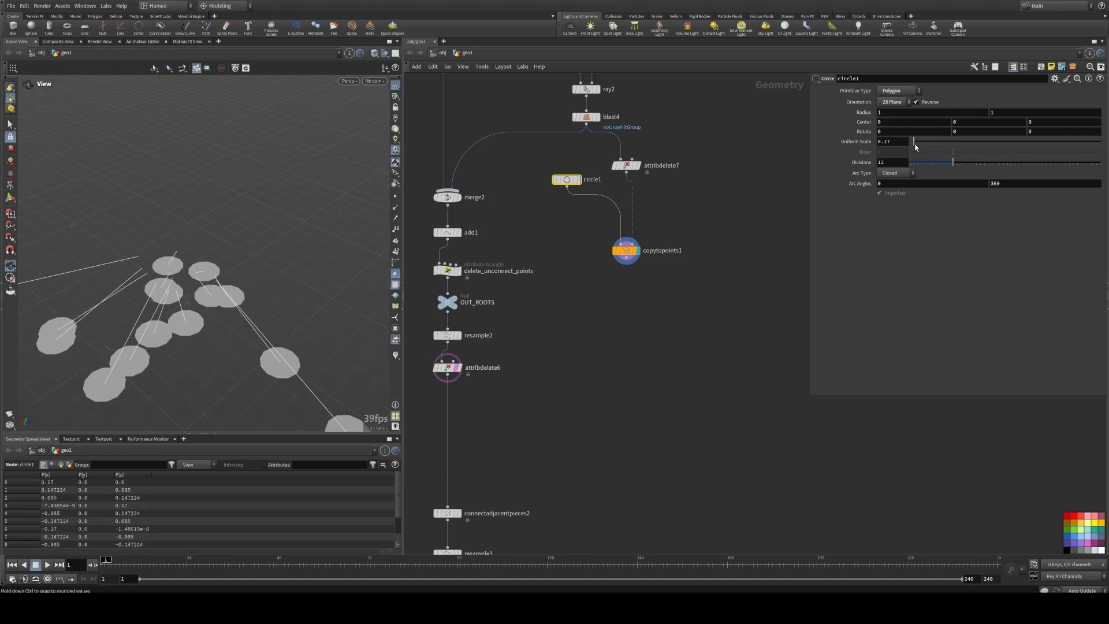
{"action": "left_click_drag", "start_coordinate": [625, 250], "coordinate": [616, 284]}
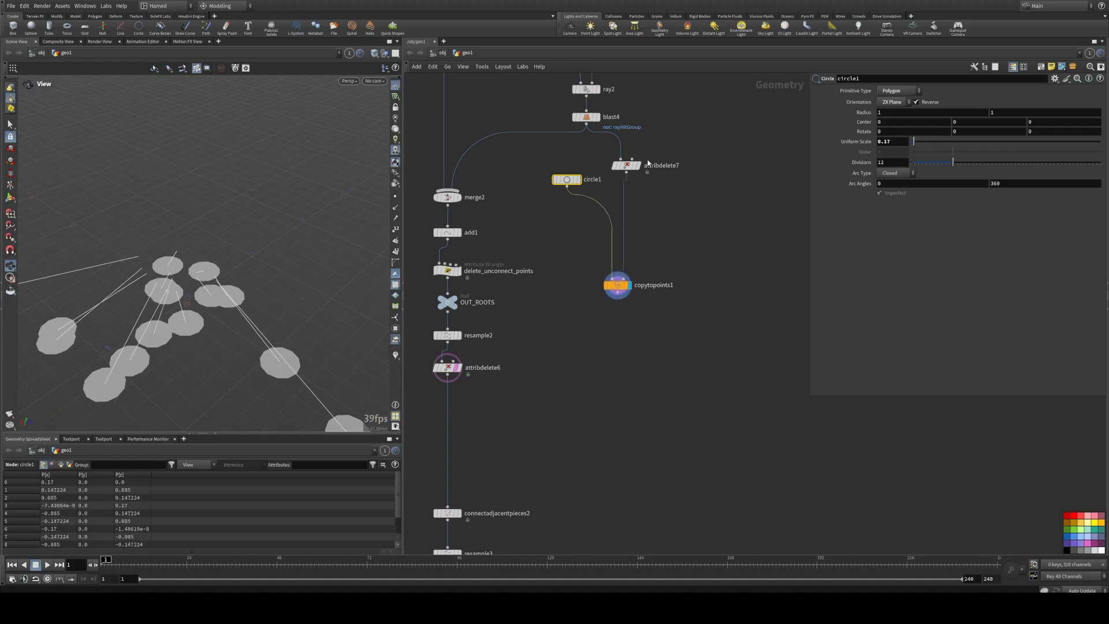
{"action": "left_click_drag", "start_coordinate": [629, 165], "coordinate": [693, 157]}
{"action": "key", "text": "Tab"}
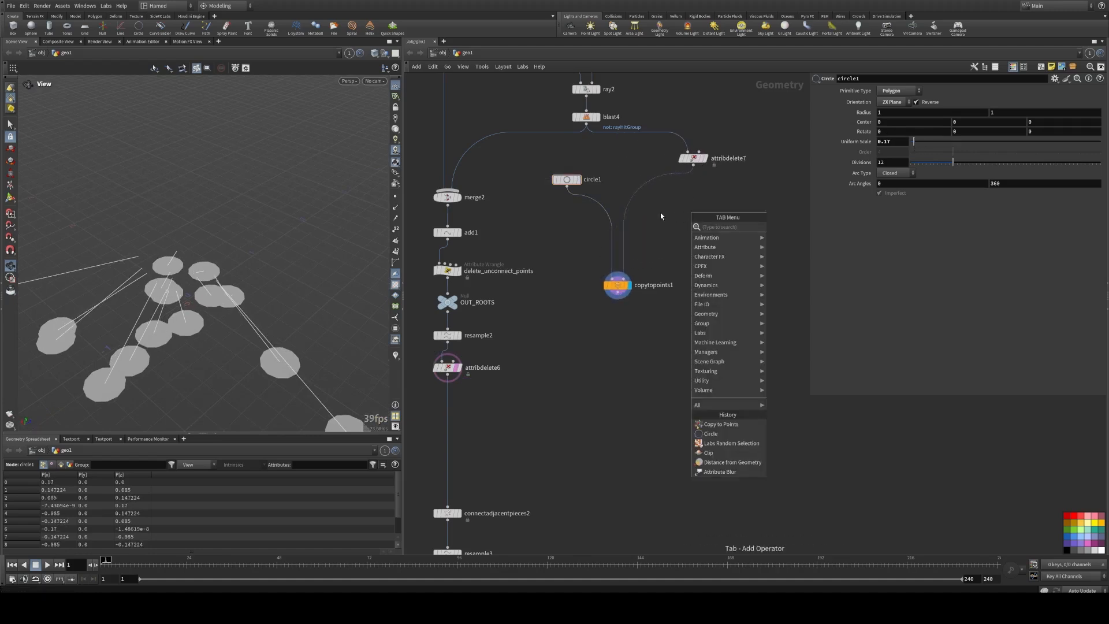
{"action": "left_click", "coordinate": [653, 225]}
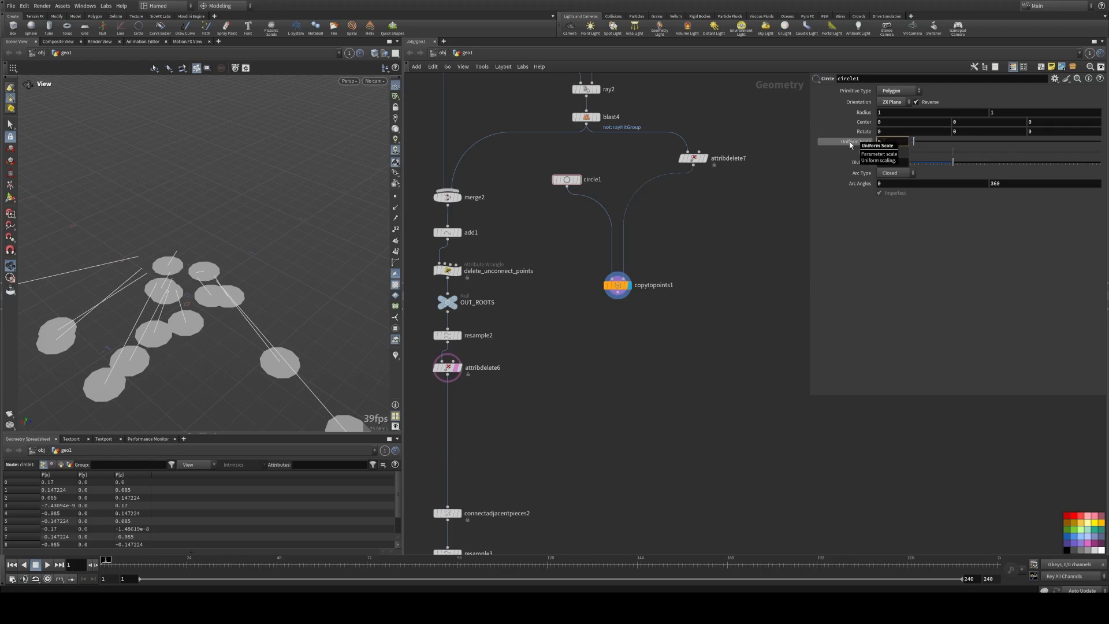
{"action": "key", "text": "Return"}
Step: Insert an Attribute Randomize node between attribdelete7 and copytopoints1 and align it beneath attribdelete7
{"action": "middle_click_drag", "start_coordinate": [694, 238], "coordinate": [680, 241]}
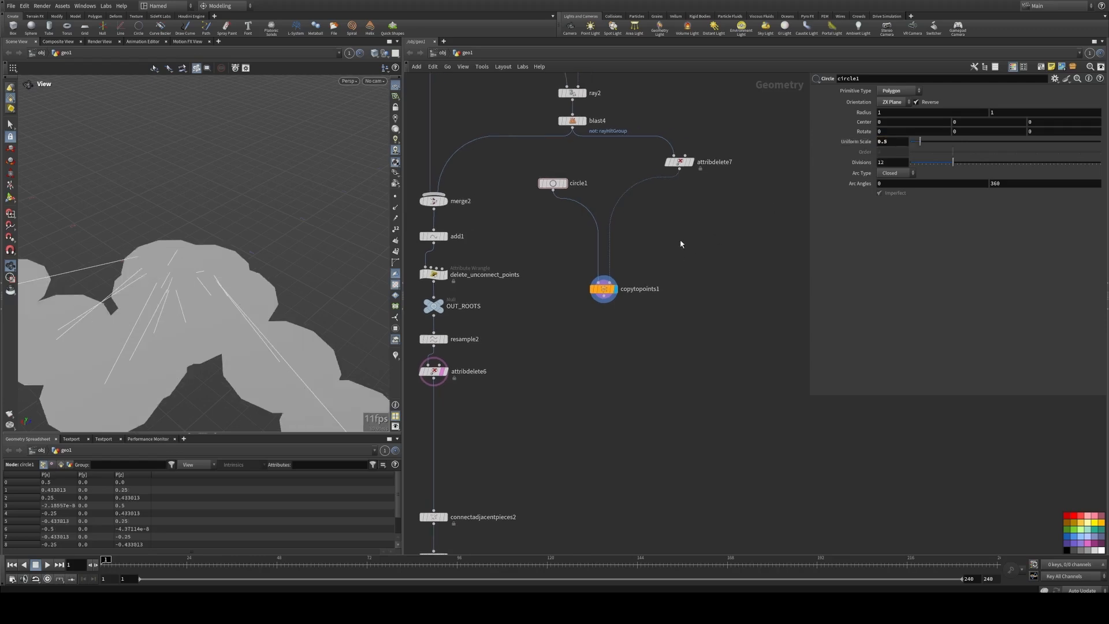
{"action": "key", "text": "Tab"}
{"action": "type", "text": "atr"}
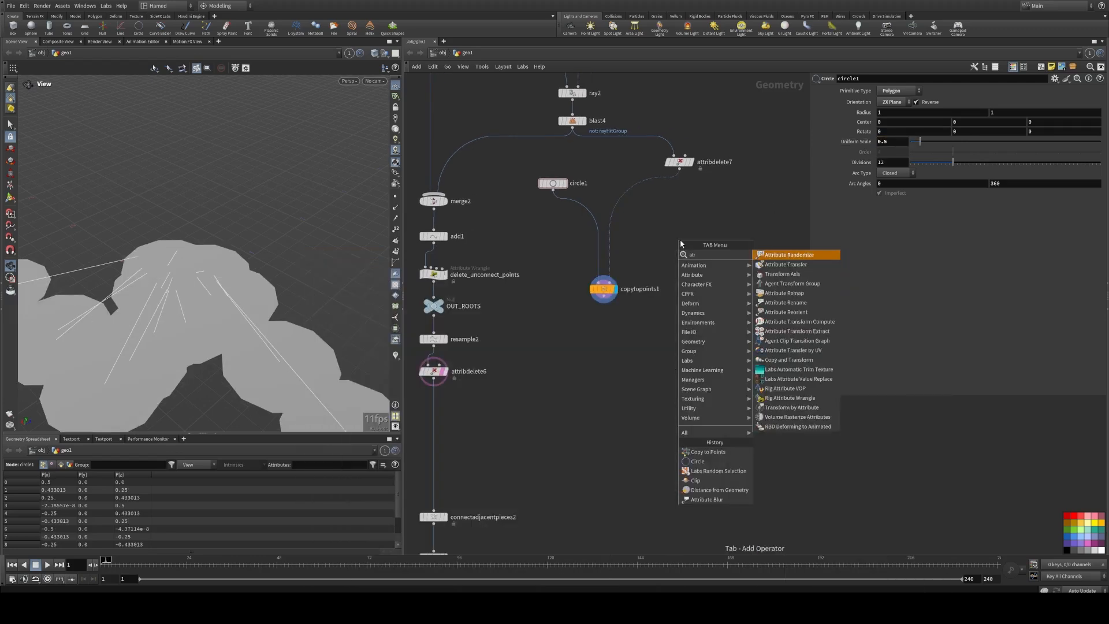
{"action": "left_click", "coordinate": [783, 255]}
{"action": "left_click", "coordinate": [632, 188]}
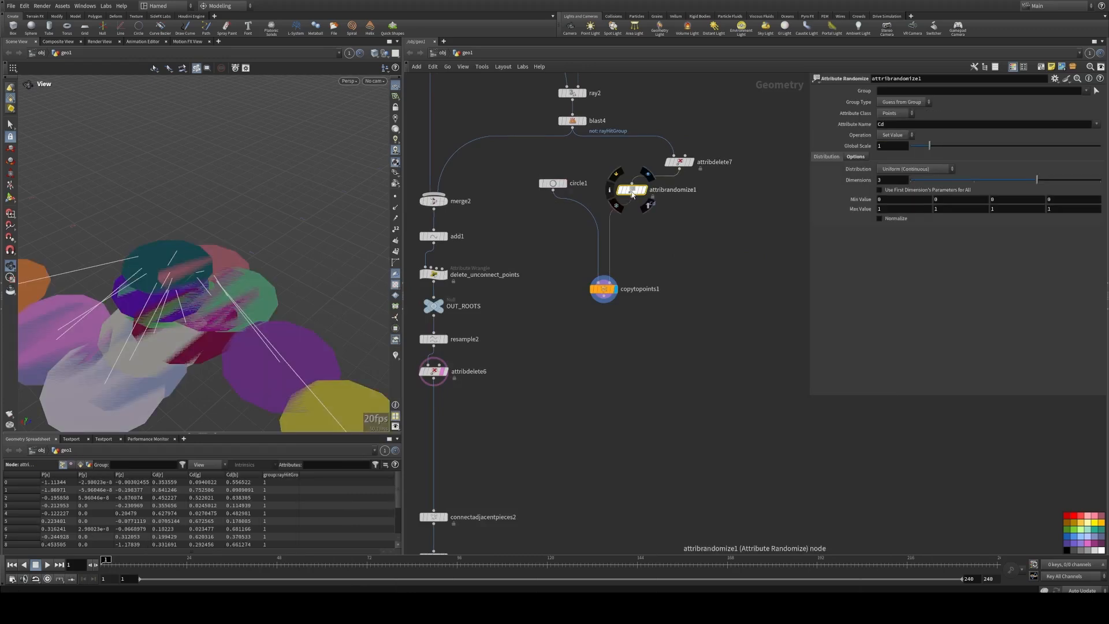
{"action": "left_click_drag", "start_coordinate": [633, 188], "coordinate": [681, 215]}
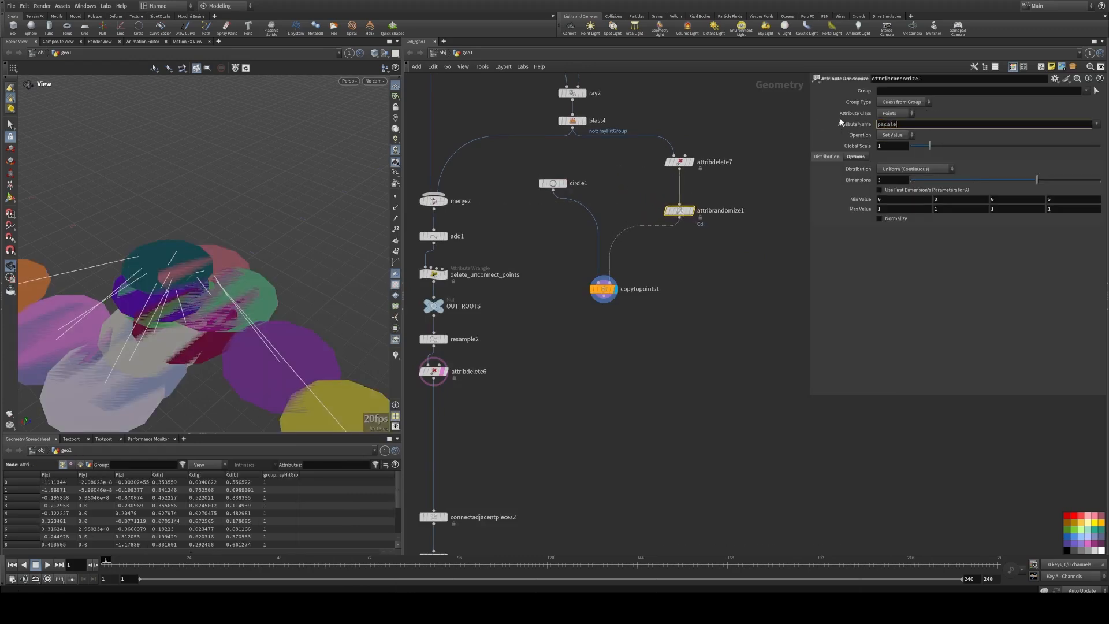
Step: Set the randomized attribute name to pscale and inspect the varied circle sizes around the root lines
{"action": "key", "text": "Return"}
{"action": "left_click_drag", "start_coordinate": [145, 265], "coordinate": [275, 324]}
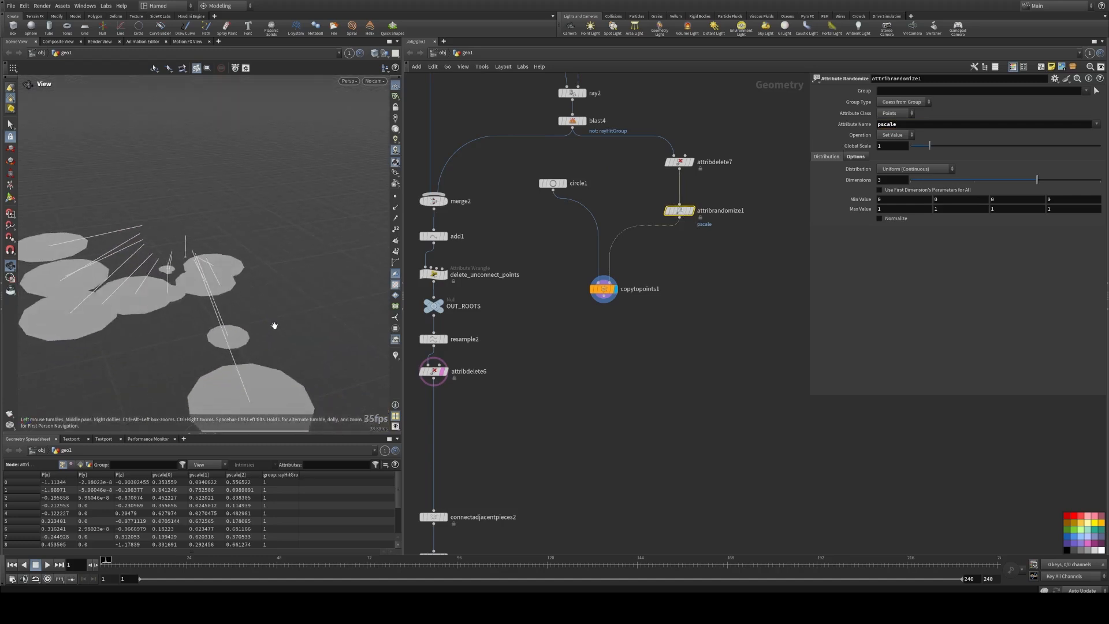
{"action": "right_click_drag", "start_coordinate": [274, 325], "coordinate": [208, 316]}
{"action": "middle_click_drag", "start_coordinate": [208, 316], "coordinate": [235, 300]}
{"action": "left_click_drag", "start_coordinate": [235, 300], "coordinate": [298, 308]}
{"action": "right_click_drag", "start_coordinate": [298, 307], "coordinate": [319, 305]}
{"action": "left_click_drag", "start_coordinate": [318, 305], "coordinate": [290, 300]}
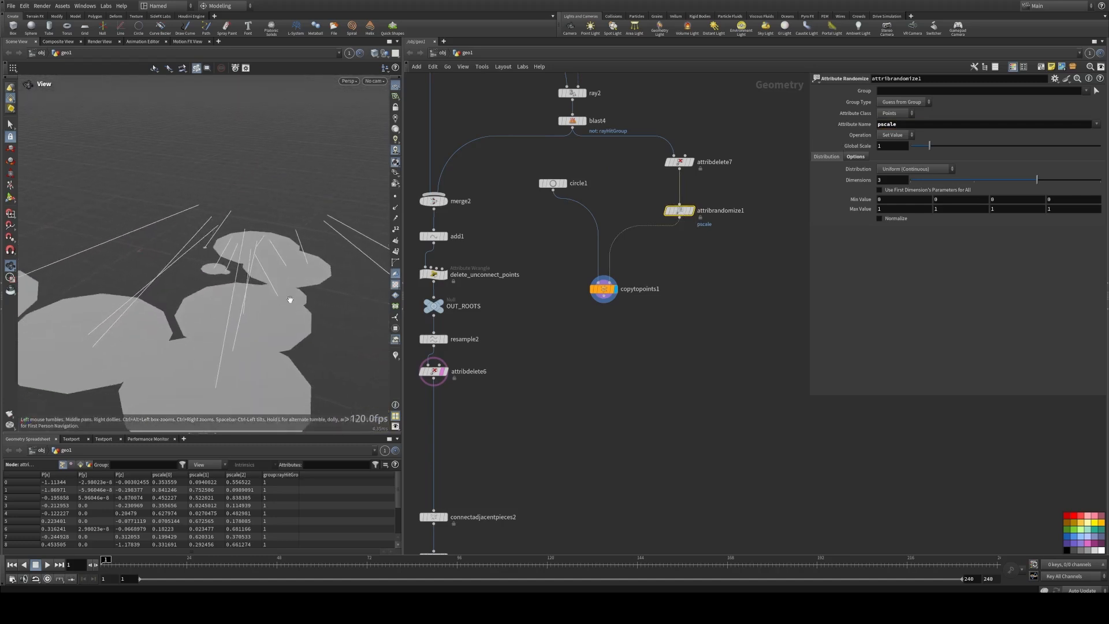
Step: Set the first minimum value of attribrandomize1 to 0.5
{"action": "left_click_drag", "start_coordinate": [895, 199], "coordinate": [839, 201]}
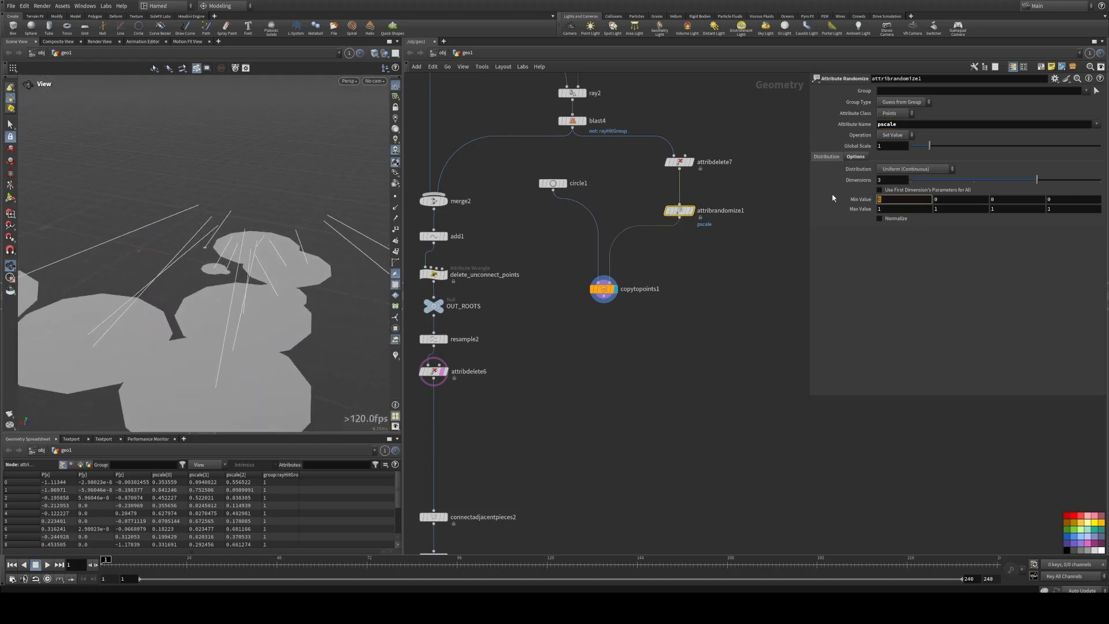
{"action": "type", "text": "0.5"}
{"action": "key", "text": "Tab"}
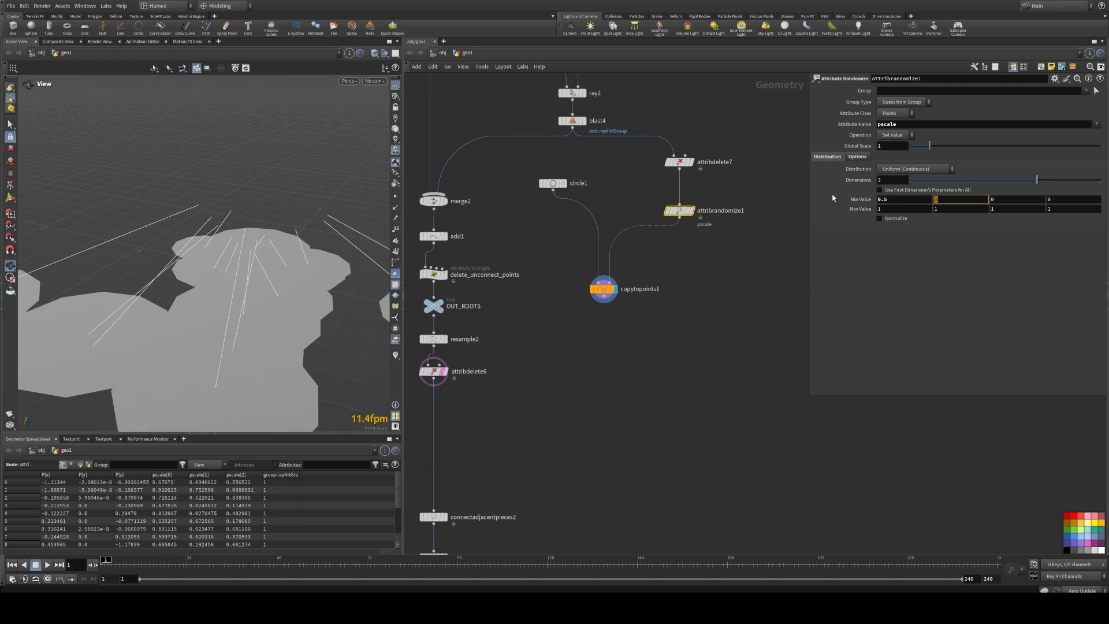
Step: Set circle1's uniform scale to 1
{"action": "left_click", "coordinate": [552, 183]}
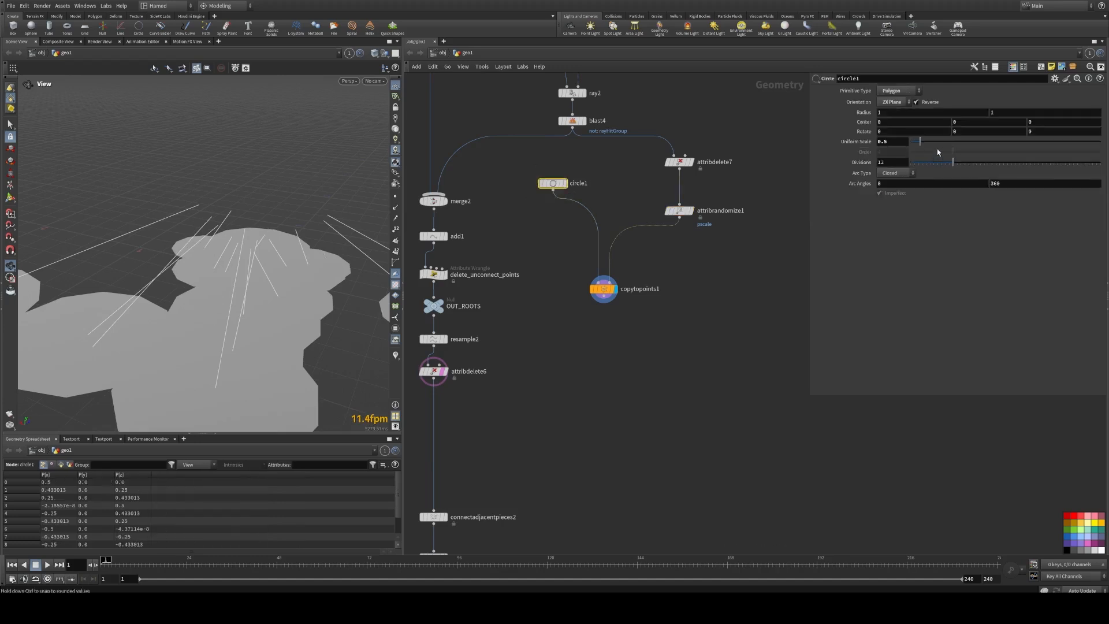
{"action": "left_click_drag", "start_coordinate": [921, 143], "coordinate": [917, 143]}
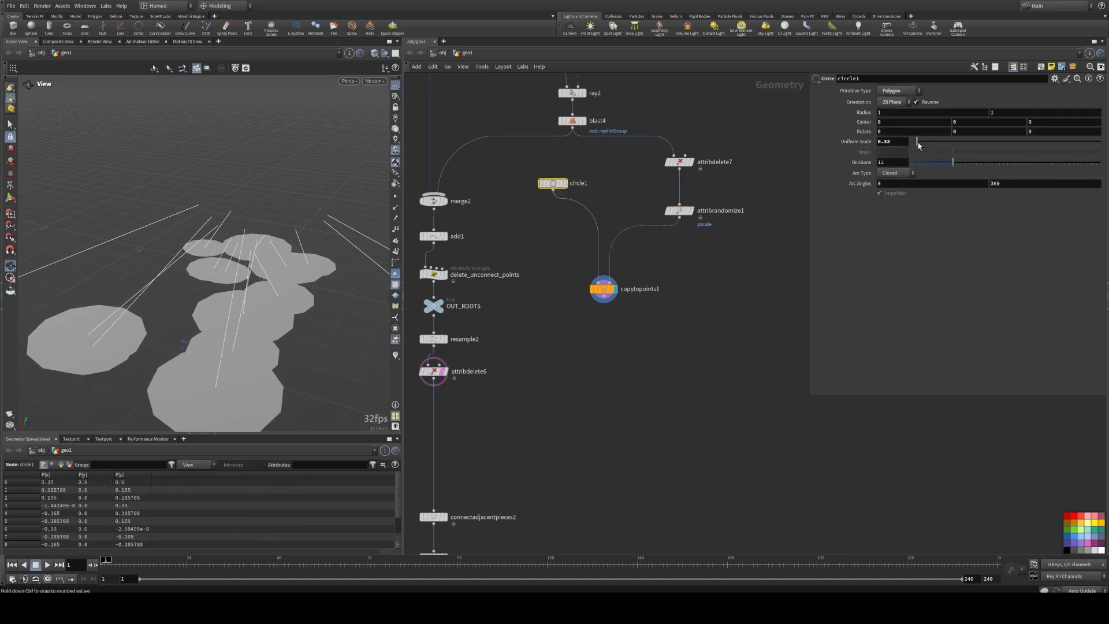
{"action": "key", "text": "ctrl+z"}
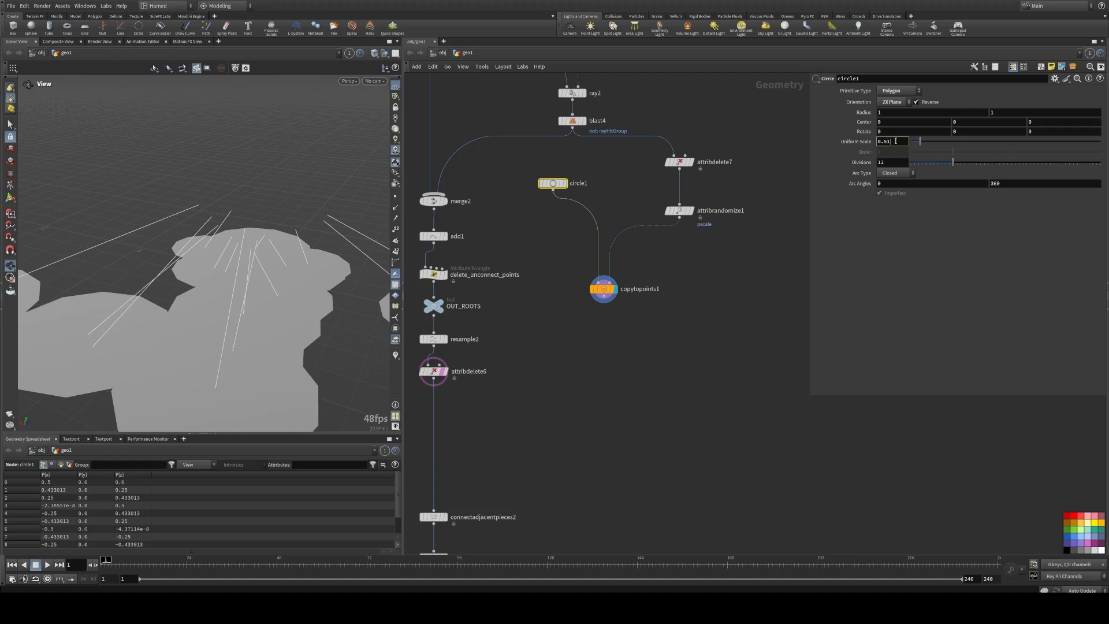
{"action": "key", "text": "Tab"}
{"action": "key", "text": "Return"}
Step: Reduce the global scale of attribrandomize1 to shrink the circles, and set circle1's divisions to 50
{"action": "left_click", "coordinate": [680, 210]}
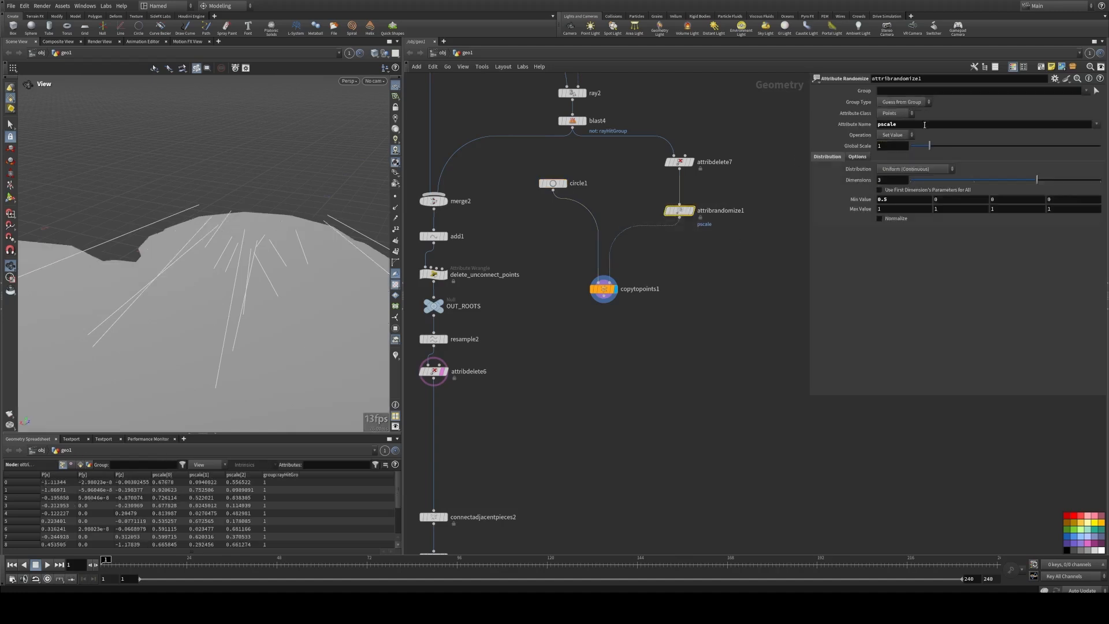
{"action": "left_click_drag", "start_coordinate": [931, 149], "coordinate": [1100, 163]}
{"action": "left_click", "coordinate": [553, 183]}
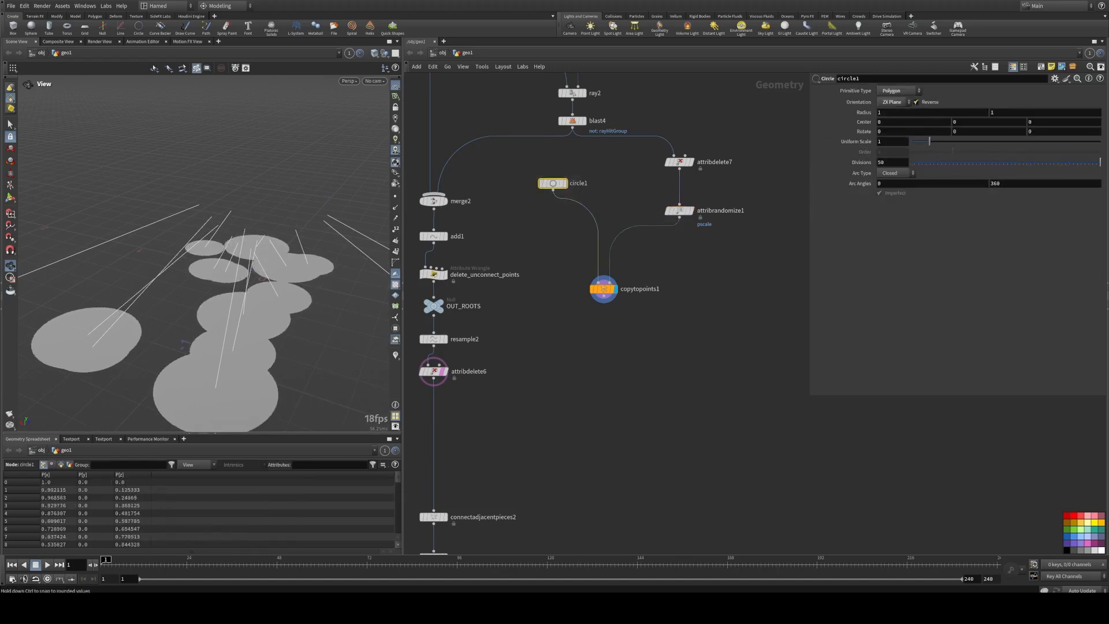
Step: Move copytopoints1 farther down the network, away from circle1 and attribrandomize1
{"action": "left_click_drag", "start_coordinate": [607, 292], "coordinate": [633, 321]}
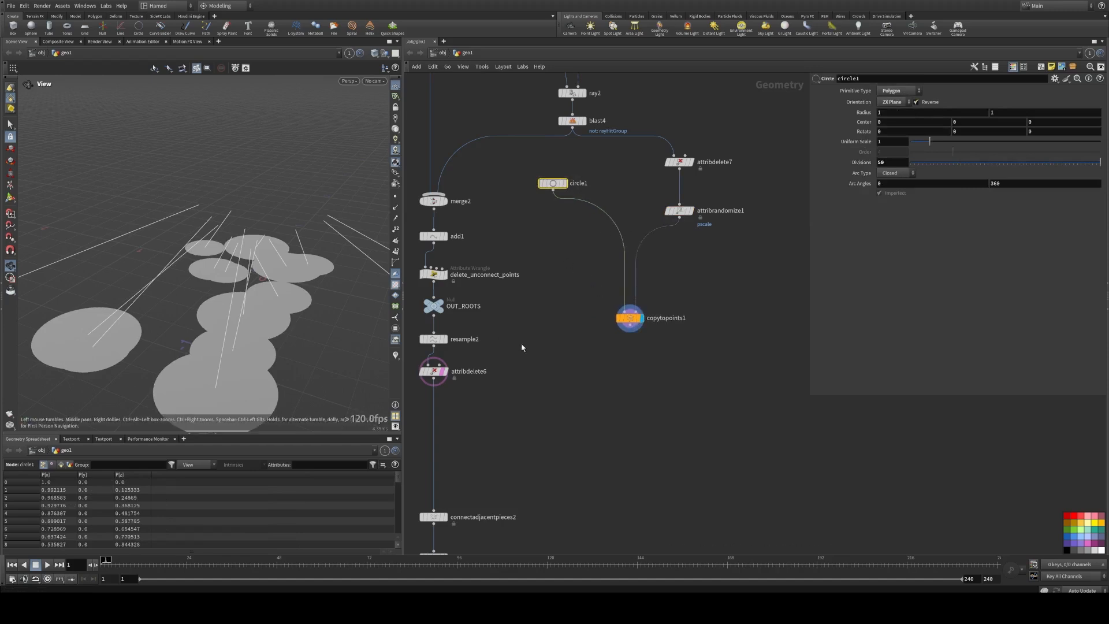
{"action": "scroll", "coordinate": [597, 333], "scroll_direction": "up", "scroll_amount": 2}
{"action": "middle_click_drag", "start_coordinate": [595, 333], "coordinate": [536, 323]}
{"action": "key", "text": "Tab"}
{"action": "type", "text": "scca"}
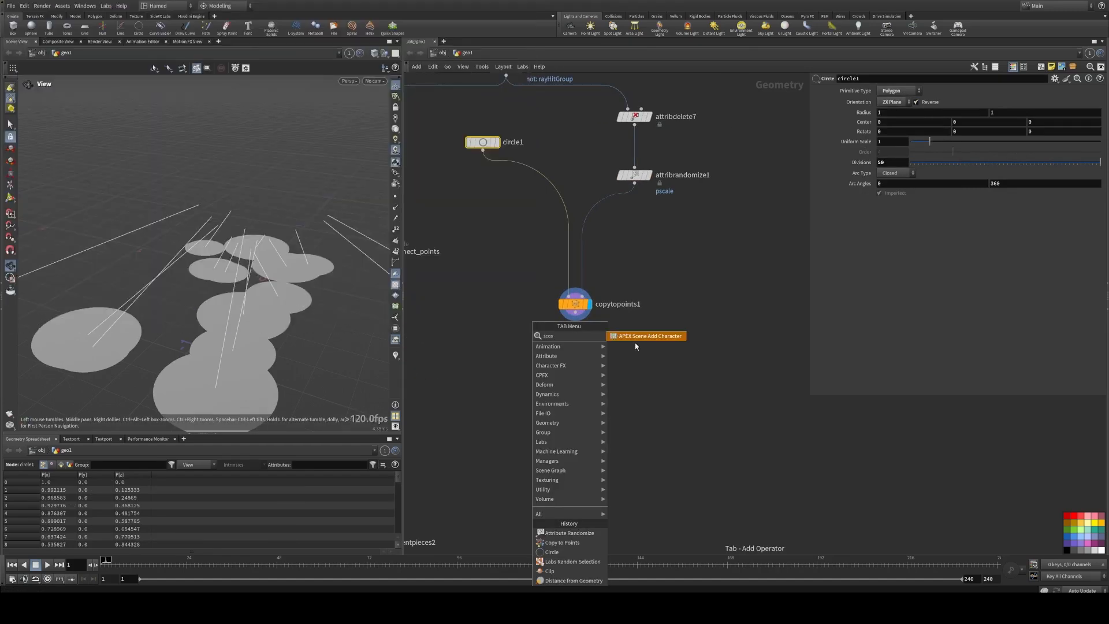
{"action": "key", "text": "Escape"}
{"action": "key", "text": "Tab"}
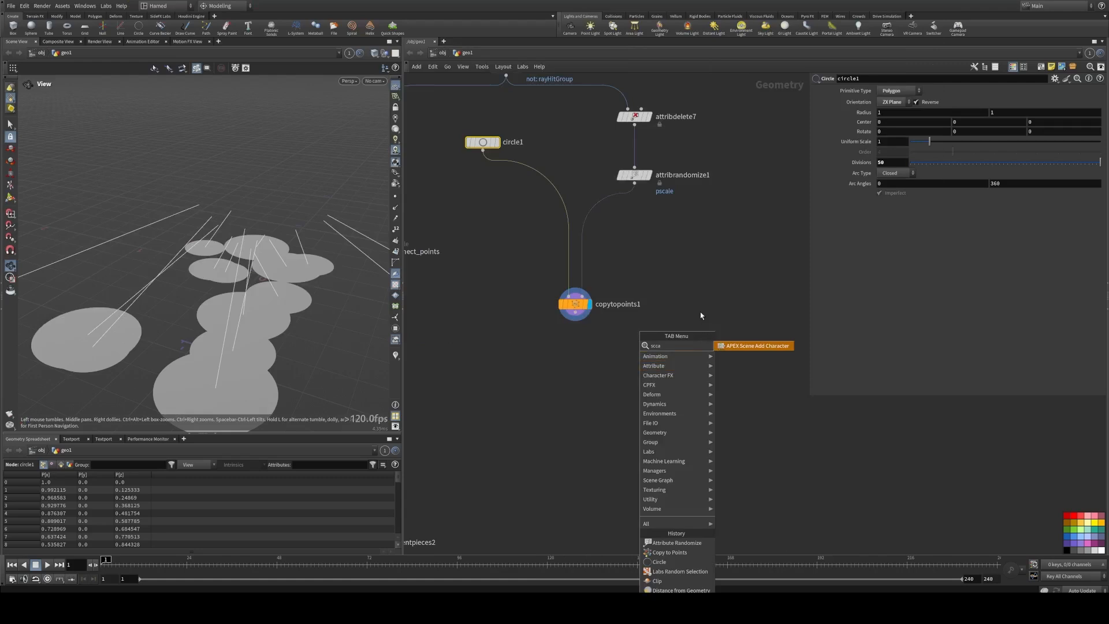
{"action": "key", "text": "Escape"}
Step: Add and display a Scatter node beneath copytopoints1, with Relax Iterations turned off
{"action": "key", "text": "Tab"}
{"action": "type", "text": "scc"}
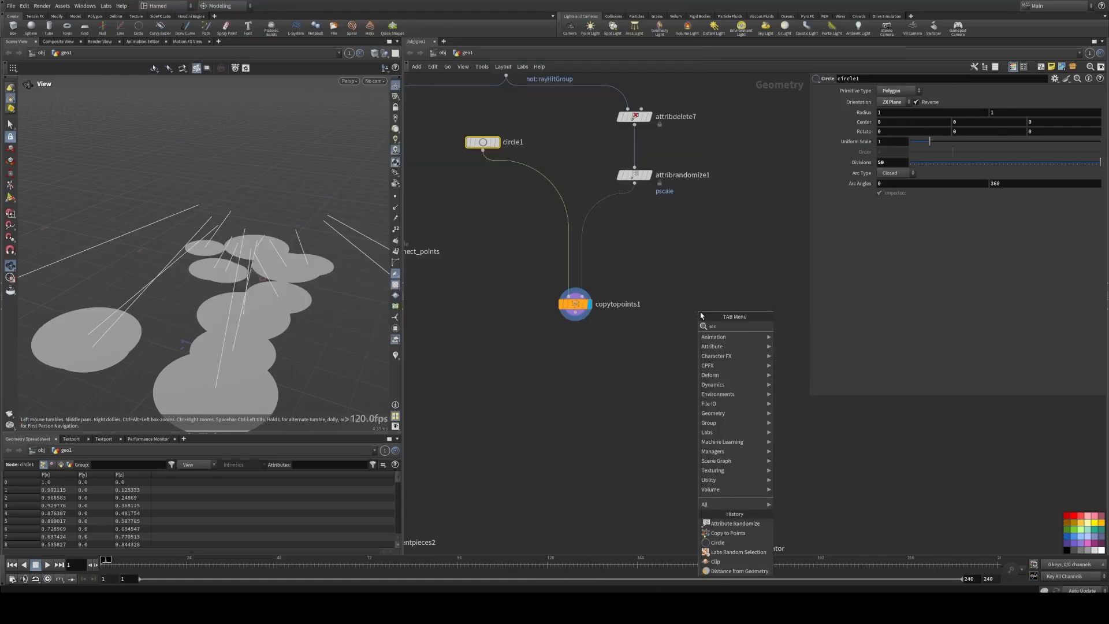
{"action": "key", "text": "BackSpace"}
{"action": "type", "text": "a"}
{"action": "left_click", "coordinate": [792, 327]}
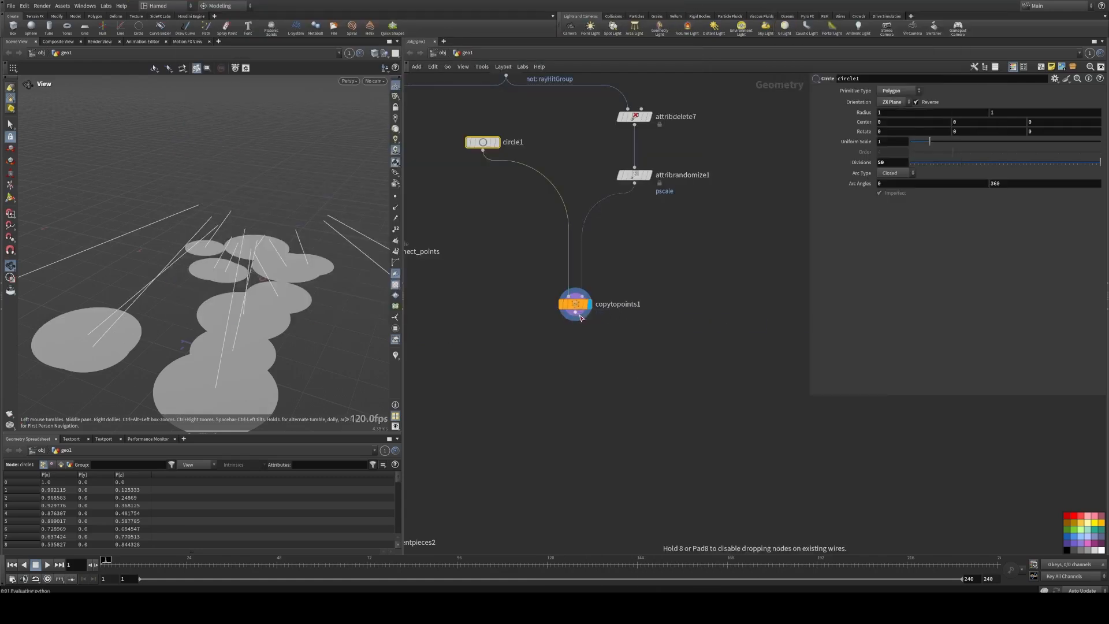
{"action": "left_click", "coordinate": [580, 345]}
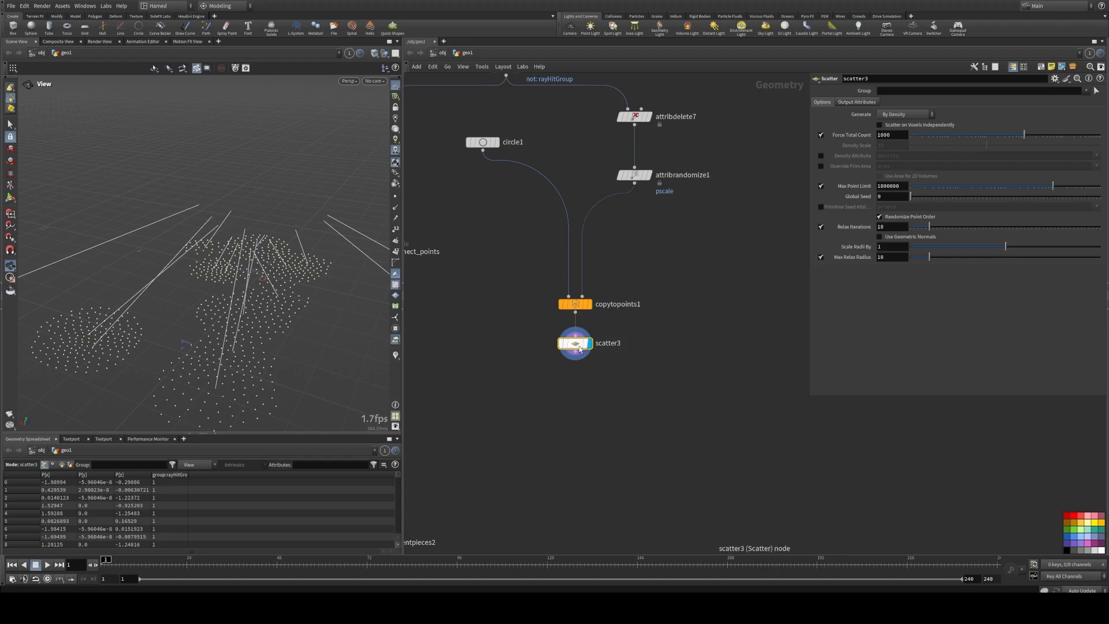
{"action": "left_click", "coordinate": [820, 228]}
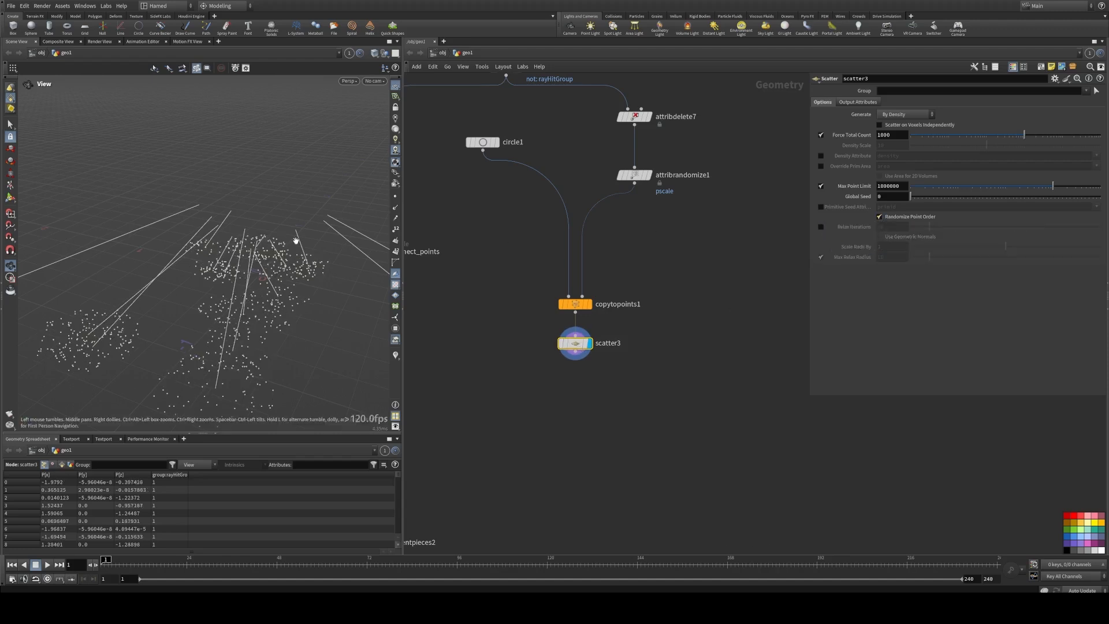
{"action": "mouse_move", "coordinate": [330, 285]}
{"action": "left_mouse_down"}
{"action": "mouse_move", "coordinate": [305, 285]}
{"action": "mouse_move", "coordinate": [321, 280]}
{"action": "left_mouse_up"}
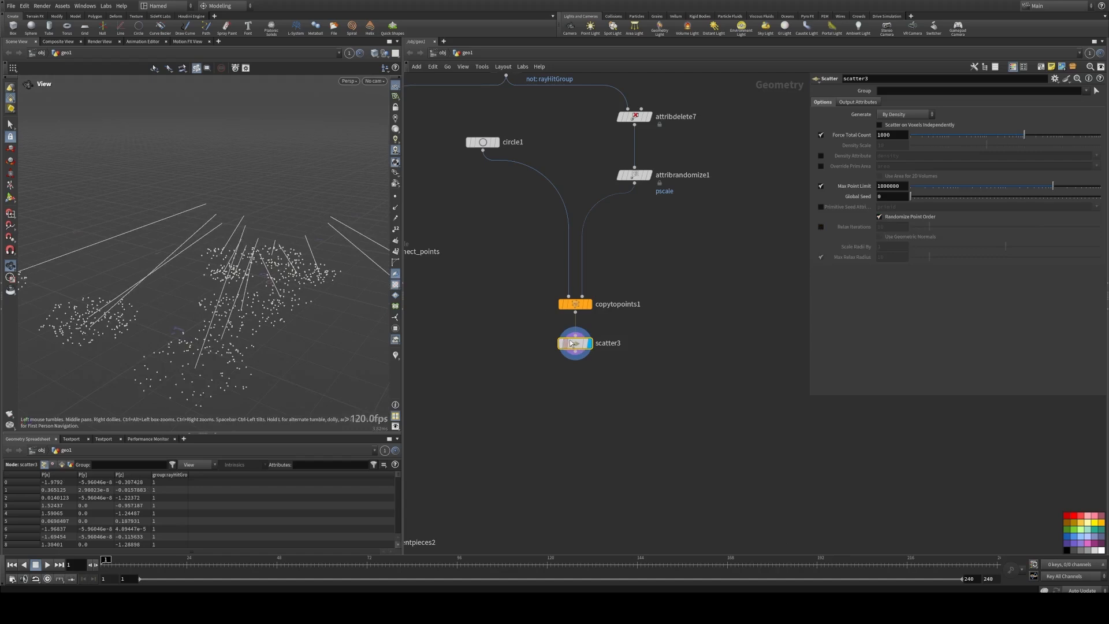
Step: Rewire scatter3 between circle1 and copytopoints1, and display copytopoints1 to inspect the scattered point discs
{"action": "left_click_drag", "start_coordinate": [570, 343], "coordinate": [567, 225]}
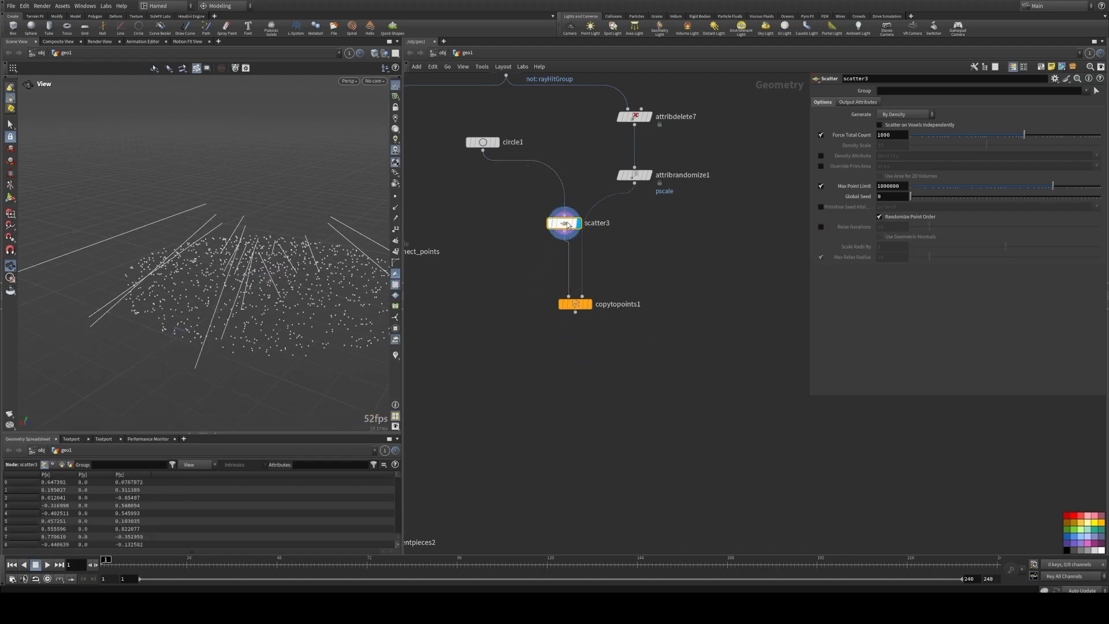
{"action": "left_click_drag", "start_coordinate": [266, 271], "coordinate": [249, 301]}
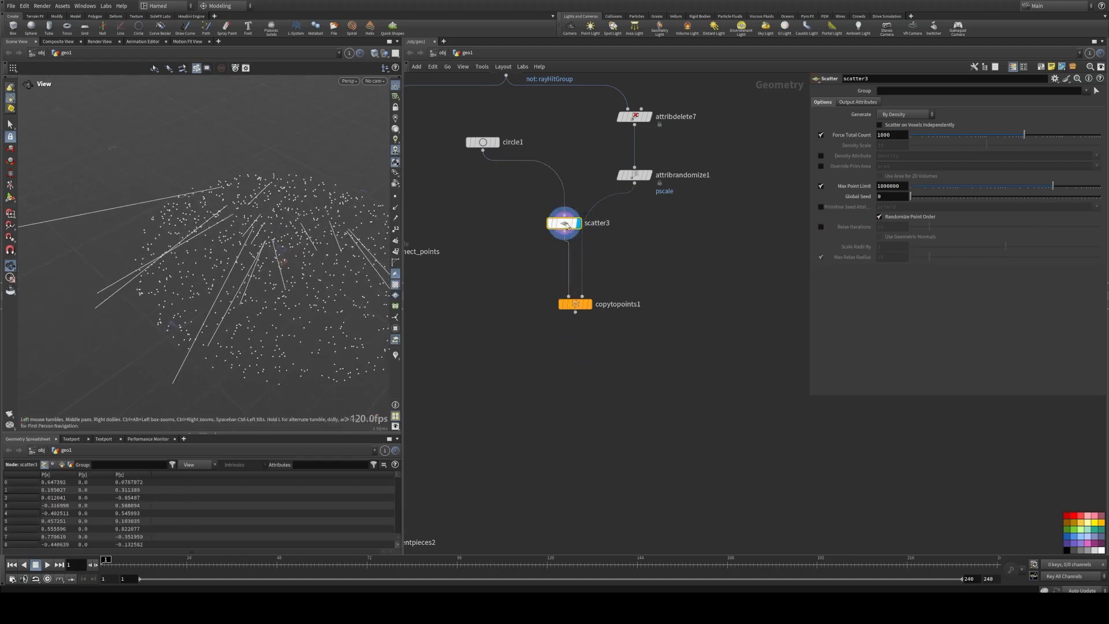
{"action": "left_click_drag", "start_coordinate": [567, 226], "coordinate": [512, 228]}
{"action": "left_click", "coordinate": [589, 304]}
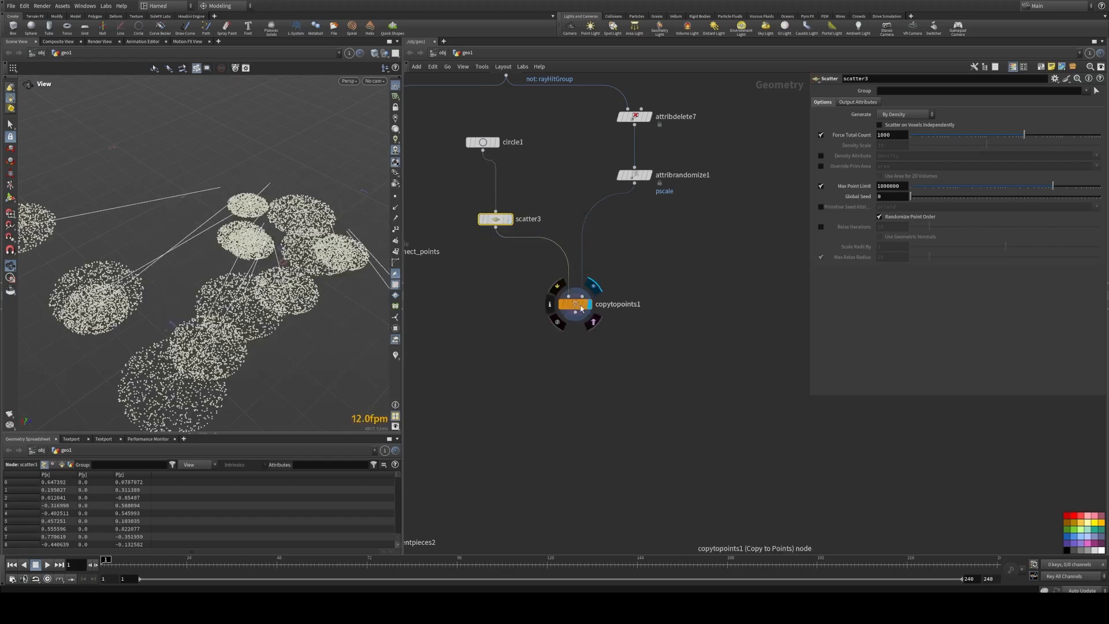
{"action": "left_click", "coordinate": [578, 304]}
{"action": "scroll", "coordinate": [231, 284], "scroll_direction": "down", "scroll_amount": 4}
{"action": "left_click_drag", "start_coordinate": [214, 286], "coordinate": [131, 248]}
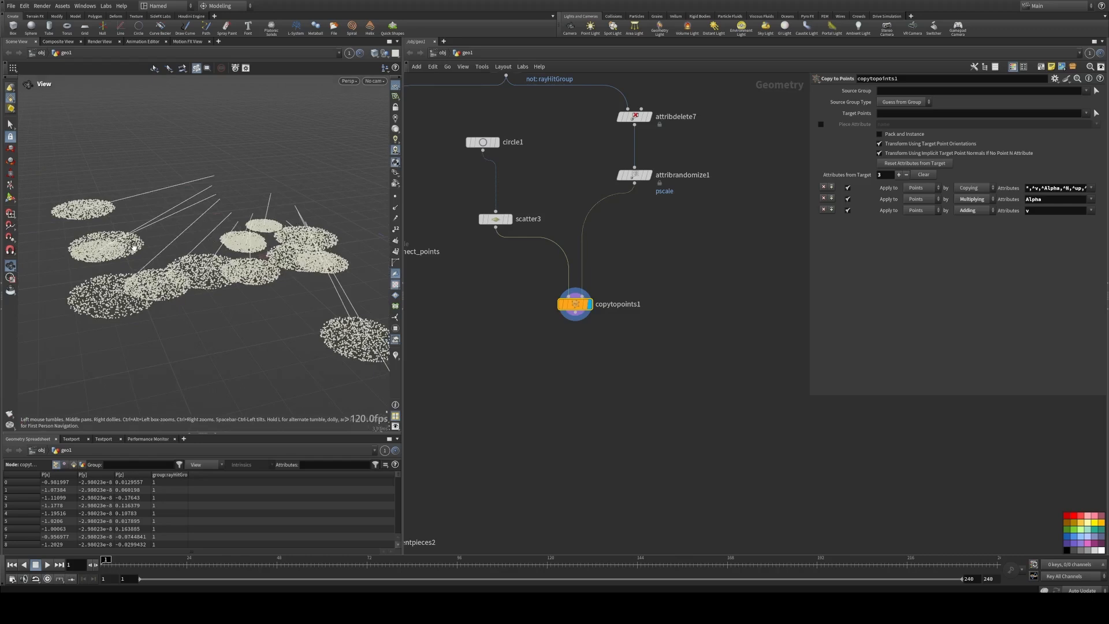
Step: Take scatter3 out from between circle1 and copytopoints1, rewire it beneath copytopoints1, and display it
{"action": "left_click_drag", "start_coordinate": [499, 222], "coordinate": [538, 279]}
{"action": "left_click", "coordinate": [575, 312]}
{"action": "left_click", "coordinate": [575, 345]}
{"action": "left_click_drag", "start_coordinate": [576, 305], "coordinate": [626, 252]}
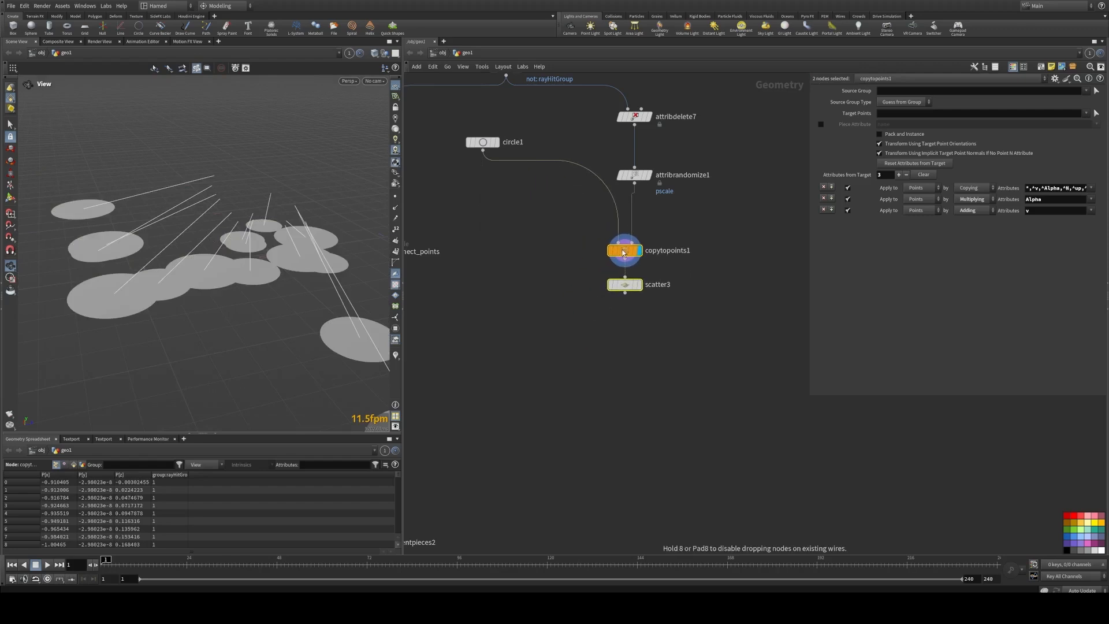
{"action": "left_click", "coordinate": [639, 284]}
{"action": "left_click", "coordinate": [628, 287]}
{"action": "left_click_drag", "start_coordinate": [653, 309], "coordinate": [607, 252]}
{"action": "left_click_drag", "start_coordinate": [621, 249], "coordinate": [630, 249]}
Step: Set scatter3's Force Total Count to 1819 and inspect the point discs from another angle
{"action": "left_click_drag", "start_coordinate": [563, 245], "coordinate": [658, 319]}
{"action": "left_click_drag", "start_coordinate": [681, 334], "coordinate": [593, 269]}
{"action": "left_click_drag", "start_coordinate": [1026, 135], "coordinate": [1033, 136]}
{"action": "scroll", "coordinate": [498, 351], "scroll_direction": "down", "scroll_amount": 2}
{"action": "middle_click_drag", "start_coordinate": [498, 350], "coordinate": [599, 298]}
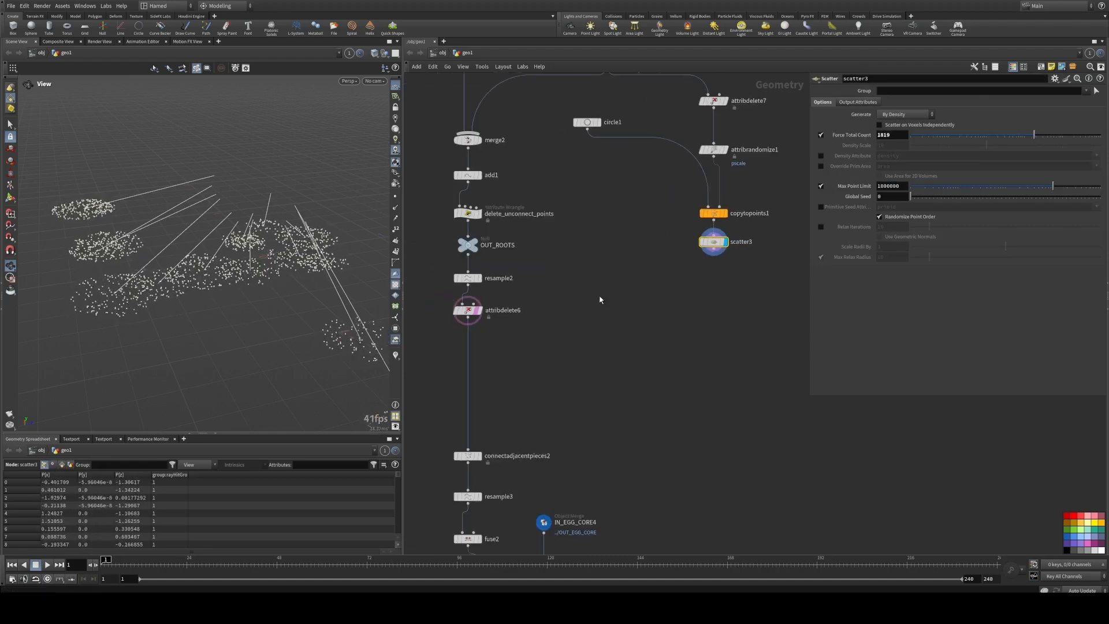
{"action": "left_click_drag", "start_coordinate": [248, 288], "coordinate": [216, 264]}
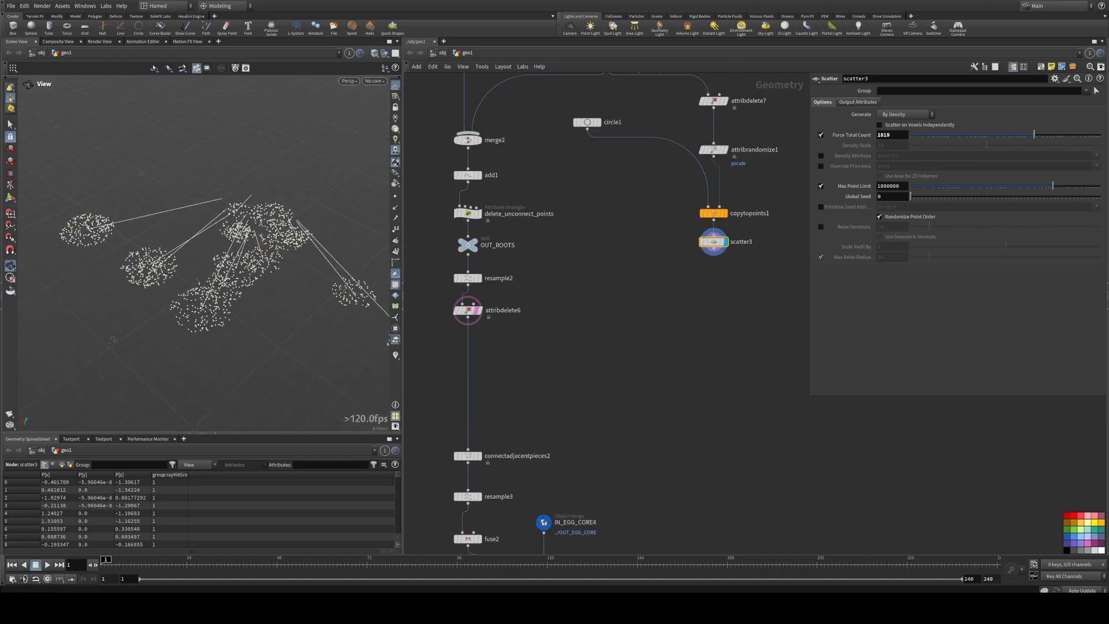
Step: Move attribdelete6 slightly down, then combine it with scatter3 in a new Merge node and display the merged result
{"action": "left_click", "coordinate": [476, 311]}
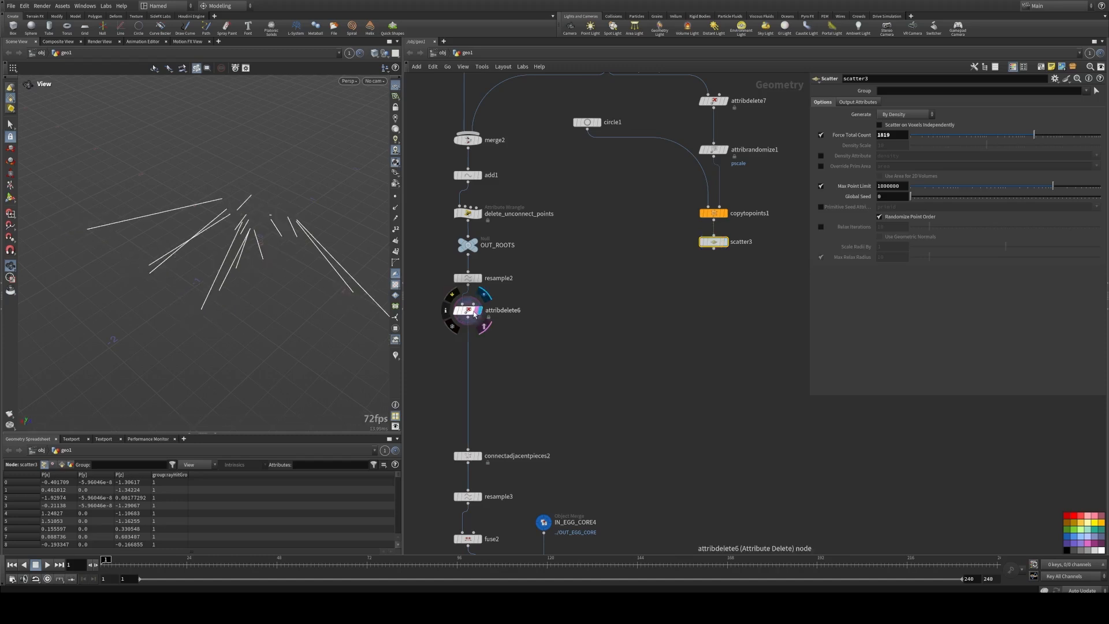
{"action": "left_click_drag", "start_coordinate": [469, 314], "coordinate": [468, 328]}
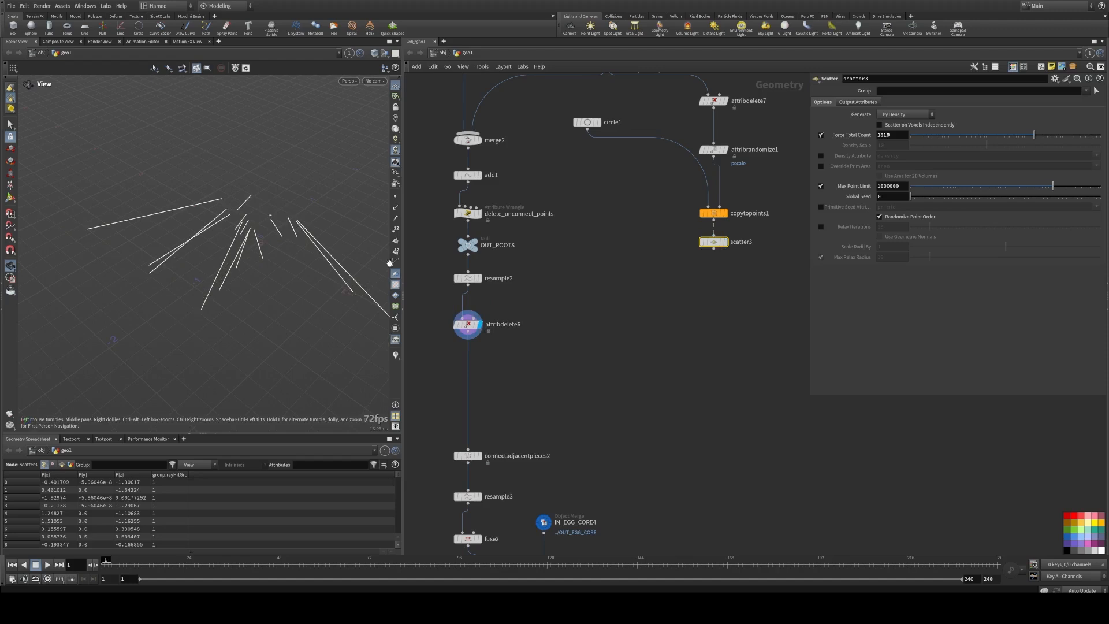
{"action": "middle_click_drag", "start_coordinate": [556, 323], "coordinate": [535, 285]}
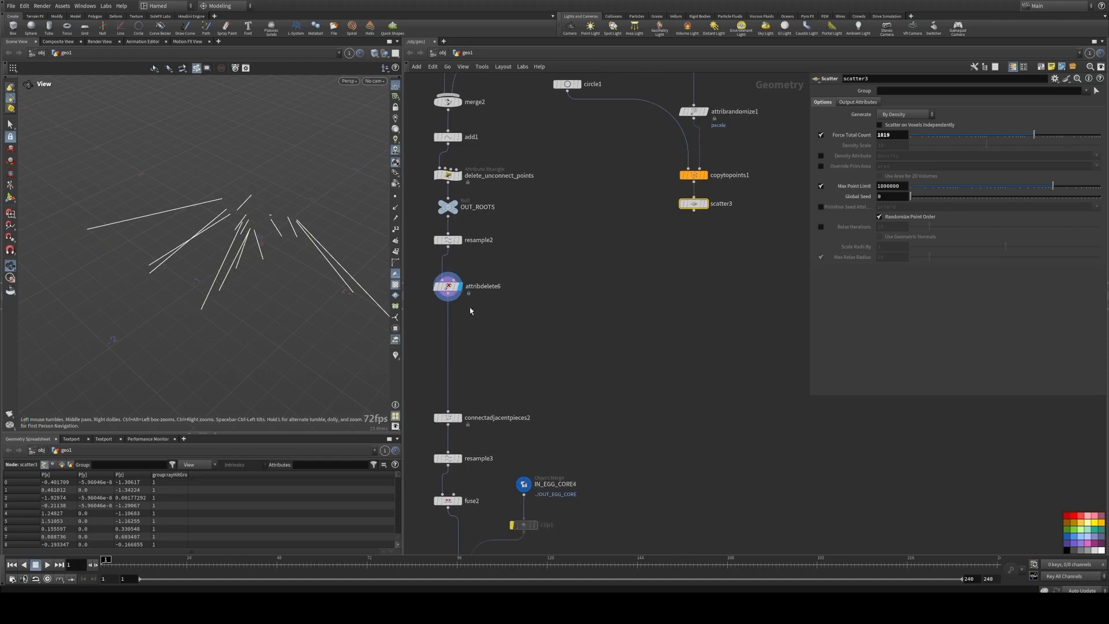
{"action": "left_click", "coordinate": [452, 299]}
{"action": "left_click", "coordinate": [693, 209]}
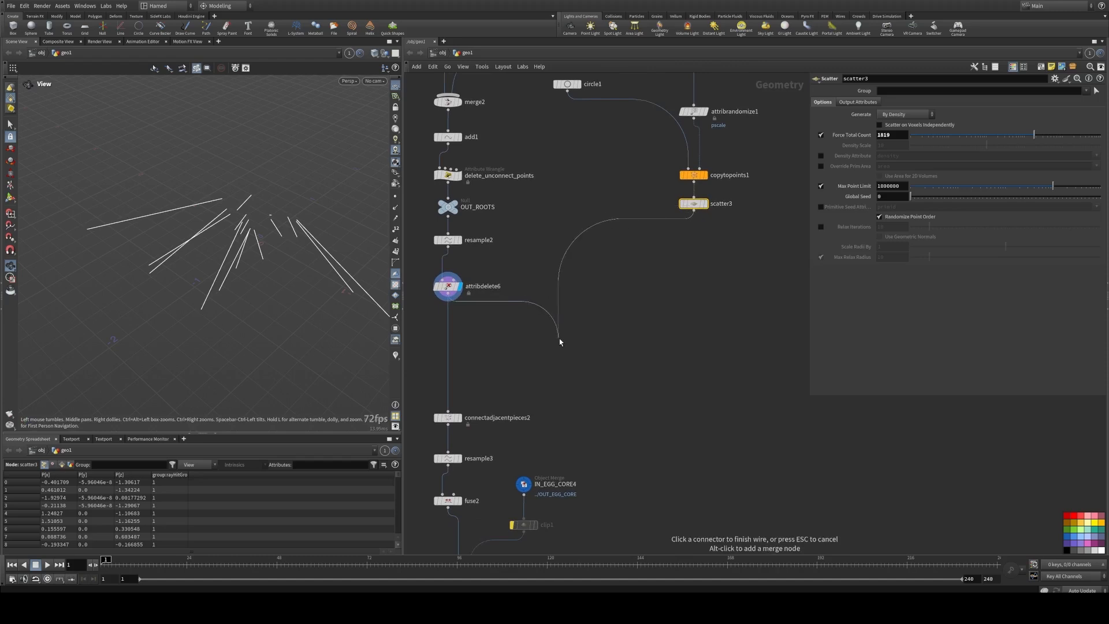
{"action": "left_click", "coordinate": [557, 336]}
{"action": "scroll", "coordinate": [239, 277], "scroll_direction": "up", "scroll_amount": 4}
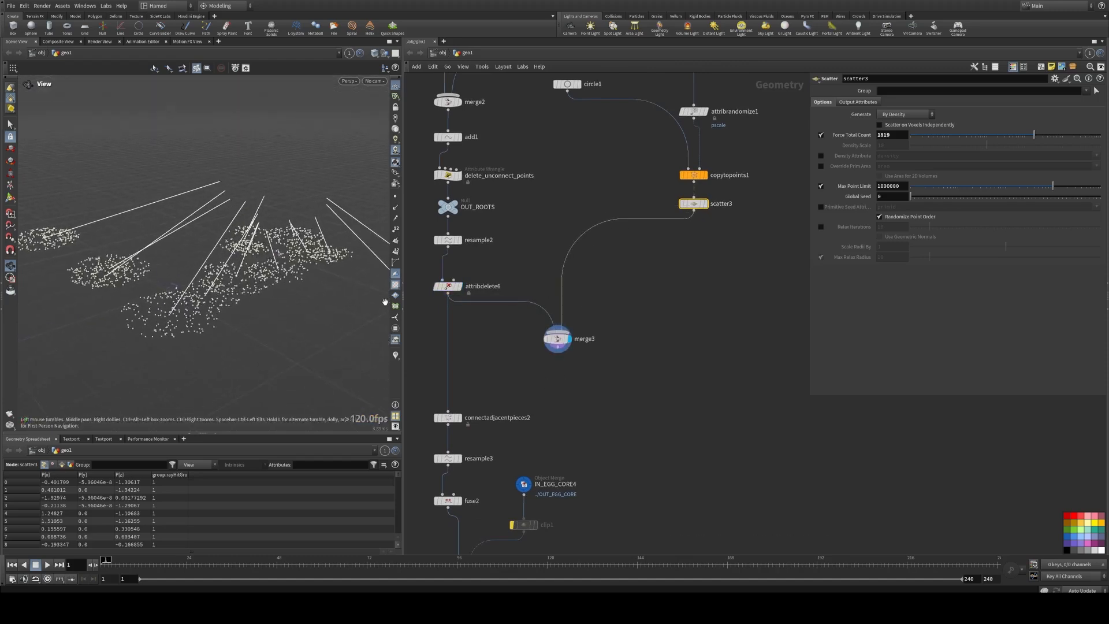
Step: Wire merge3 into connectadjacentpieces2 and move the whole downstream node chain directly below merge3
{"action": "middle_click_drag", "start_coordinate": [496, 367], "coordinate": [507, 280]}
{"action": "left_click", "coordinate": [460, 323]}
{"action": "left_click", "coordinate": [588, 273]}
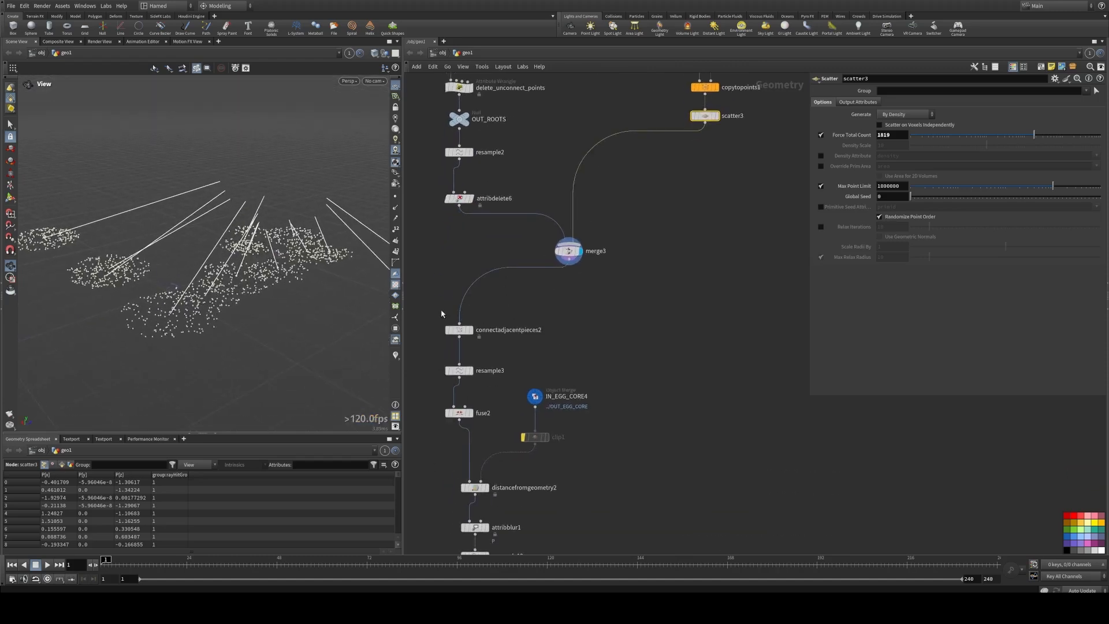
{"action": "middle_click_drag", "start_coordinate": [444, 311], "coordinate": [491, 260]}
{"action": "scroll", "coordinate": [488, 245], "scroll_direction": "down", "scroll_amount": 4}
{"action": "left_click_drag", "start_coordinate": [477, 250], "coordinate": [595, 430]}
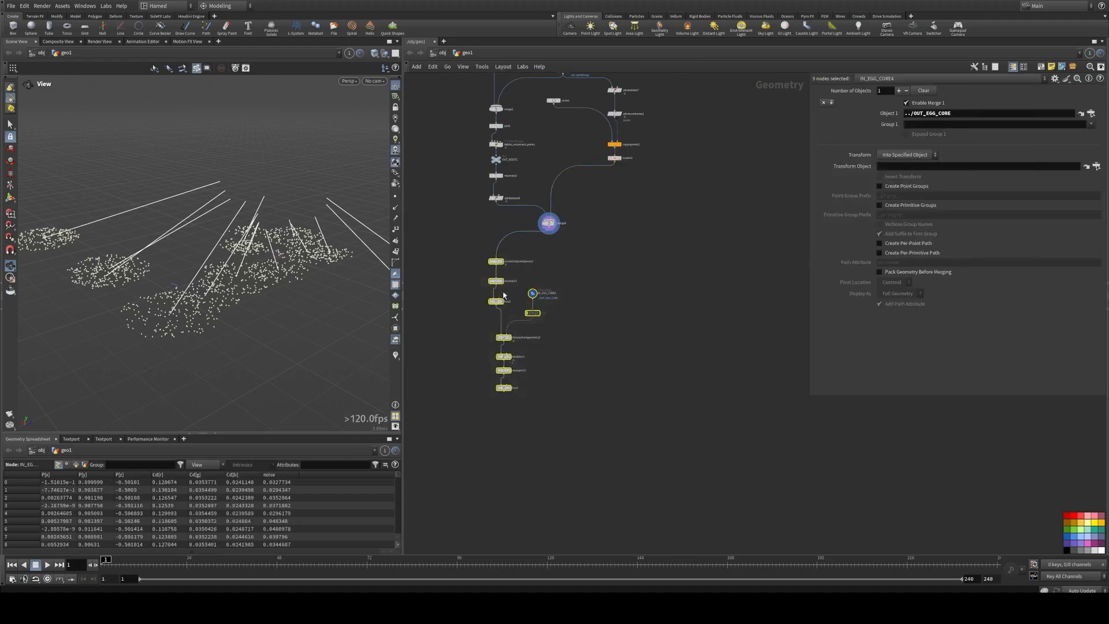
{"action": "left_click_drag", "start_coordinate": [501, 264], "coordinate": [552, 263]}
Step: Display connectadjacentpieces2 and set its Search Radius to 0.23 and Max Search Points to 11
{"action": "scroll", "coordinate": [556, 238], "scroll_direction": "up", "scroll_amount": 5}
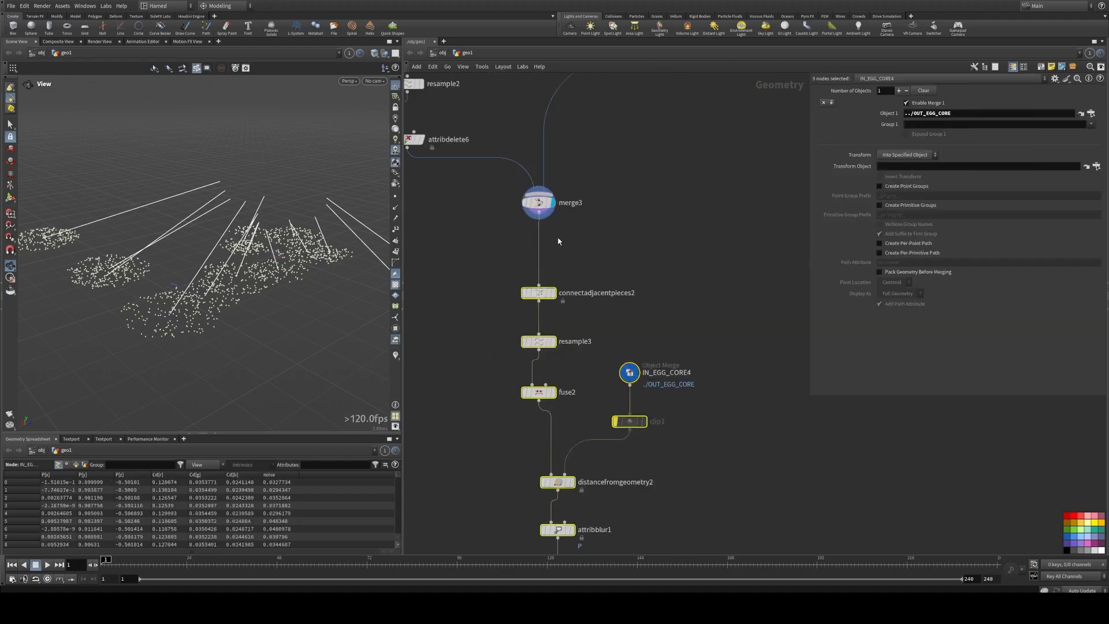
{"action": "left_click", "coordinate": [558, 281]}
{"action": "left_click", "coordinate": [553, 293]}
{"action": "left_click", "coordinate": [540, 293]}
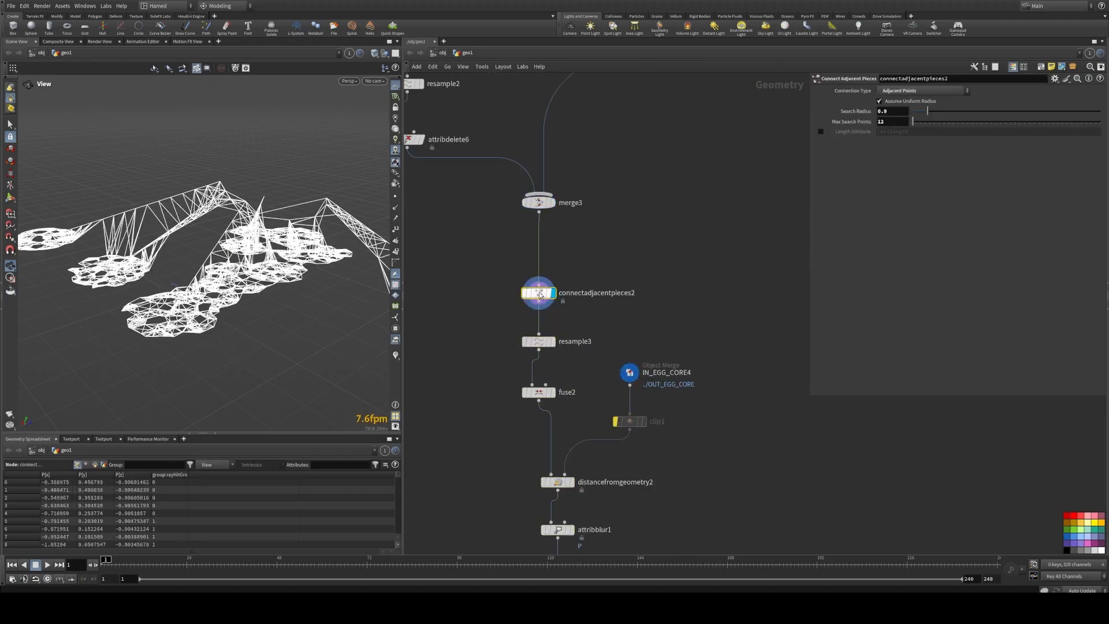
{"action": "left_click_drag", "start_coordinate": [194, 262], "coordinate": [219, 282]}
{"action": "scroll", "coordinate": [336, 273], "scroll_direction": "up", "scroll_amount": 5}
{"action": "scroll", "coordinate": [167, 252], "scroll_direction": "down", "scroll_amount": 4}
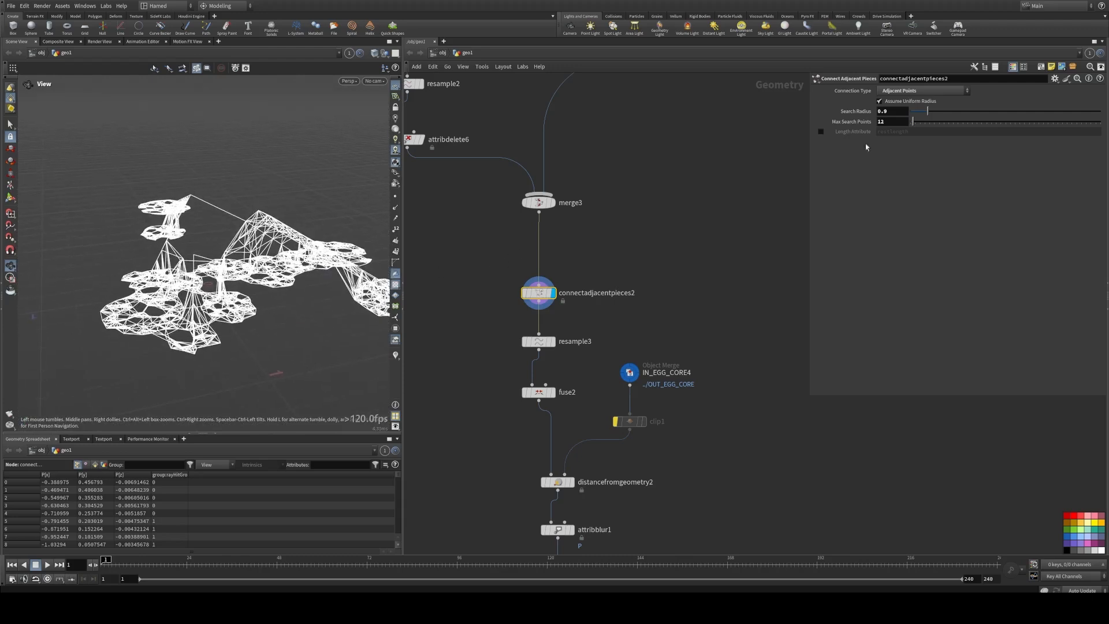
{"action": "left_click_drag", "start_coordinate": [930, 112], "coordinate": [915, 126]}
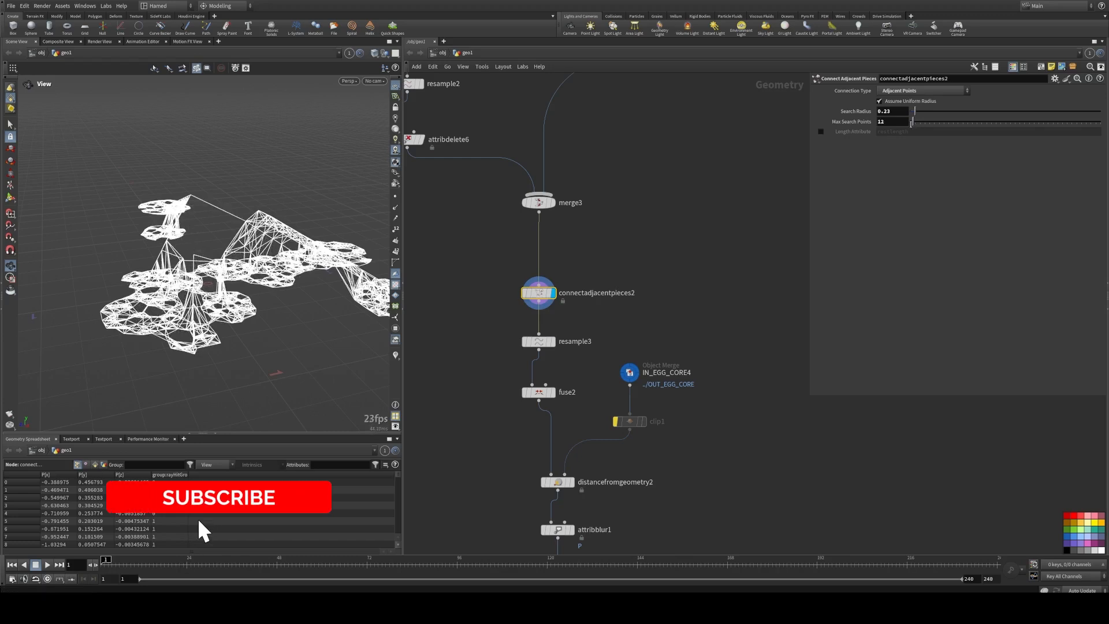
{"action": "left_click_drag", "start_coordinate": [914, 125], "coordinate": [914, 124]}
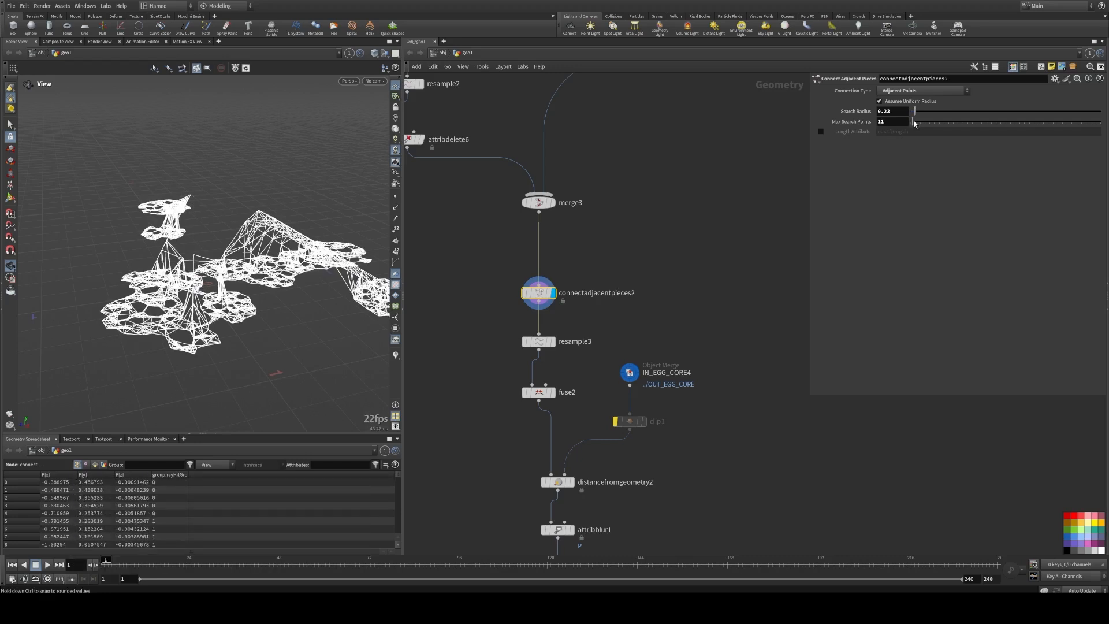
Step: Display resample3, fuse2, distancefromgeometry2 and attribblur1 in turn to examine how each changes the root web
{"action": "left_click", "coordinate": [553, 341]}
{"action": "left_click", "coordinate": [553, 392]}
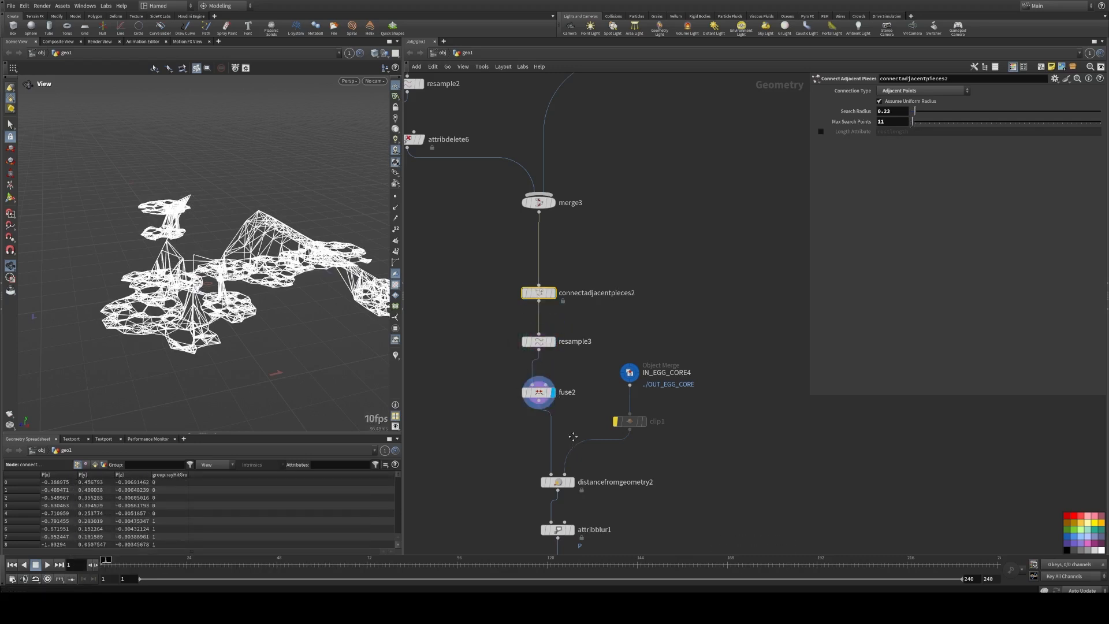
{"action": "middle_click_drag", "start_coordinate": [572, 436], "coordinate": [561, 275]}
{"action": "left_click", "coordinate": [559, 321]}
{"action": "left_click", "coordinate": [545, 322]}
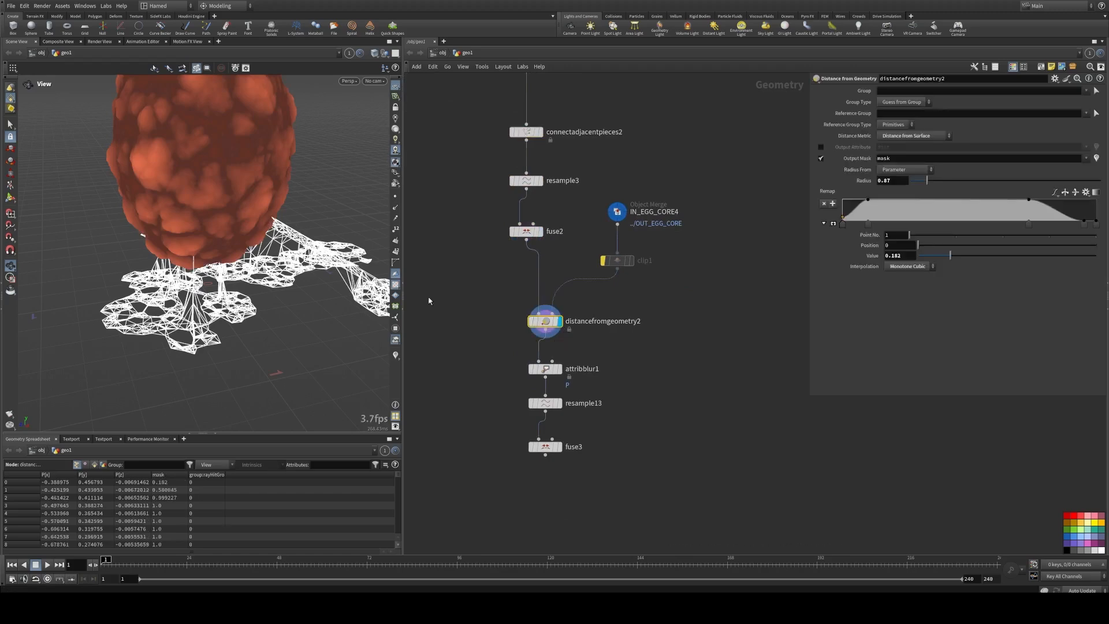
{"action": "left_click_drag", "start_coordinate": [267, 235], "coordinate": [248, 222]}
{"action": "left_click", "coordinate": [556, 368]}
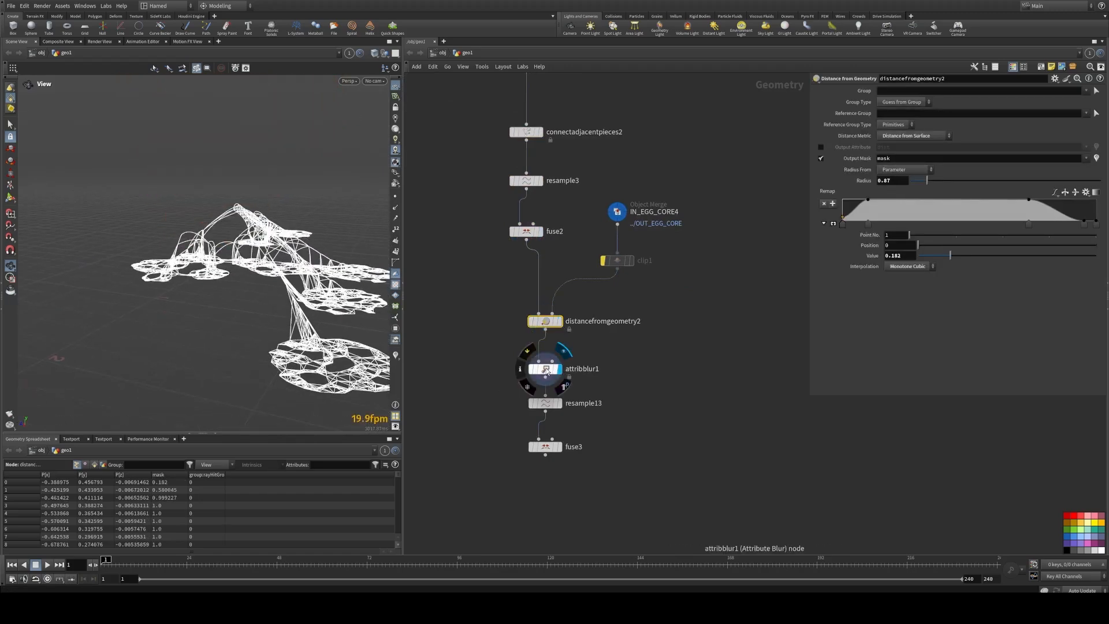
{"action": "left_click", "coordinate": [546, 369]}
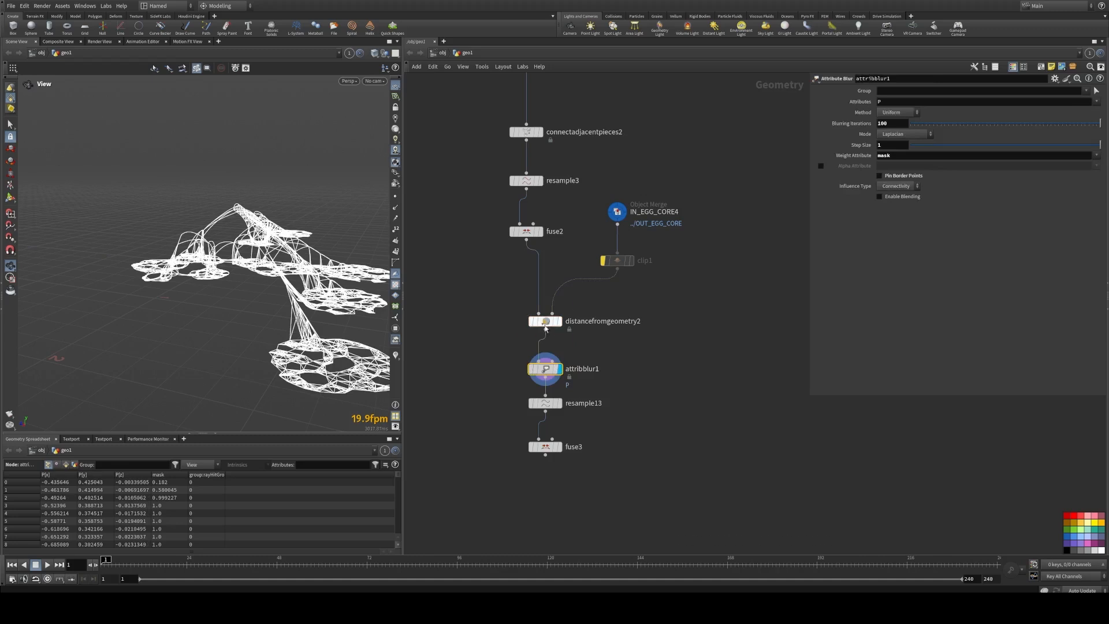
Step: Show the mask as a colour visualization on distancefromgeometry2, inspect it around the egg core, and display attribblur1's parameters and result
{"action": "left_click", "coordinate": [556, 321]}
{"action": "left_click", "coordinate": [545, 321]}
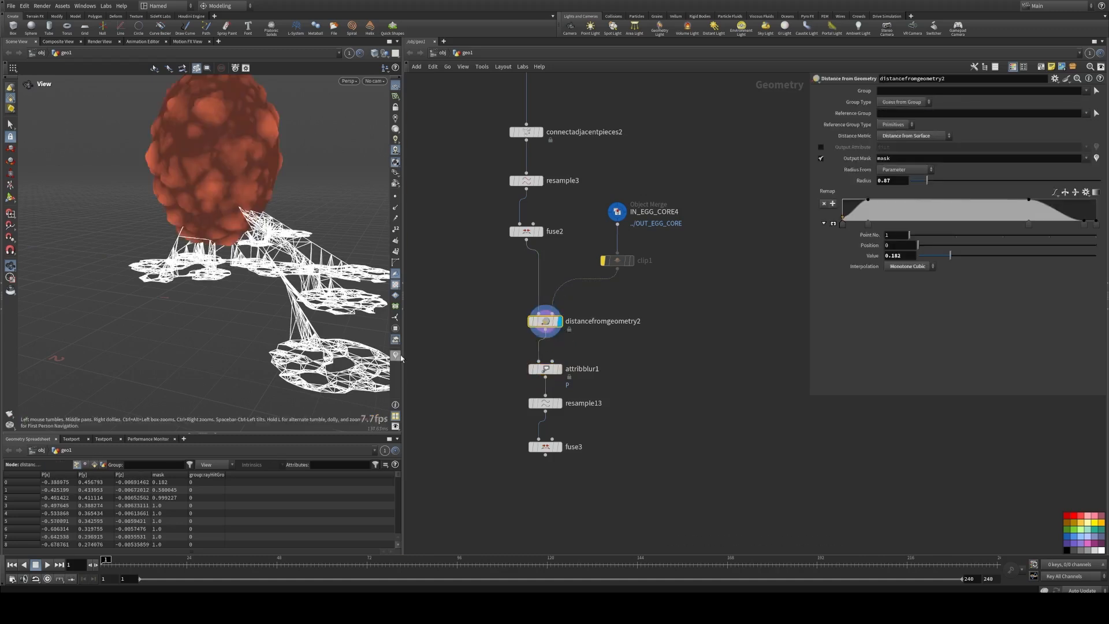
{"action": "left_click_drag", "start_coordinate": [277, 231], "coordinate": [107, 252]}
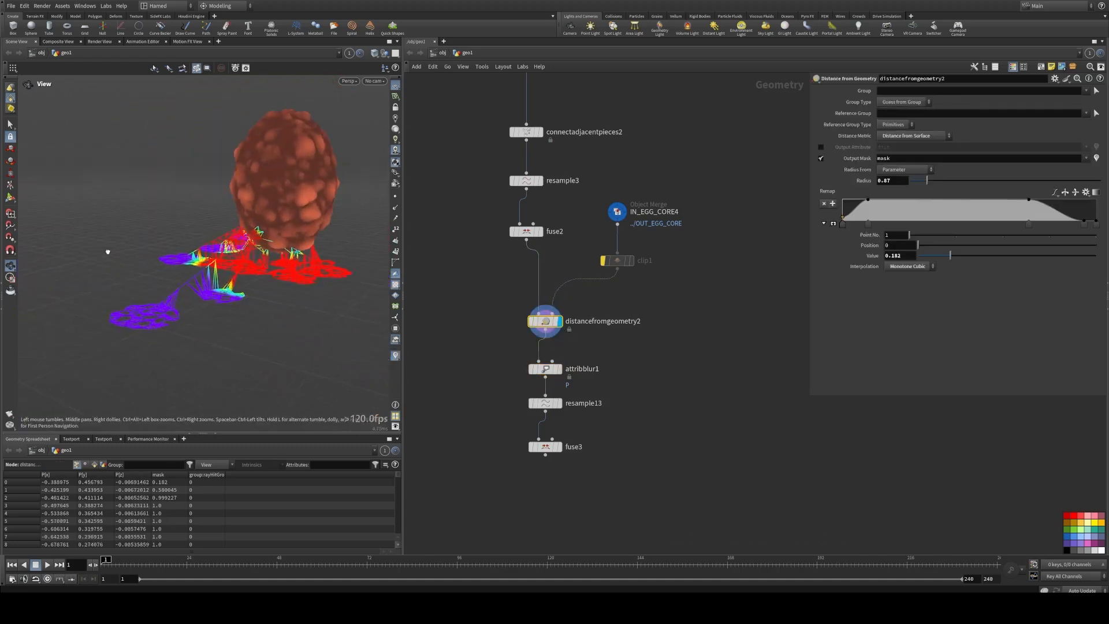
{"action": "right_click_drag", "start_coordinate": [108, 252], "coordinate": [344, 233]}
{"action": "left_click_drag", "start_coordinate": [344, 233], "coordinate": [211, 243]}
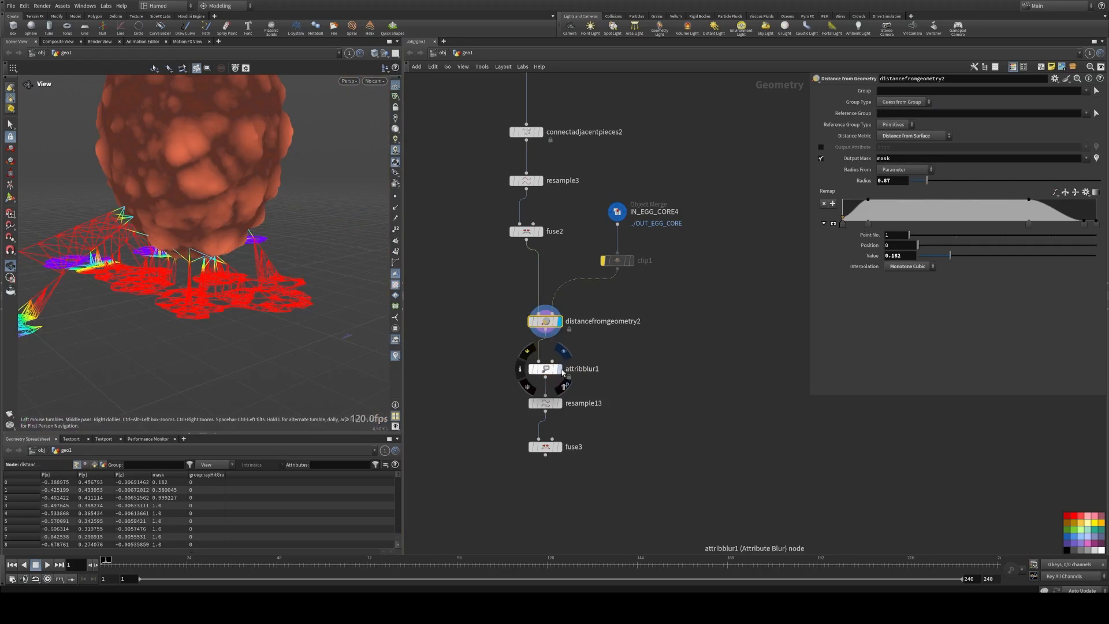
{"action": "left_click", "coordinate": [563, 373]}
{"action": "left_click", "coordinate": [555, 369]}
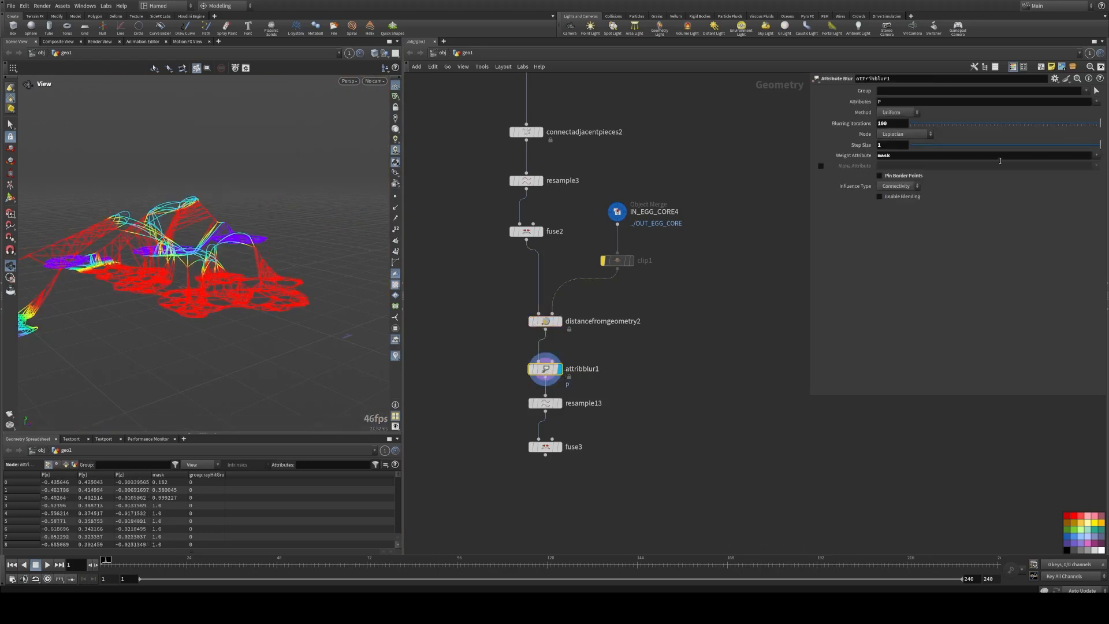